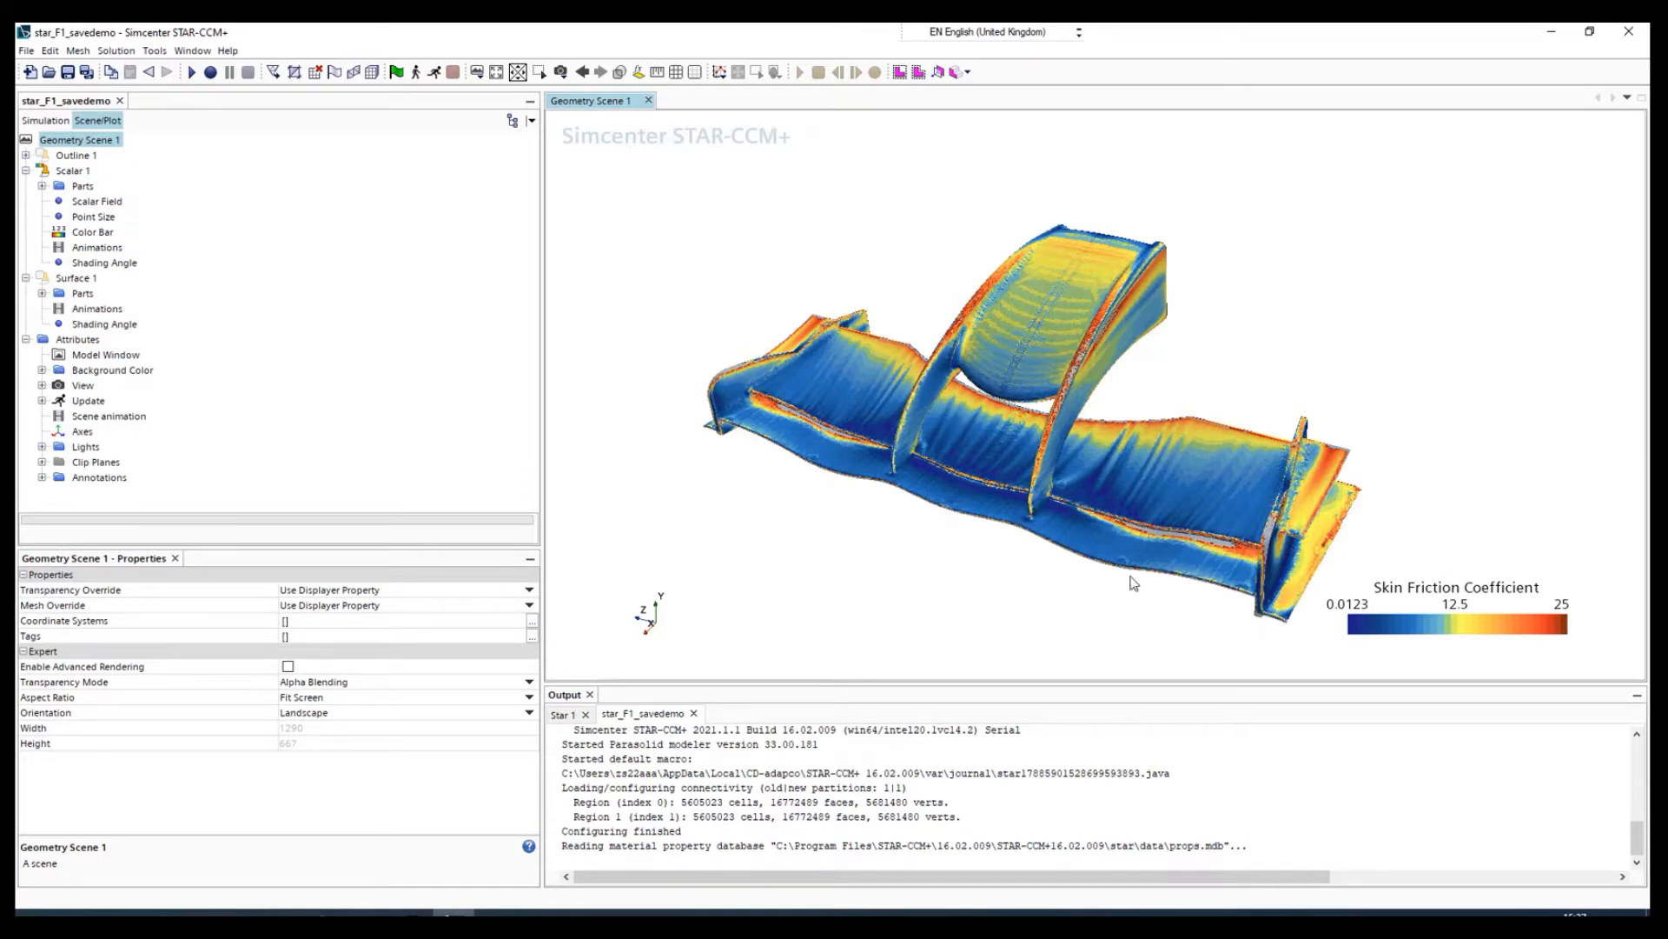
pyautogui.moveTo(1134, 583); pyautogui.dragTo(1096, 425)
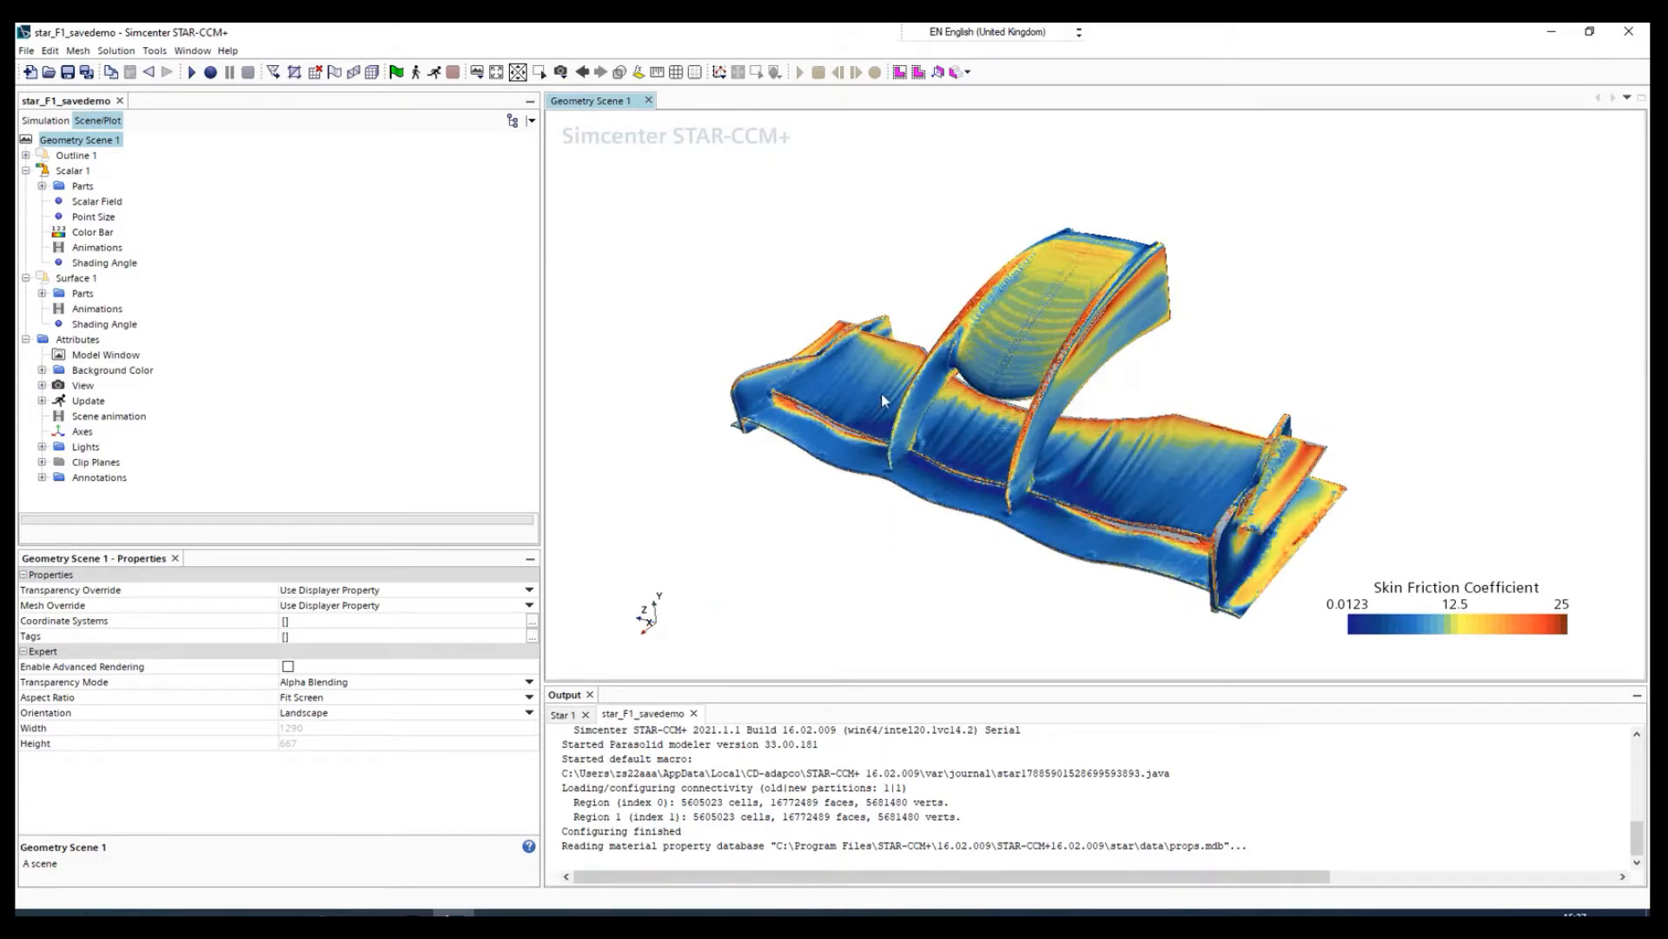
pyautogui.moveTo(881, 392); pyautogui.dragTo(858, 431)
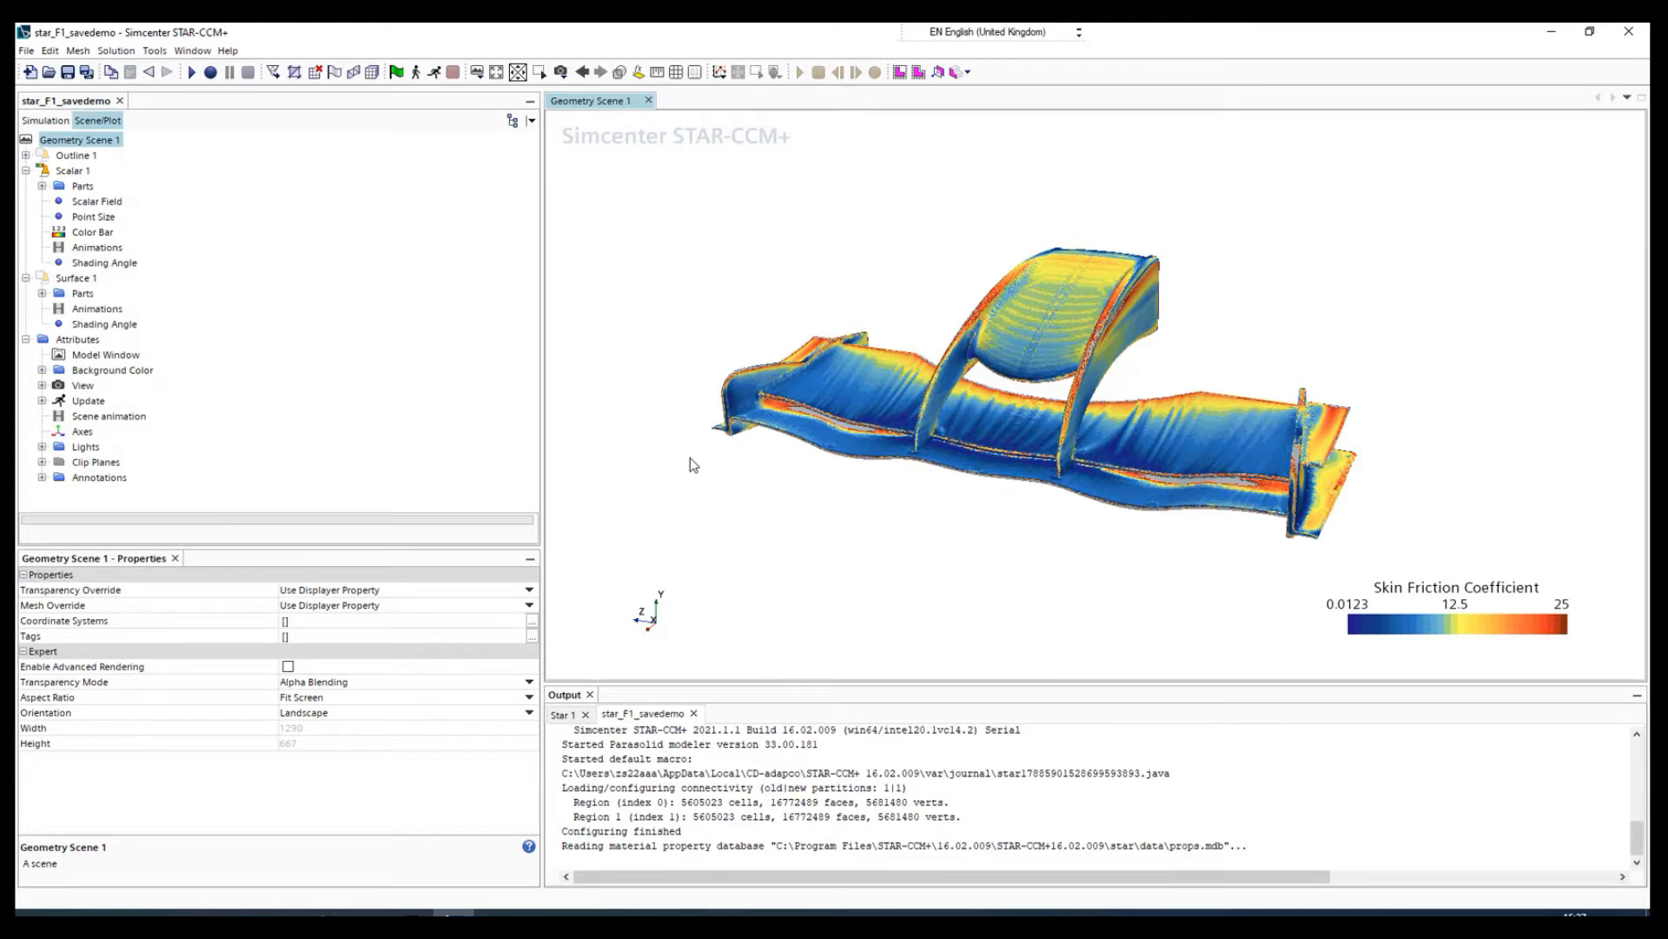
pyautogui.moveTo(1083, 507); pyautogui.dragTo(885, 471)
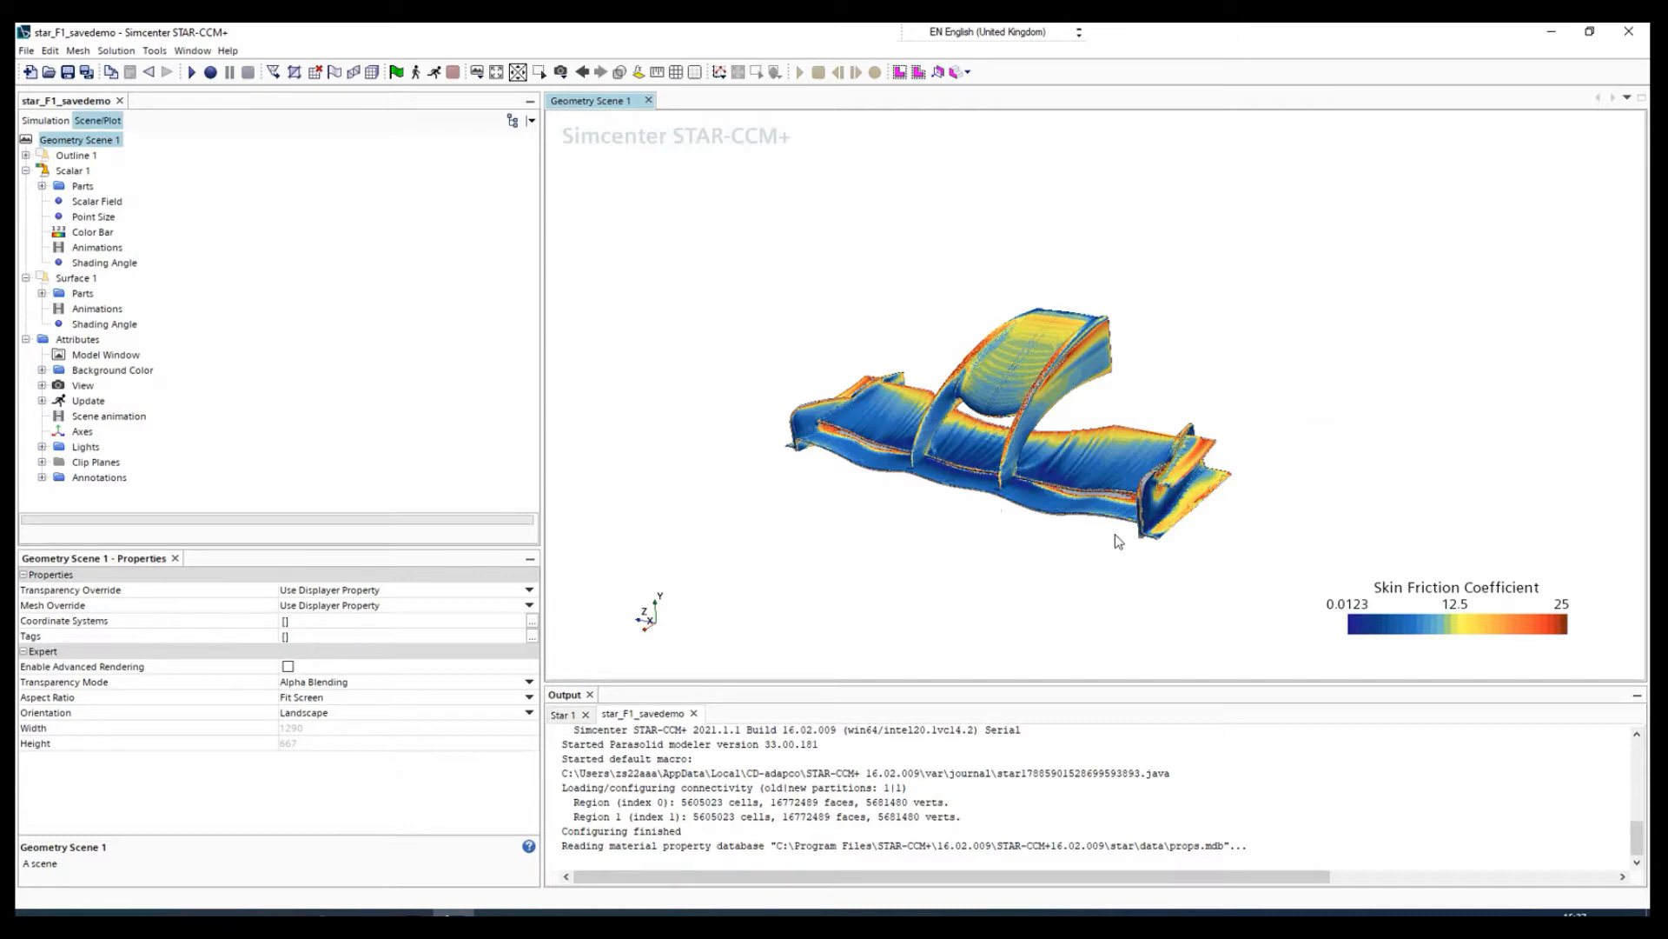
pyautogui.moveTo(1130, 546); pyautogui.dragTo(901, 388)
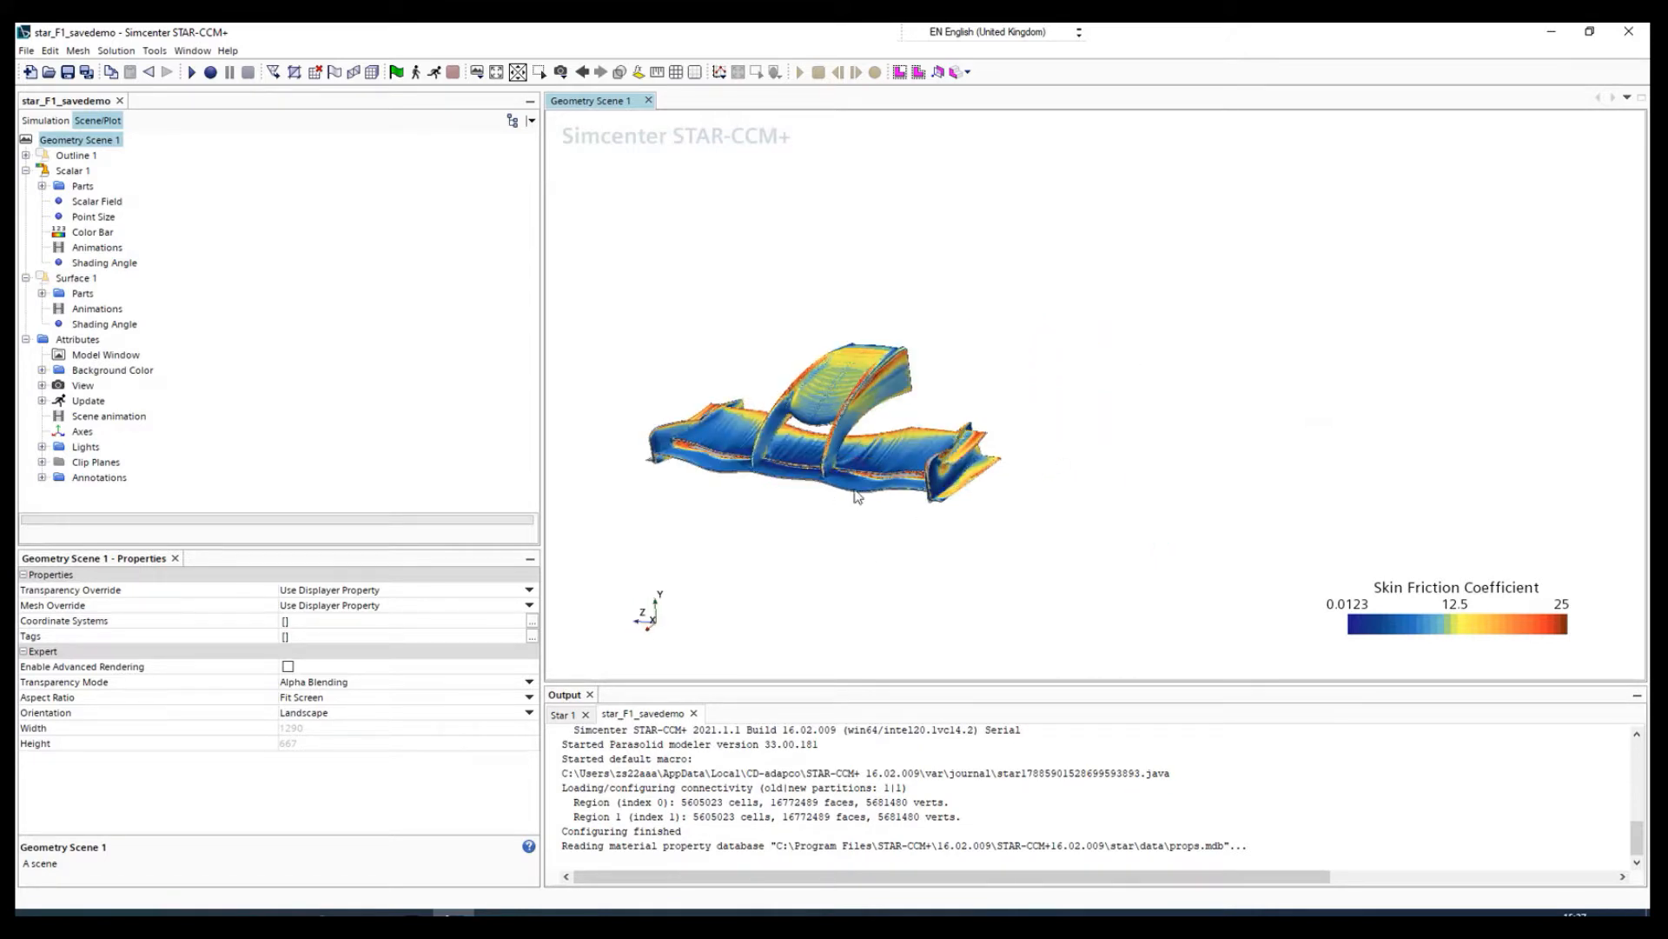
# - Show the simulation tree and collapse its Monitors, Scenes and Regions folders
pyautogui.click(26, 171)
pyautogui.click(45, 120)
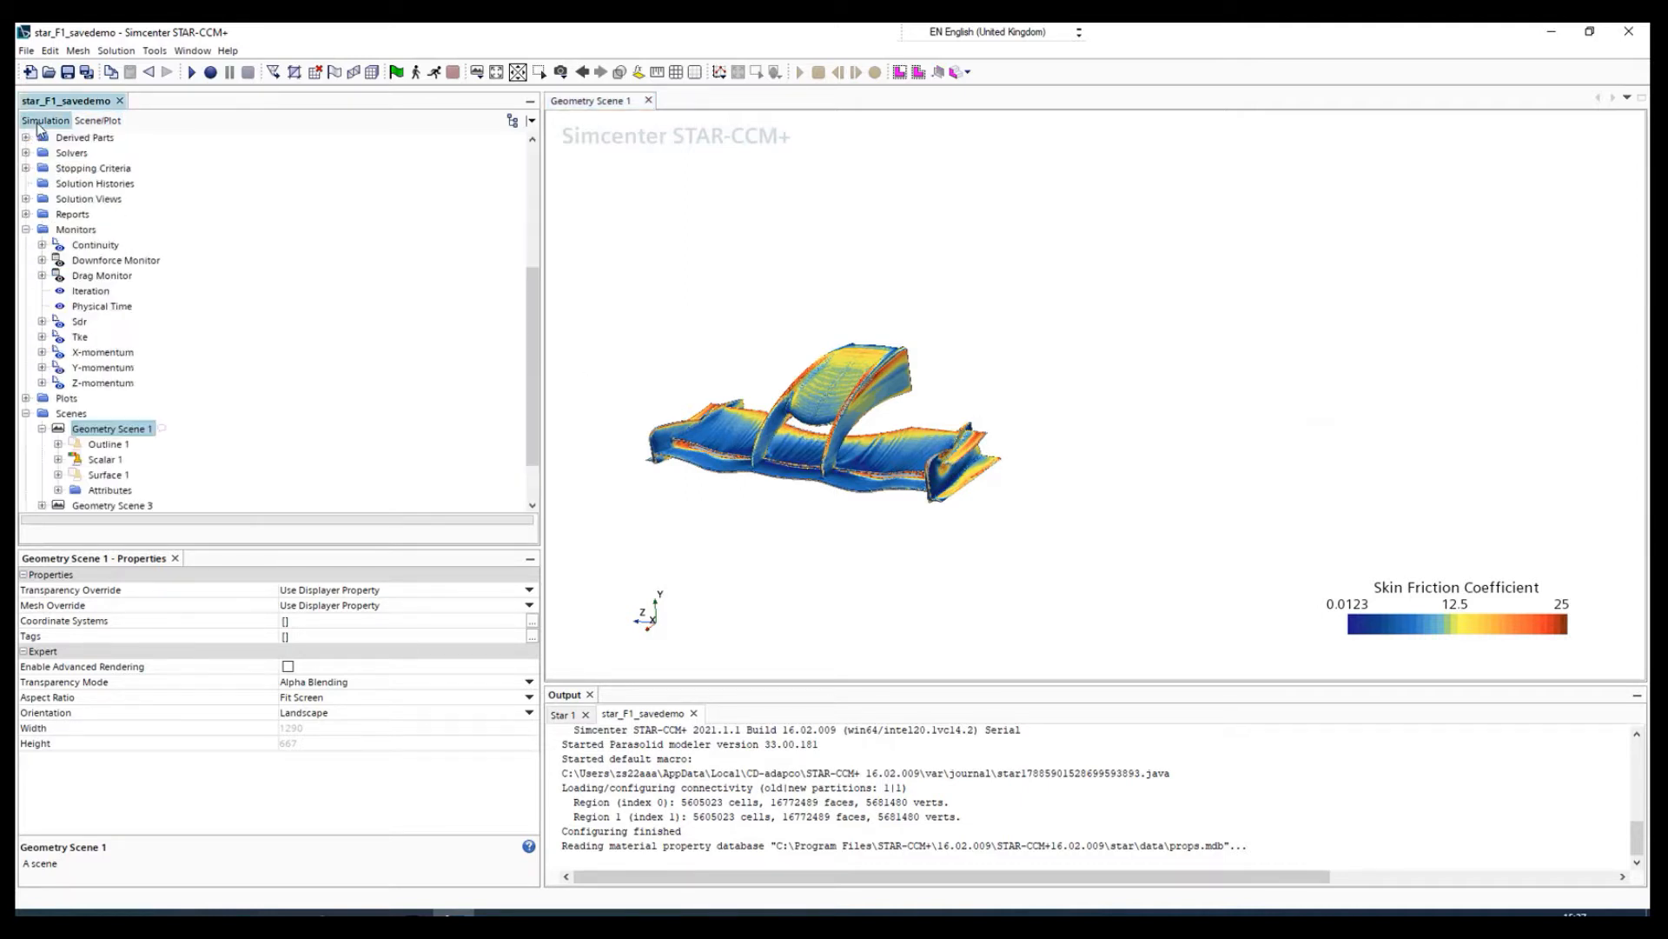
pyautogui.scroll(-2, 68, 380)
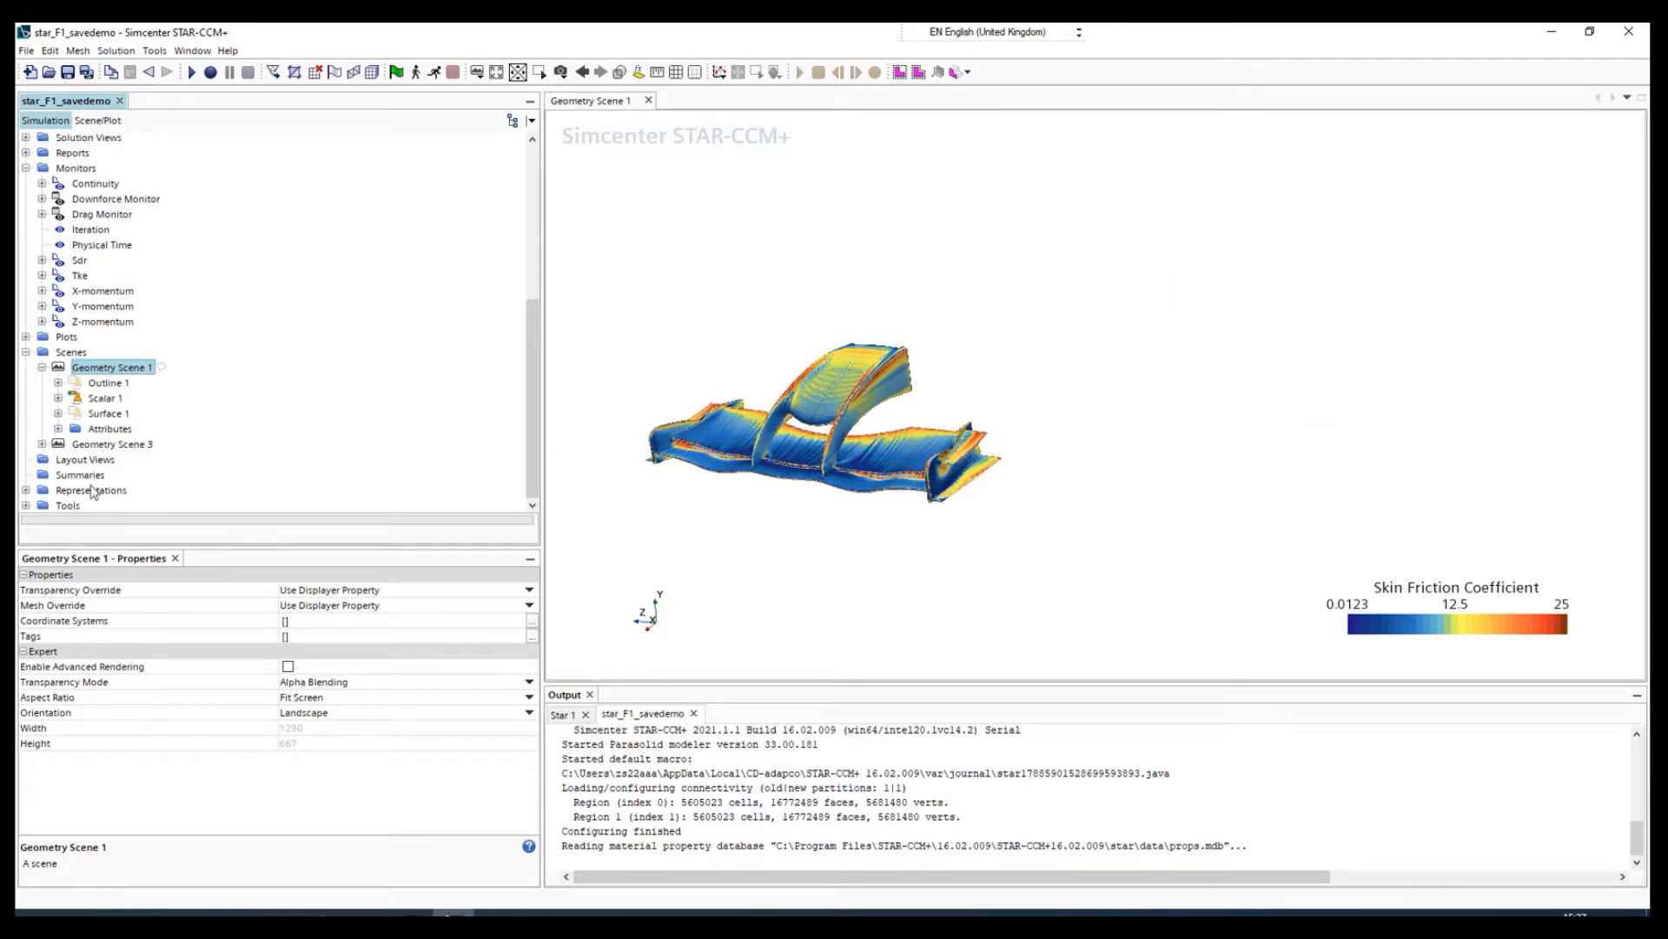
pyautogui.scroll(3, 73, 405)
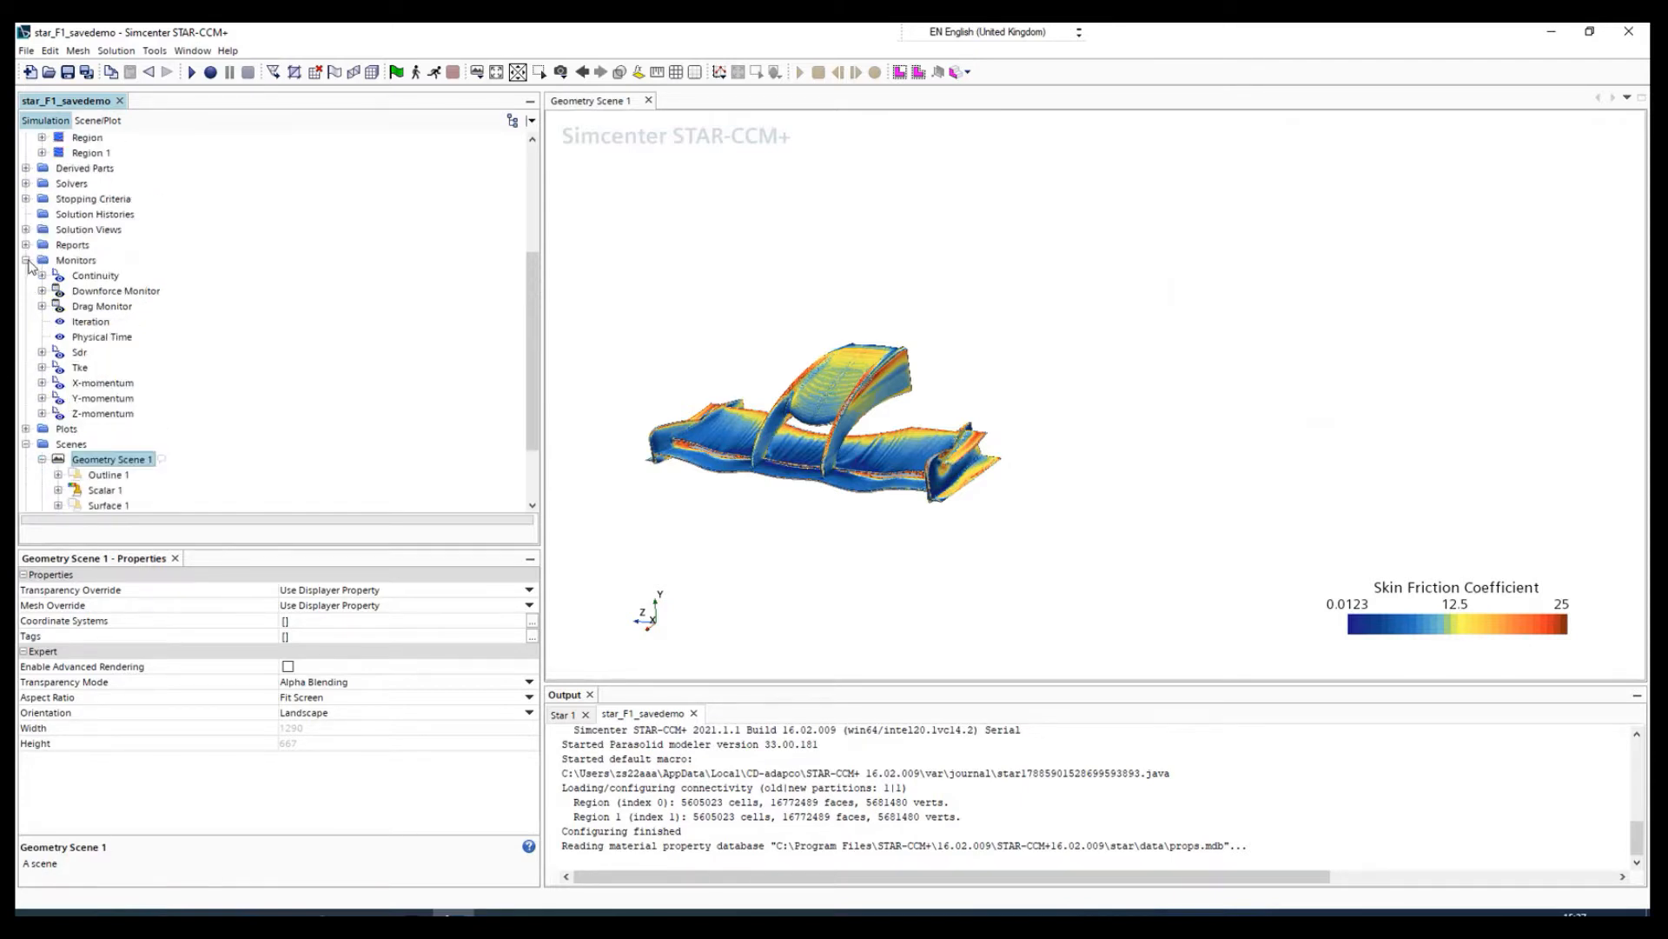
pyautogui.click(26, 260)
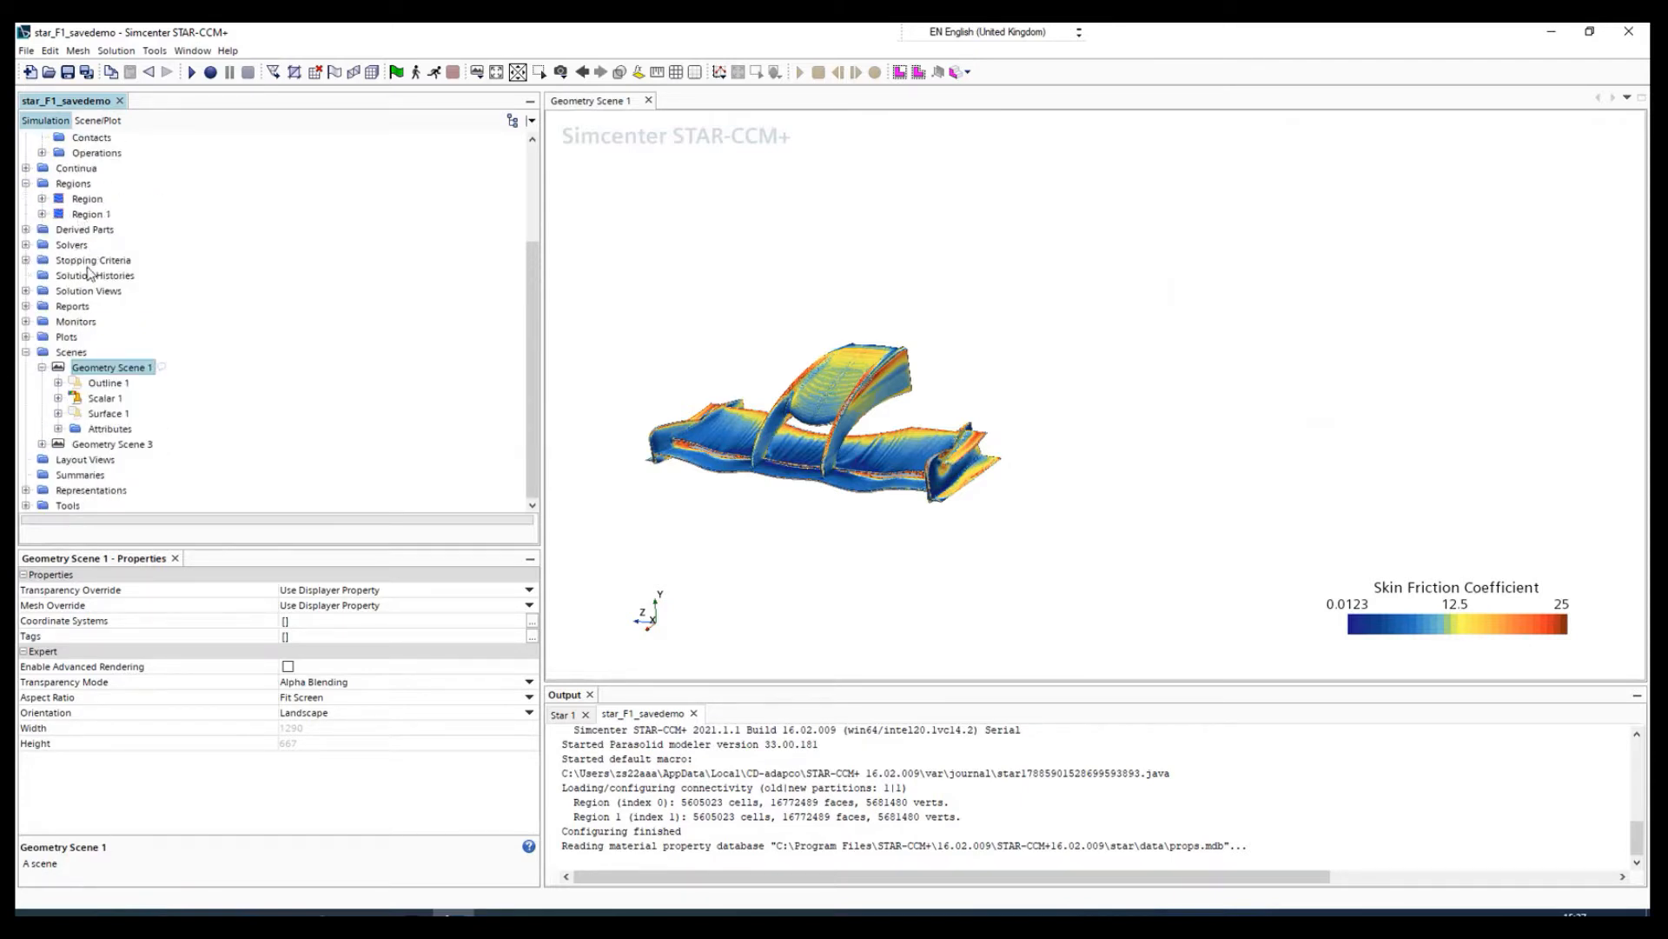
pyautogui.scroll(2, 79, 322)
pyautogui.scroll(-2, 65, 311)
pyautogui.click(27, 352)
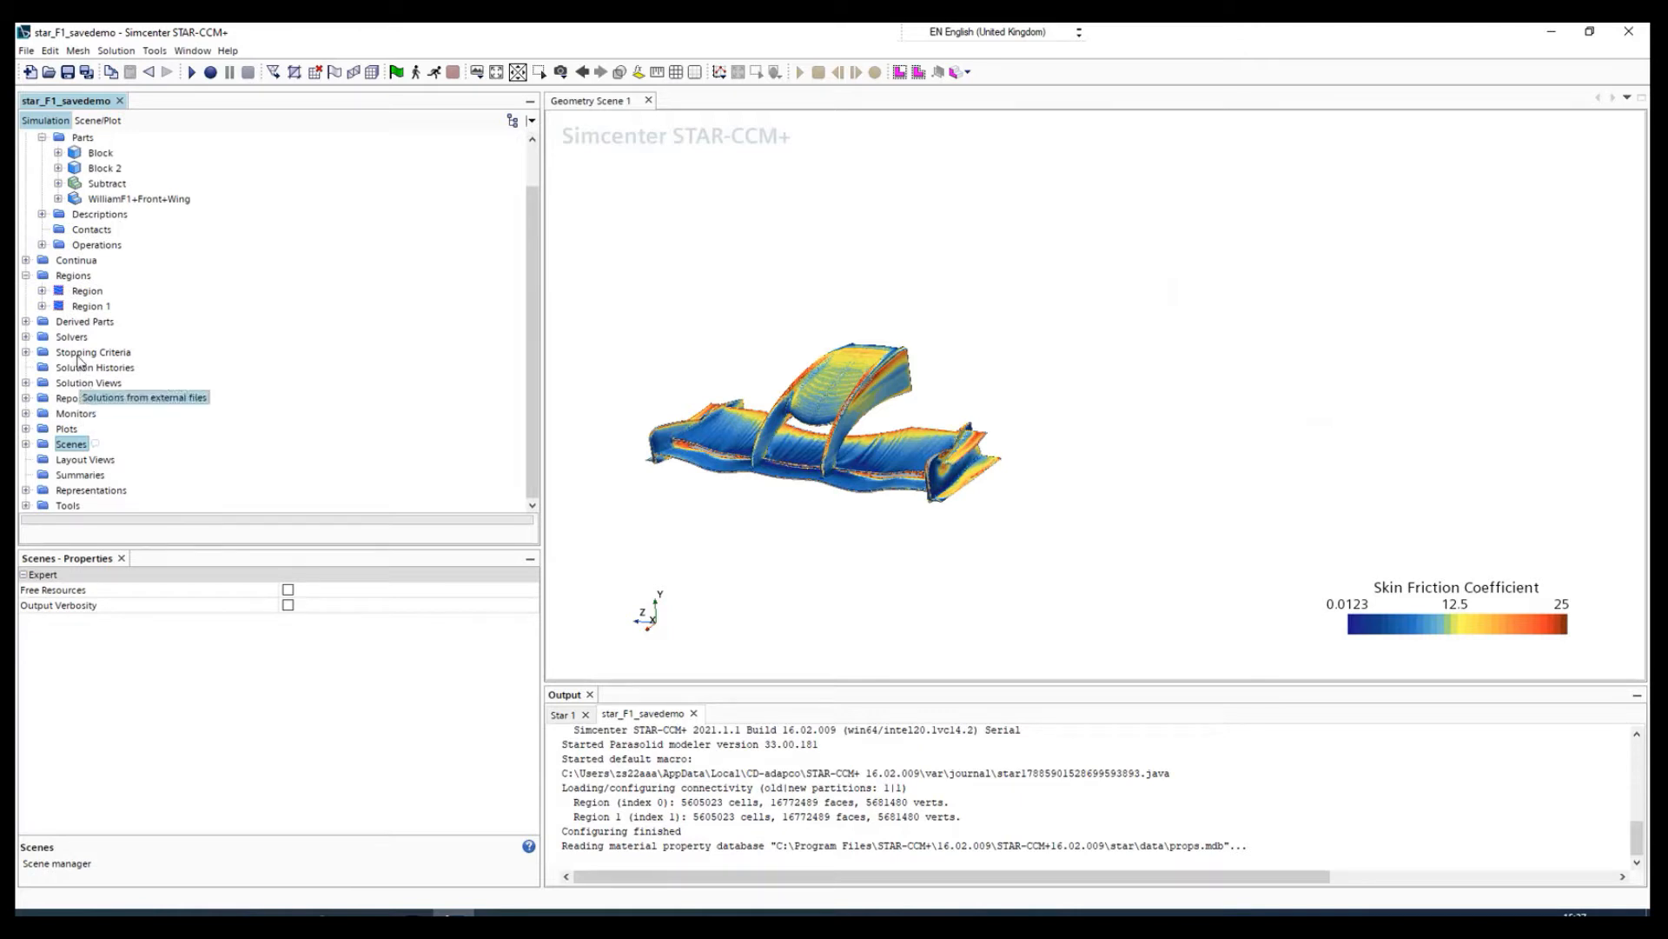
pyautogui.click(25, 277)
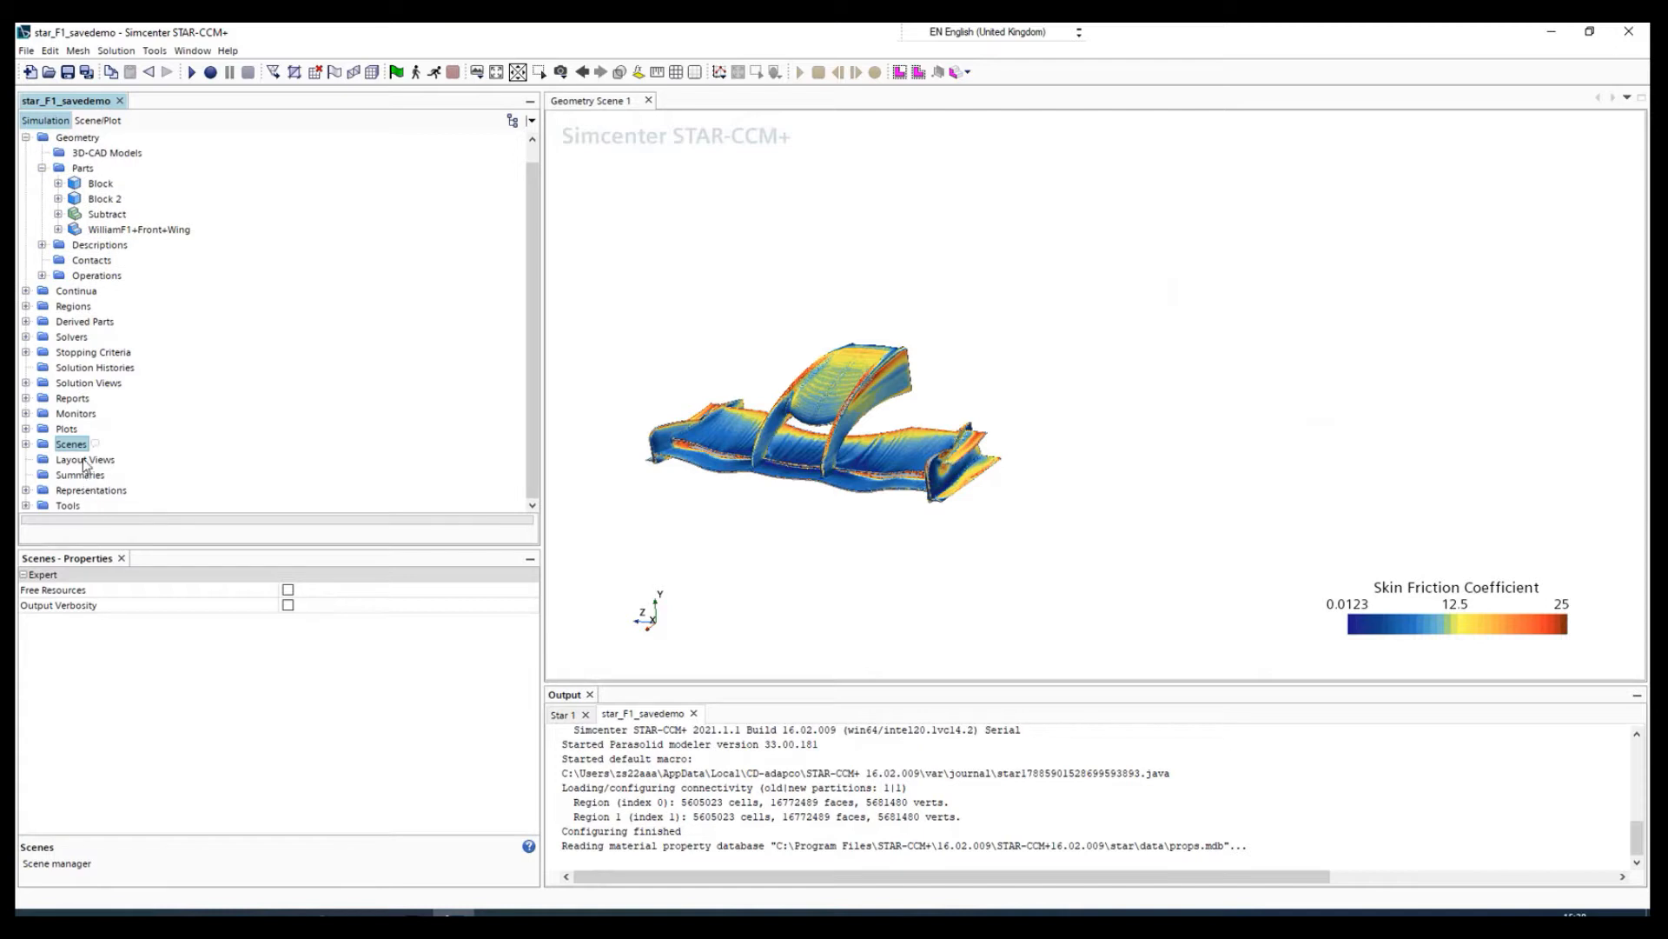
# - Check the contents of the Solution Views folder and collapse the Geometry folder
pyautogui.click(25, 398)
pyautogui.click(25, 398)
pyautogui.click(25, 382)
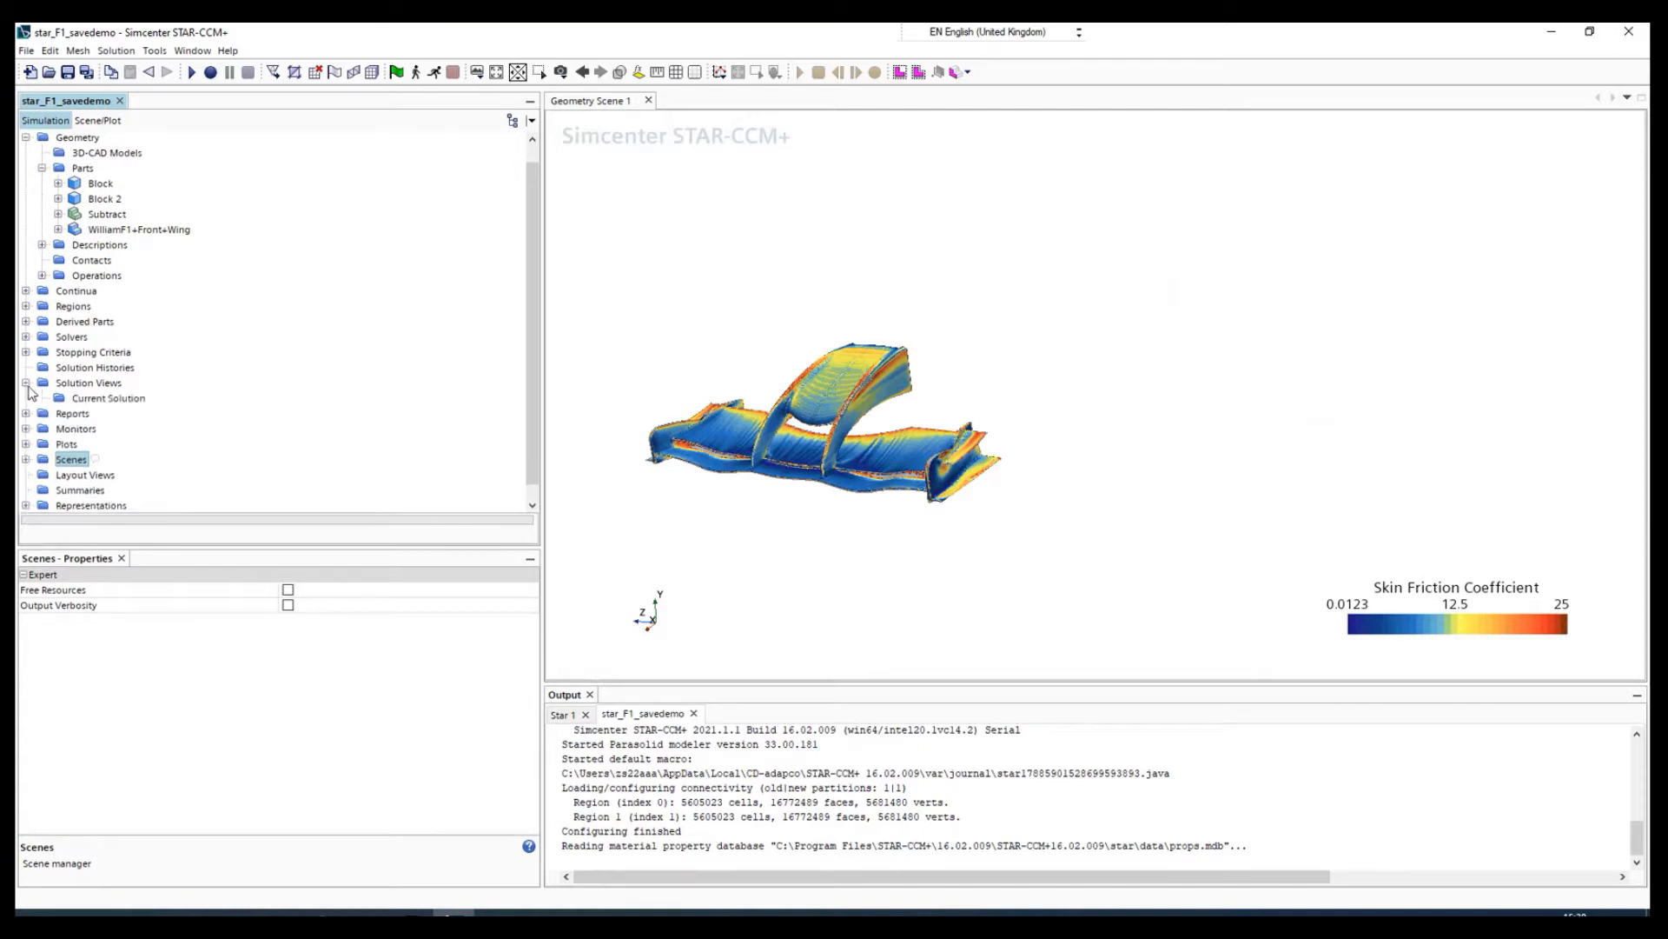
pyautogui.click(26, 383)
pyautogui.scroll(1, 71, 351)
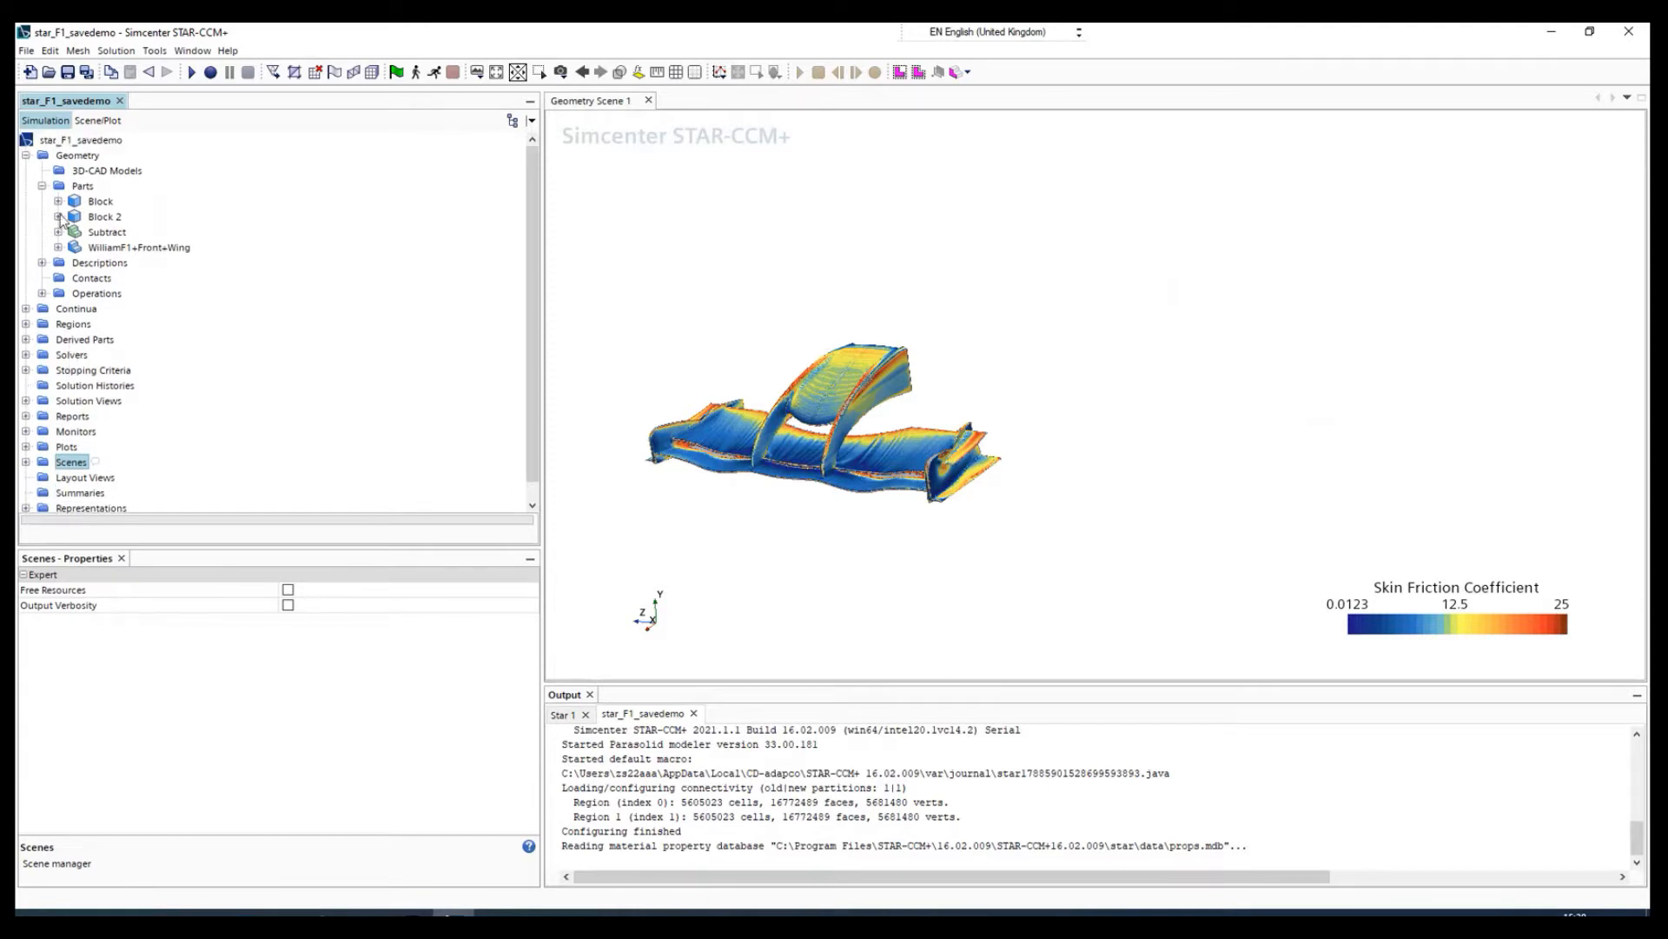
pyautogui.click(26, 155)
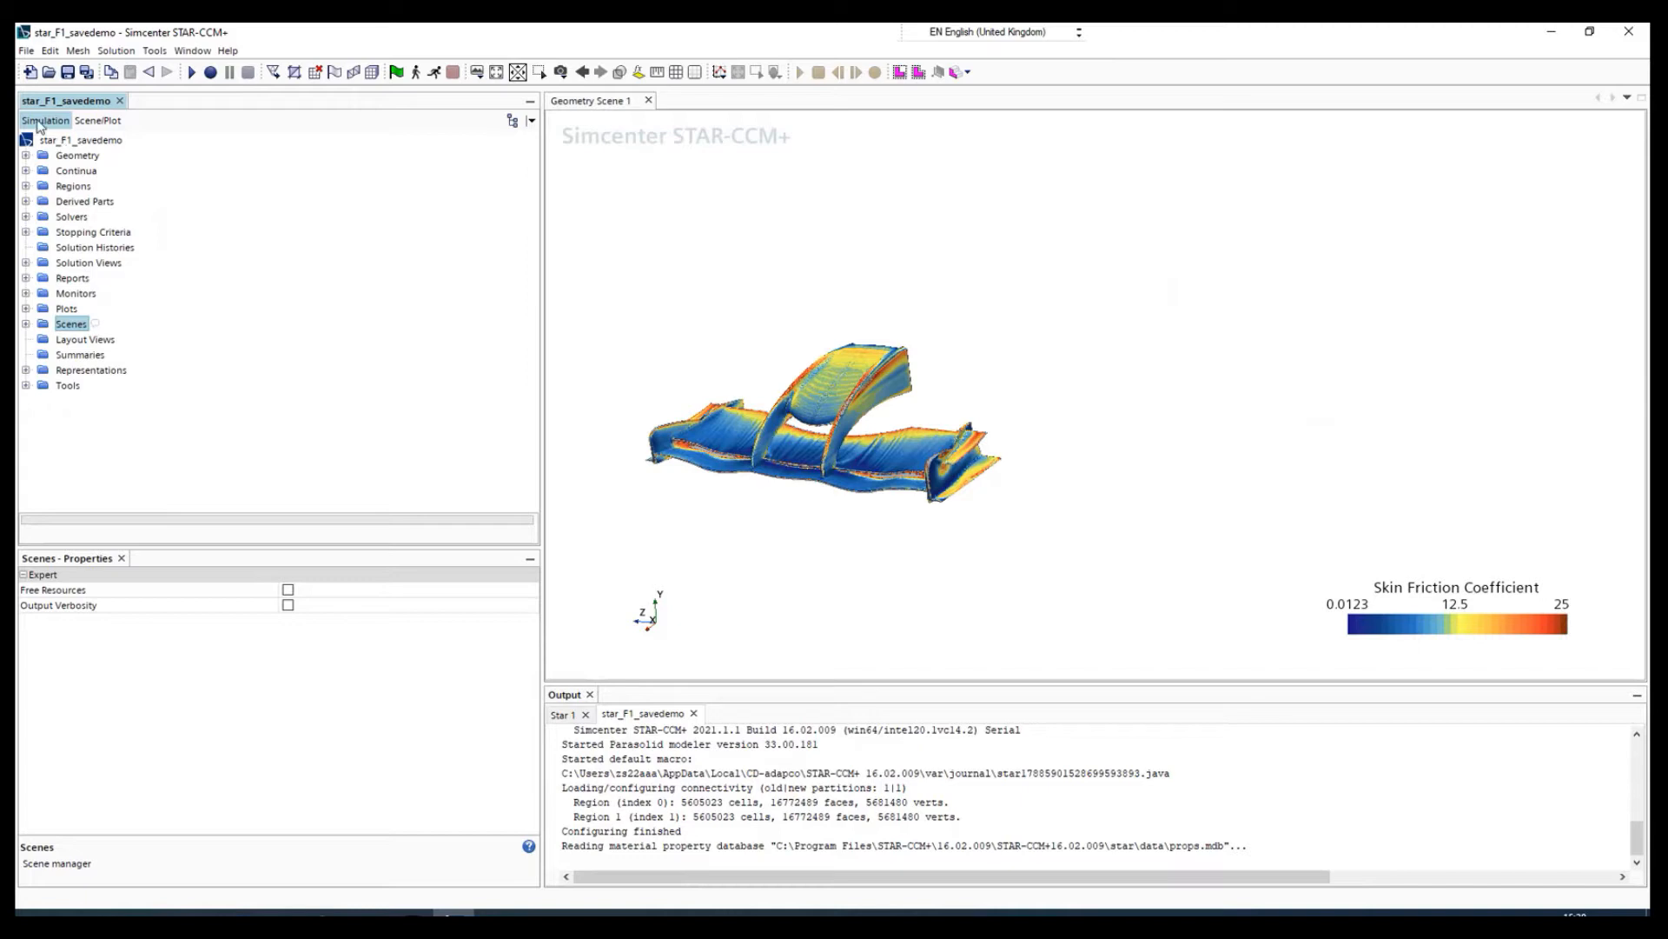
pyautogui.click(83, 263)
pyautogui.click(69, 248)
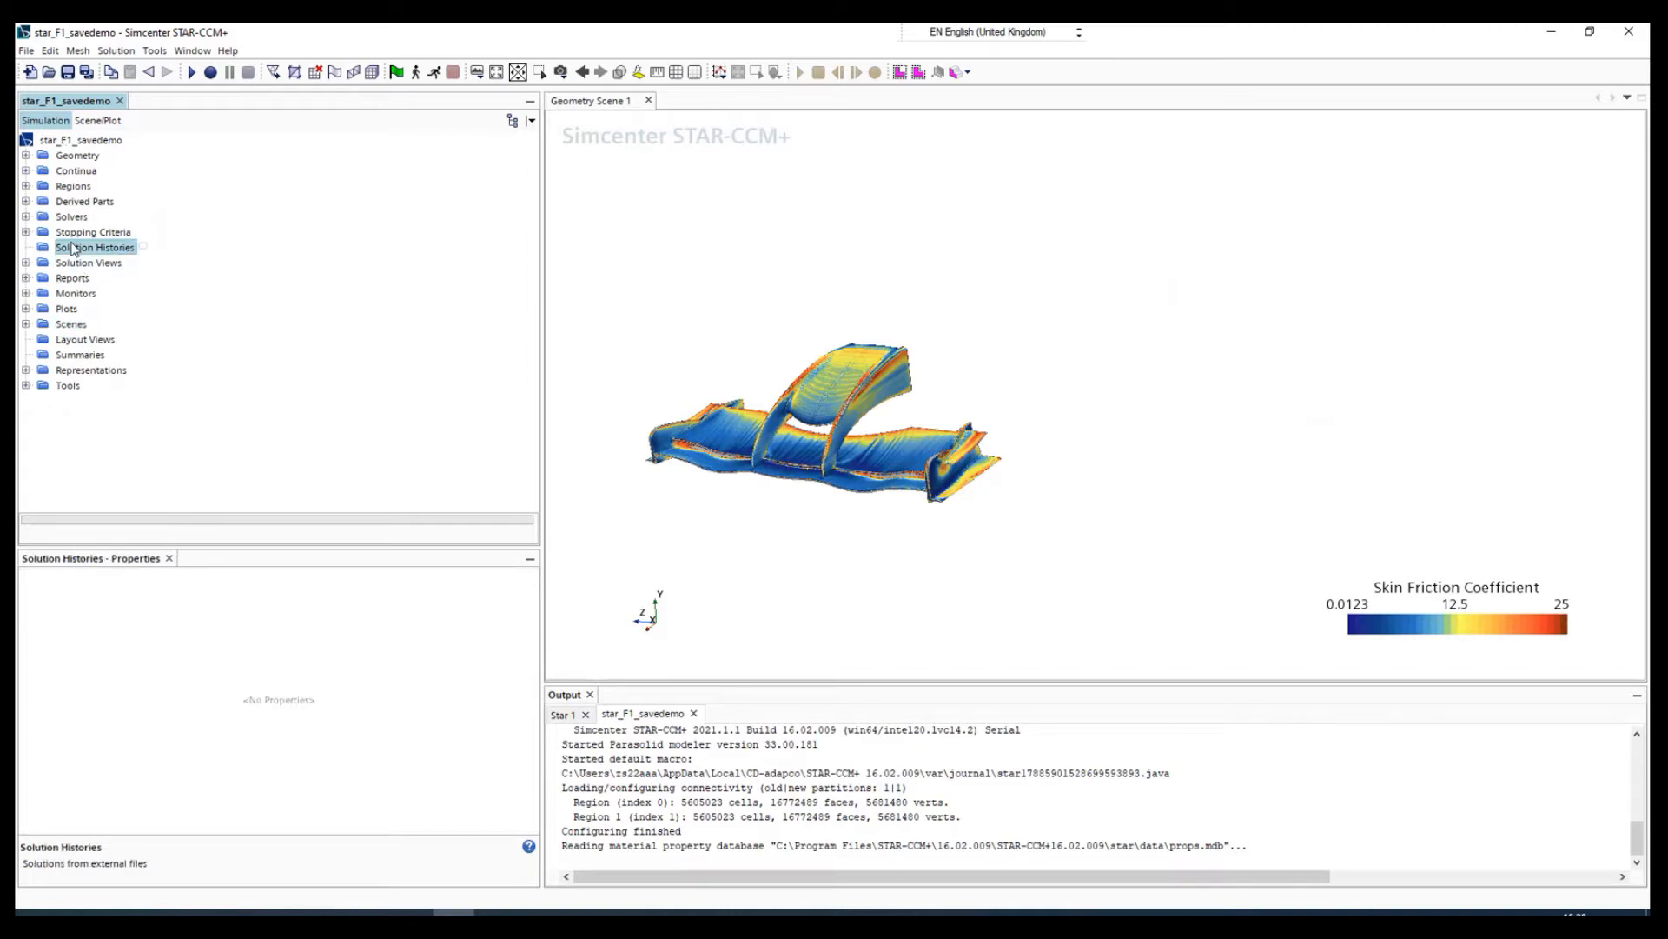
pyautogui.click(63, 233)
pyautogui.click(26, 232)
pyautogui.click(26, 232)
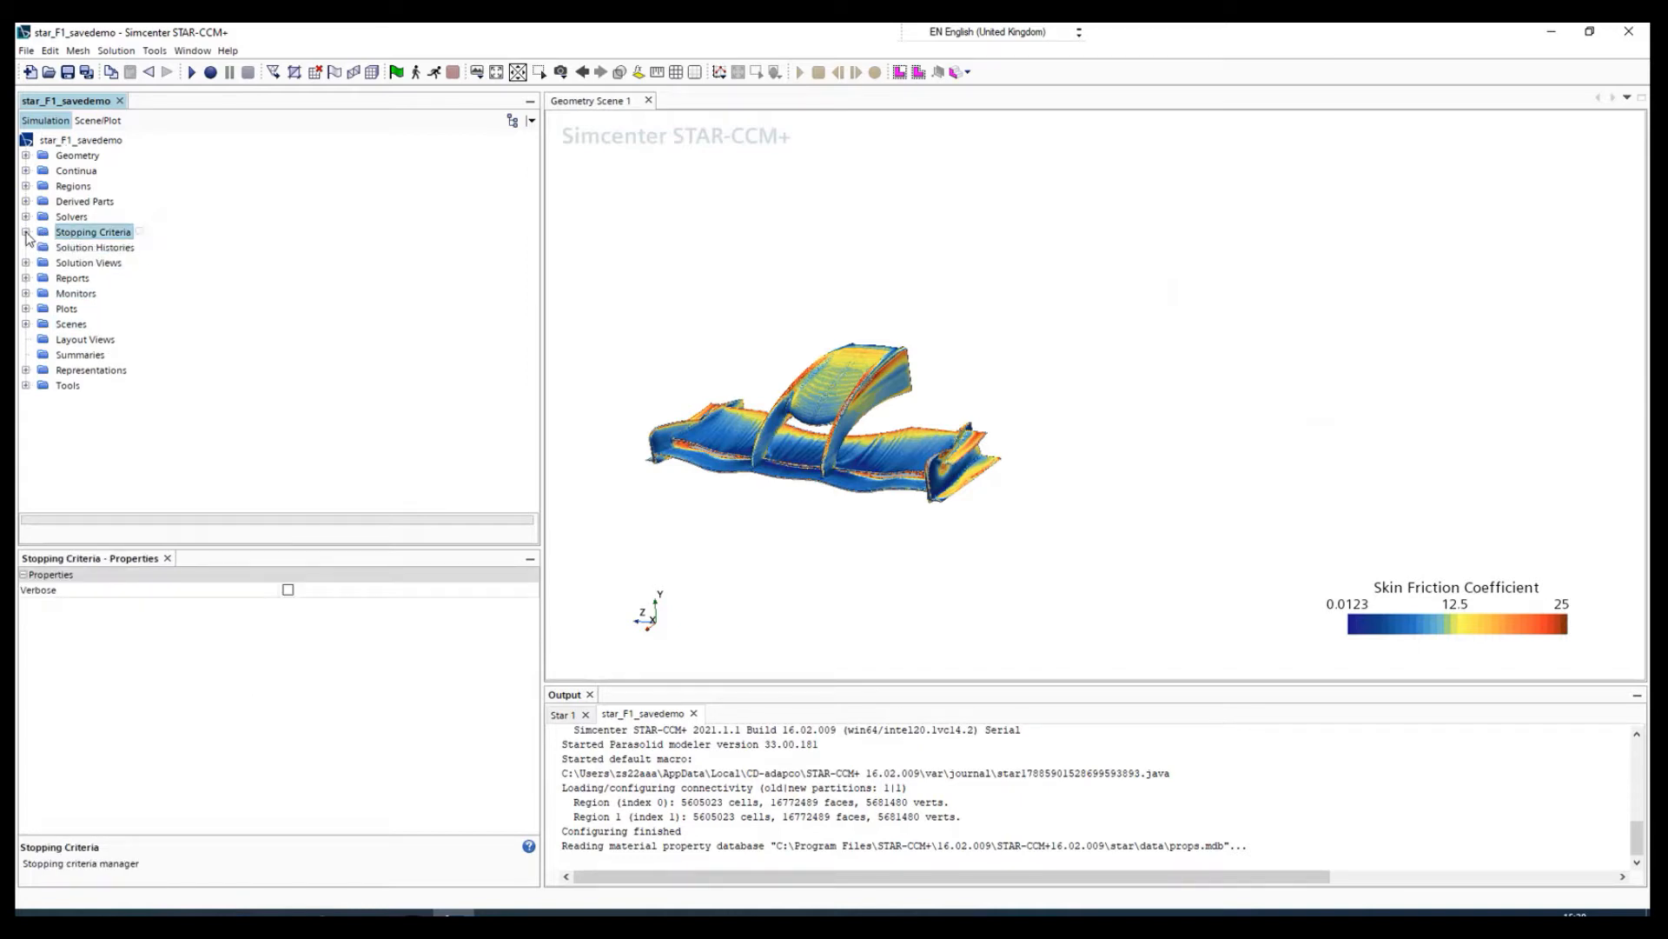
pyautogui.click(26, 217)
pyautogui.click(26, 217)
# - Delete all existing derived parts: Isosurface, Line Probe, Plane Section, Plane Section 2 and Streamline
pyautogui.click(26, 201)
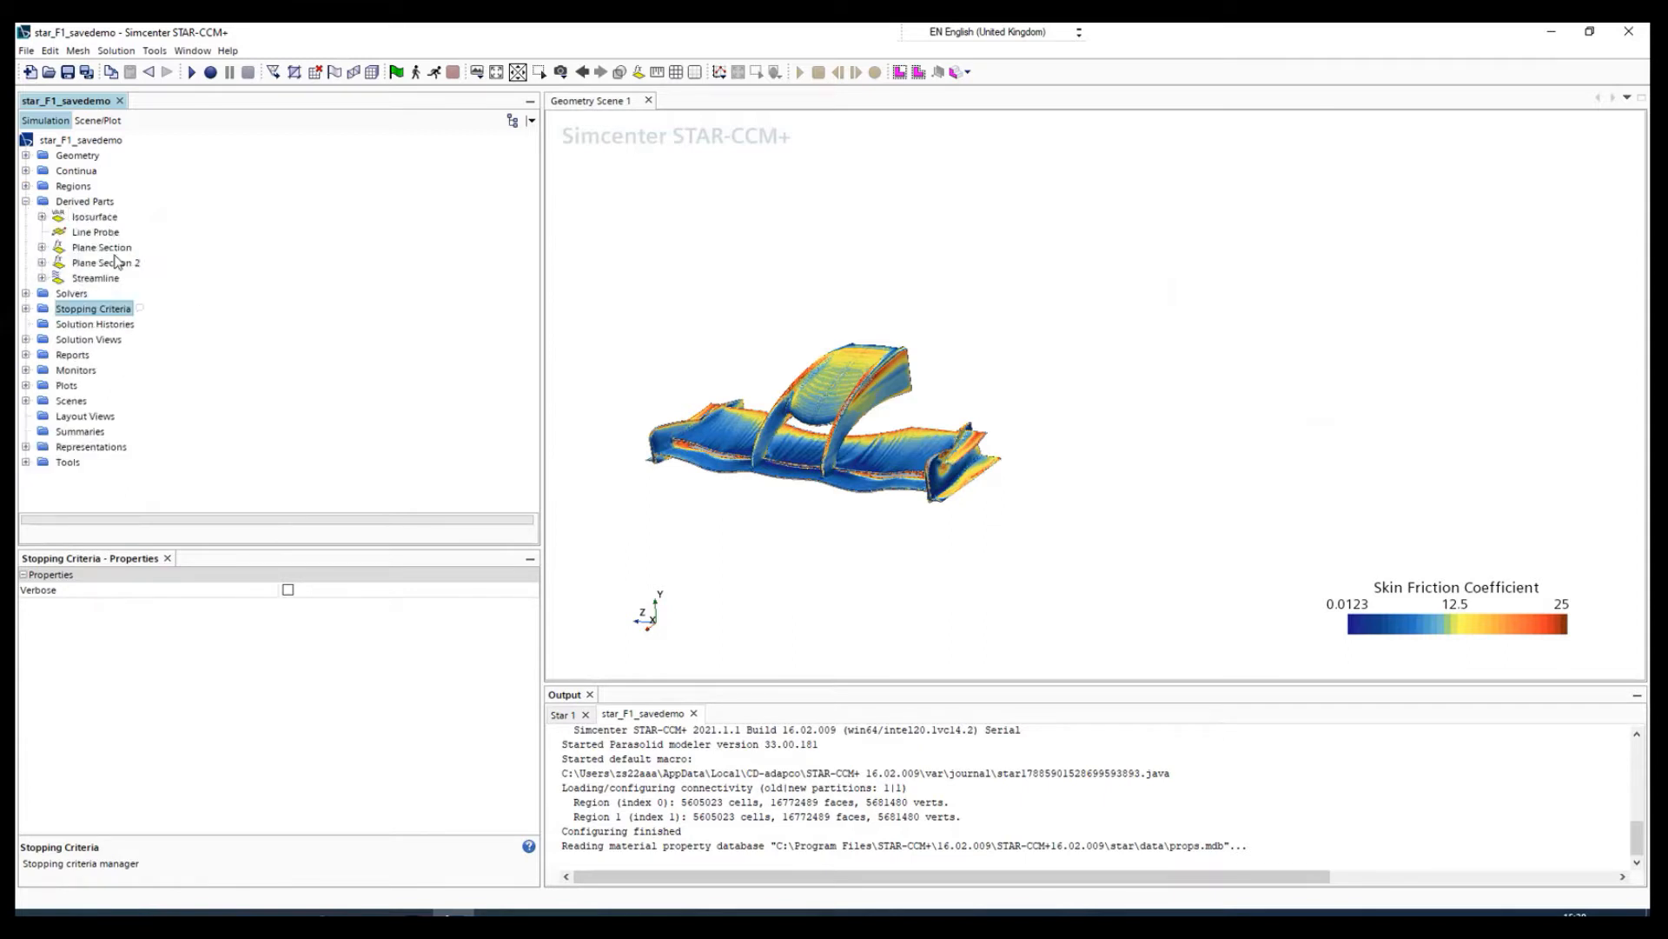
pyautogui.click(96, 218)
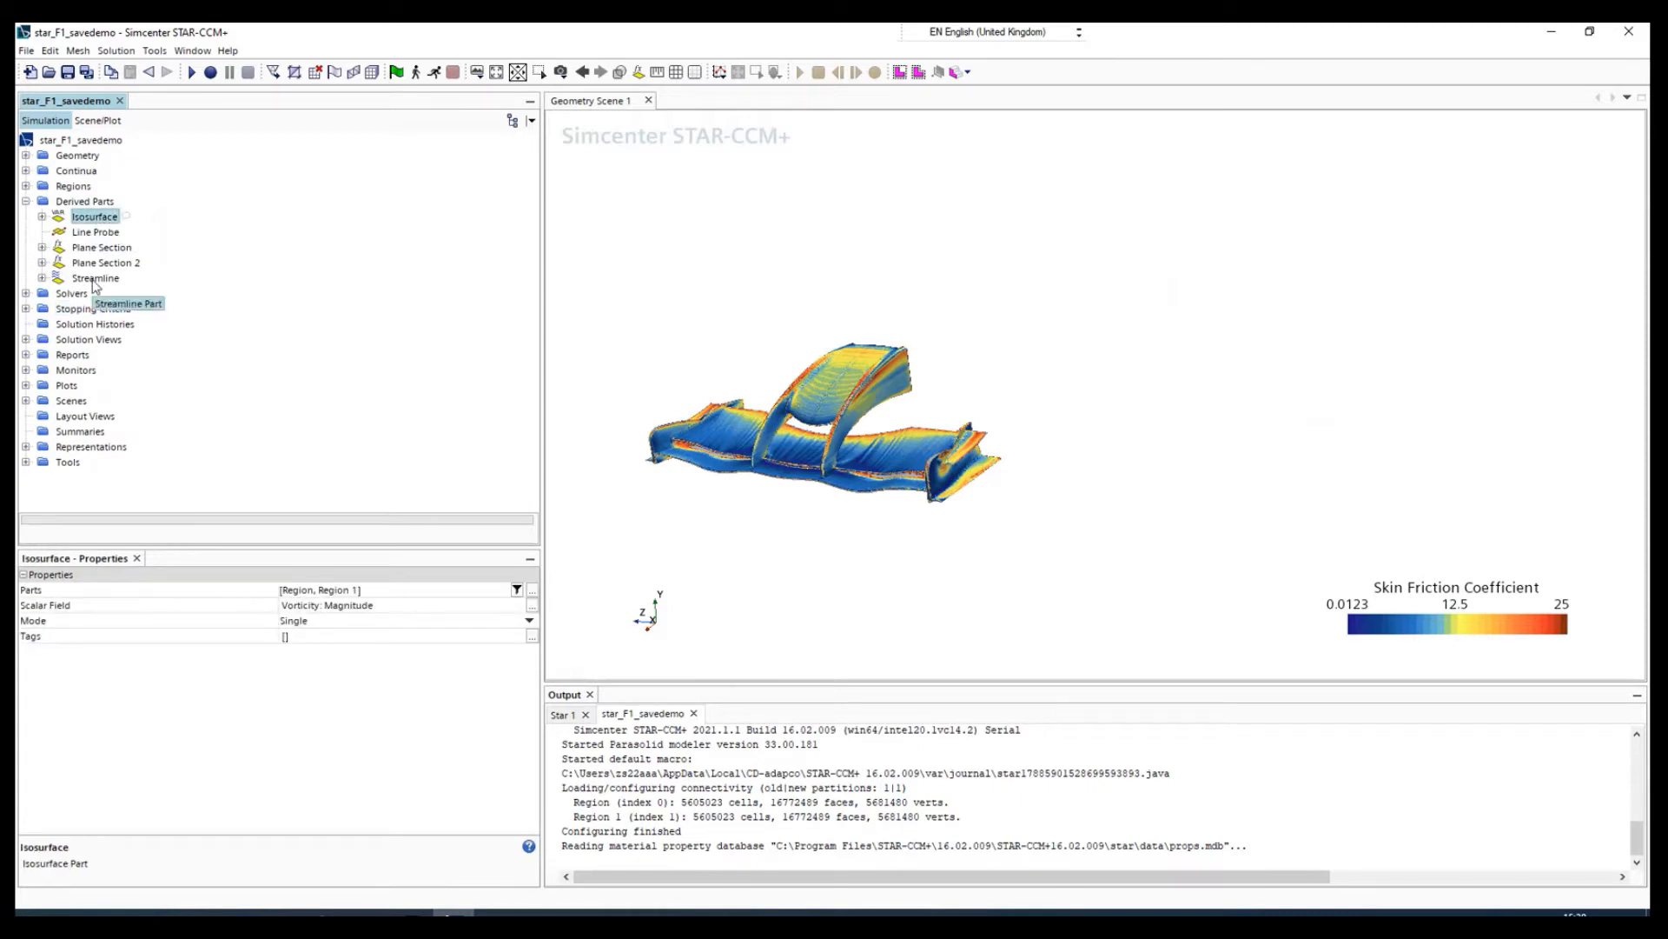
pyautogui.keyDown('shift'); pyautogui.click(95, 280); pyautogui.keyUp('shift')
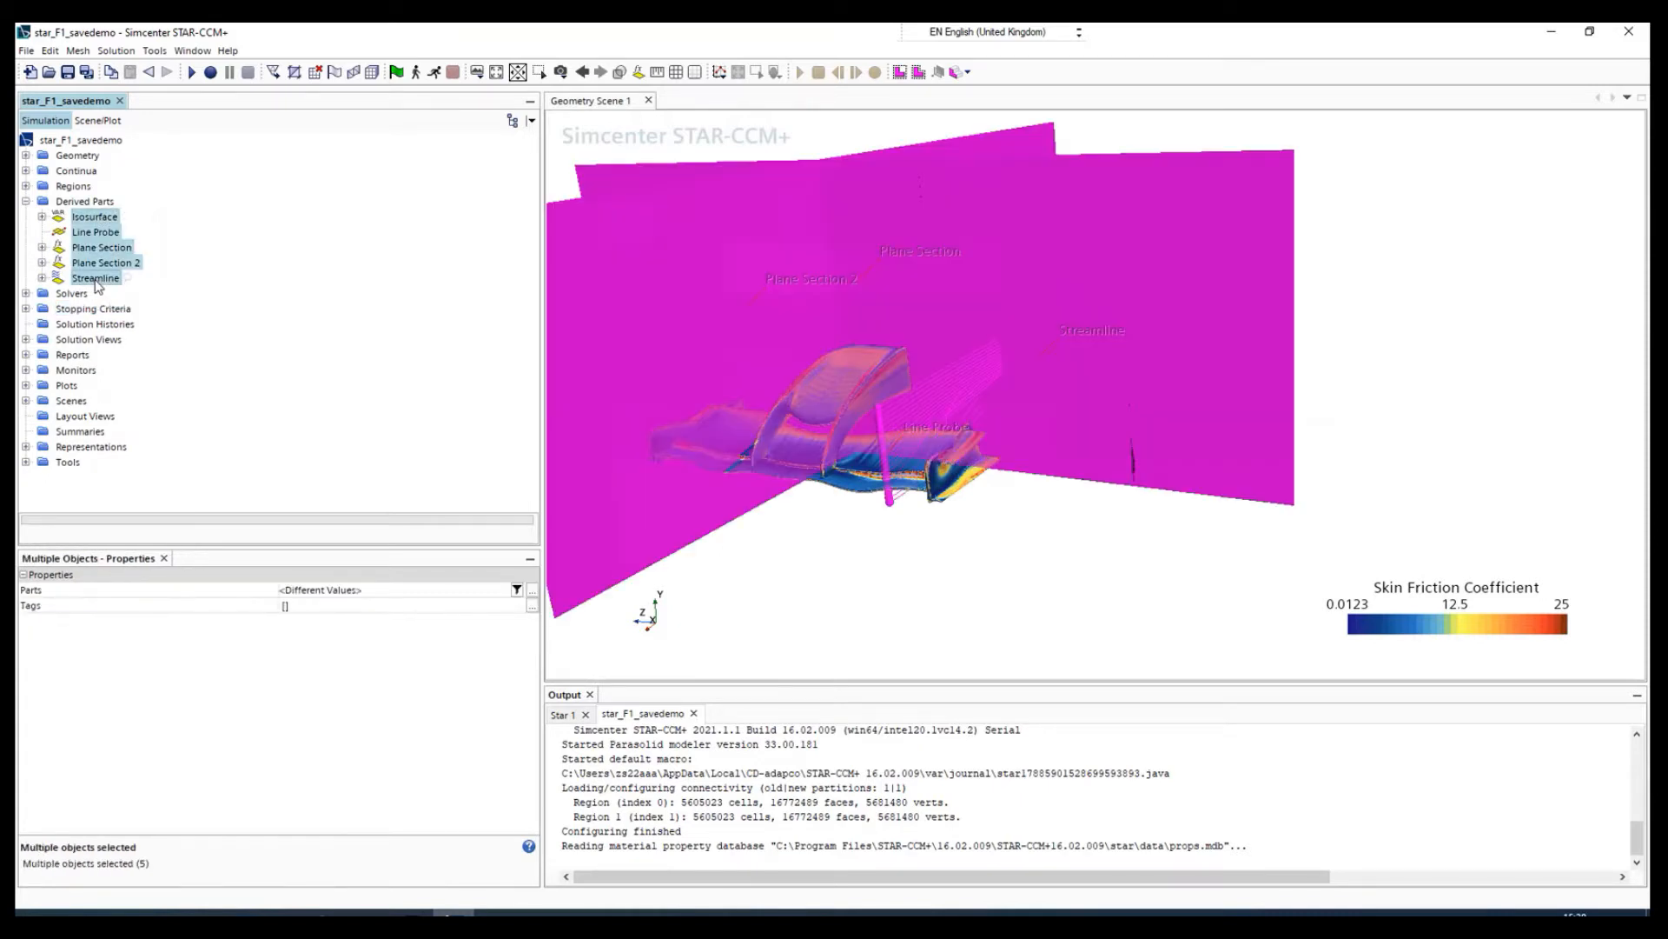
pyautogui.press('Delete')
pyautogui.press('Return')
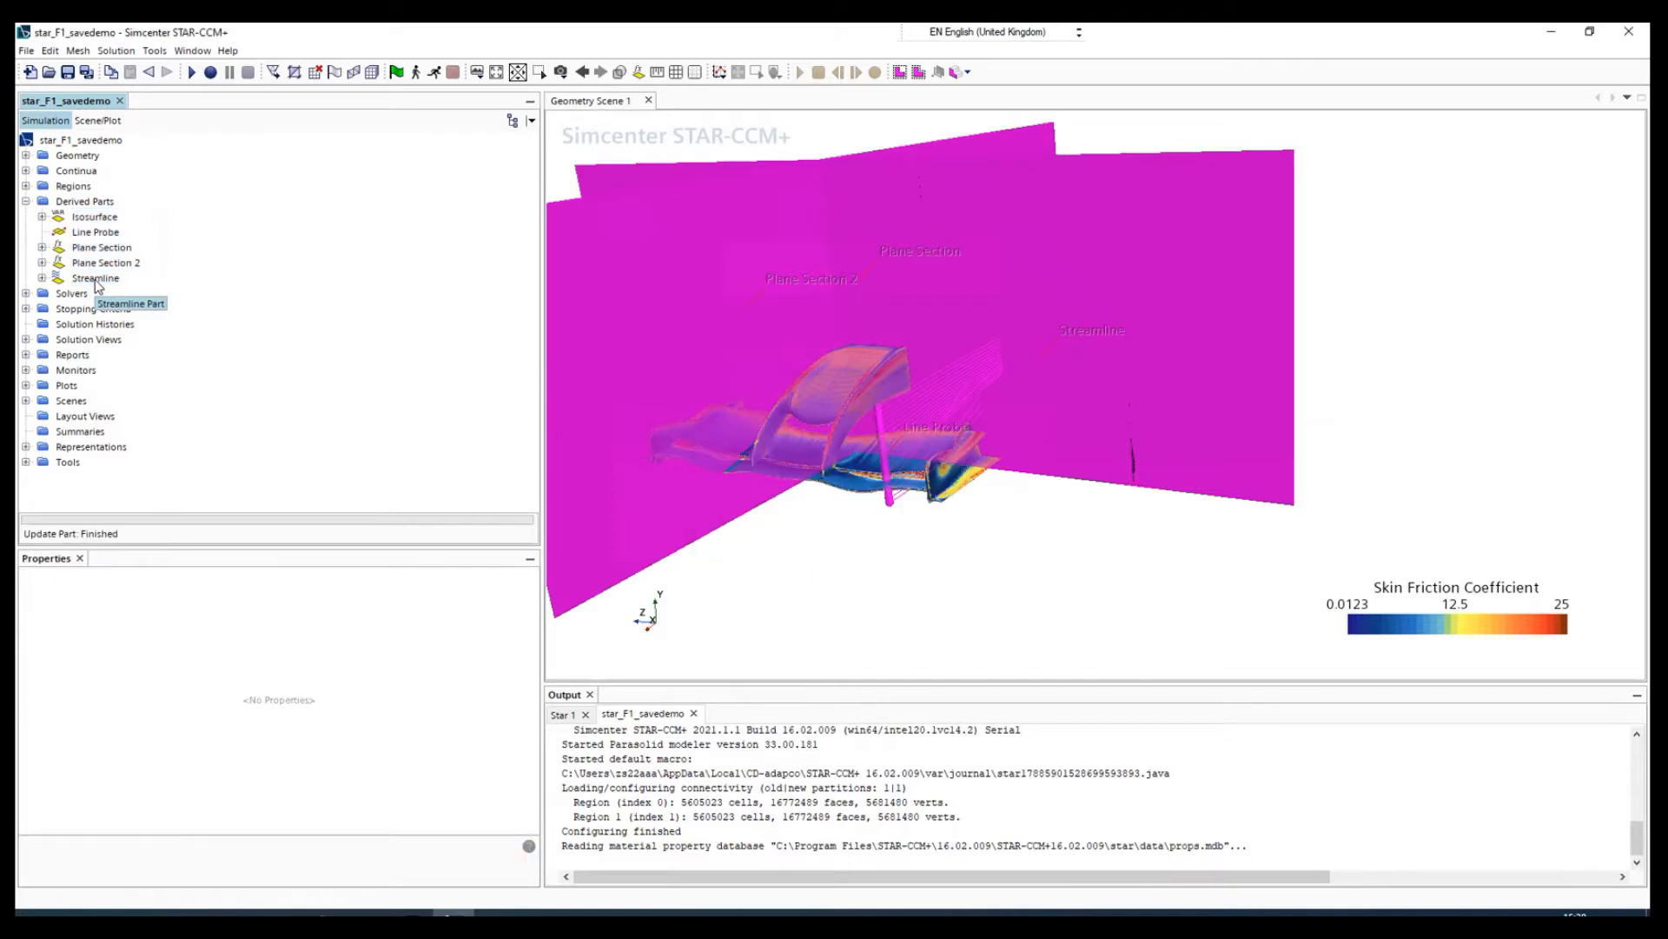
# - Start creating a new plane section as a derived part
pyautogui.click(103, 203)
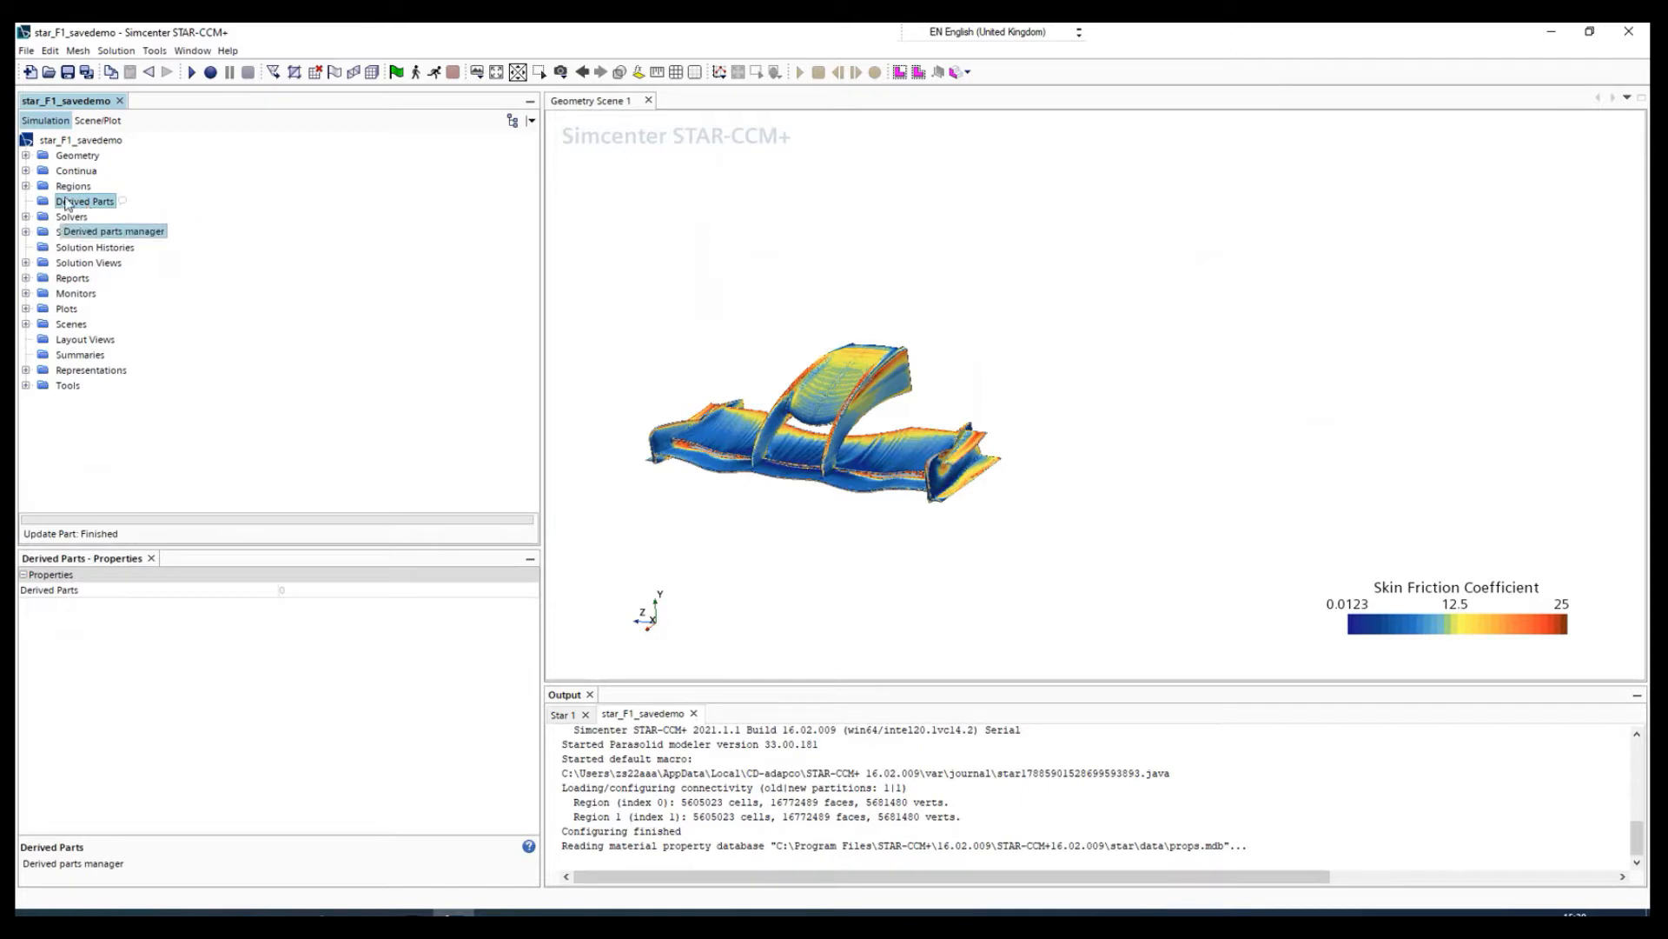
pyautogui.rightClick(67, 203)
pyautogui.moveTo(135, 210)
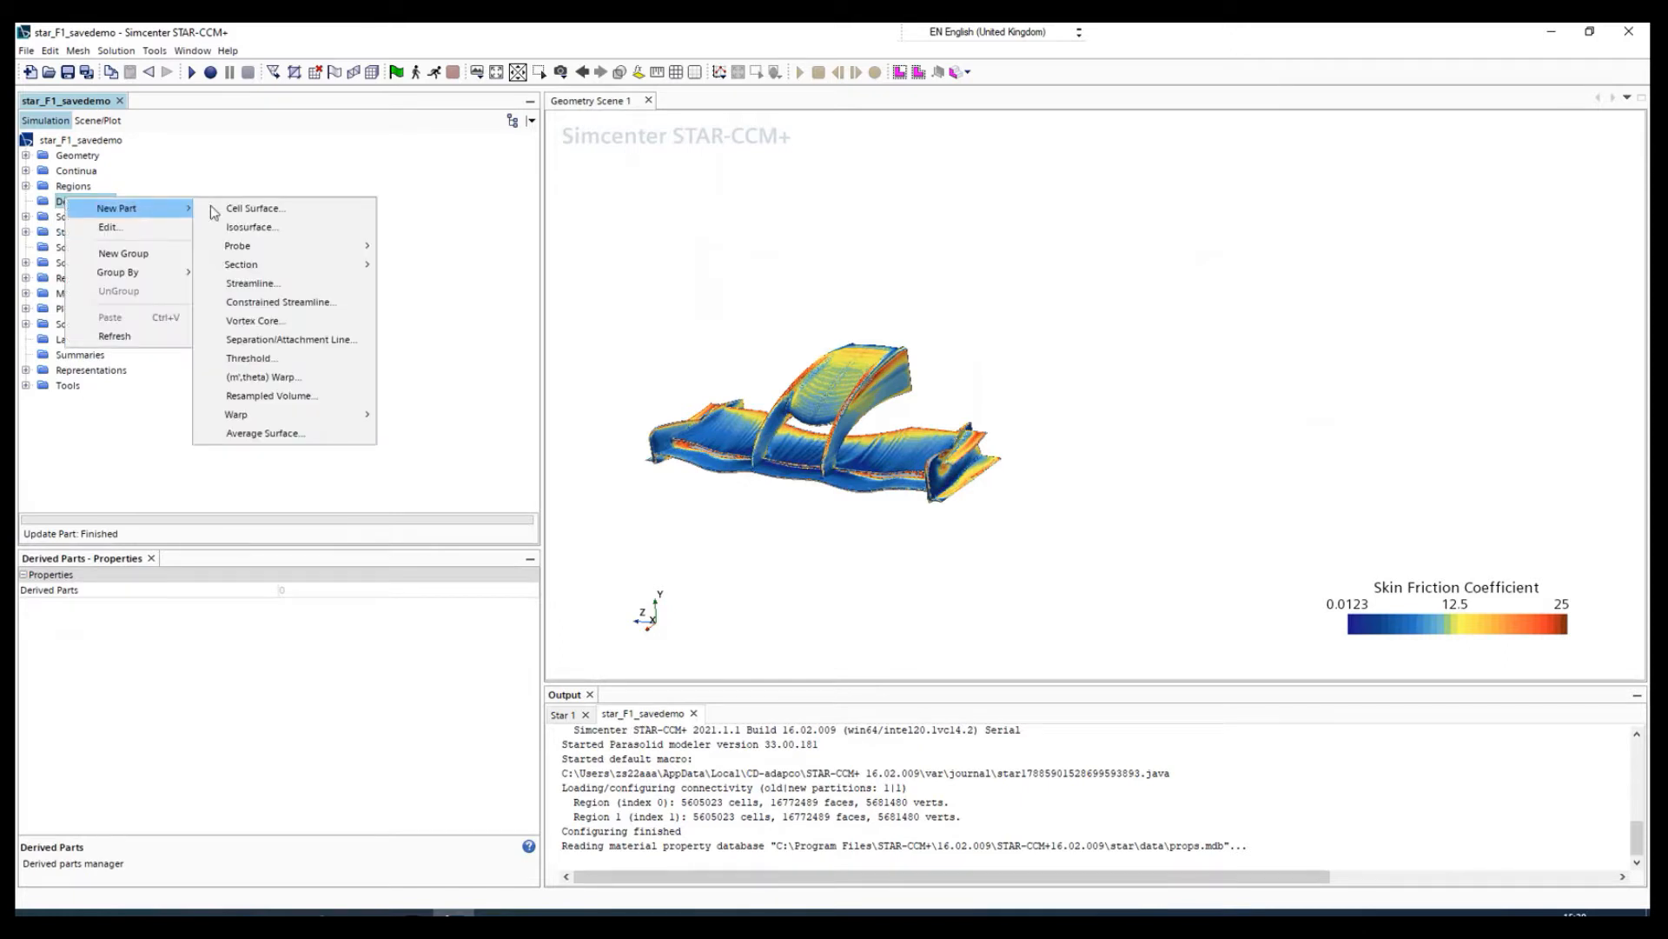
pyautogui.rightClick(52, 203)
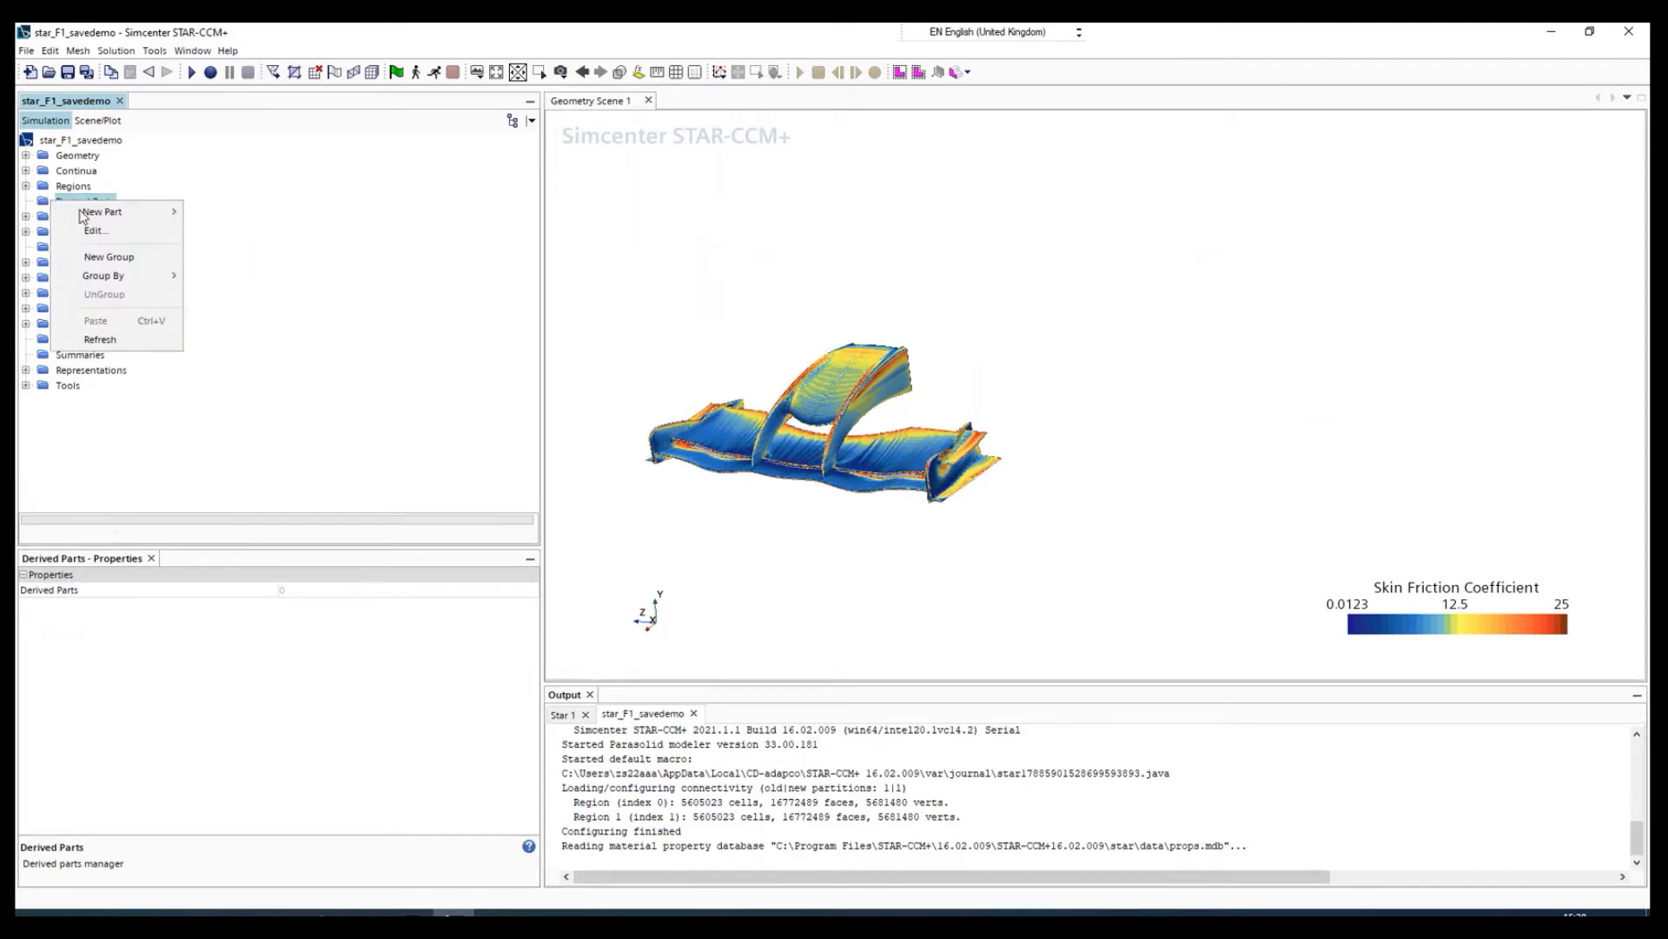
pyautogui.moveTo(95, 217)
pyautogui.moveTo(266, 268)
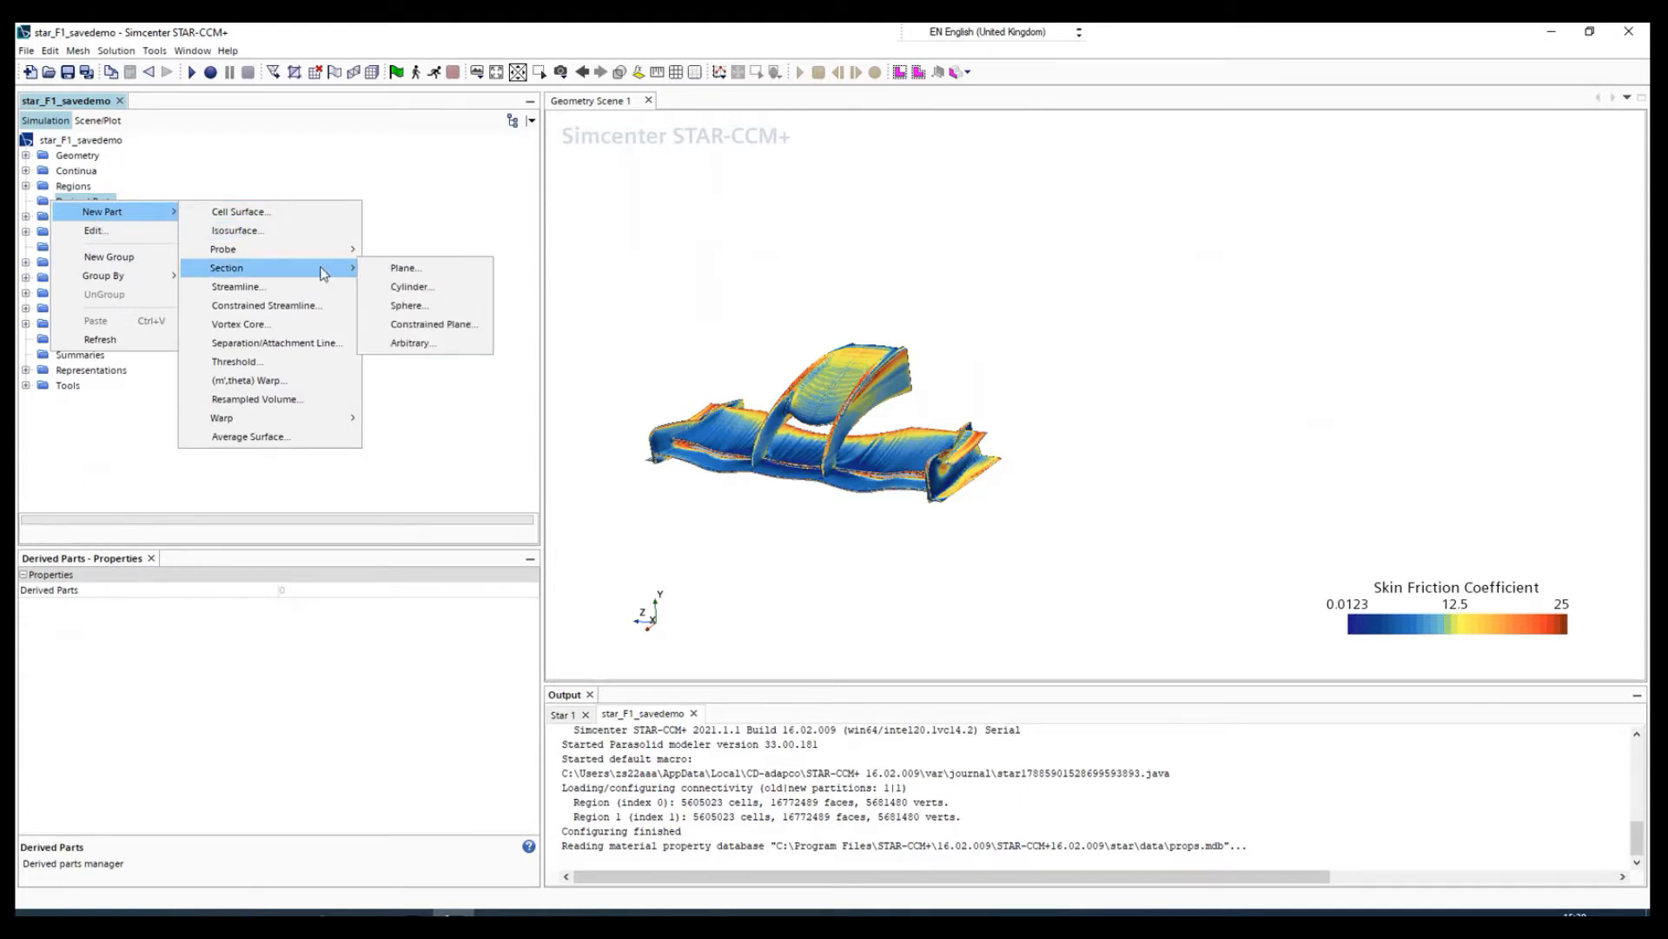
pyautogui.click(402, 271)
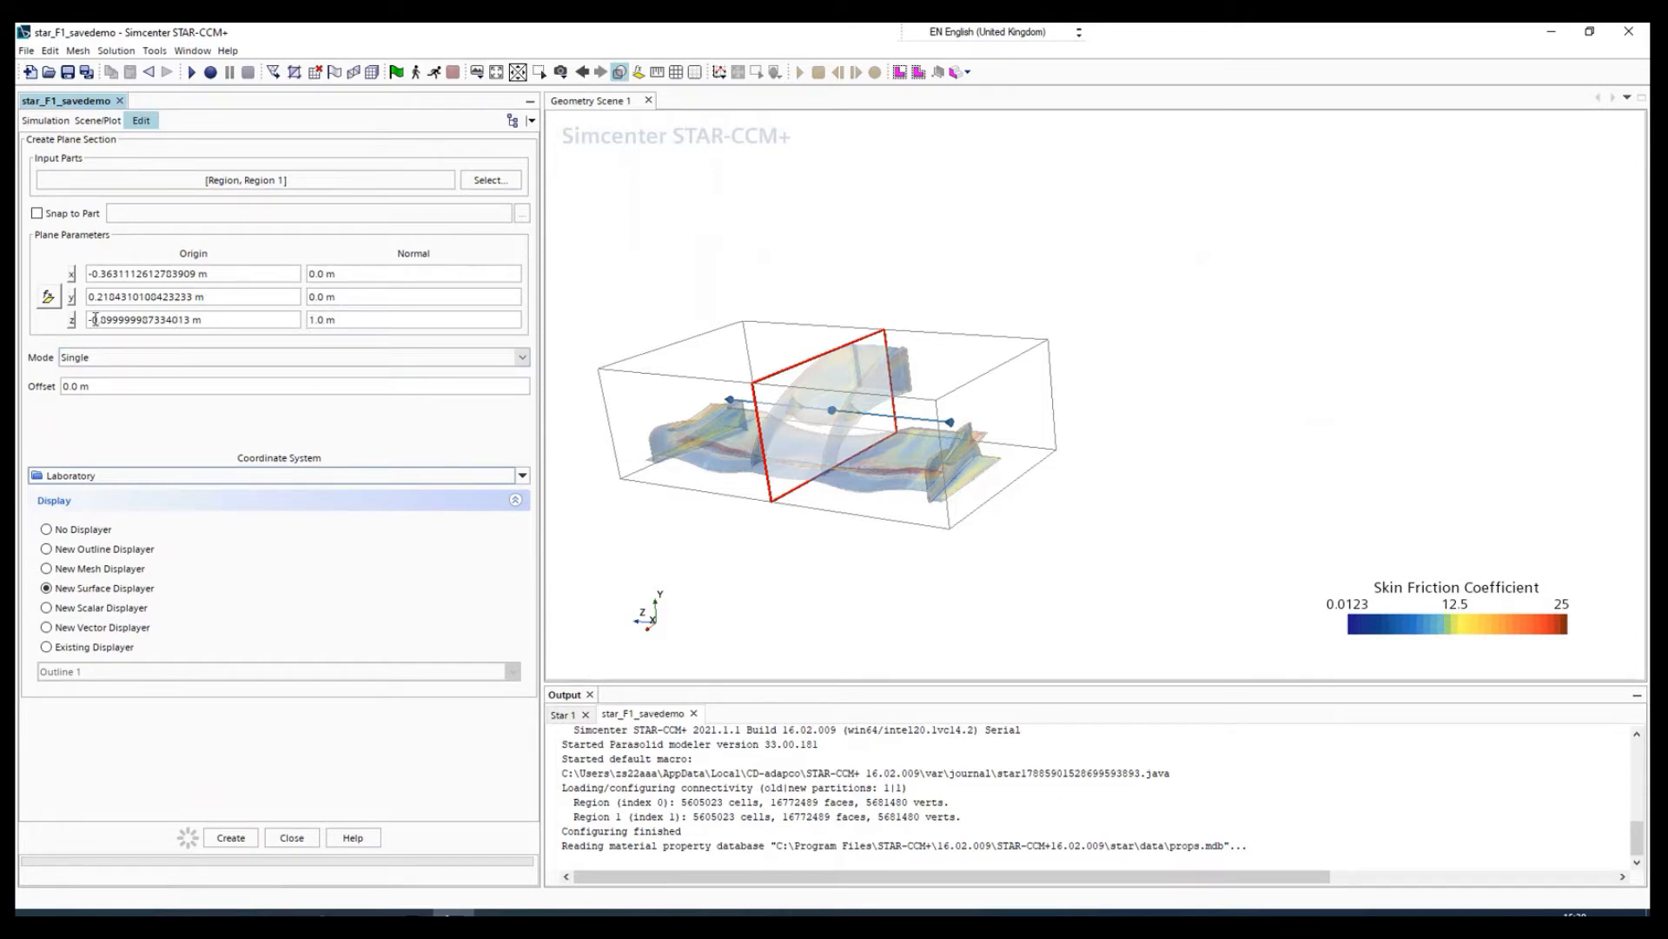
# - Set the X and Y origin coordinates of the plane section to 0 m
pyautogui.tripleClick(117, 277)
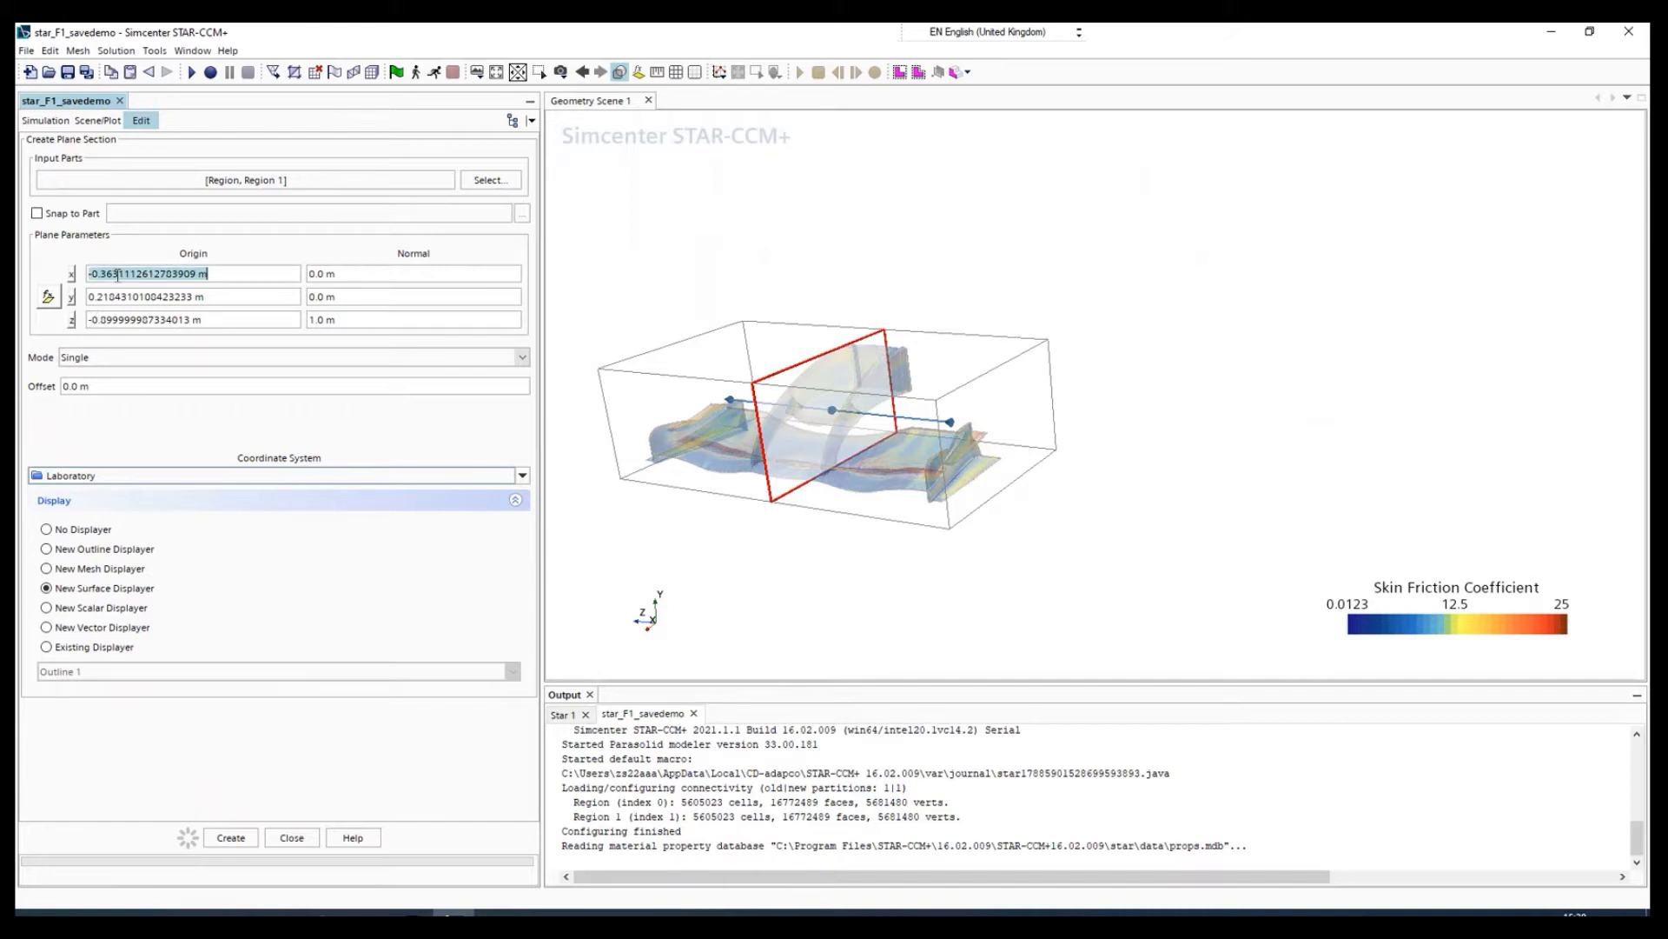
pyautogui.write('0')
pyautogui.press('Tab')
pyautogui.write('0')
pyautogui.press('Tab')
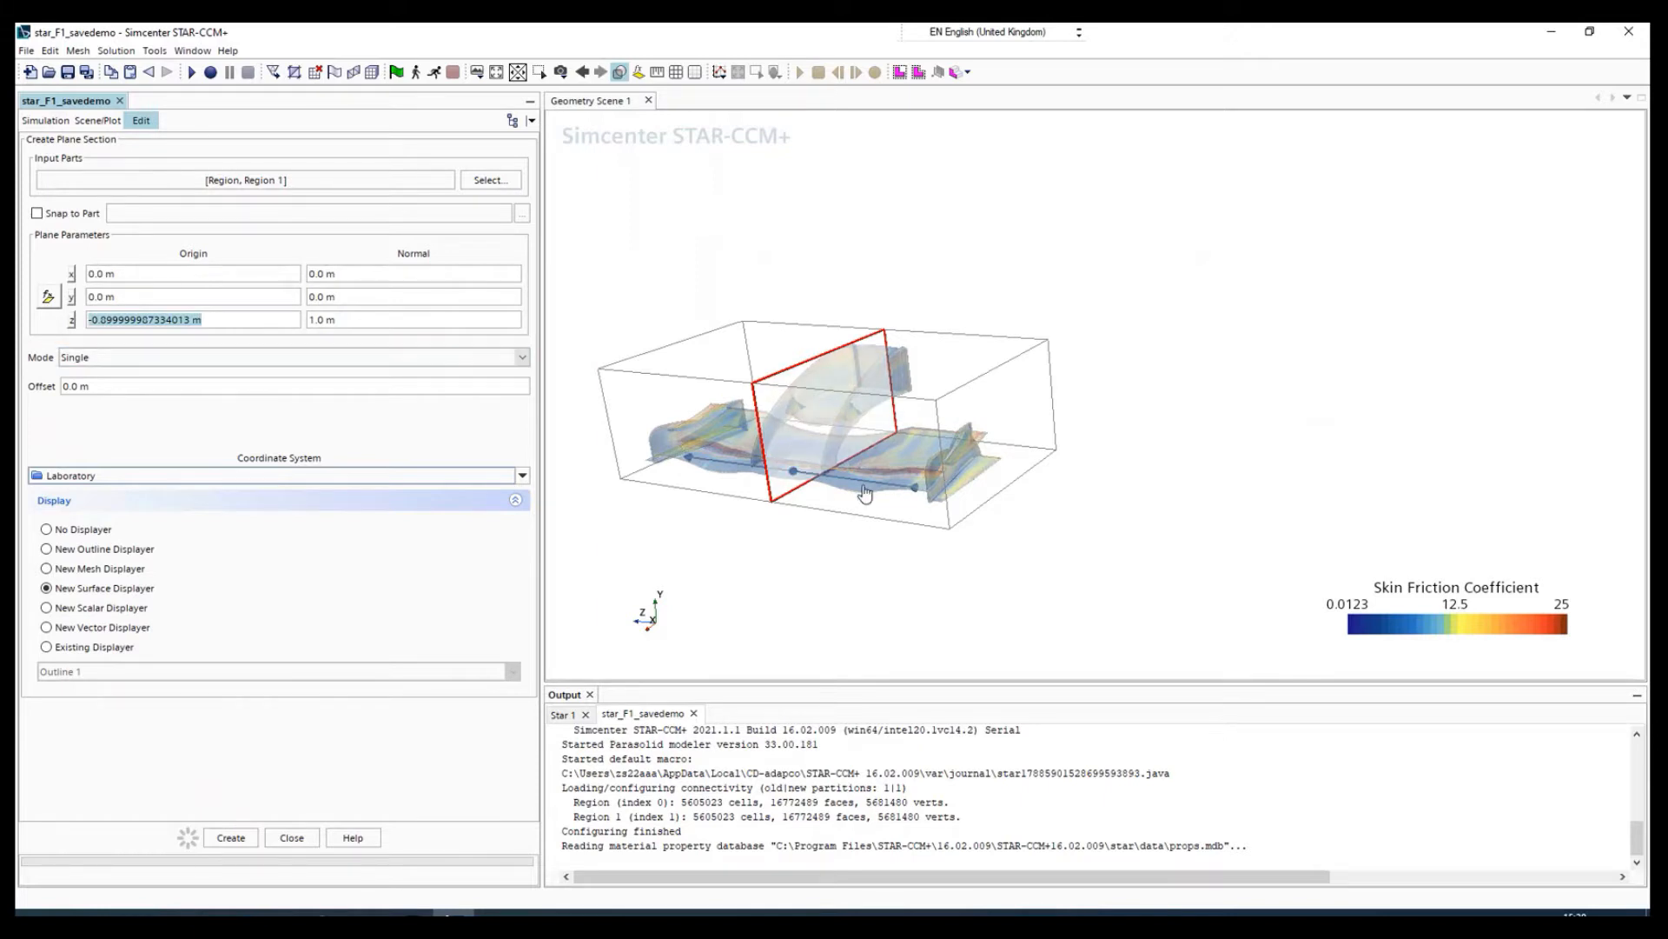
# - Tilt the section plane freehand in the scene and restore its normal to 0, 0, 1 m
pyautogui.click(824, 480)
pyautogui.moveTo(825, 481); pyautogui.dragTo(825, 472)
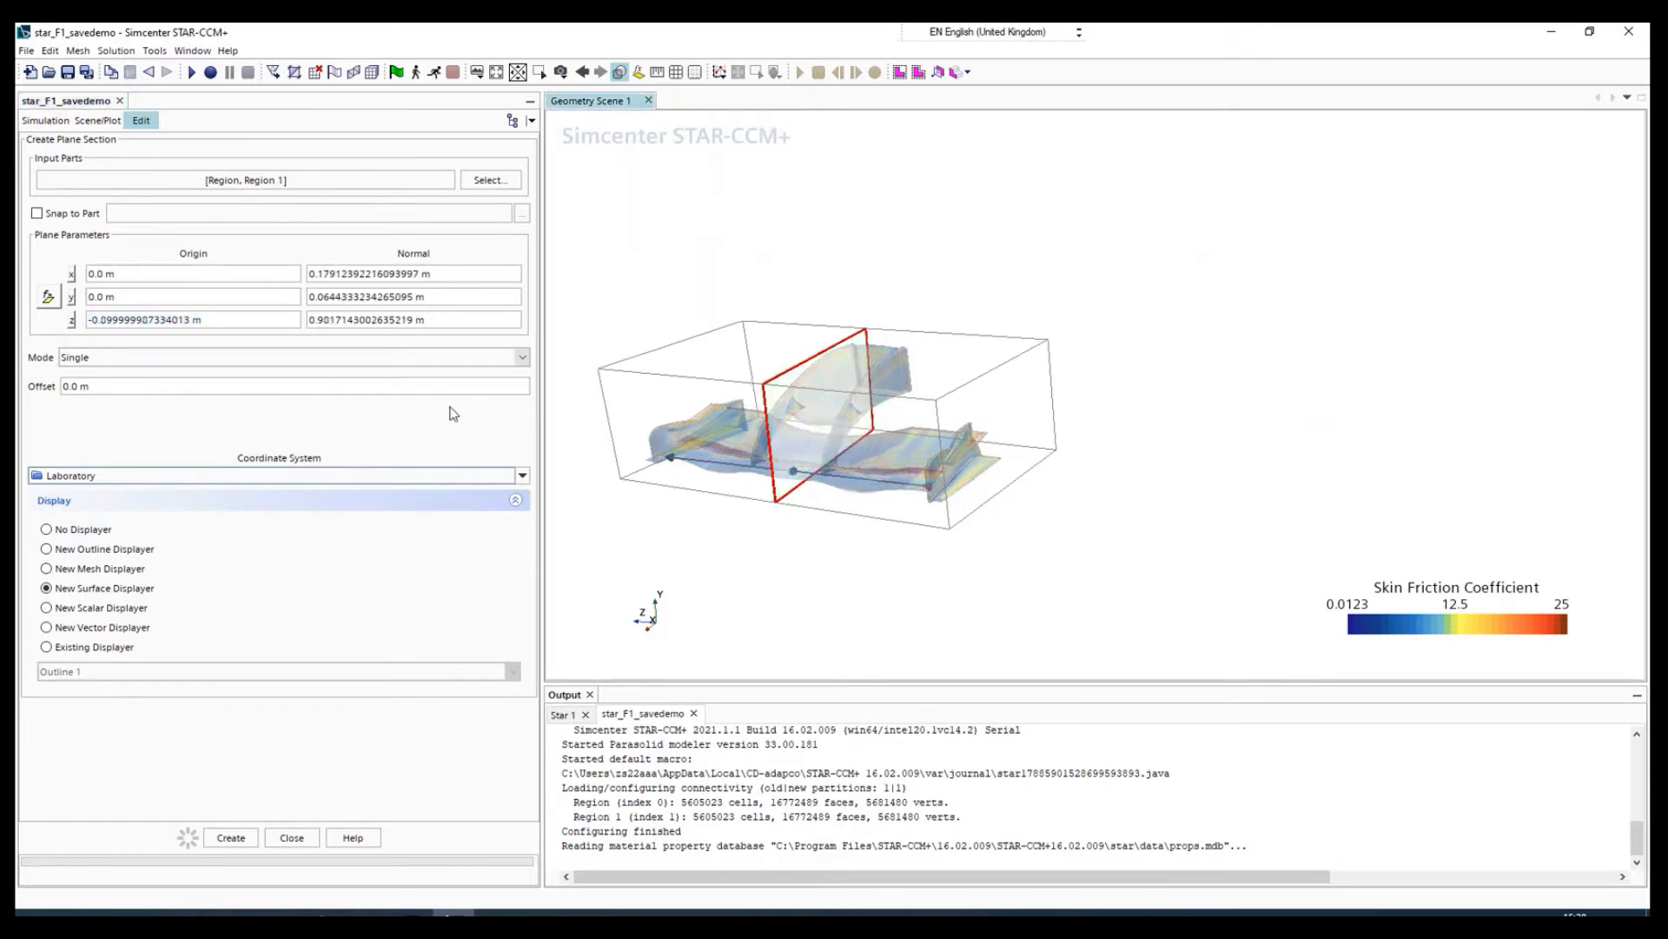
pyautogui.click(363, 274)
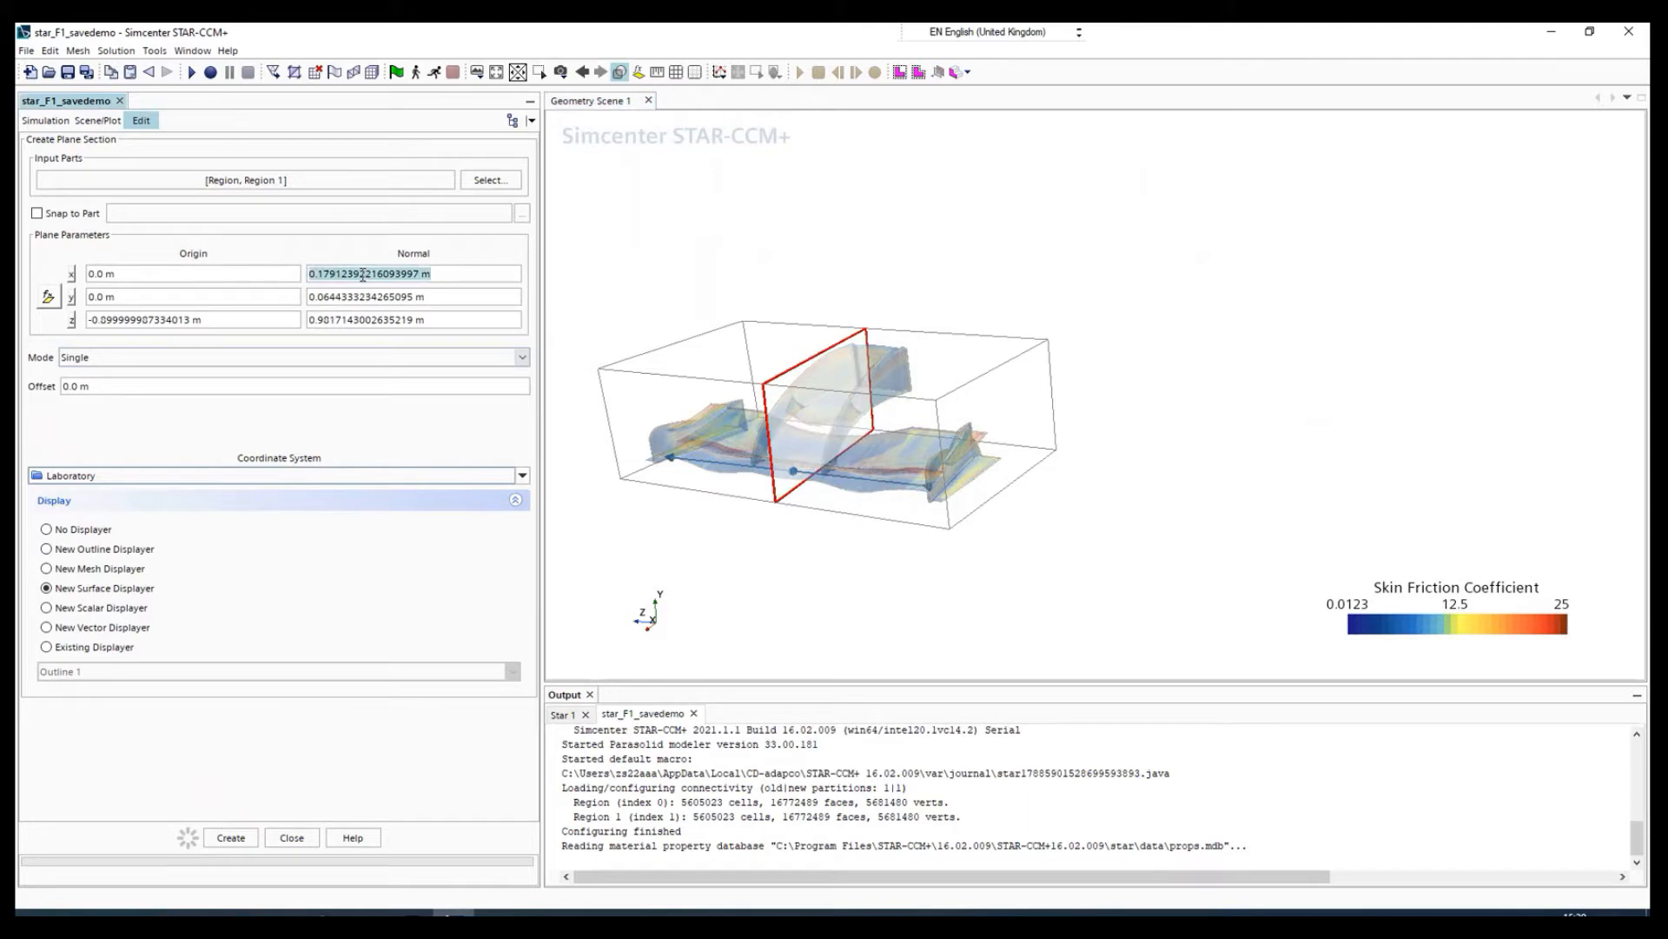
pyautogui.write('0')
pyautogui.press('Tab')
pyautogui.write('0')
pyautogui.press('Tab')
pyautogui.write('1')
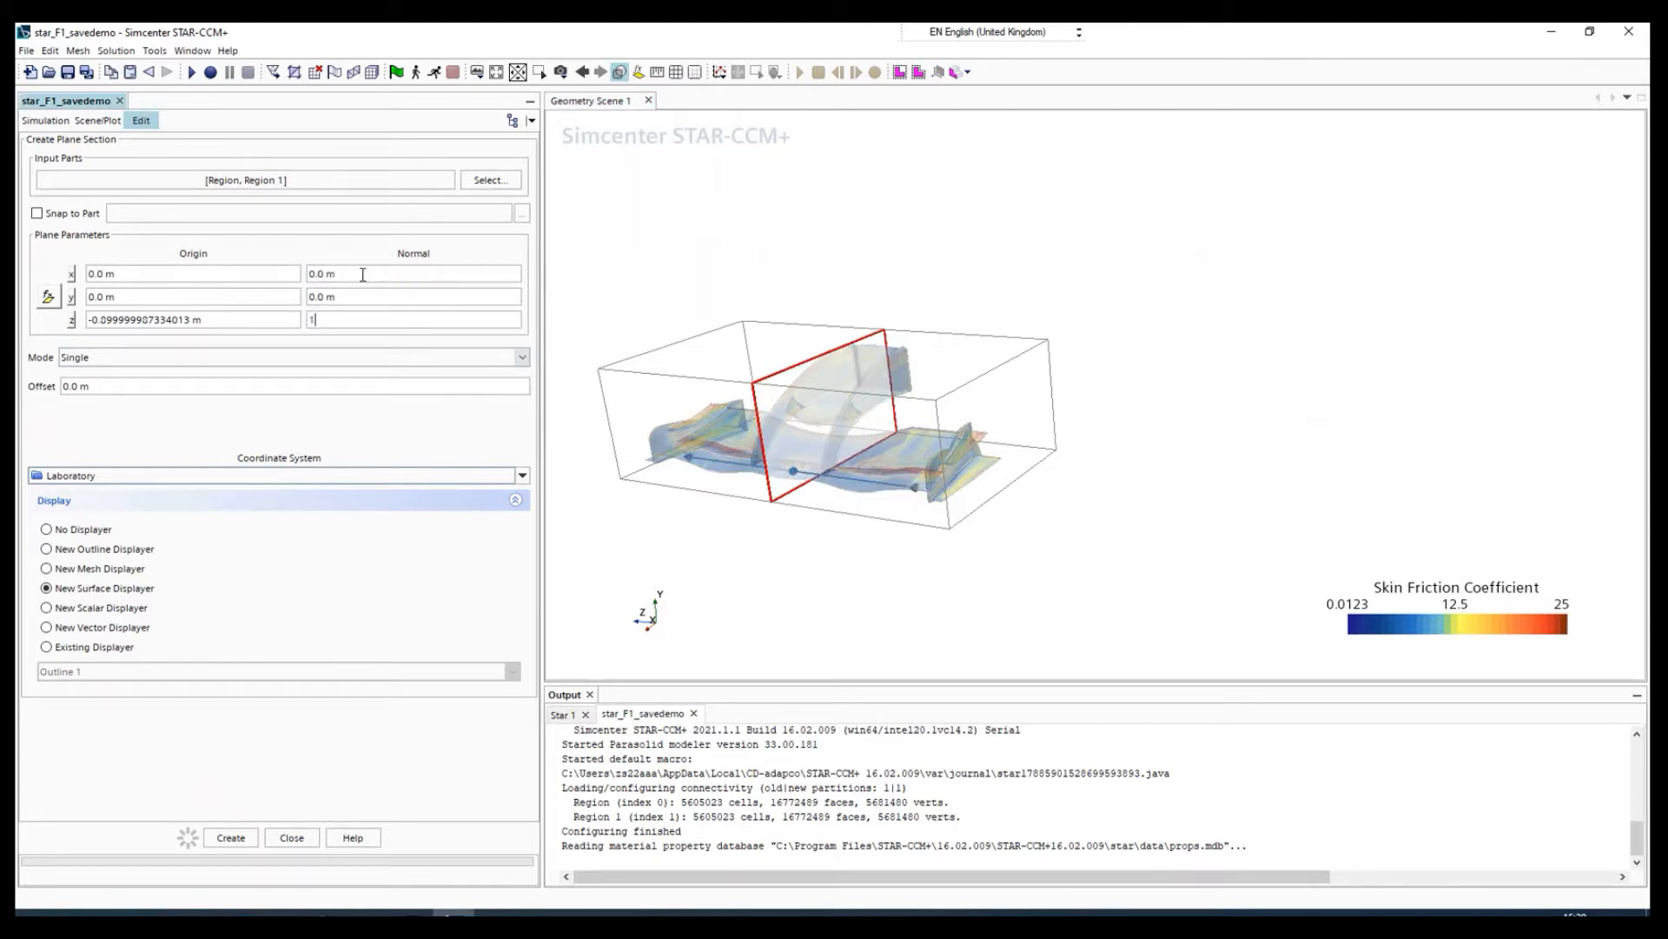
# - Set the Z origin coordinate of the plane section to -1 m
pyautogui.click(228, 321)
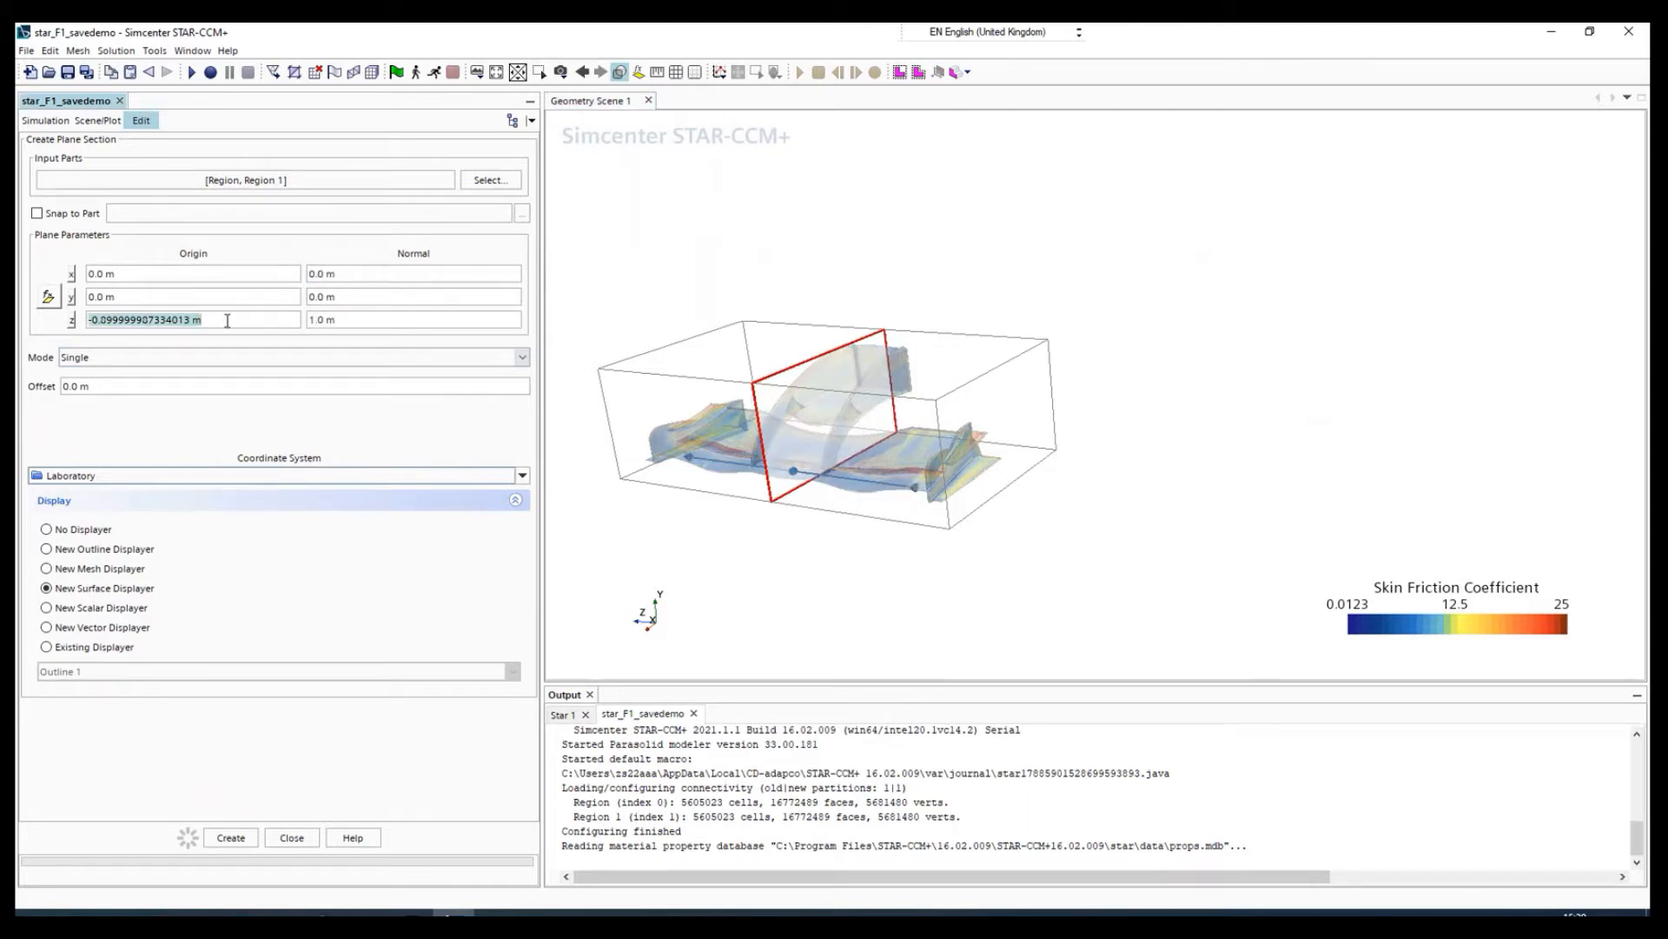
pyautogui.write('0')
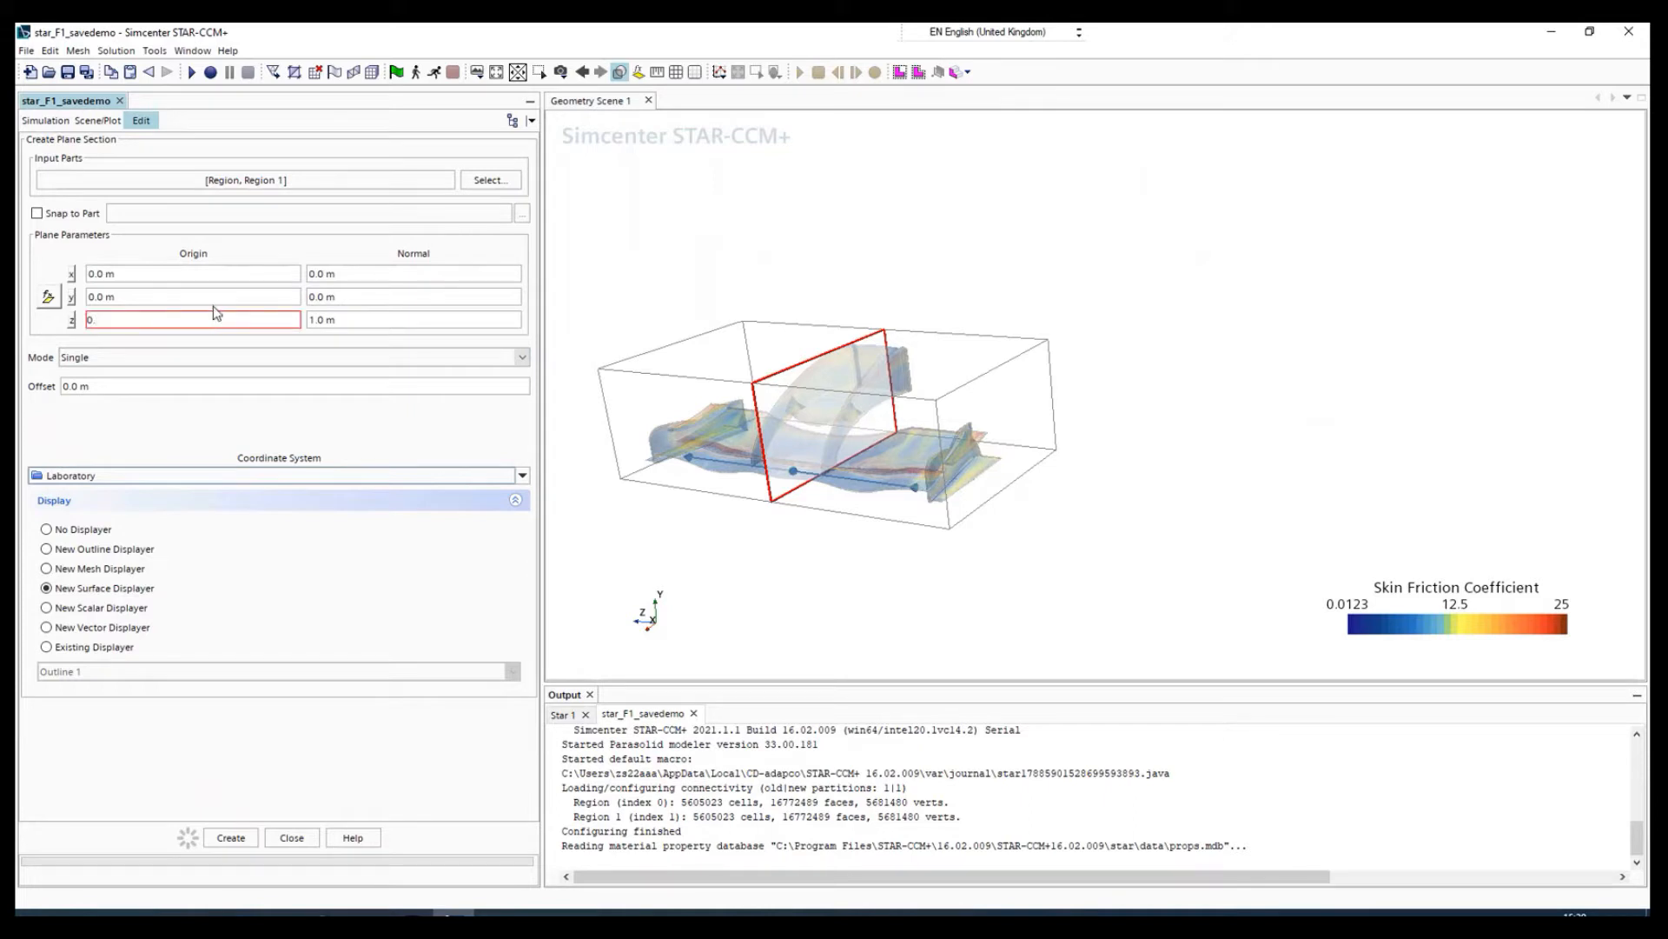
pyautogui.press('BackSpace')
pyautogui.write('-1')
pyautogui.press('Return')
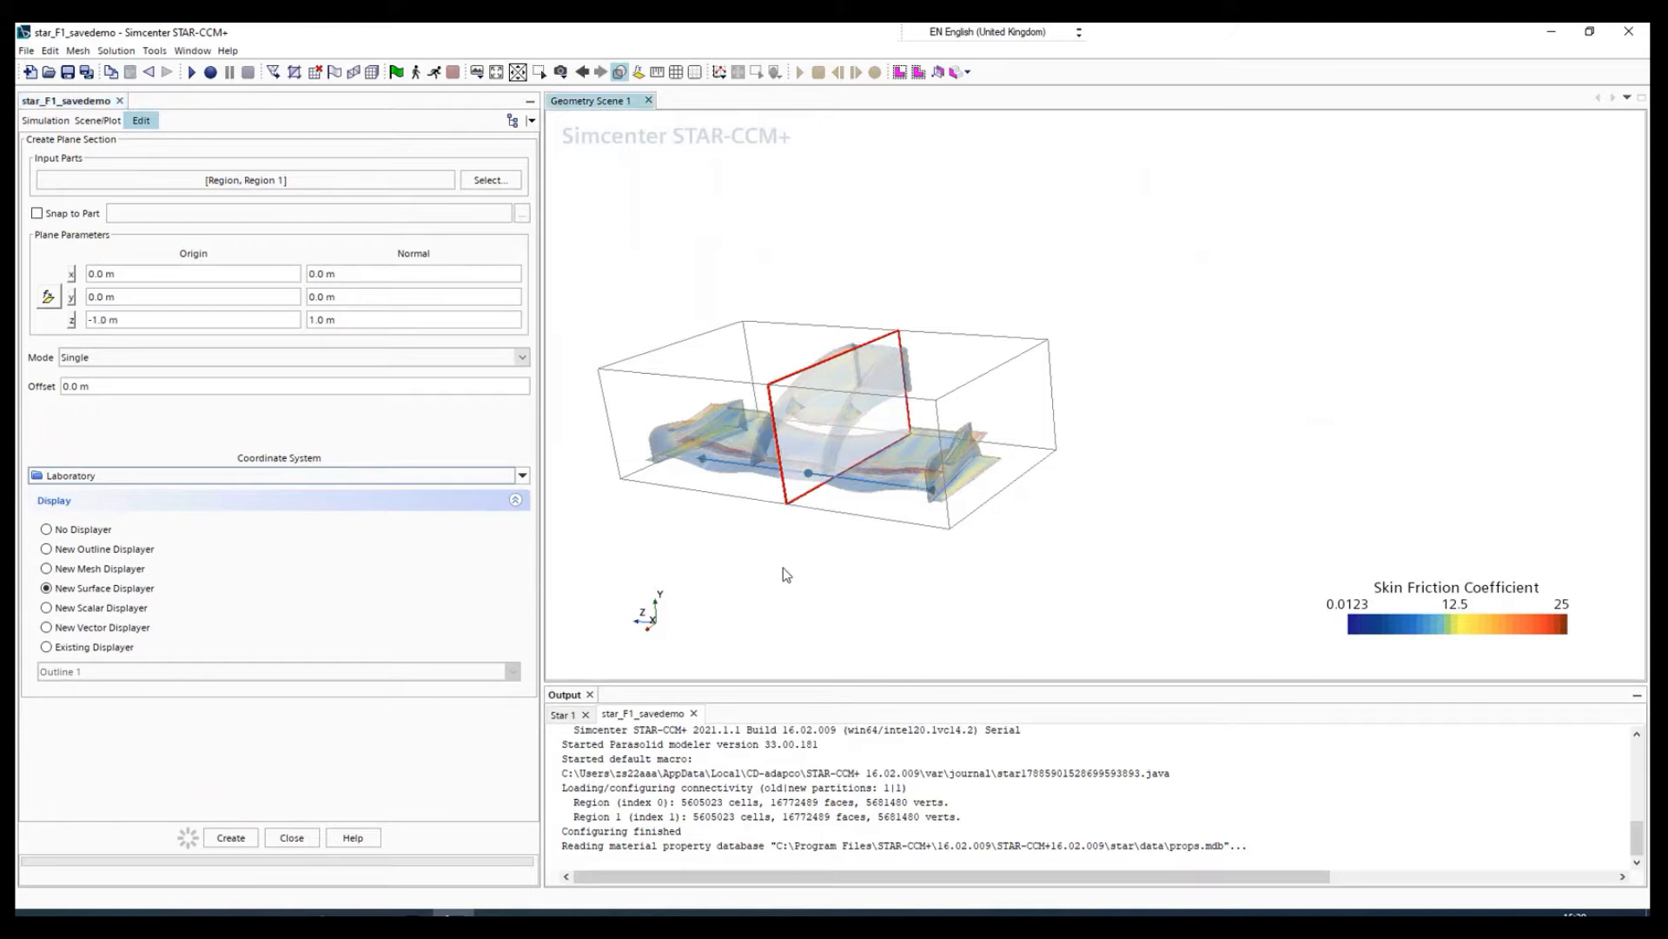
# - Move the section plane's origin to Z = -1.5 m
pyautogui.moveTo(791, 567); pyautogui.dragTo(821, 430)
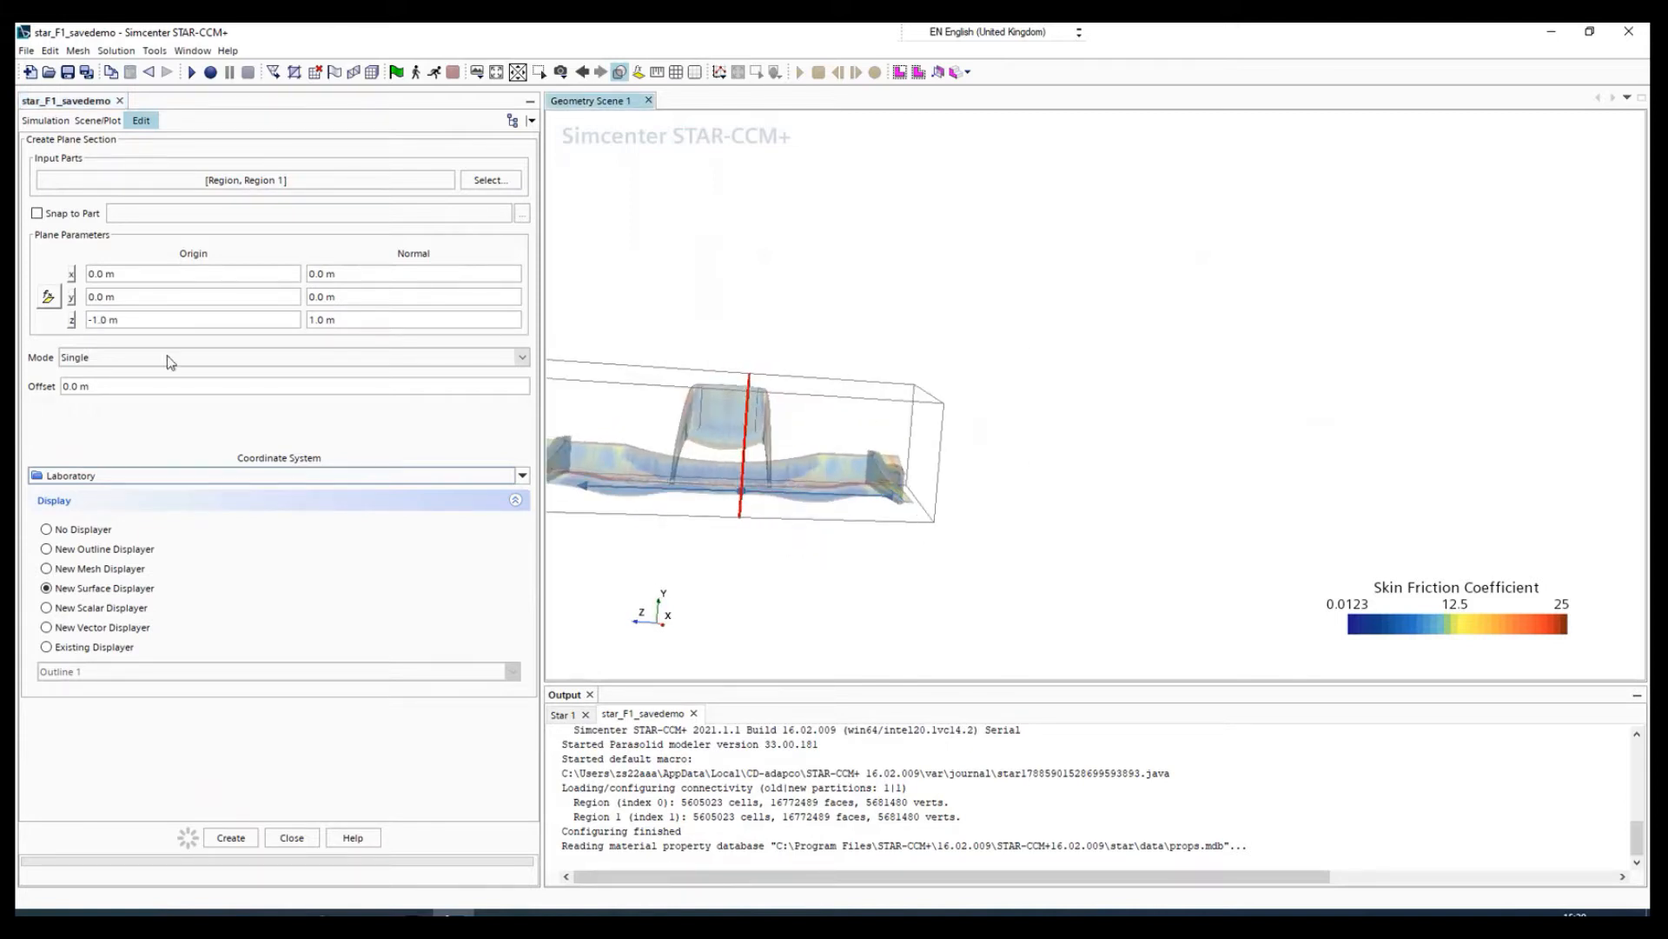
pyautogui.click(115, 319)
pyautogui.click(125, 323)
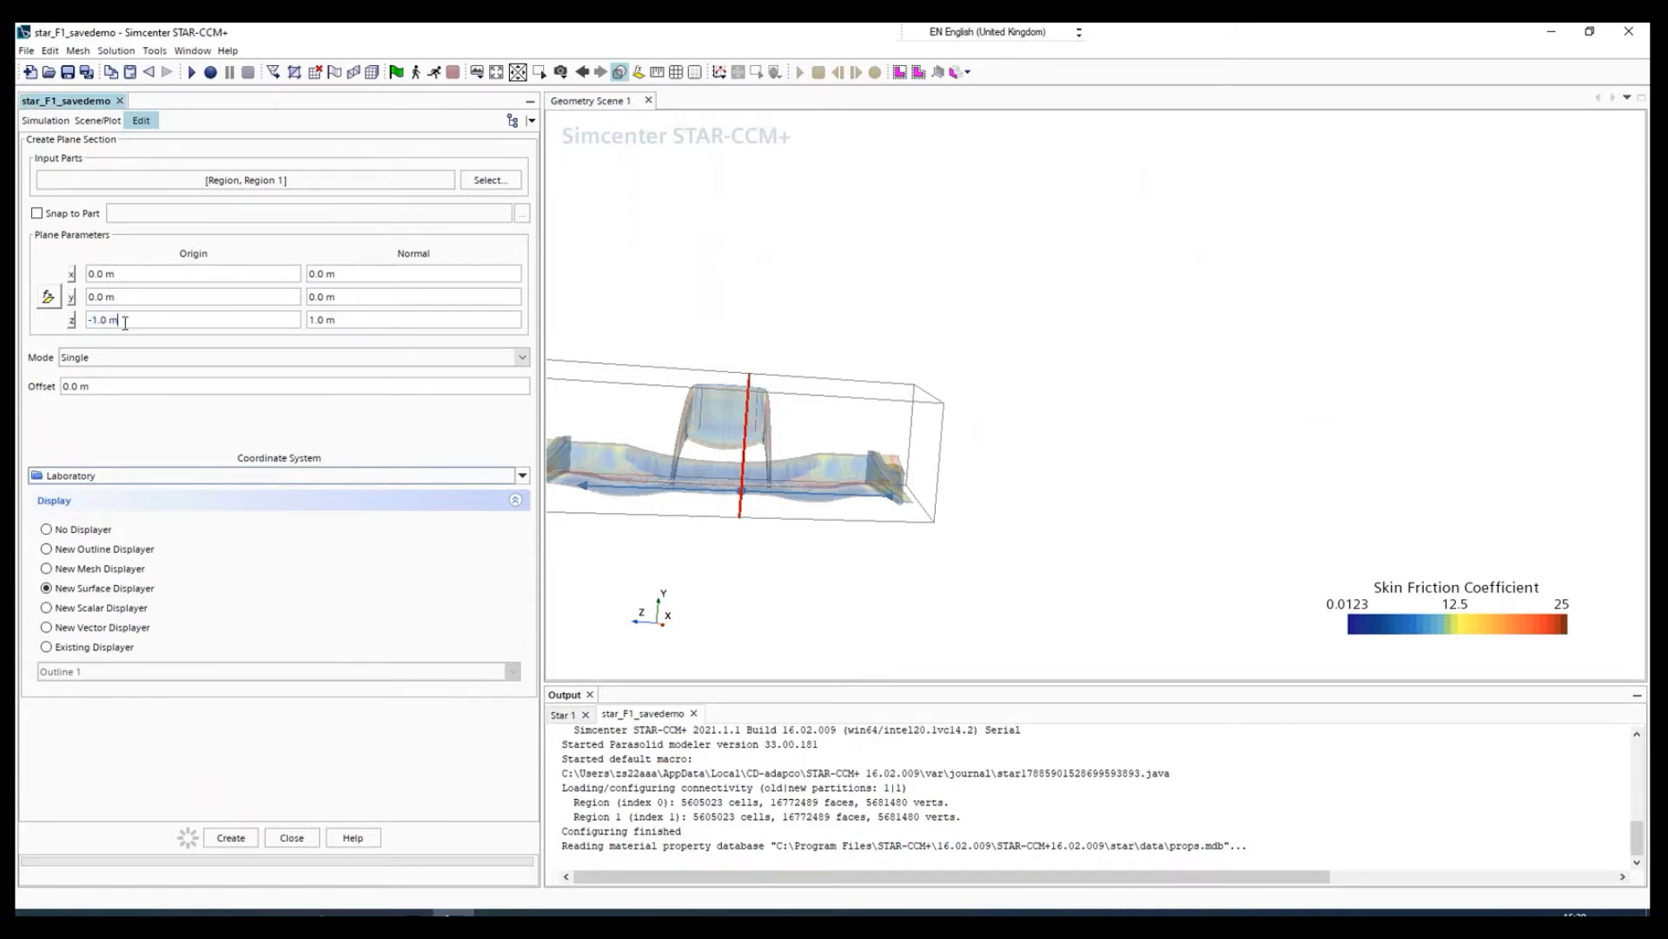
pyautogui.press('Return')
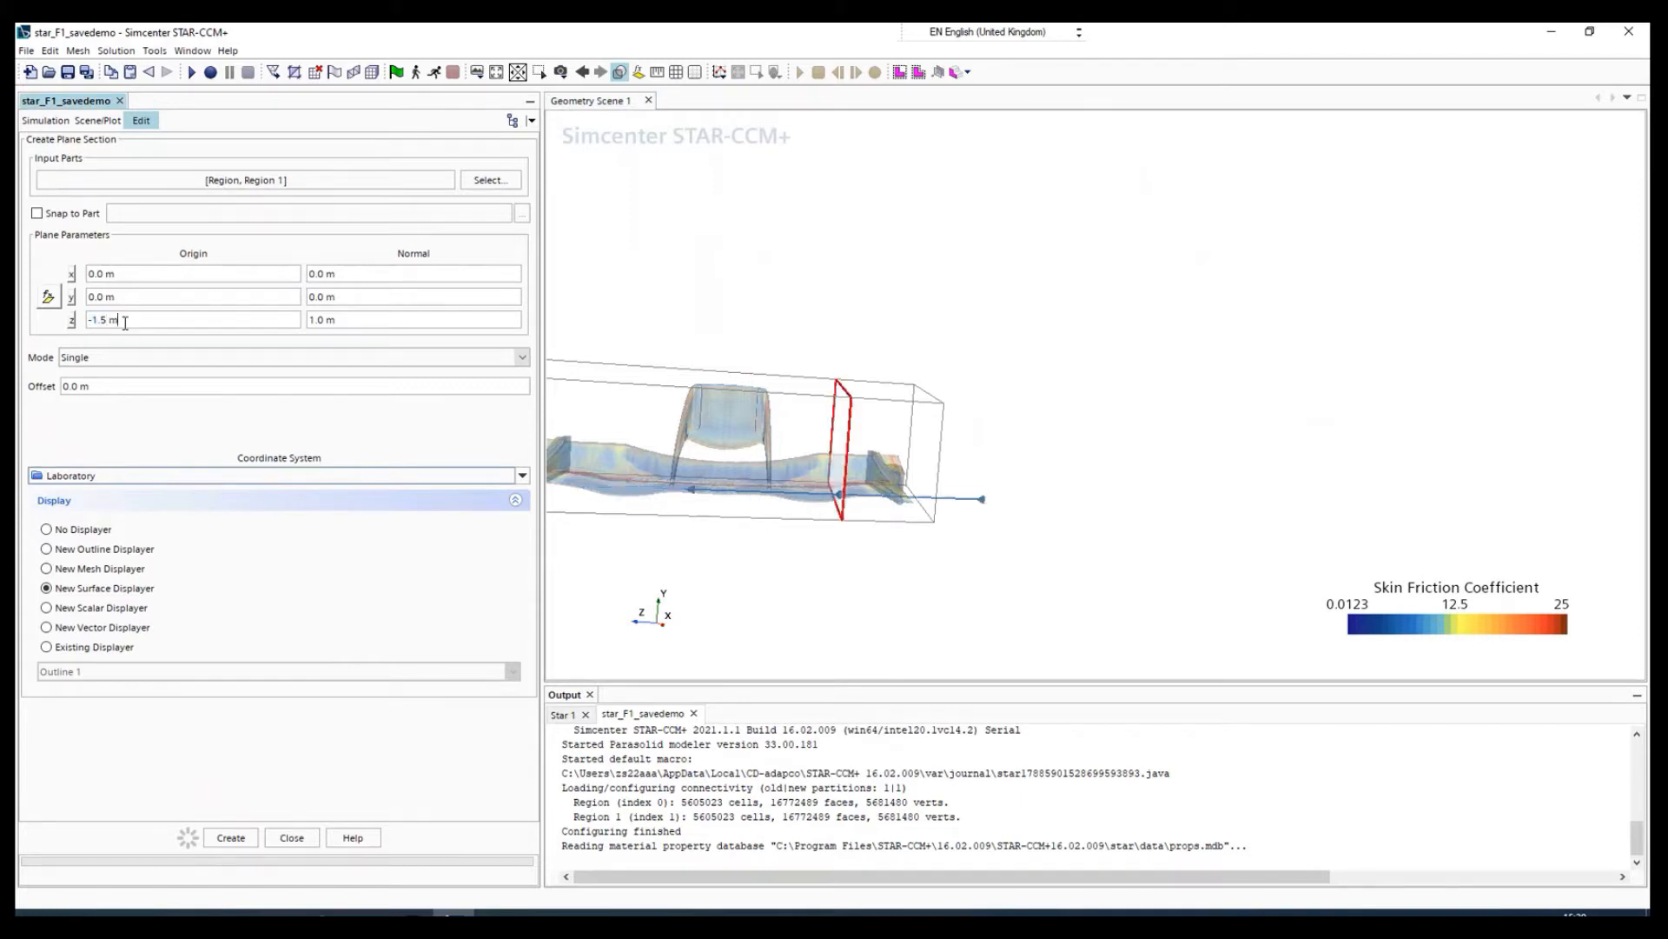
# - Slide the section plane freehand along the wing span and set its Z origin to -1.3 m
pyautogui.moveTo(751, 549); pyautogui.dragTo(620, 448)
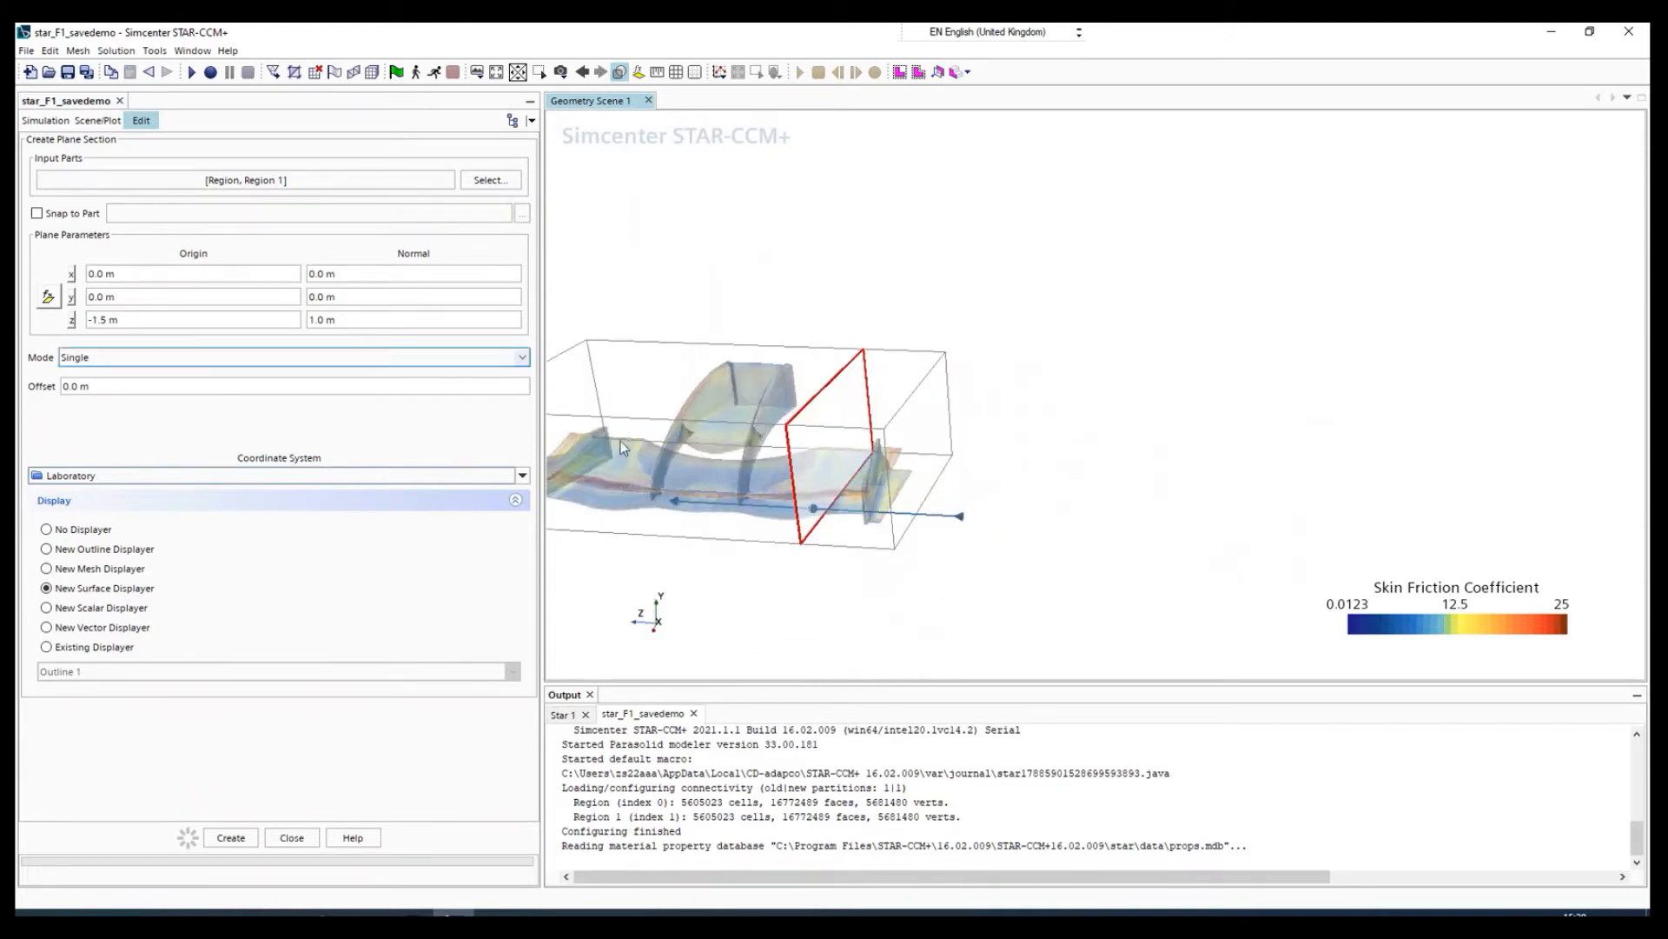
pyautogui.click(108, 322)
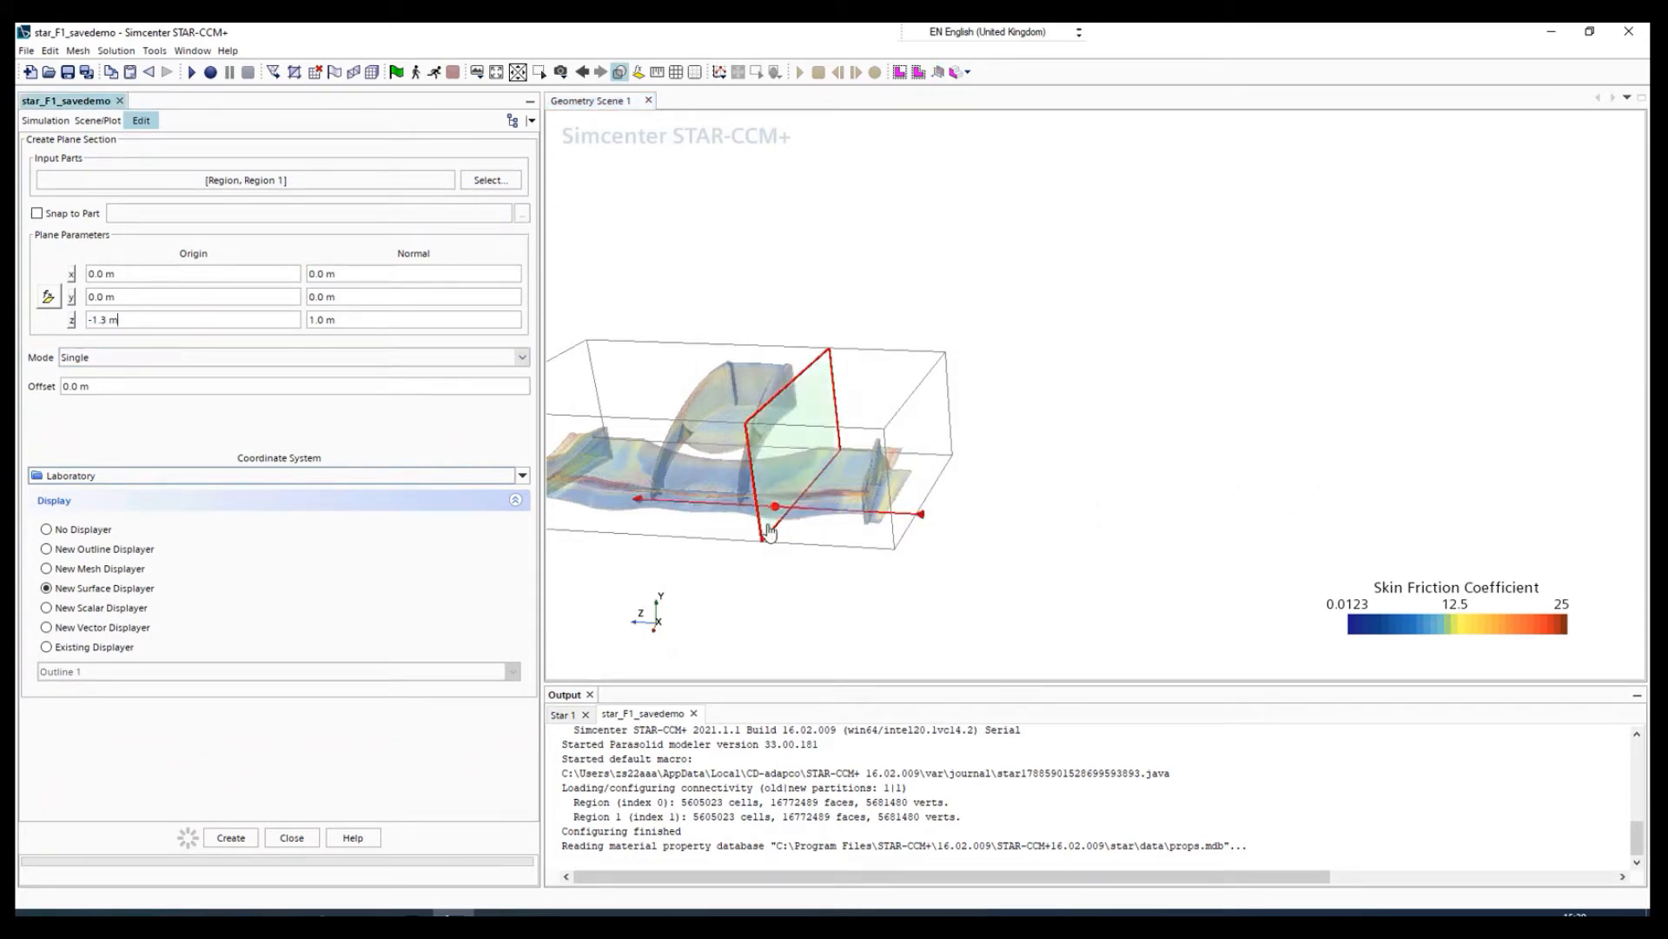
pyautogui.click(800, 487)
pyautogui.moveTo(799, 487); pyautogui.dragTo(782, 486)
pyautogui.click(109, 321)
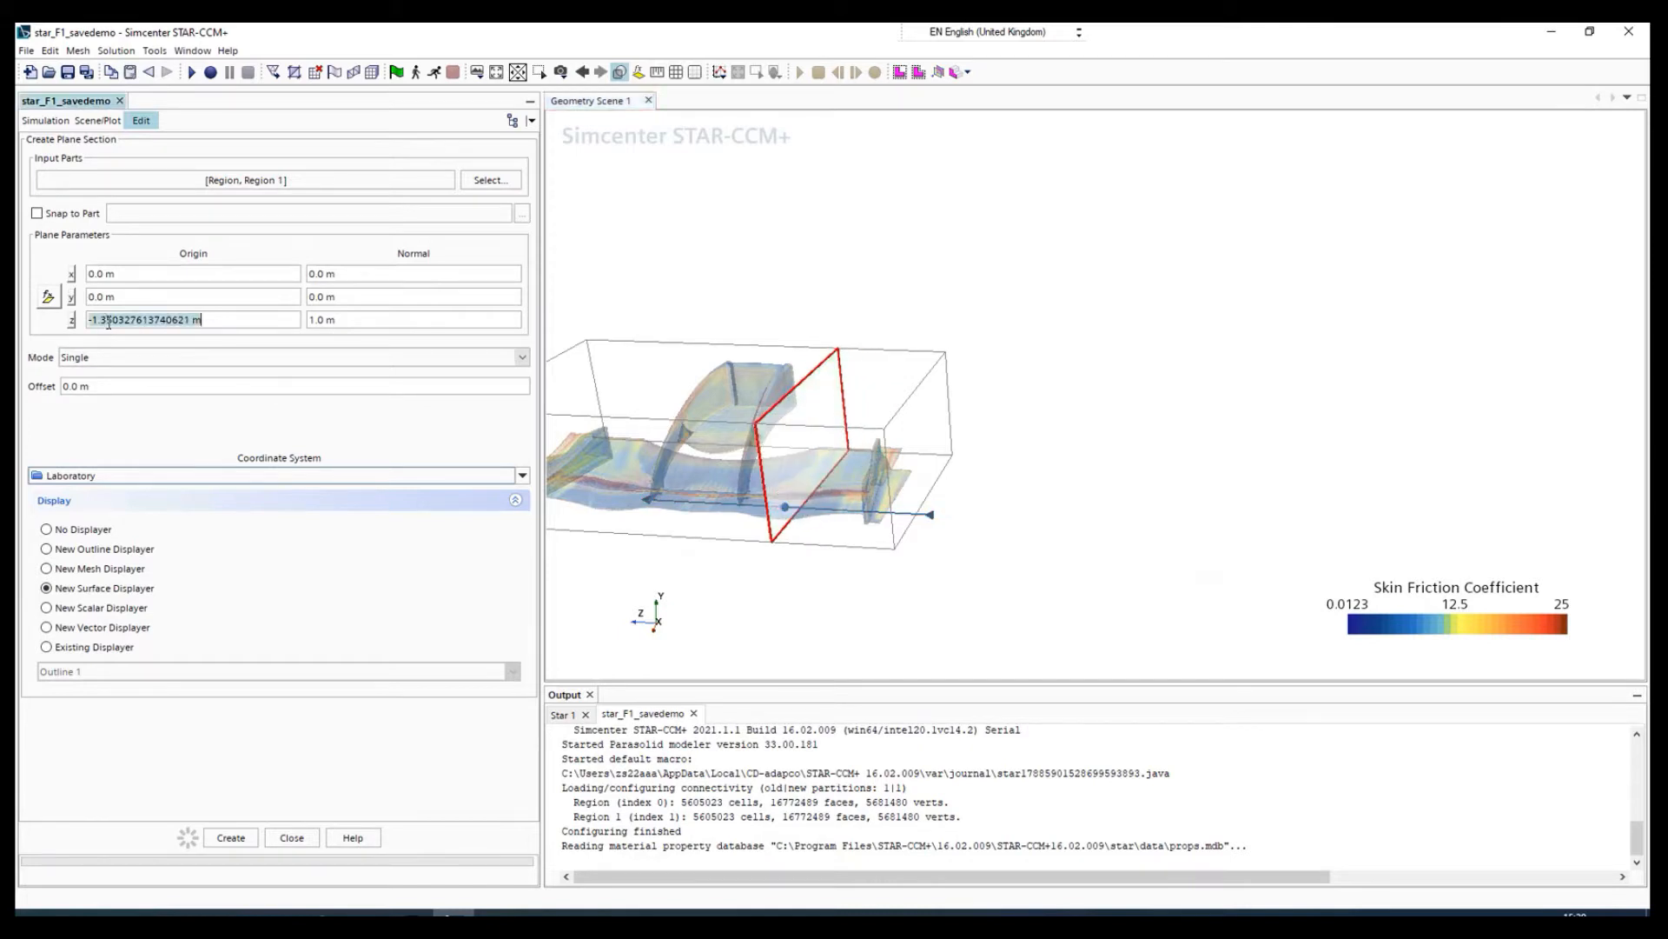
pyautogui.write('-1.3')
# - Create the plane section with a new surface displayer and finish the plane section setup
pyautogui.click(231, 837)
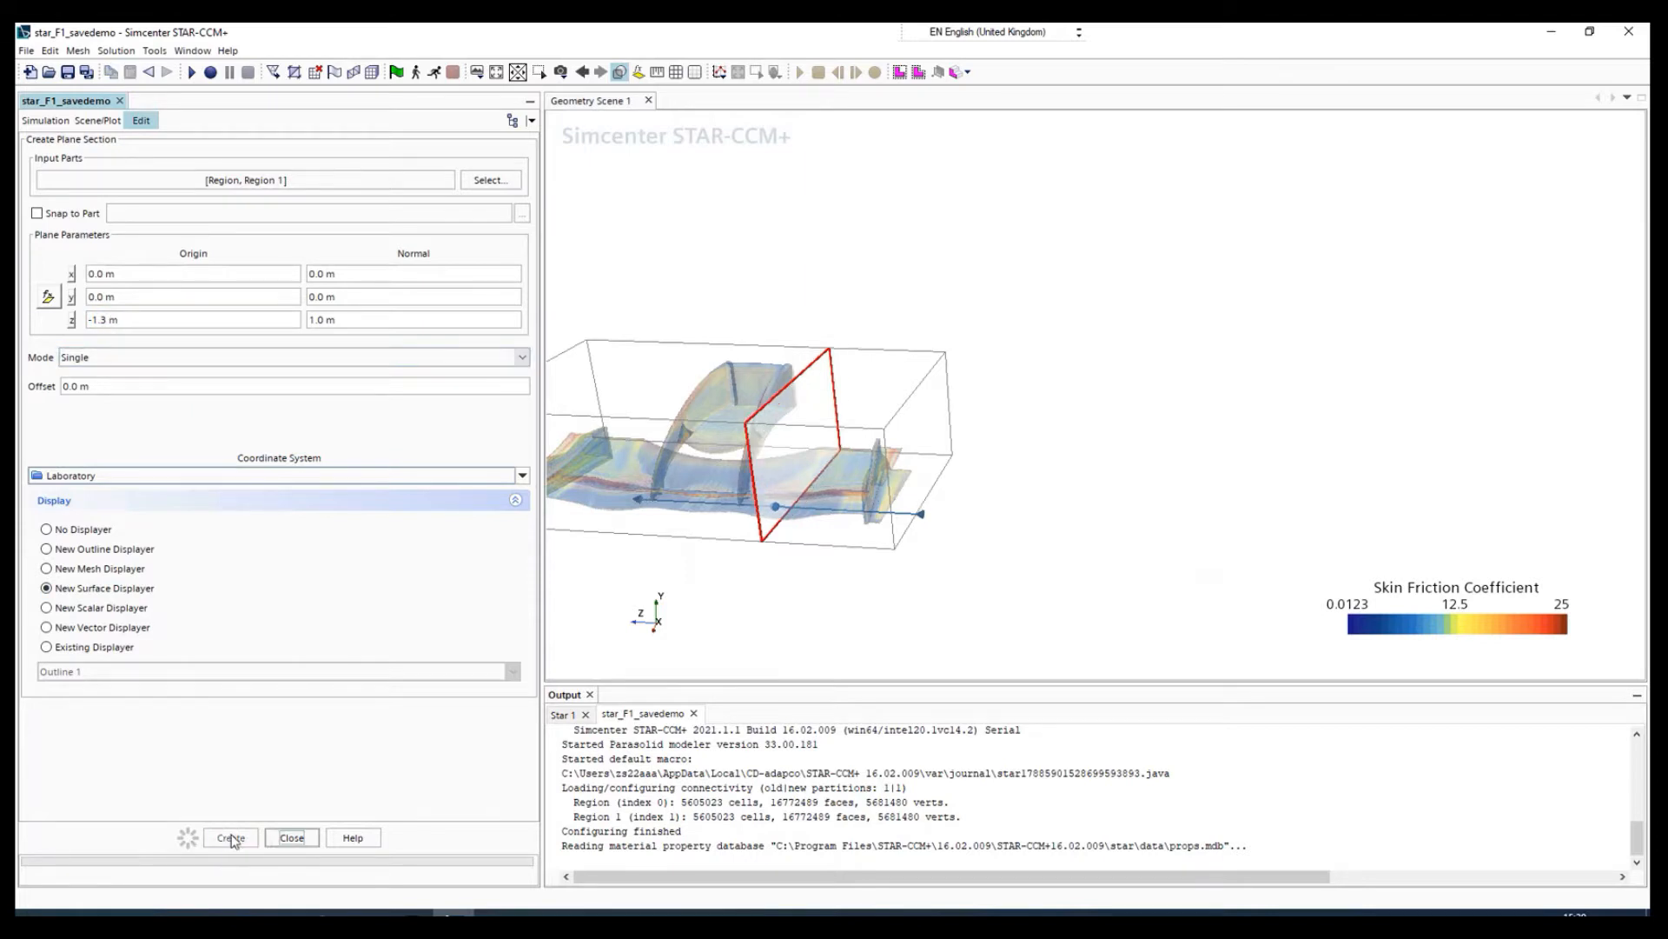
pyautogui.click(292, 837)
pyautogui.moveTo(952, 607); pyautogui.dragTo(771, 582)
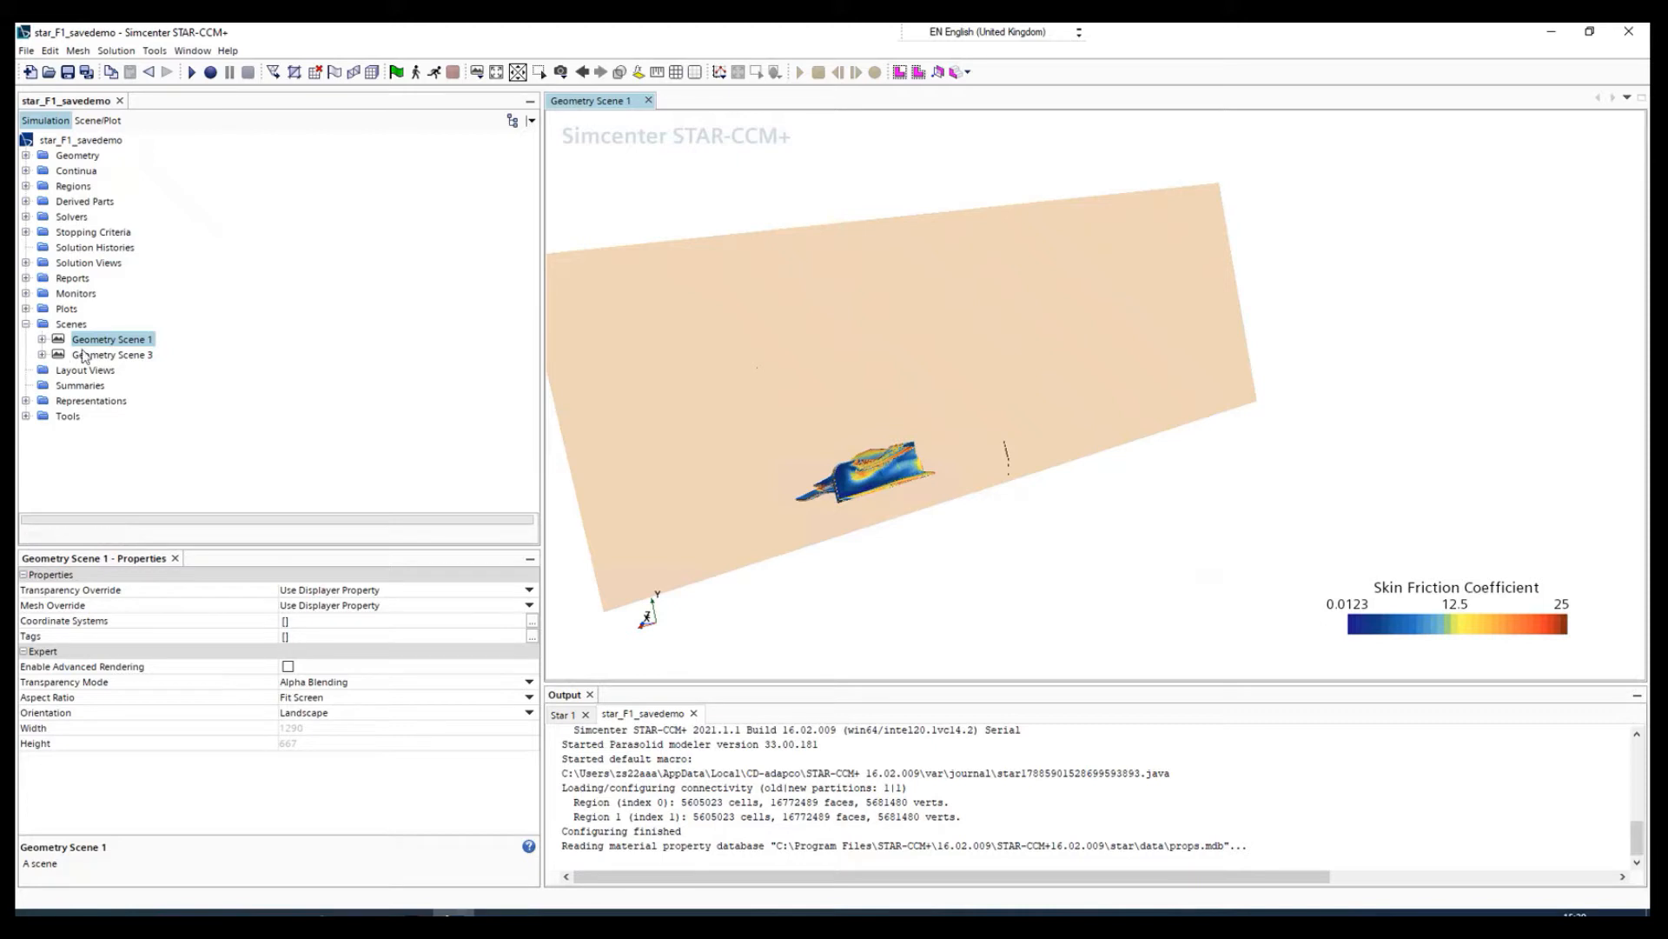
# - Review the new plane section among the derived parts and inspect the scene's Scalar 1 displayer
pyautogui.click(26, 201)
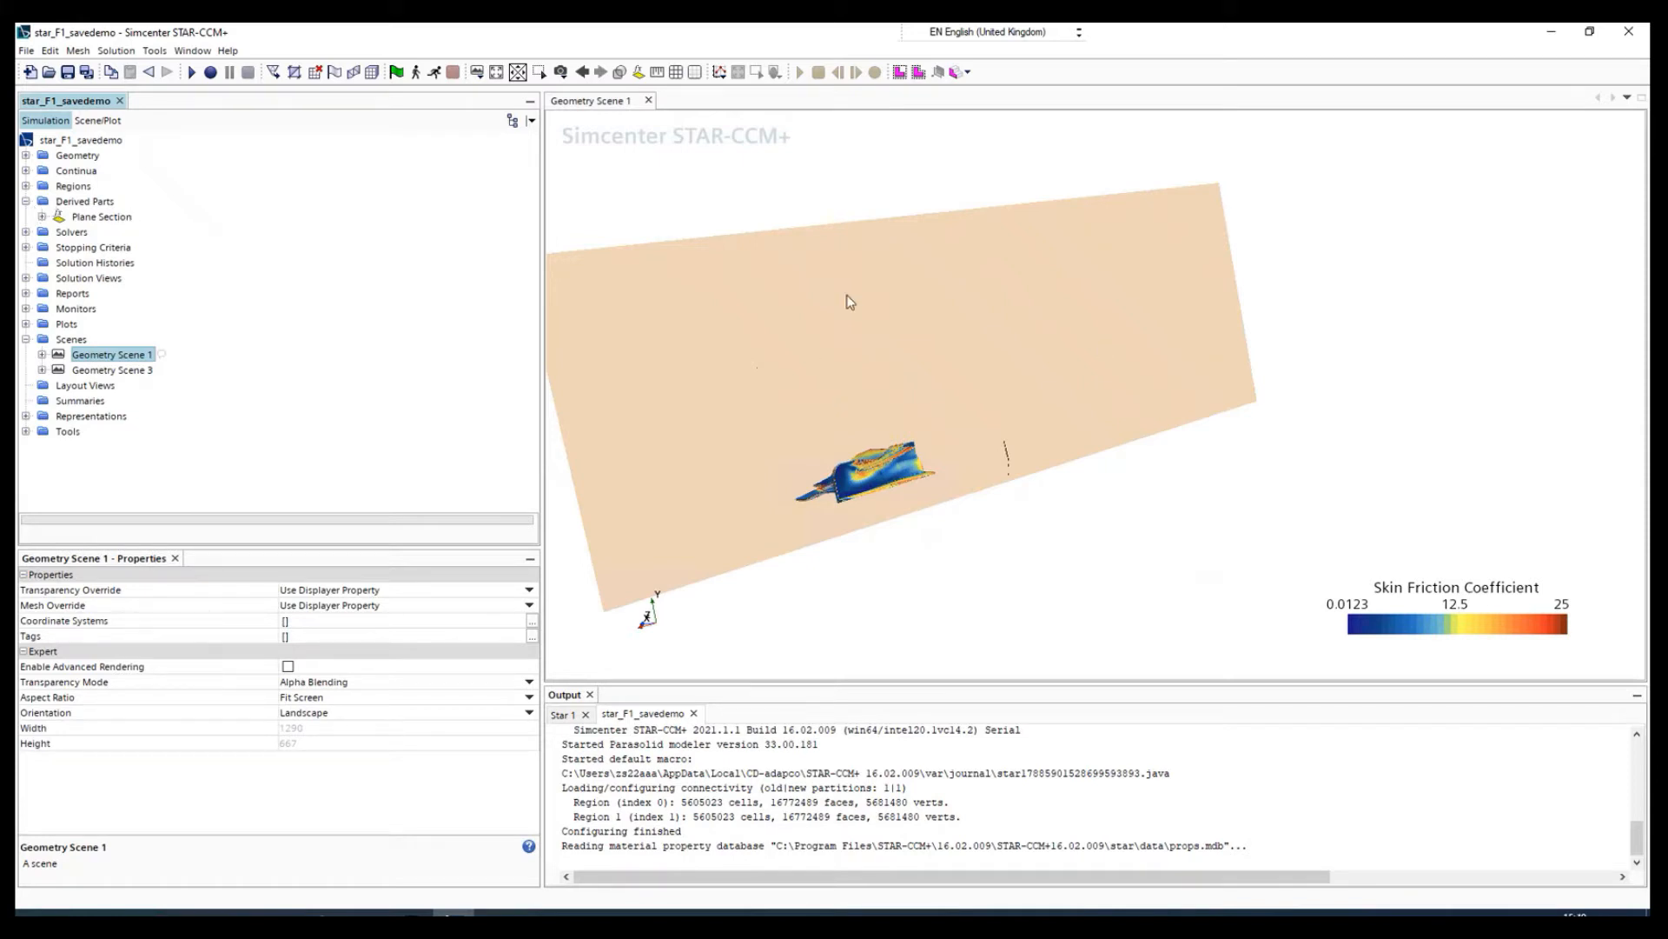
pyautogui.click(79, 219)
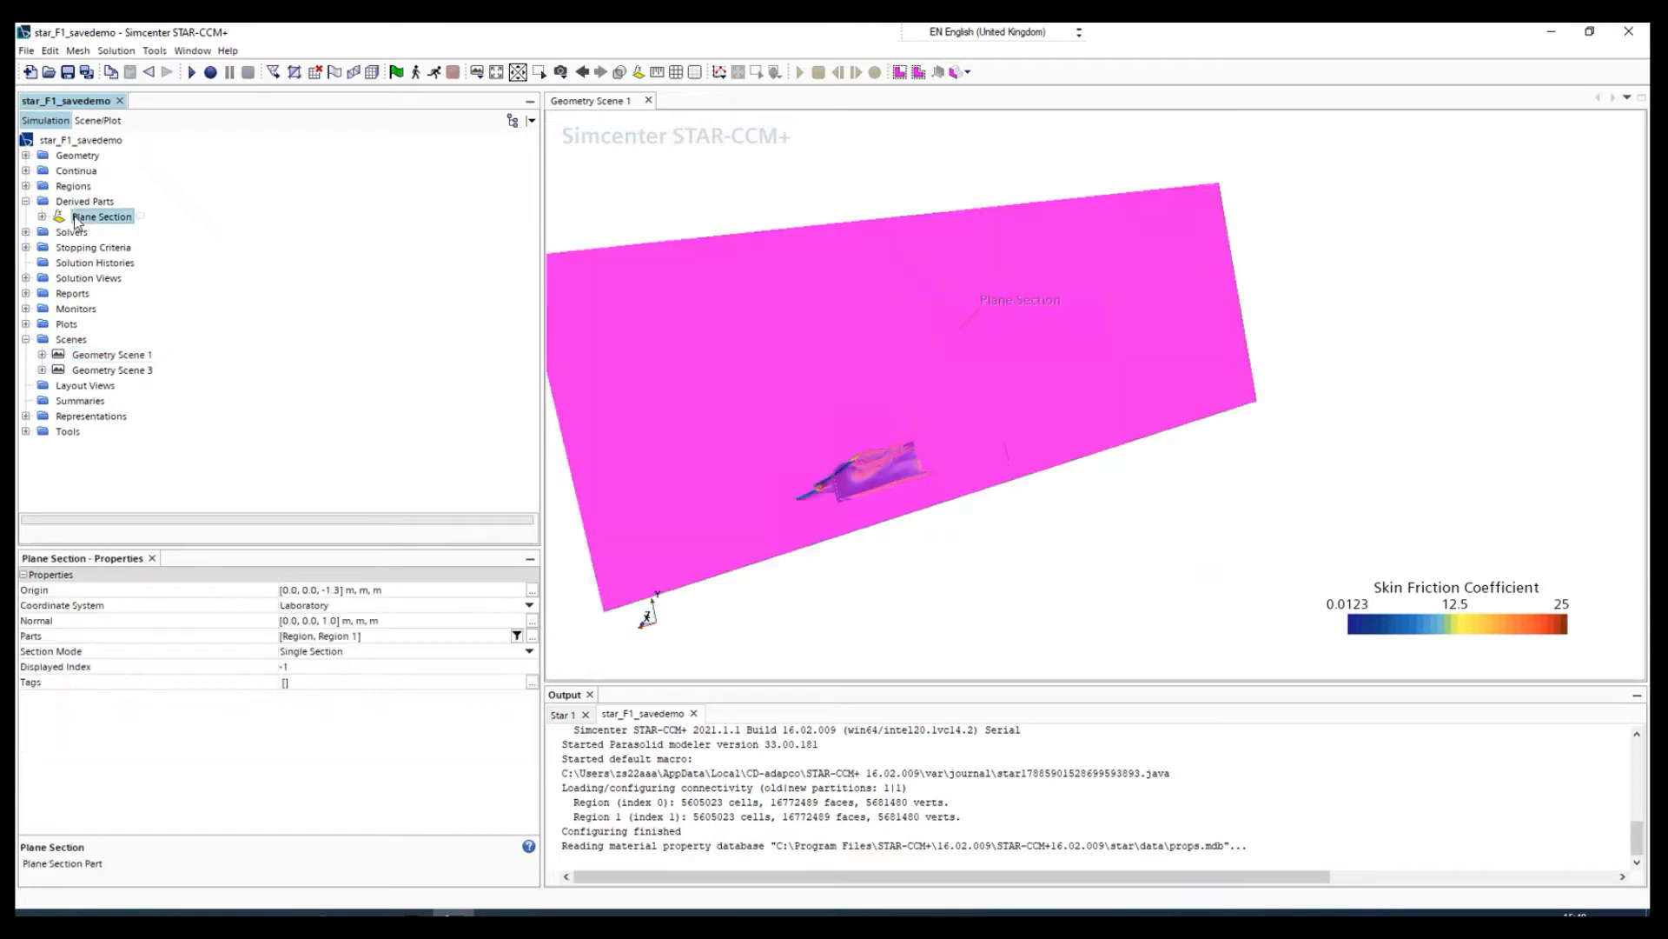
pyautogui.click(87, 202)
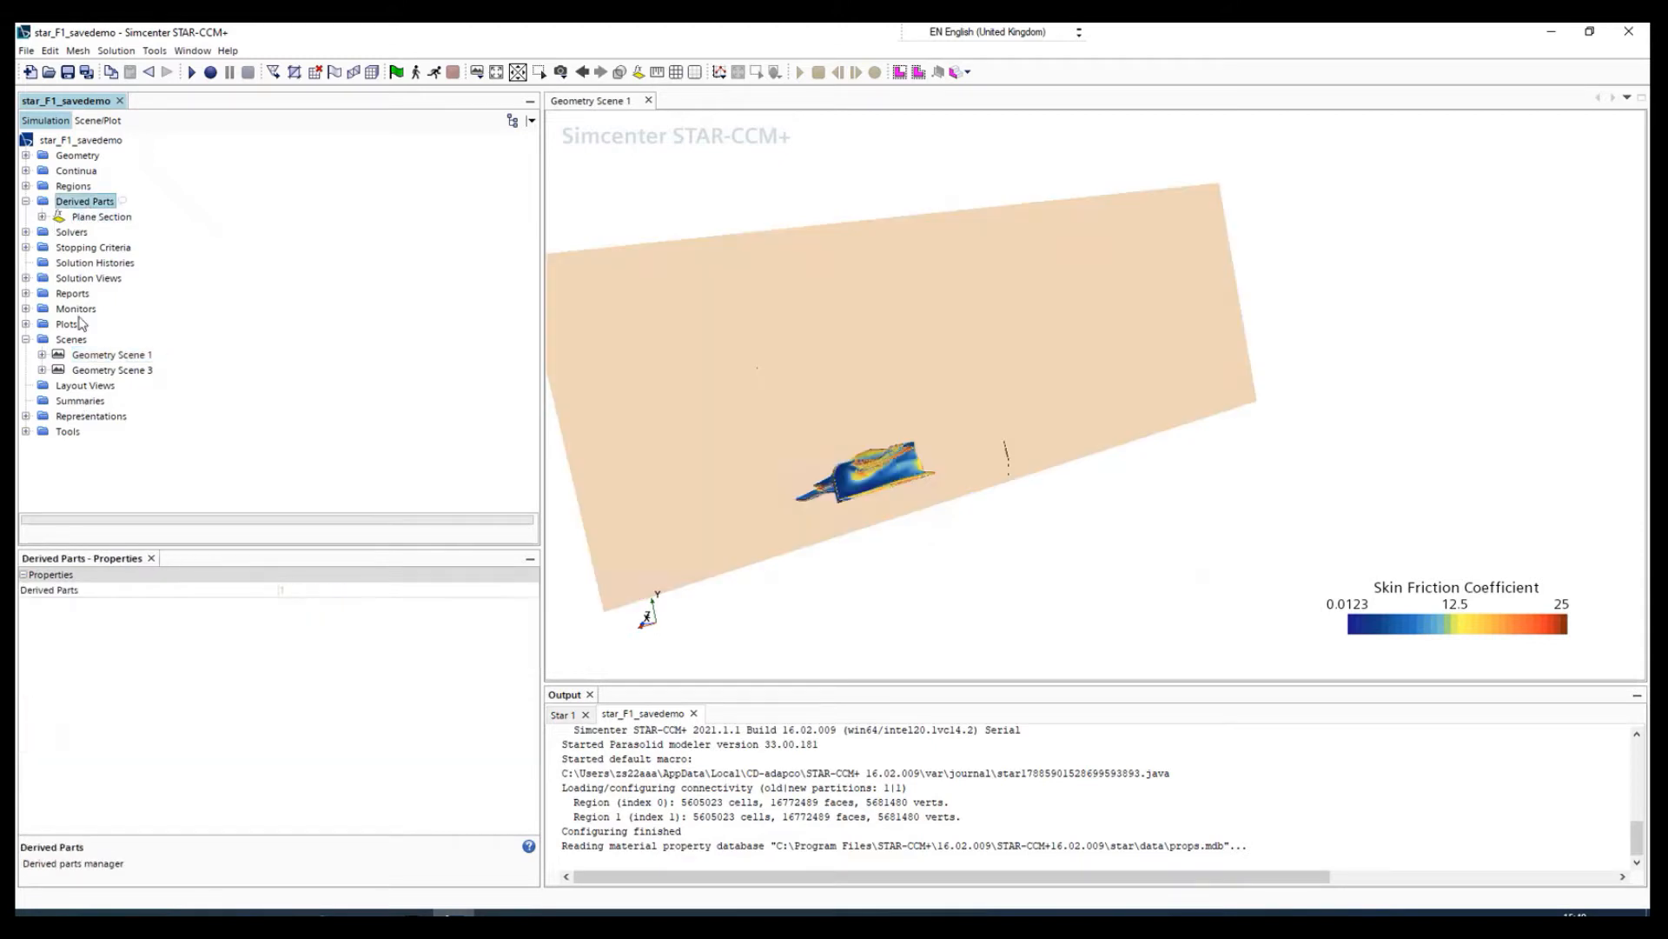
pyautogui.click(97, 120)
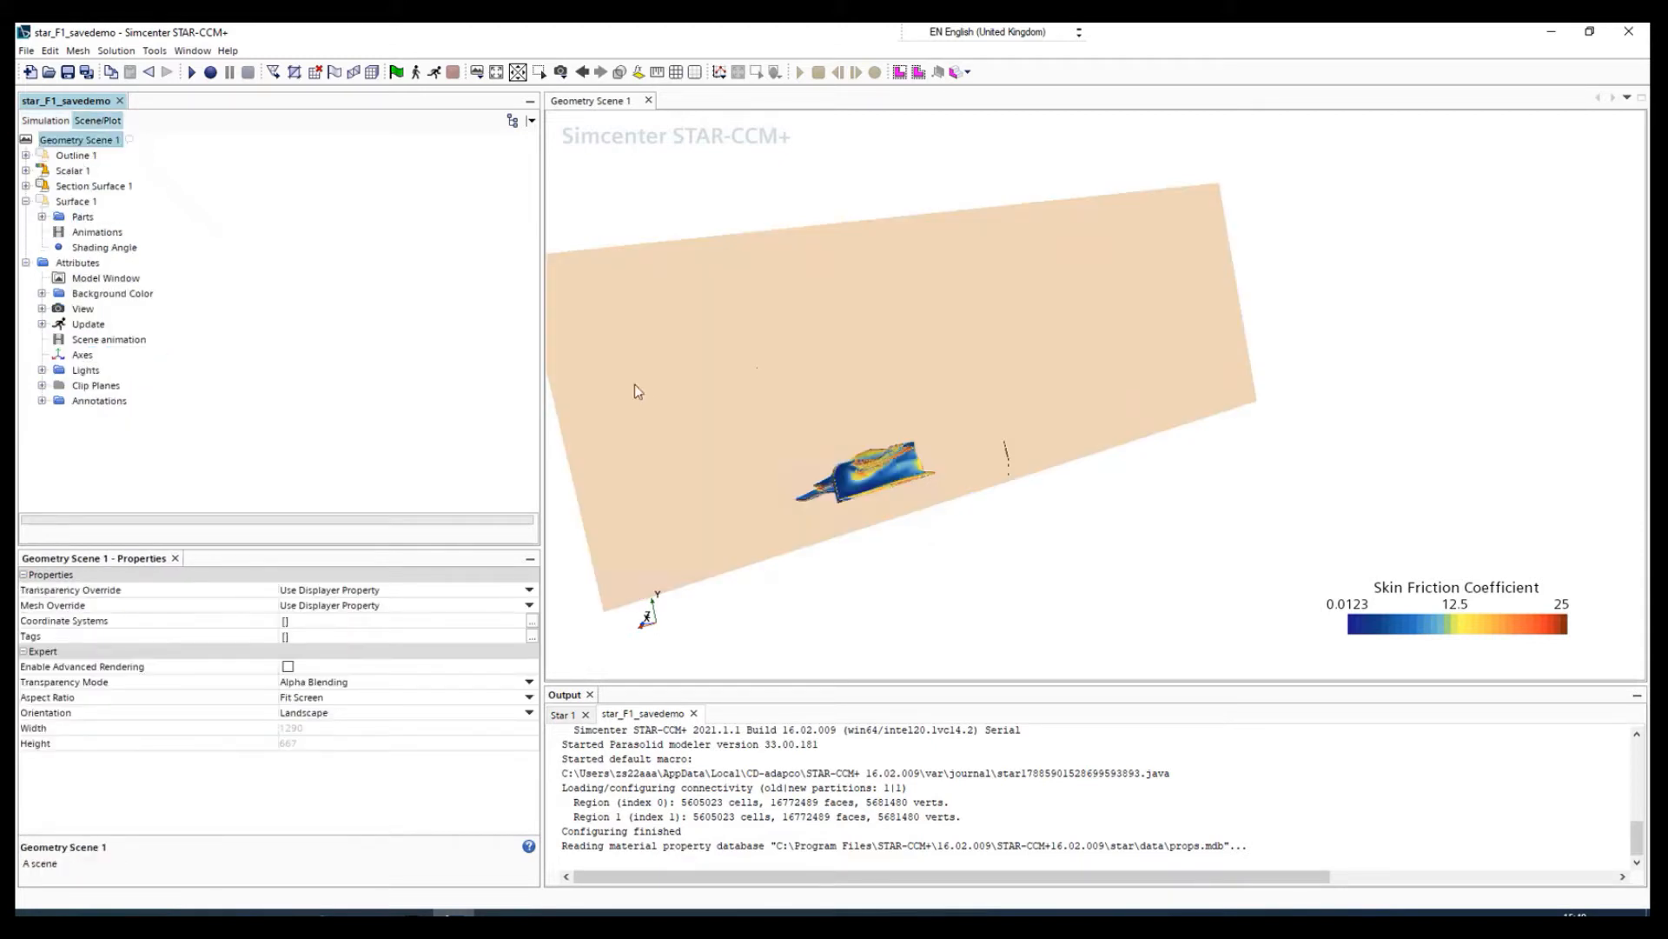
pyautogui.moveTo(700, 408); pyautogui.dragTo(826, 444)
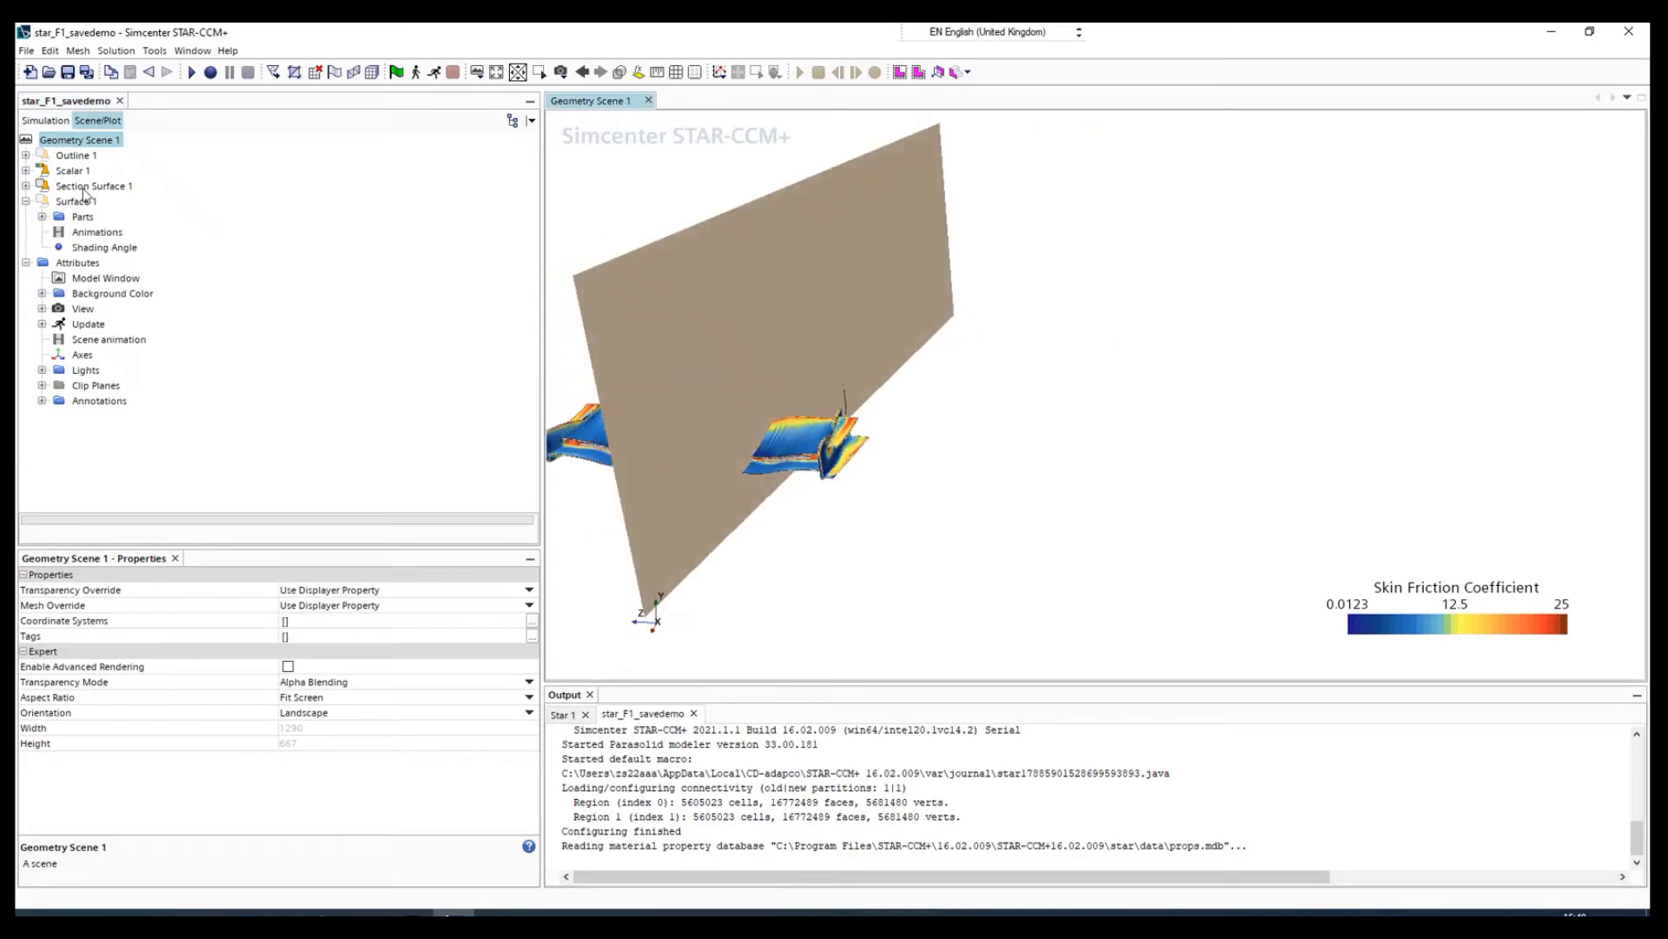
pyautogui.click(69, 172)
pyautogui.click(26, 170)
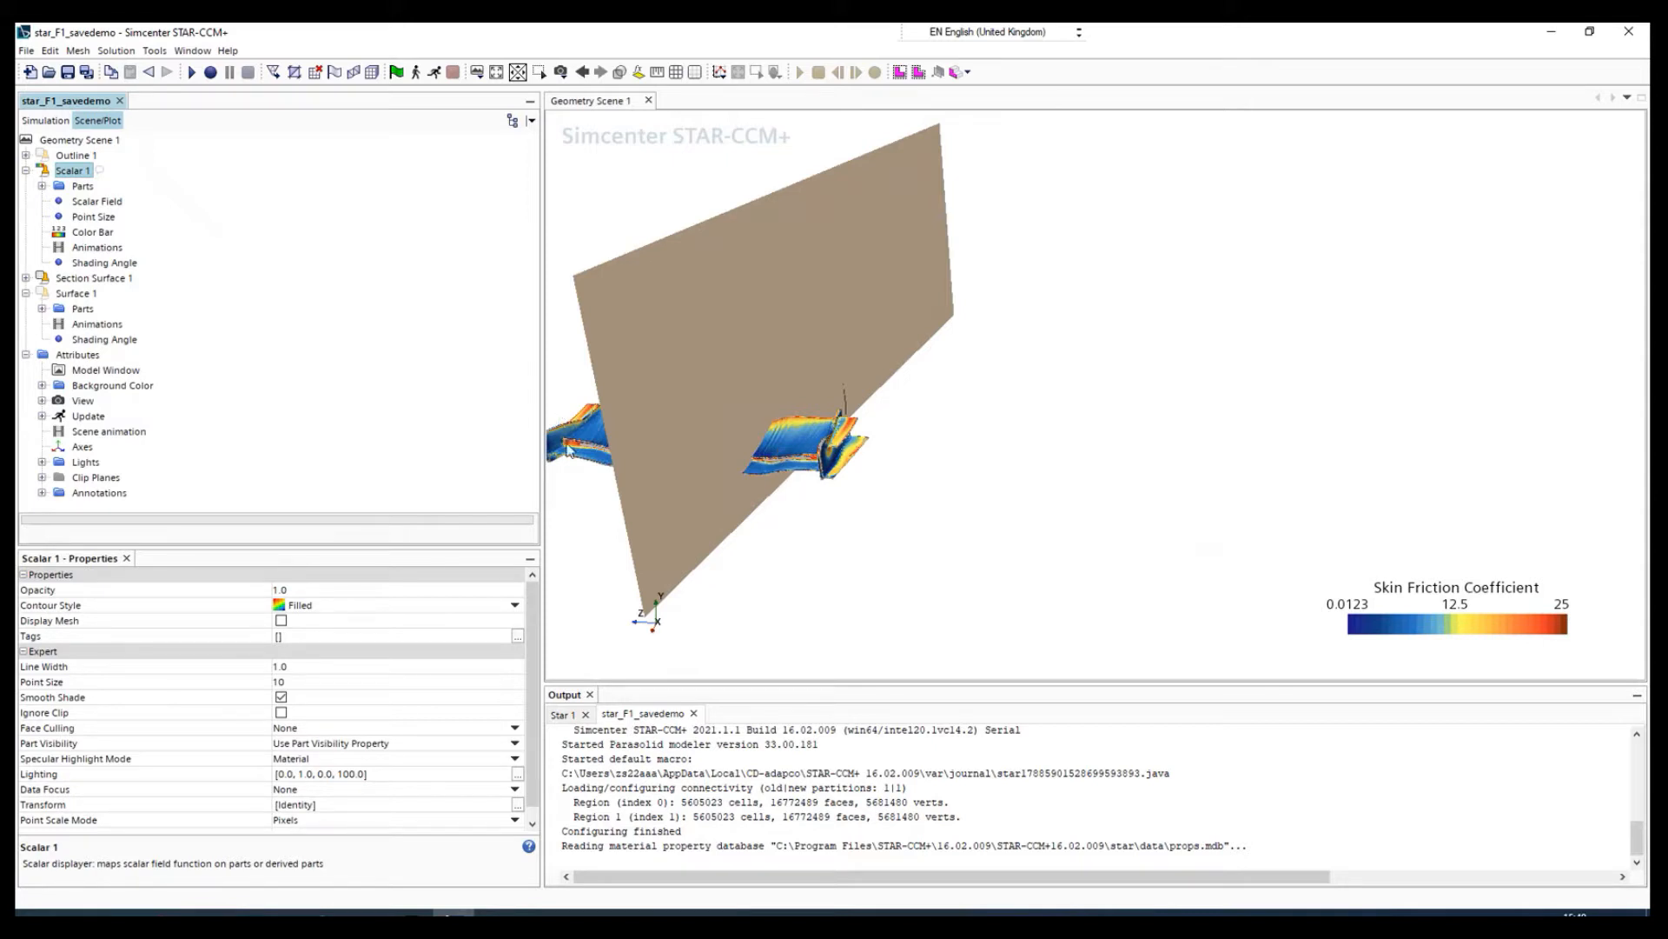
# - Add a new vector displayer to Geometry Scene 1
pyautogui.click(71, 141)
pyautogui.rightClick(69, 141)
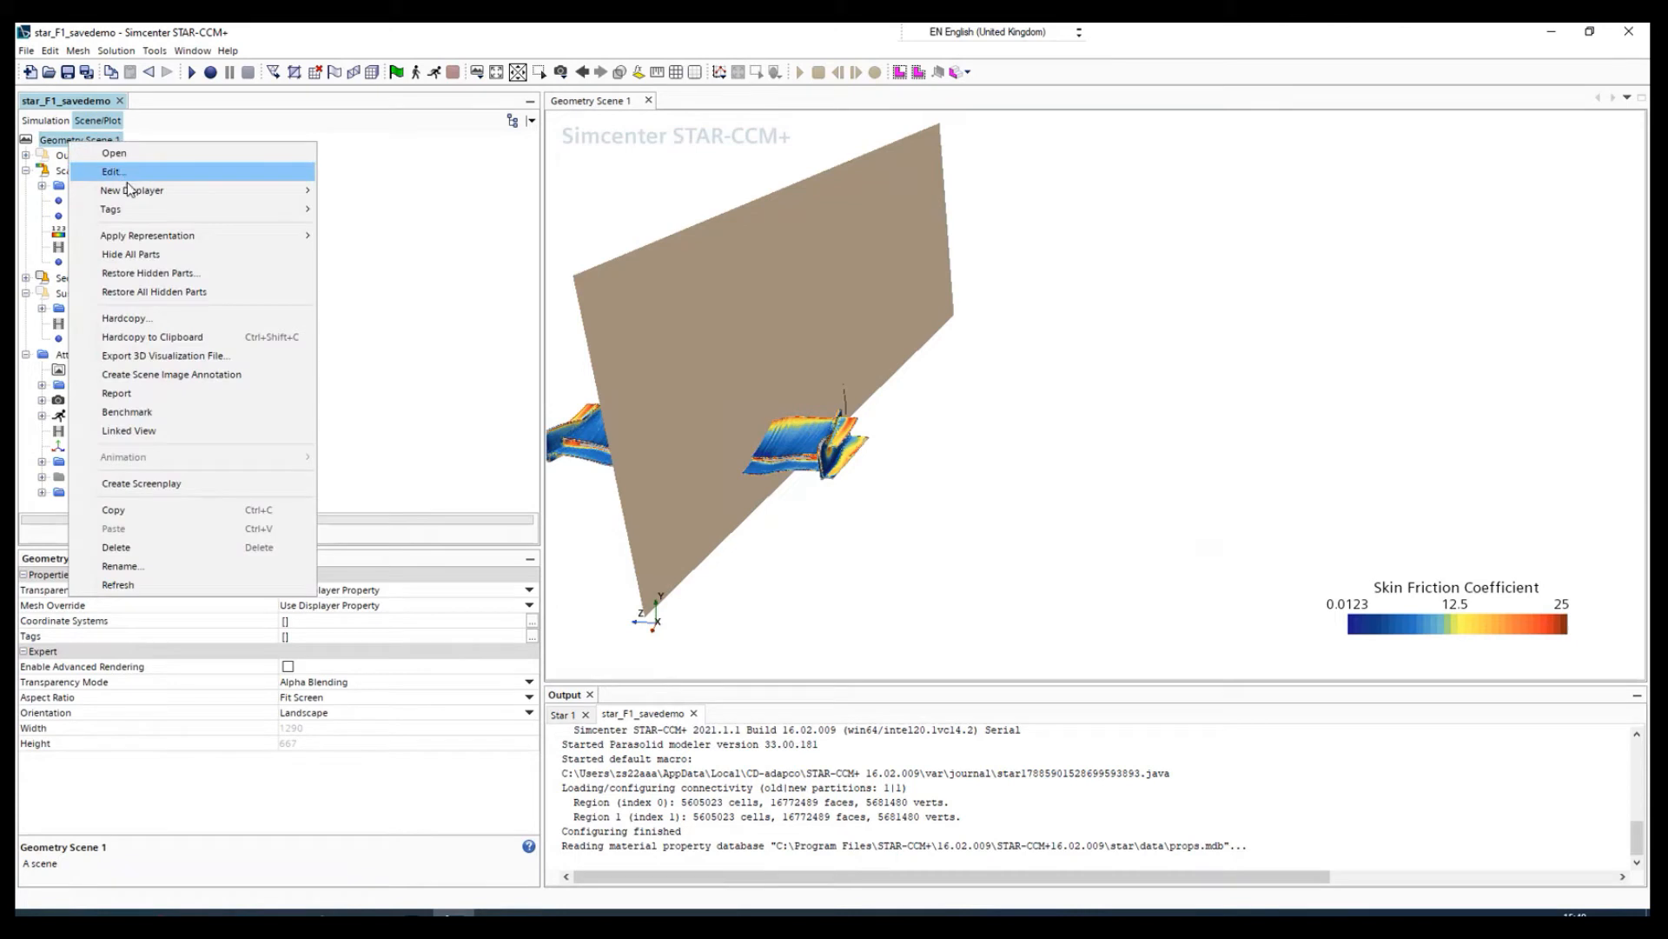
pyautogui.moveTo(180, 194)
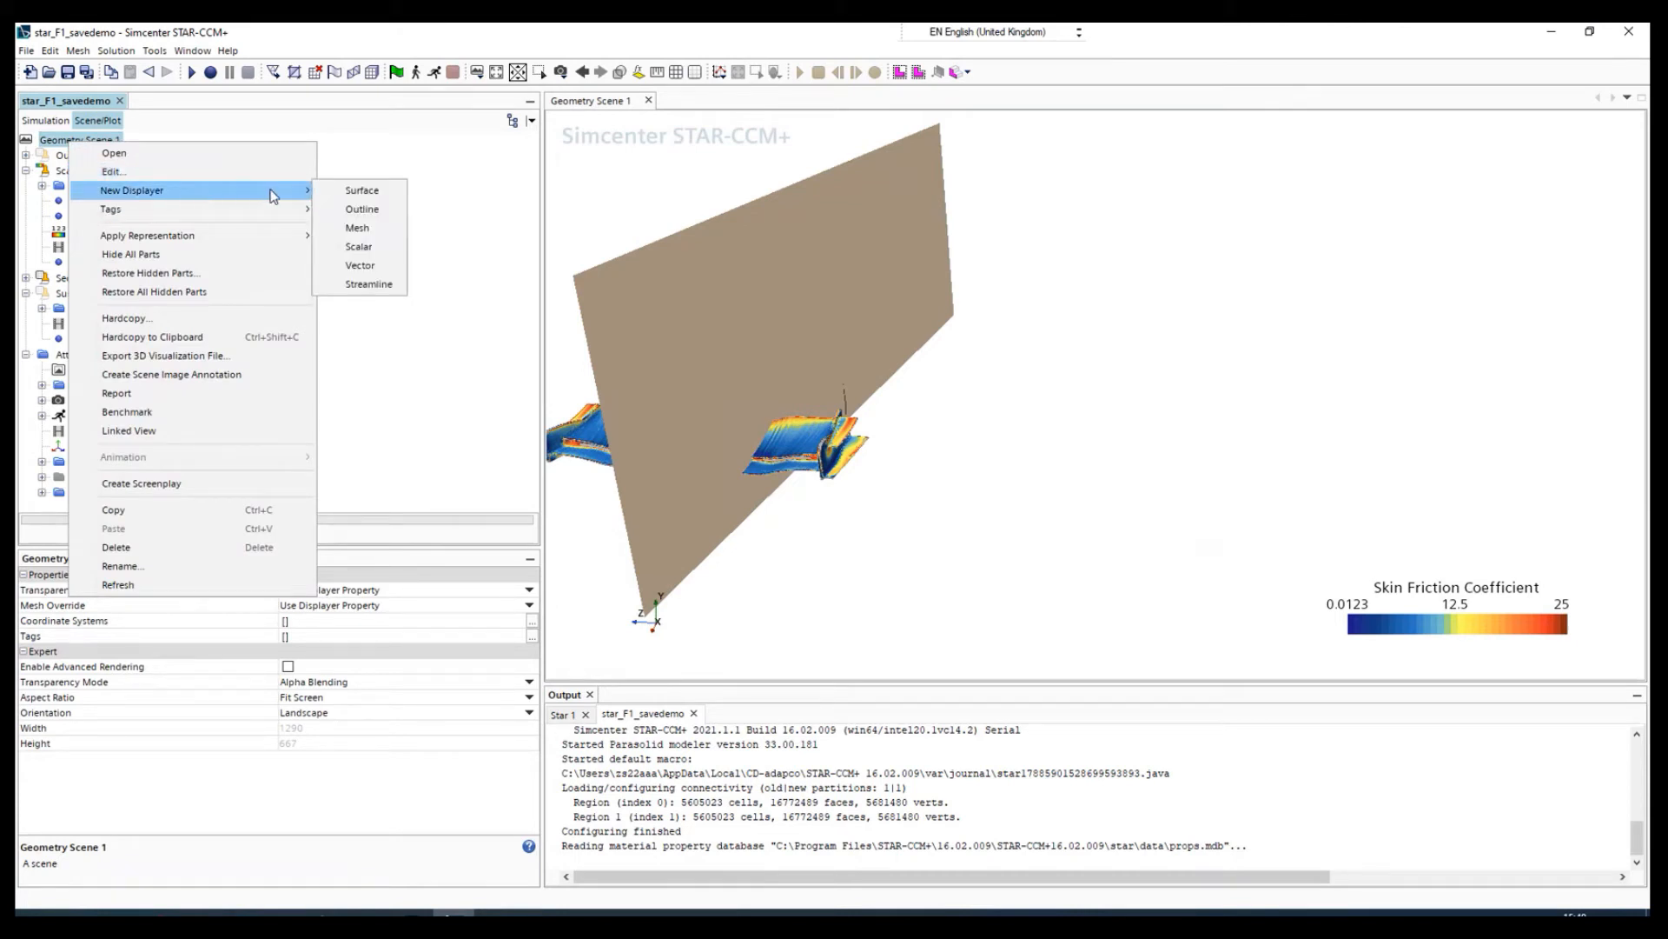
pyautogui.click(360, 265)
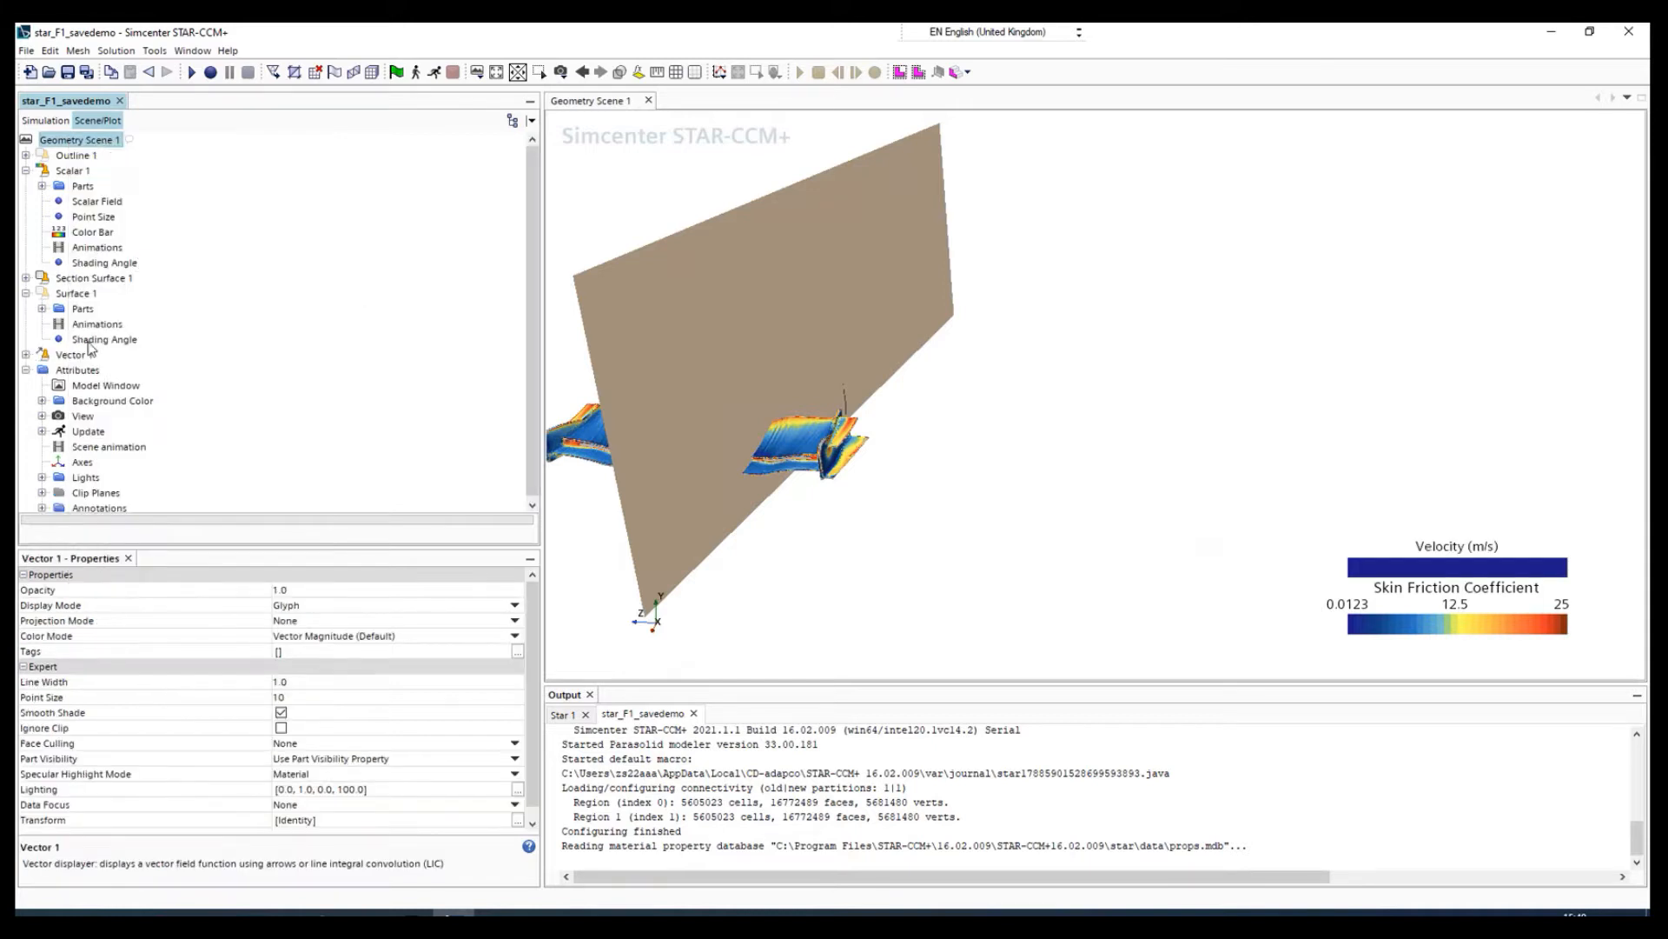
# - Assign the derived part Plane Section as the displayed part of Vector 1
pyautogui.click(26, 354)
pyautogui.click(83, 371)
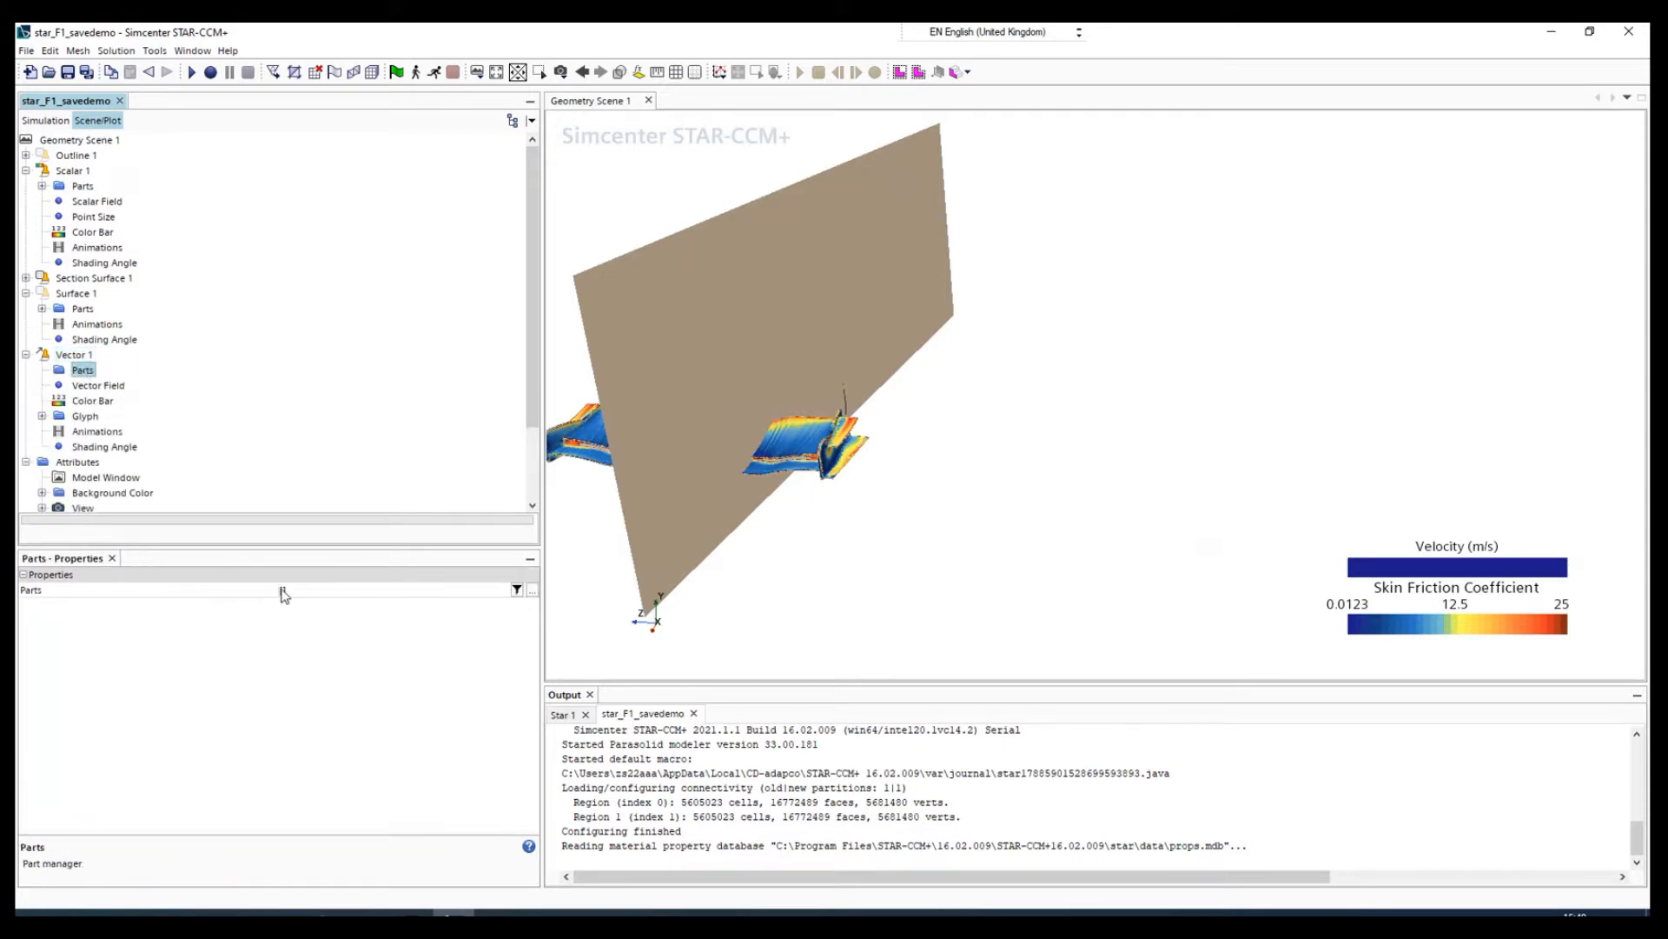
pyautogui.click(361, 592)
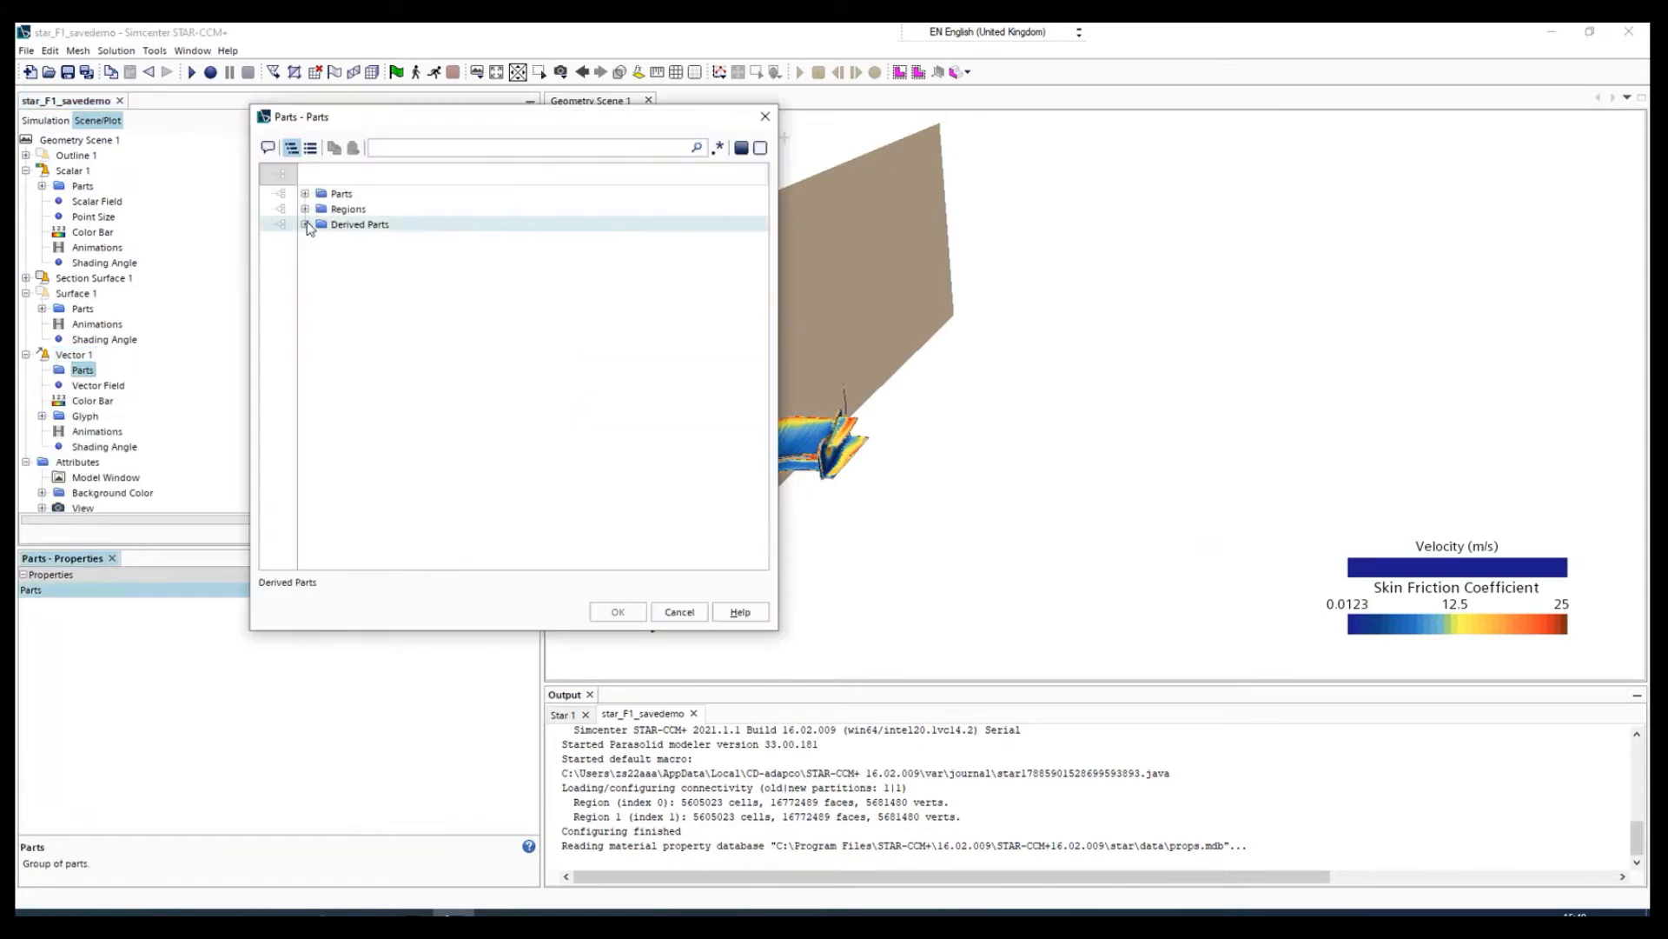
pyautogui.click(305, 225)
pyautogui.click(377, 240)
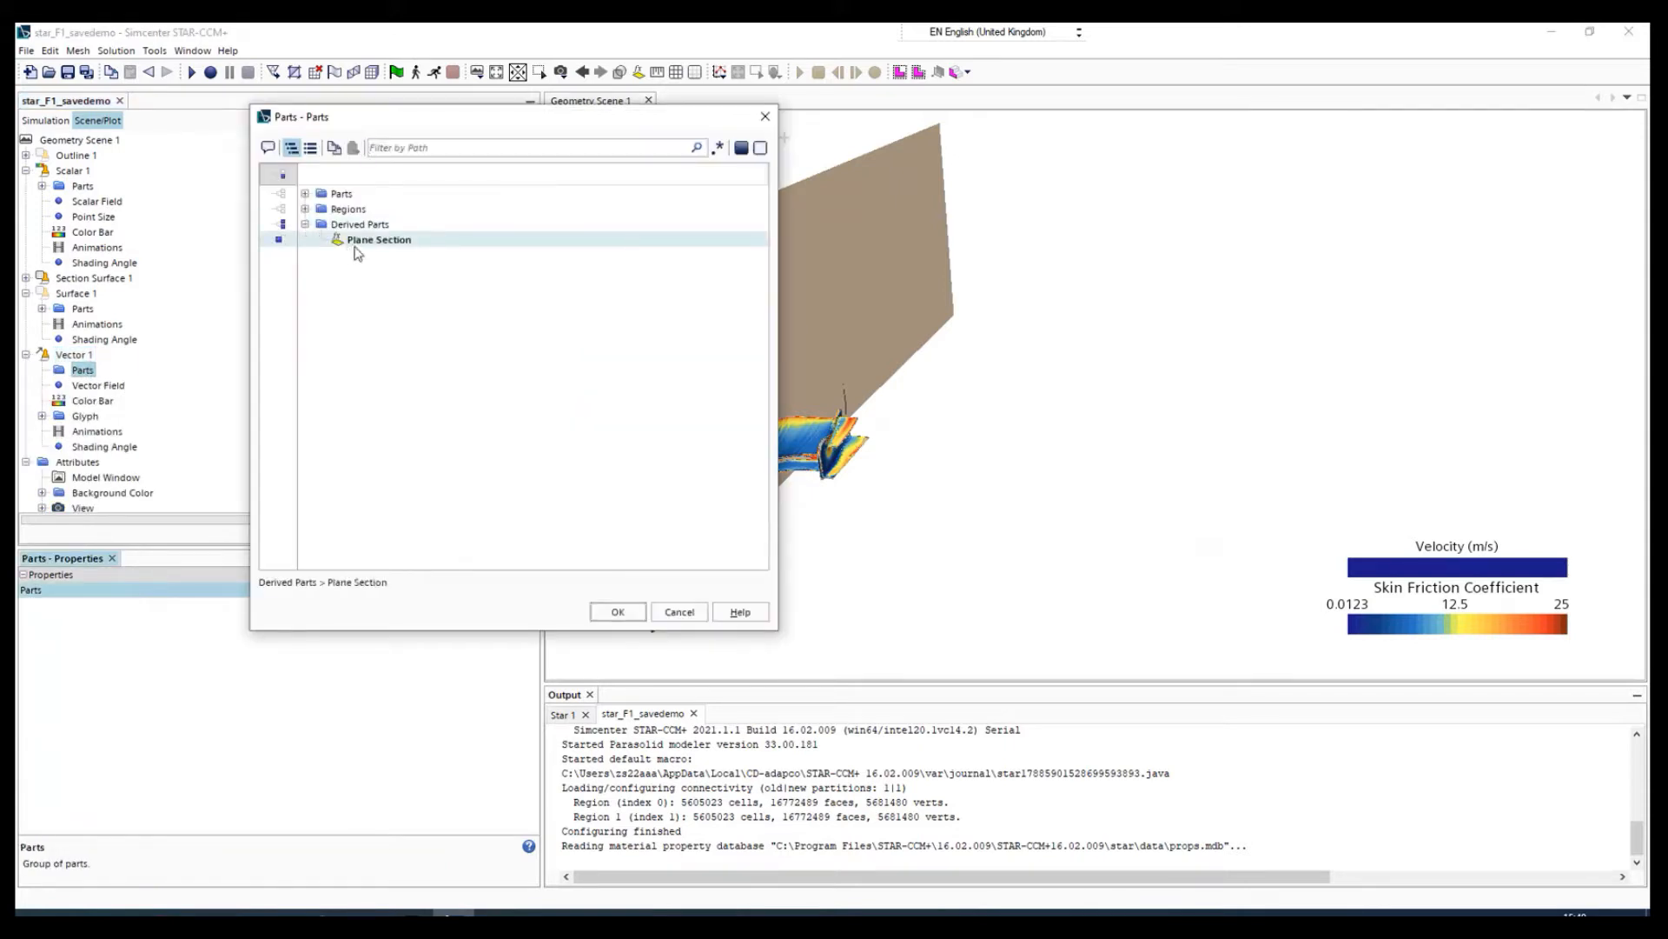
pyautogui.click(615, 612)
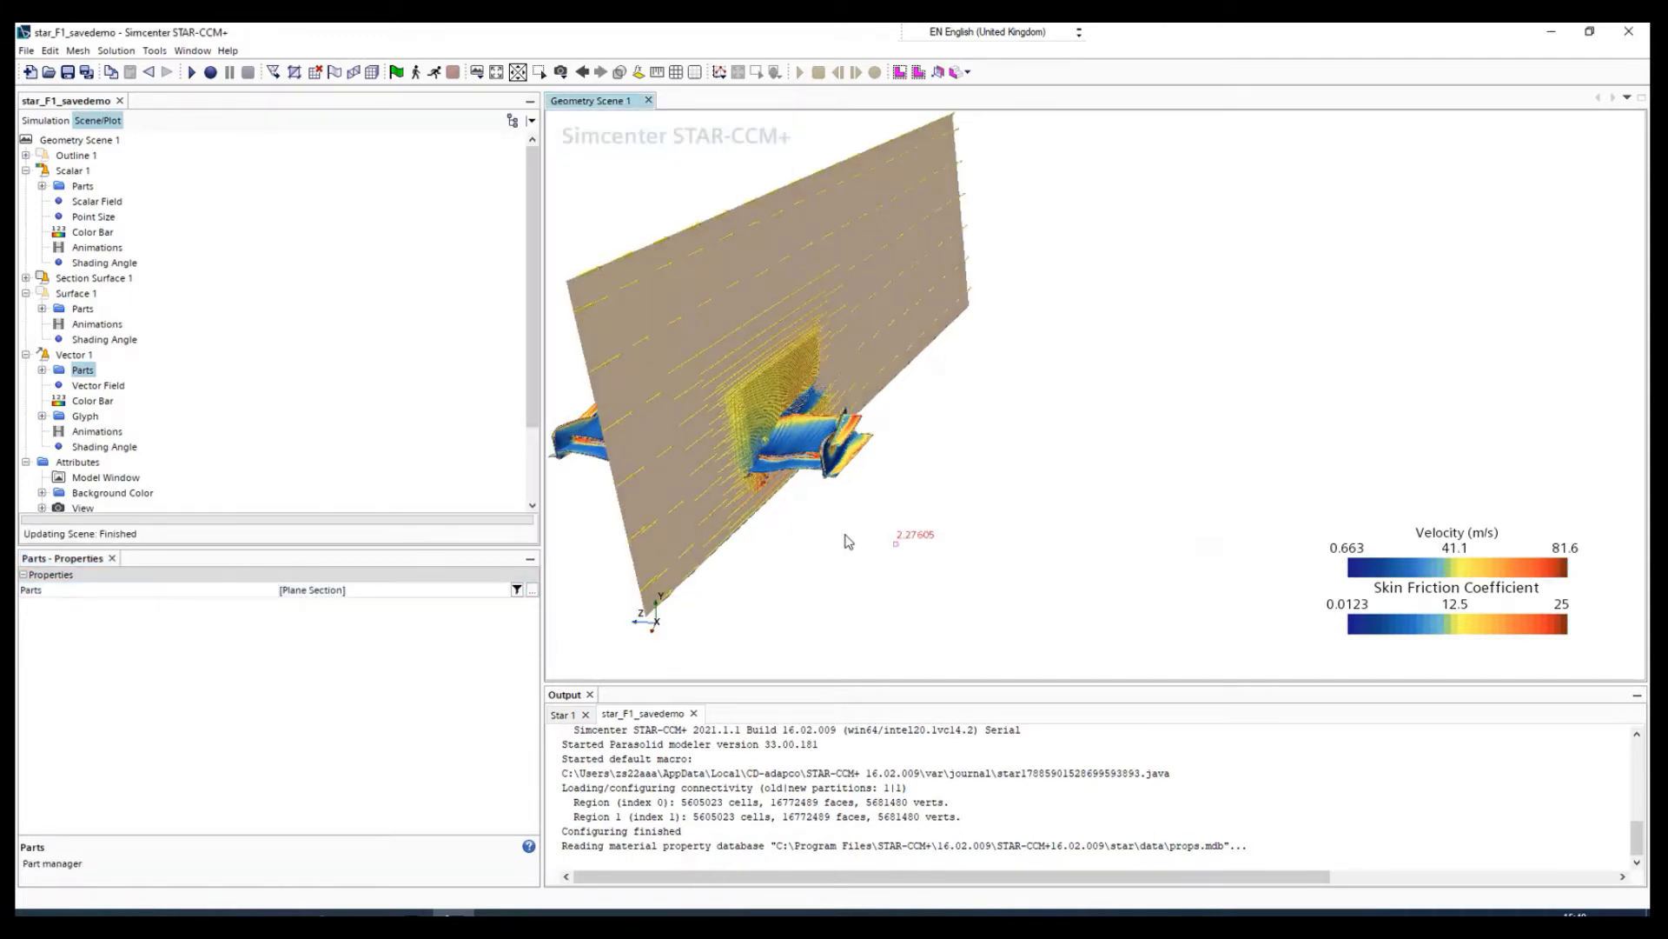
# - Examine the velocity vectors on the plane section around the front wing, up close and from an angle
pyautogui.moveTo(770, 544); pyautogui.dragTo(915, 440)
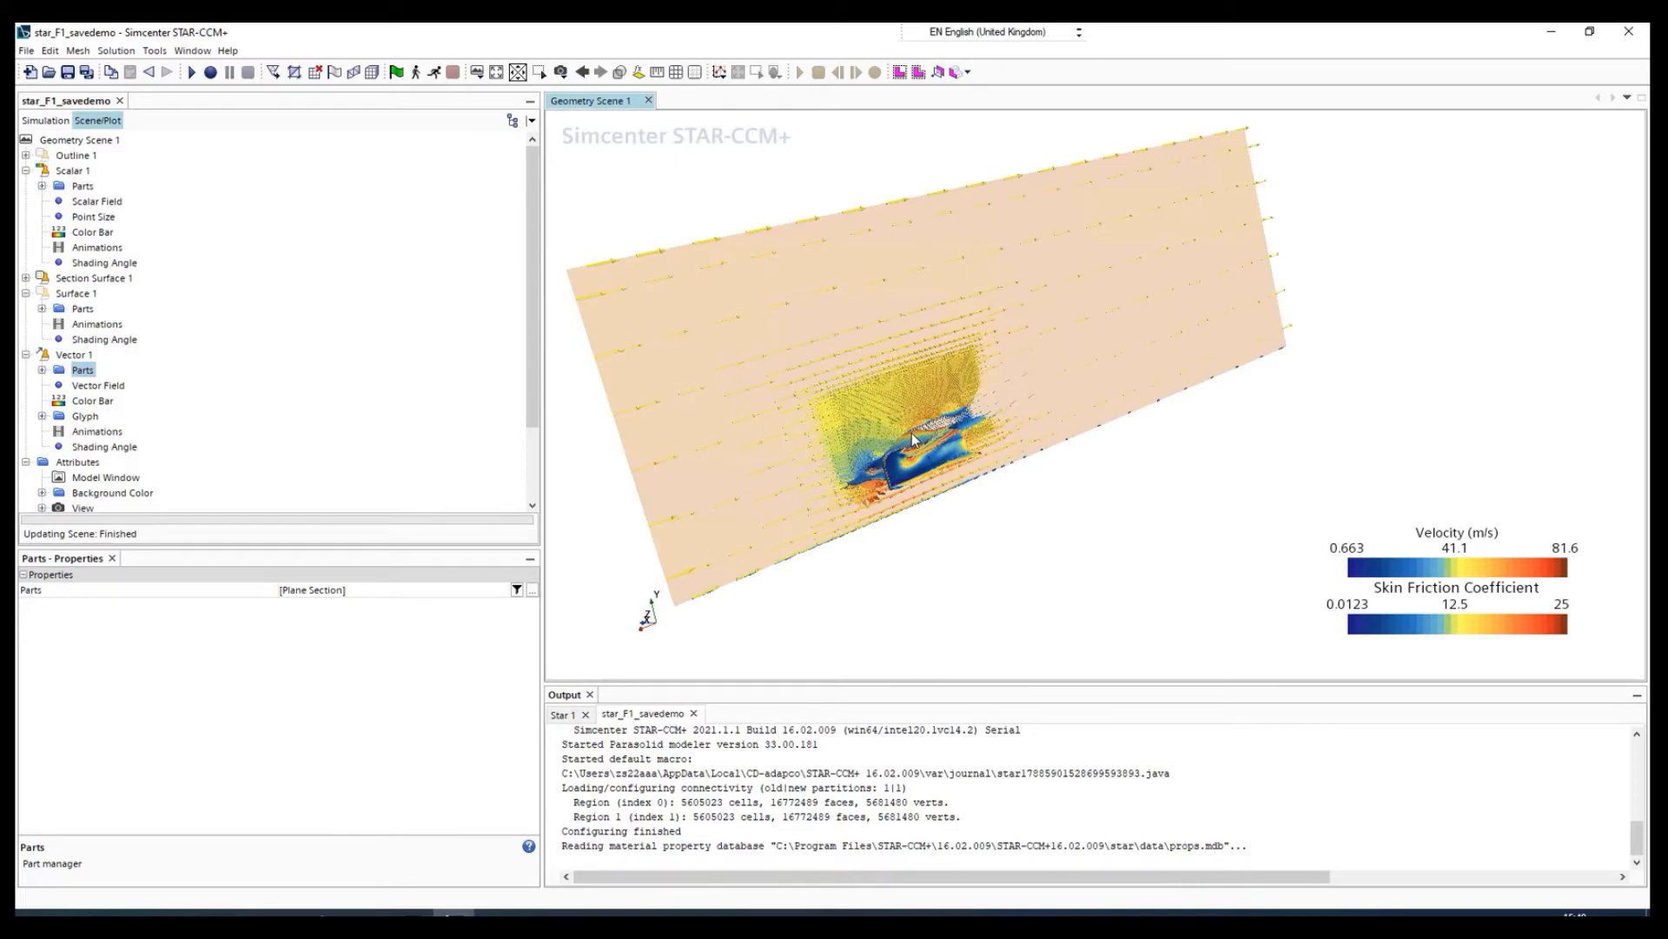
pyautogui.scroll(10, 910, 433)
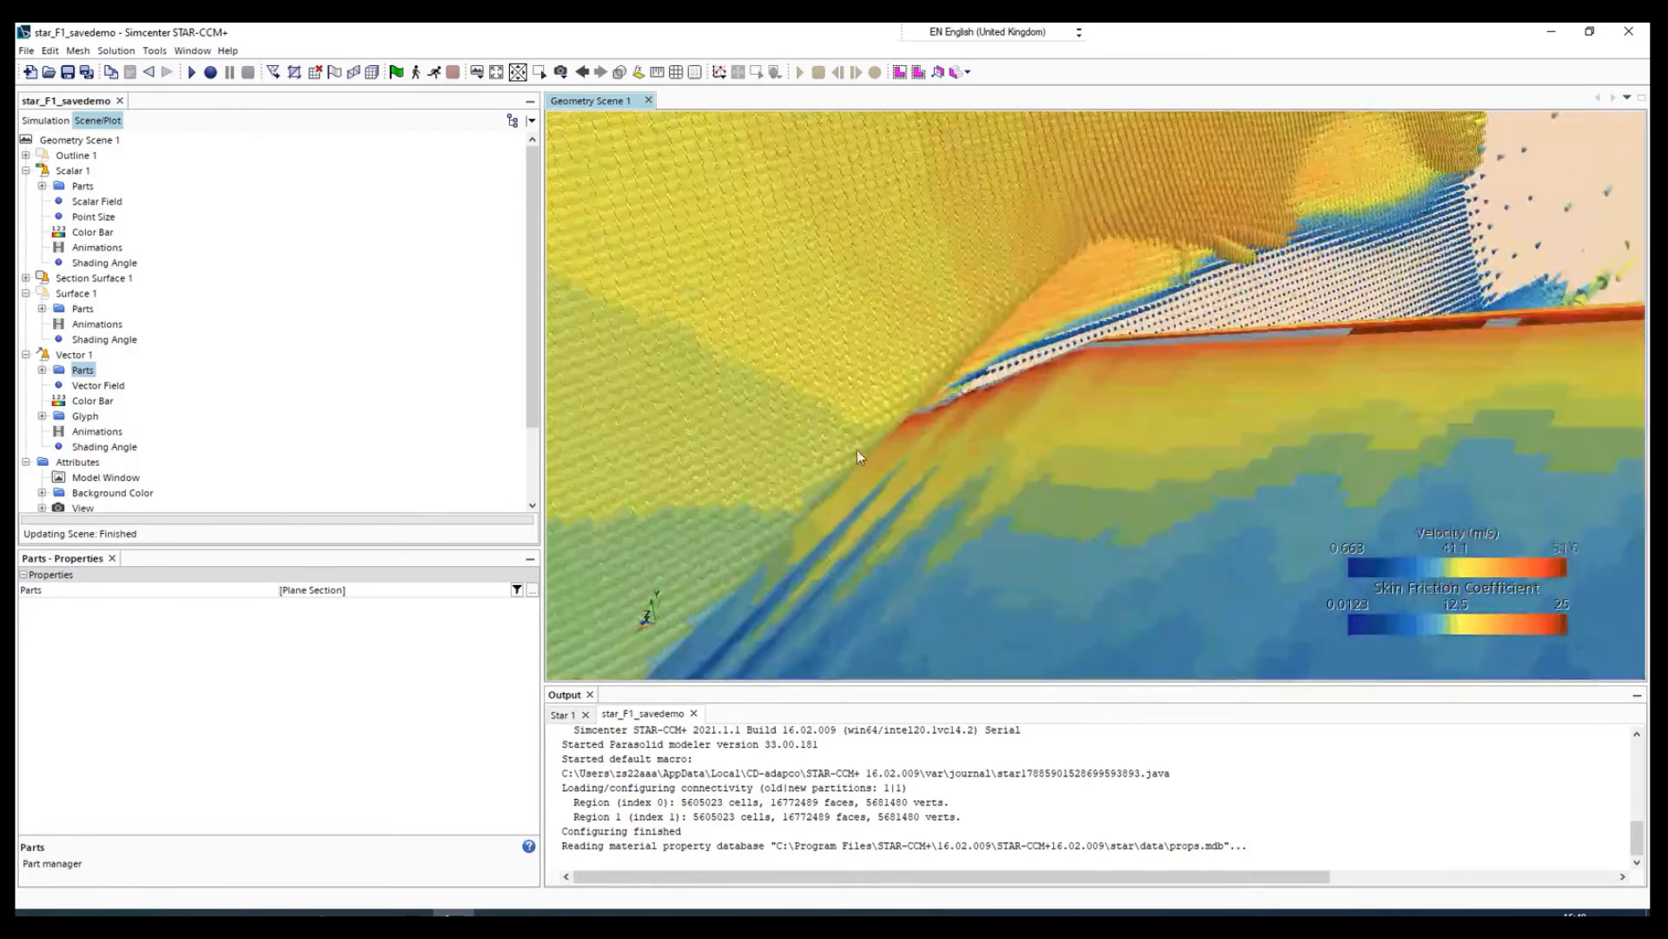
pyautogui.scroll(-10, 858, 454)
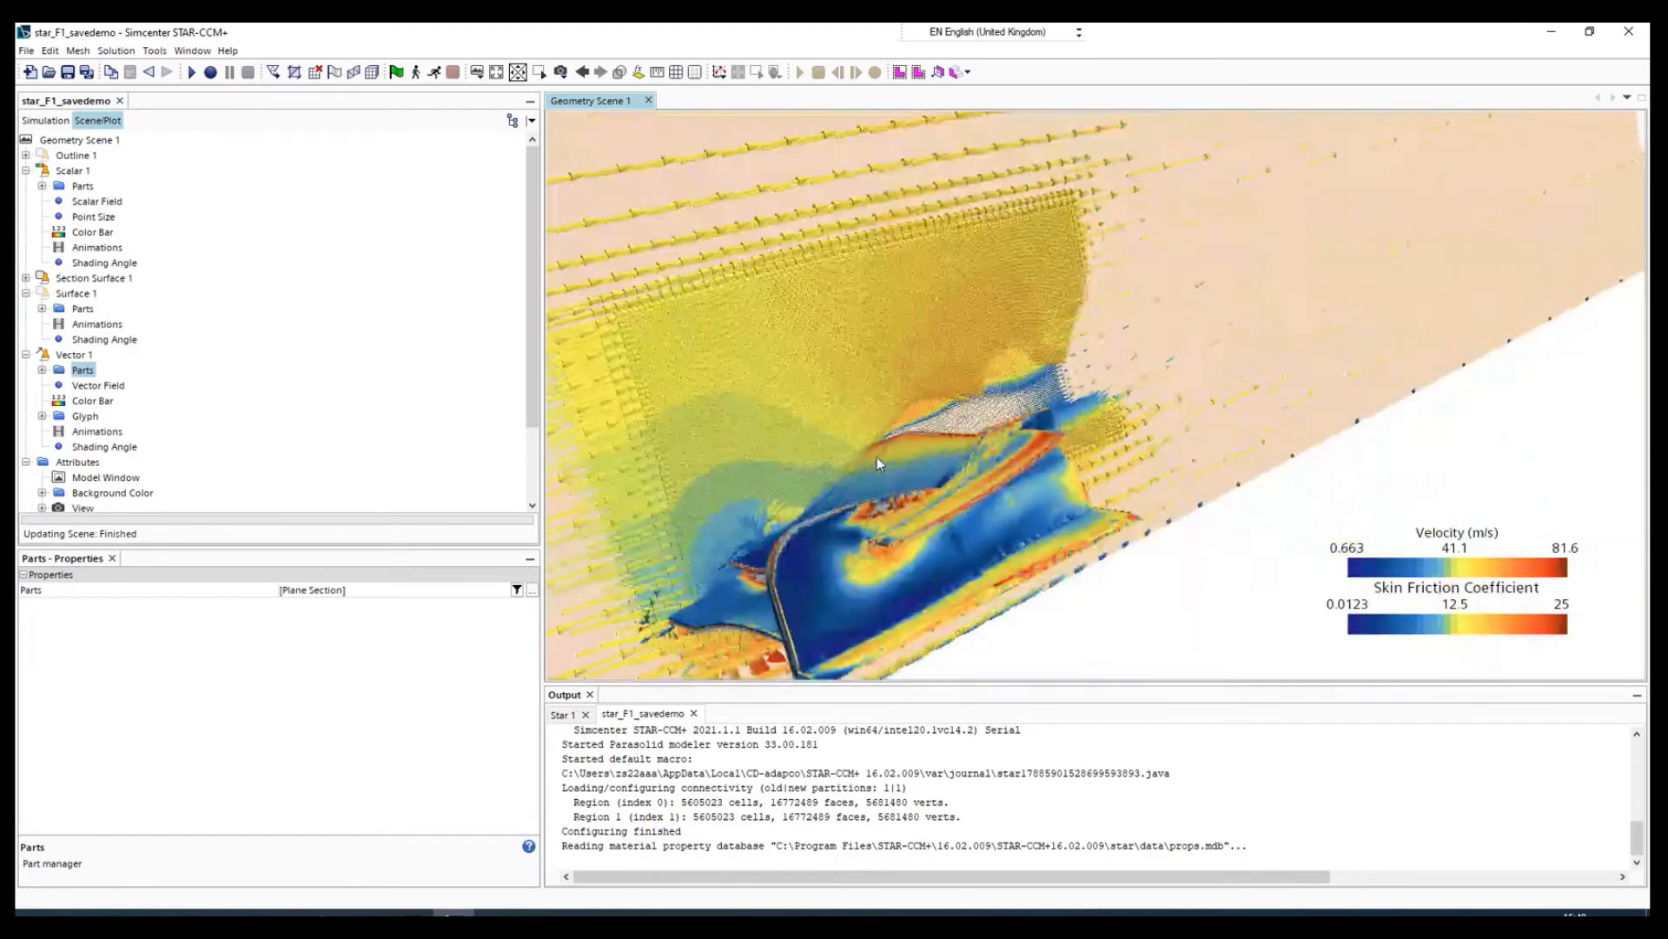
pyautogui.scroll(-4, 877, 458)
pyautogui.moveTo(973, 481); pyautogui.dragTo(859, 345)
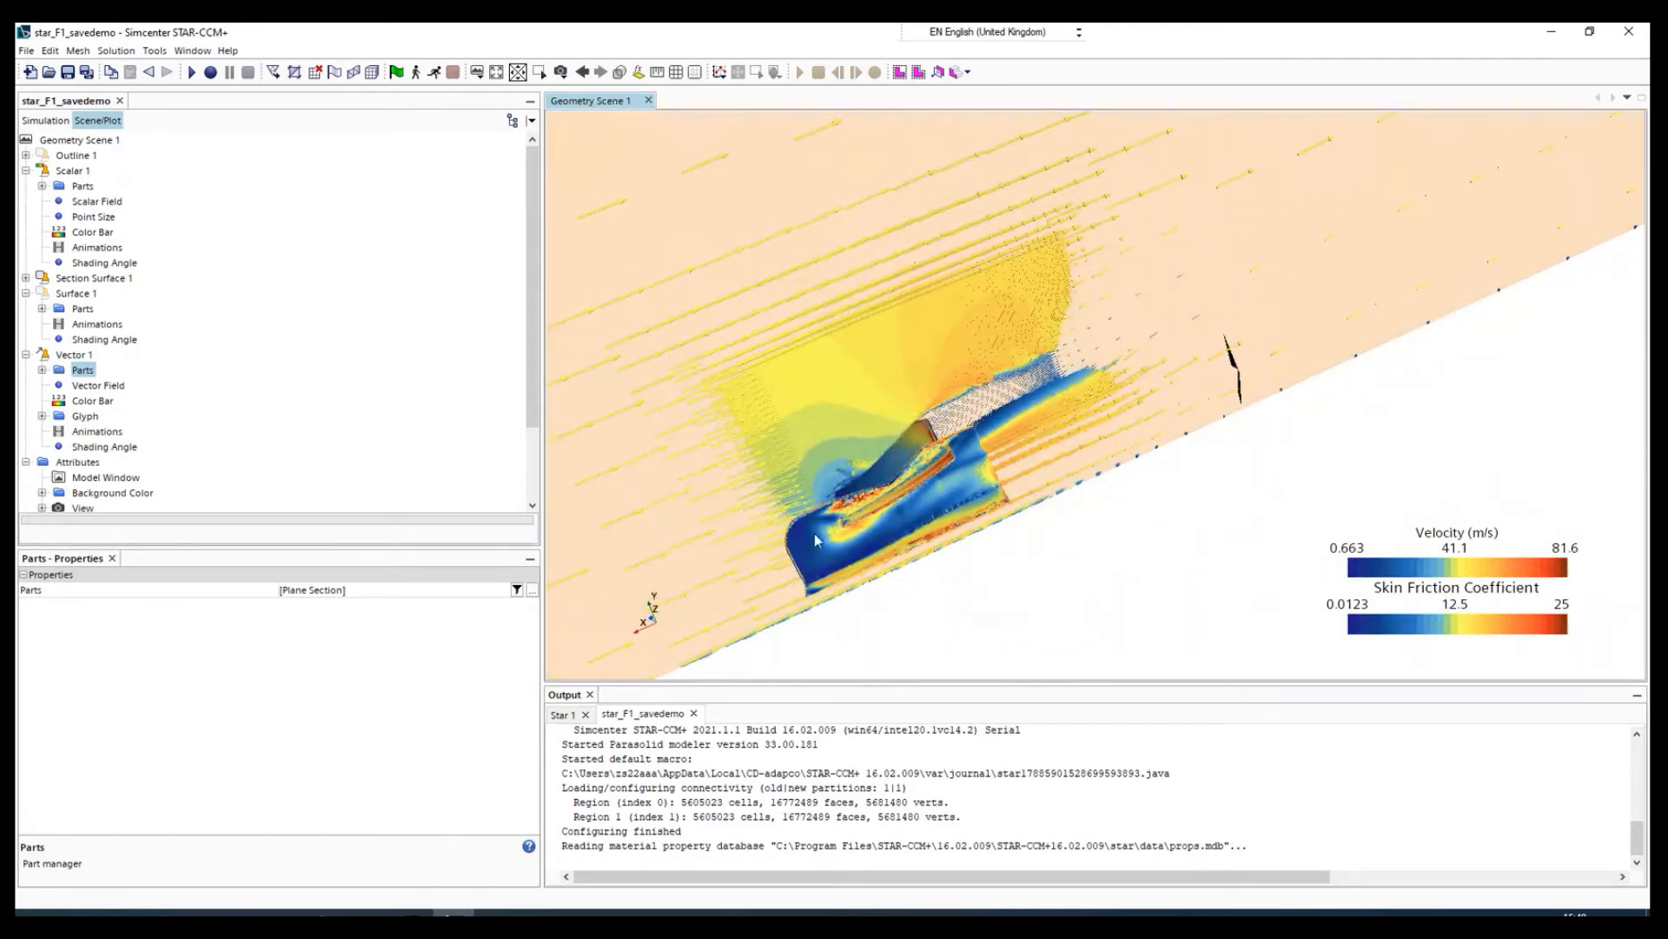
# - Check the parts and the vector field function of Vector 1, including the Lab Reference Frame option under Velocity
pyautogui.click(42, 369)
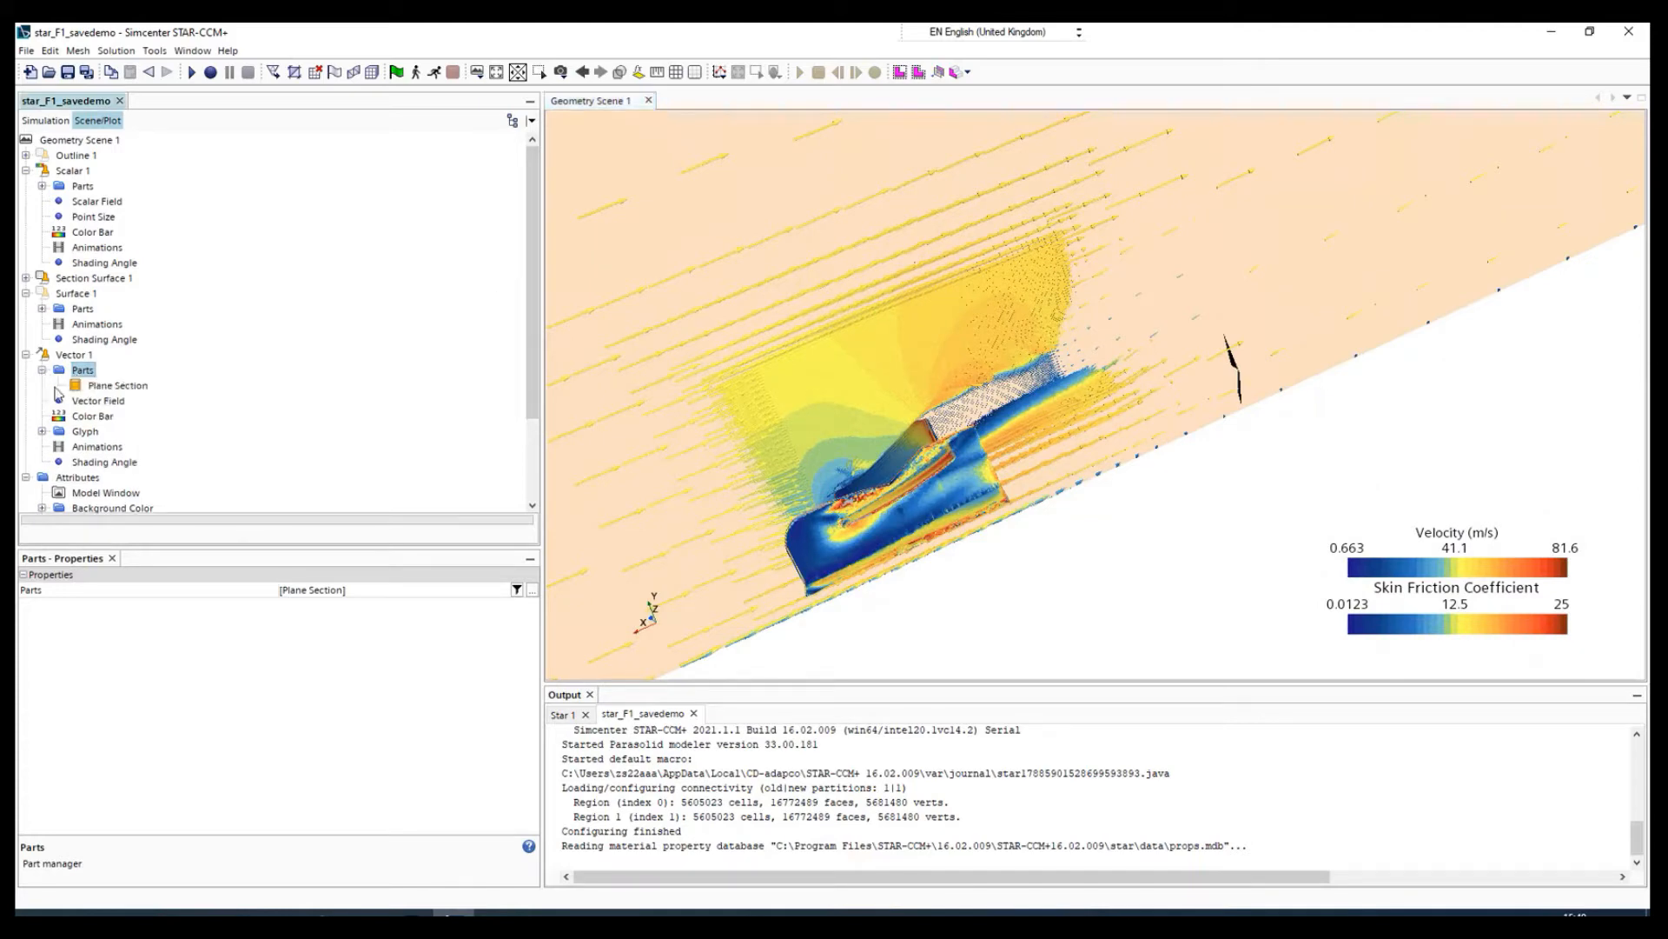
pyautogui.click(99, 403)
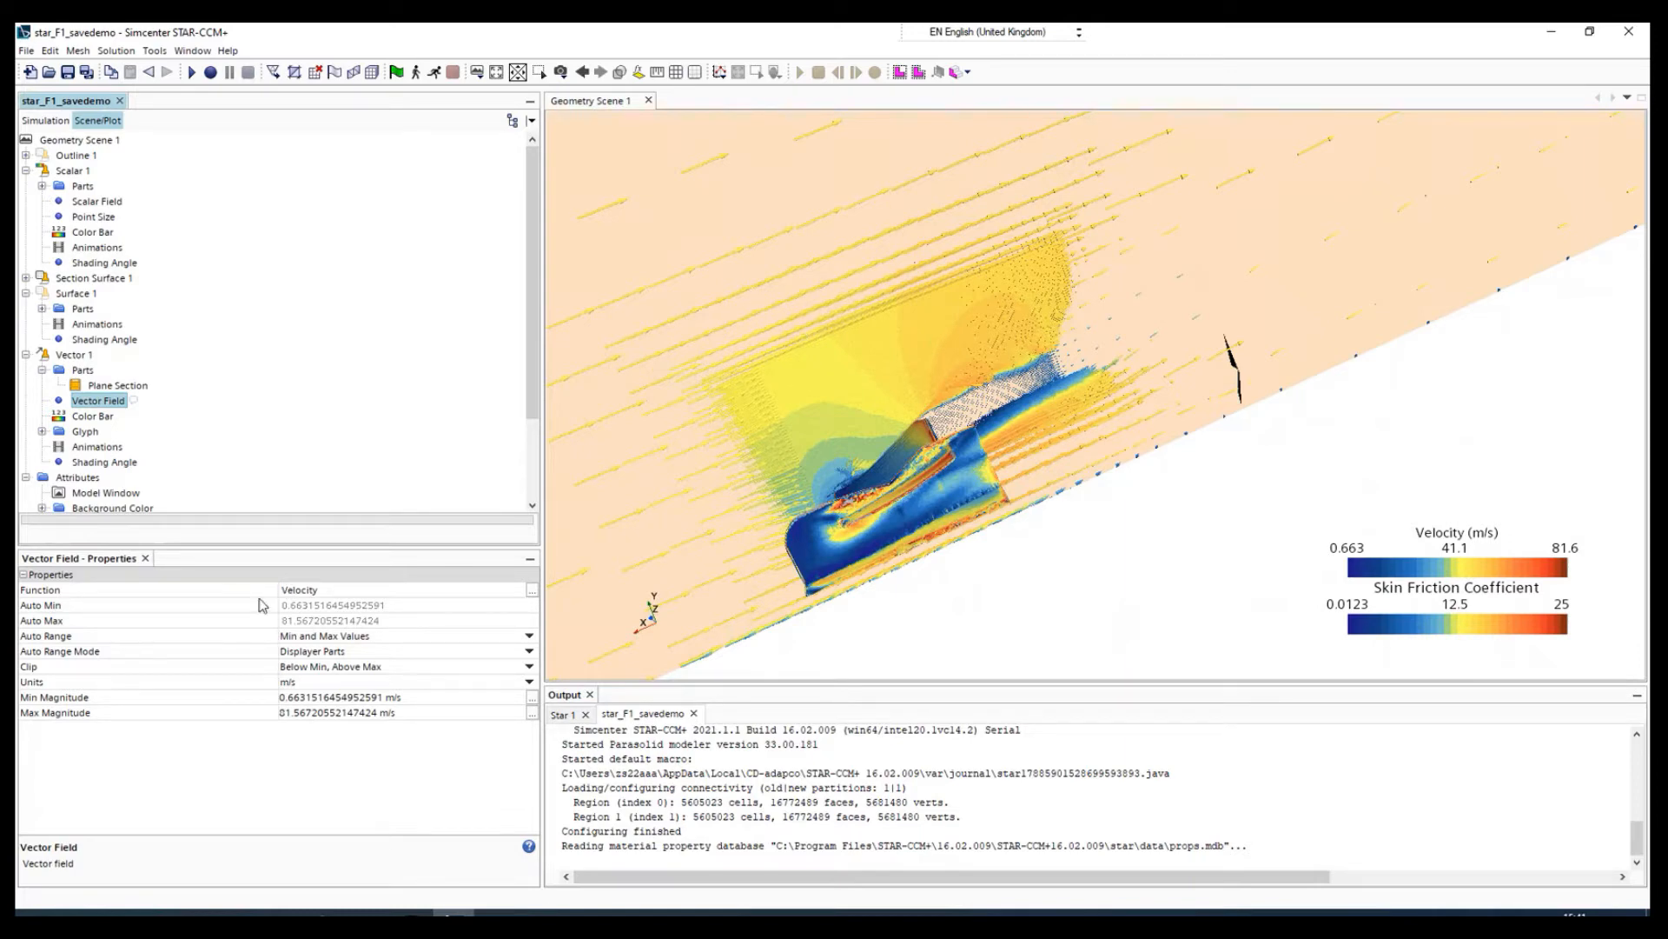
pyautogui.click(326, 598)
pyautogui.click(418, 338)
pyautogui.click(397, 337)
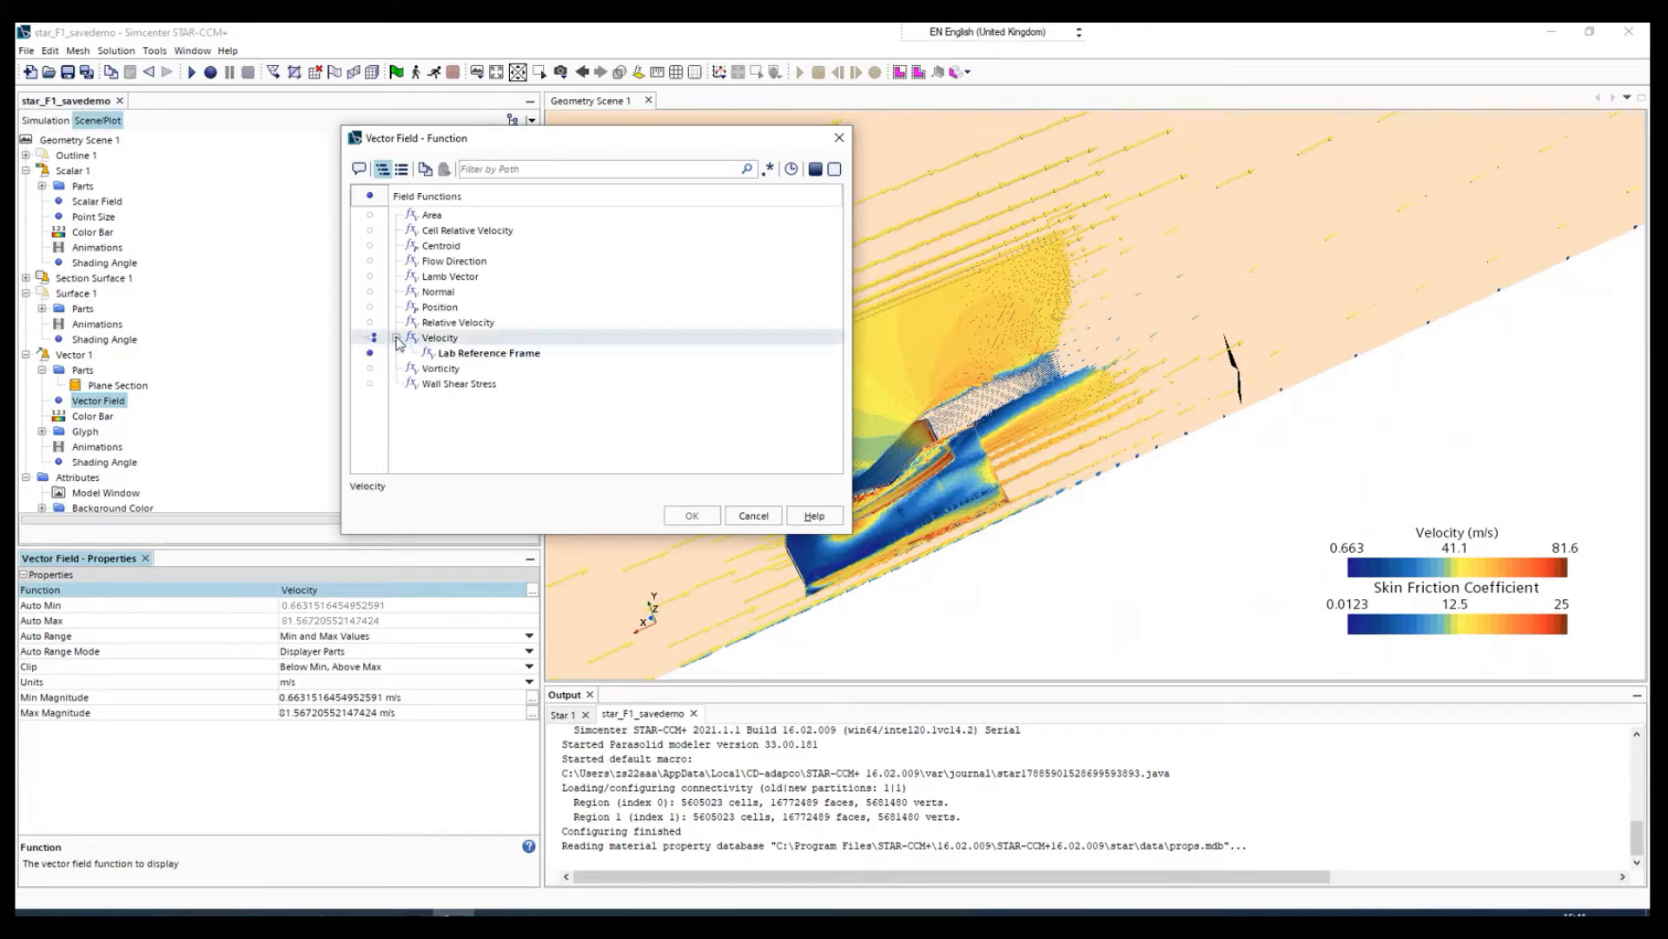
pyautogui.click(437, 353)
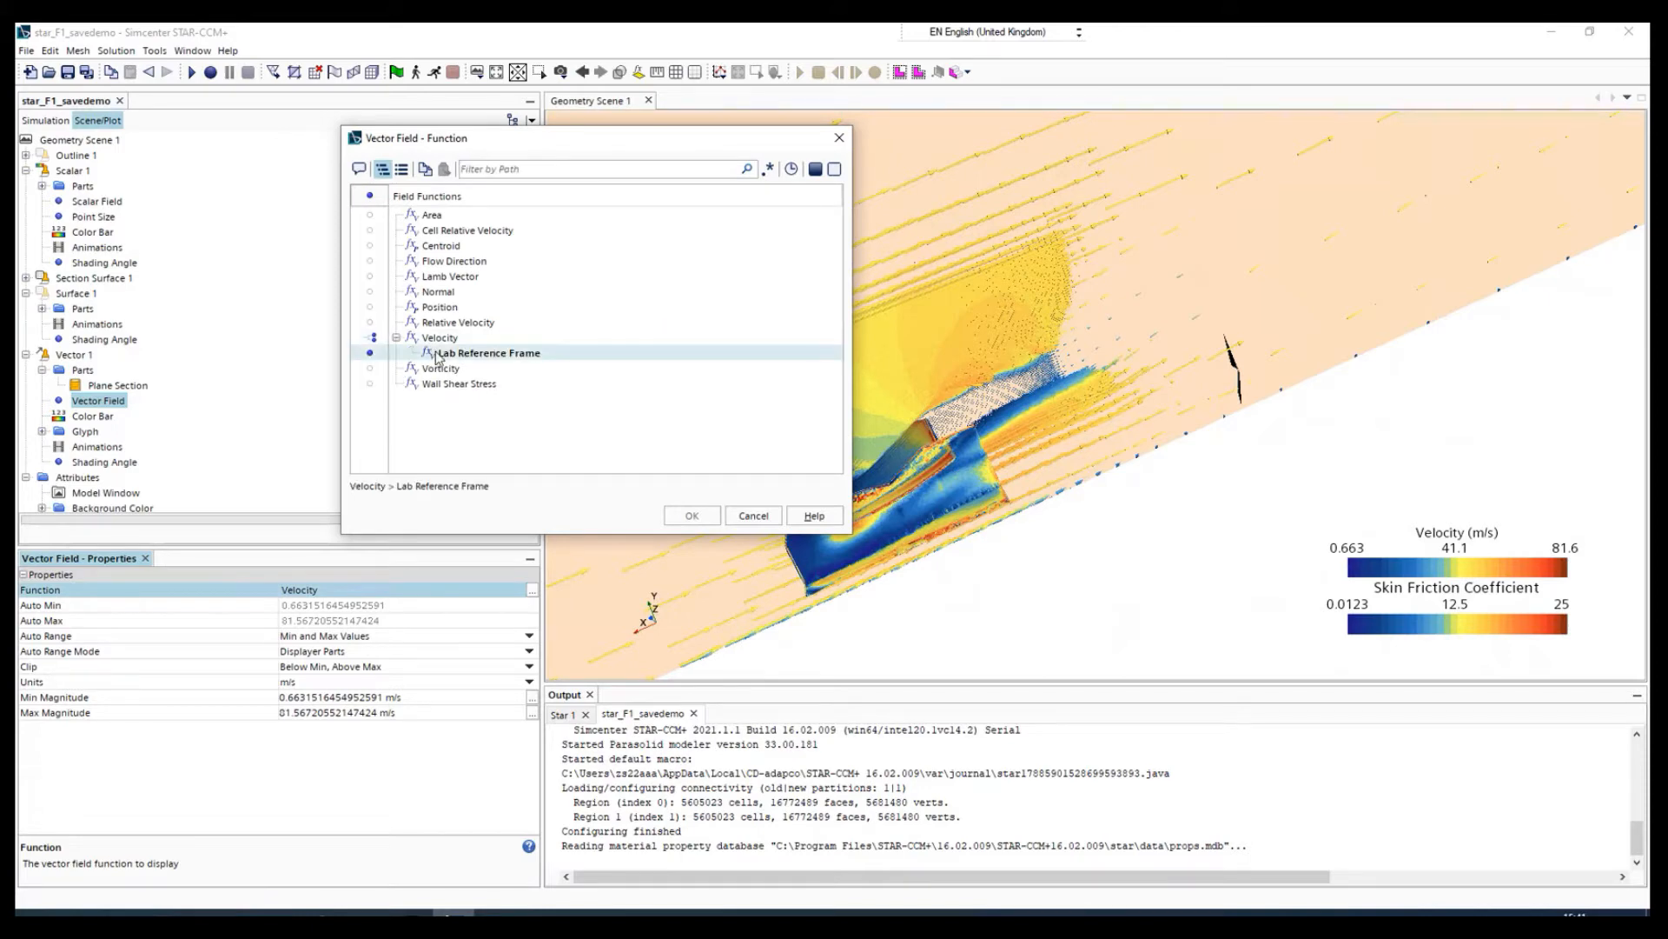
pyautogui.click(754, 515)
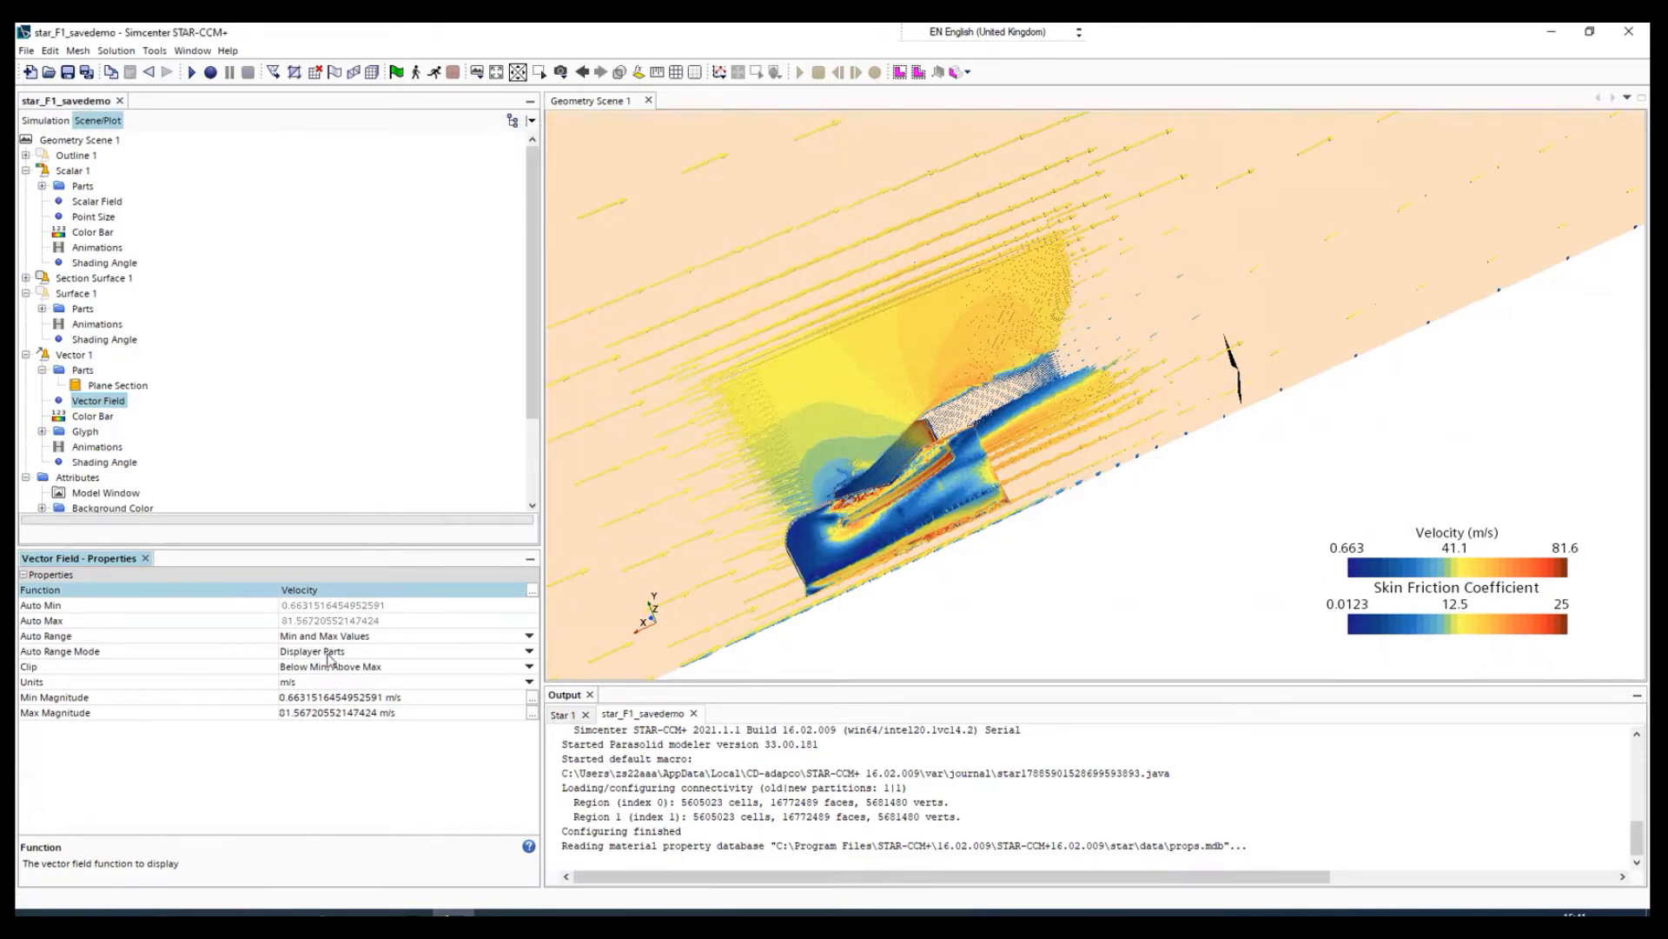
# - Try Constant Length for the vector glyphs of Vector 1 and restore the Vector Magnitude length
pyautogui.click(41, 431)
pyautogui.click(80, 432)
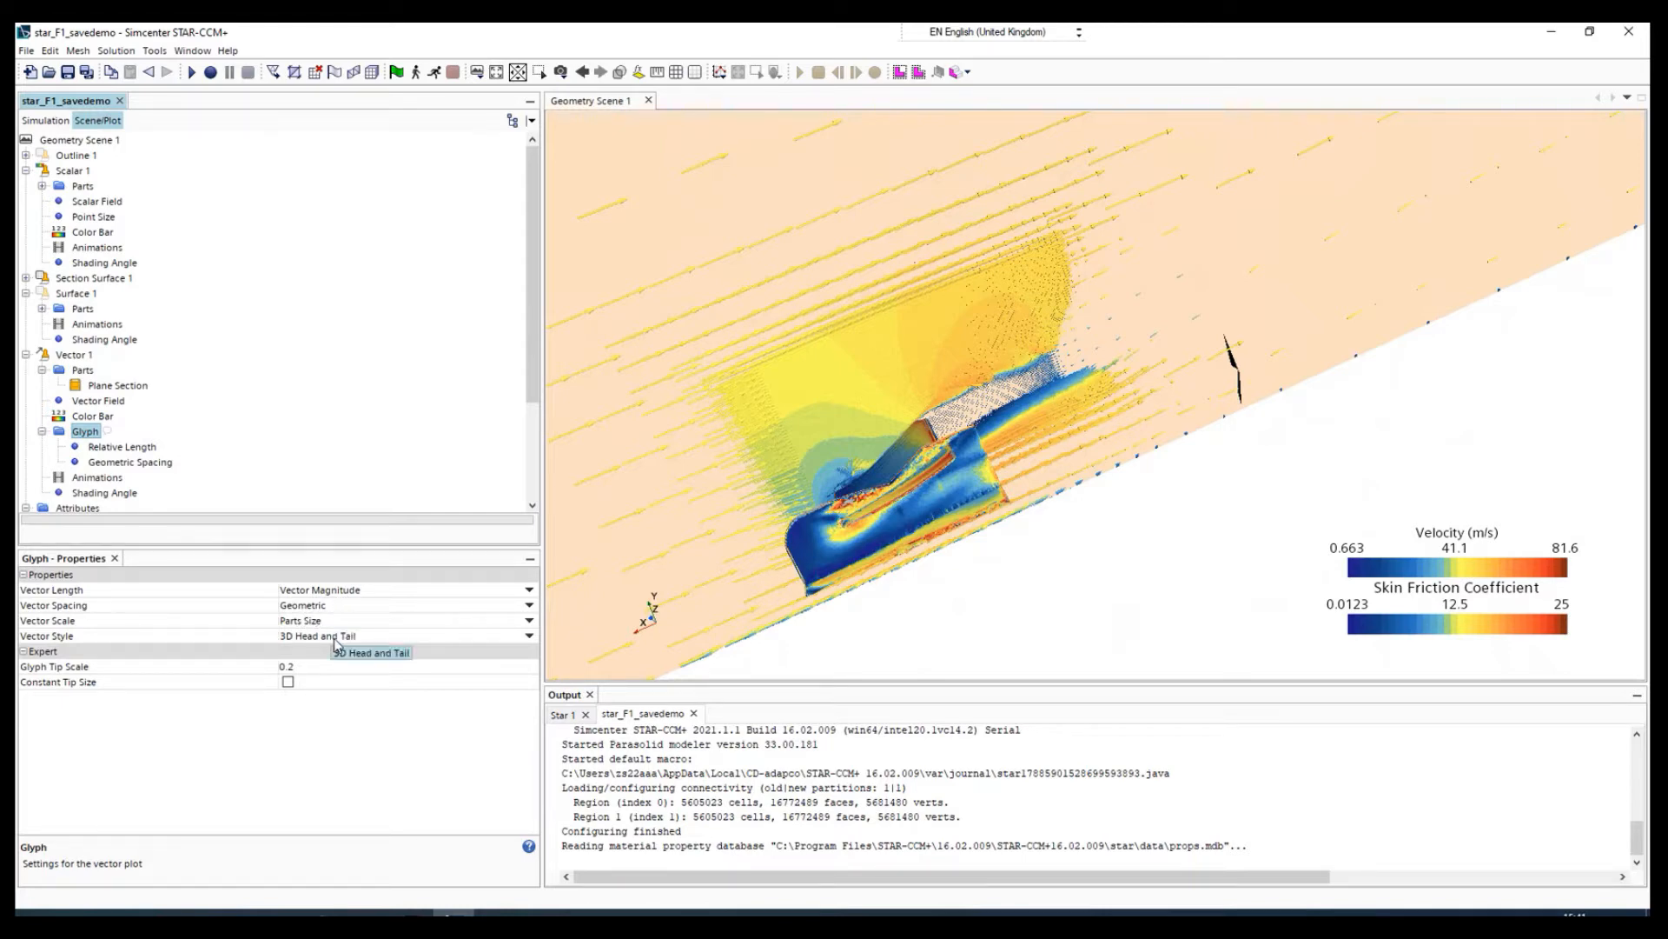
pyautogui.click(310, 590)
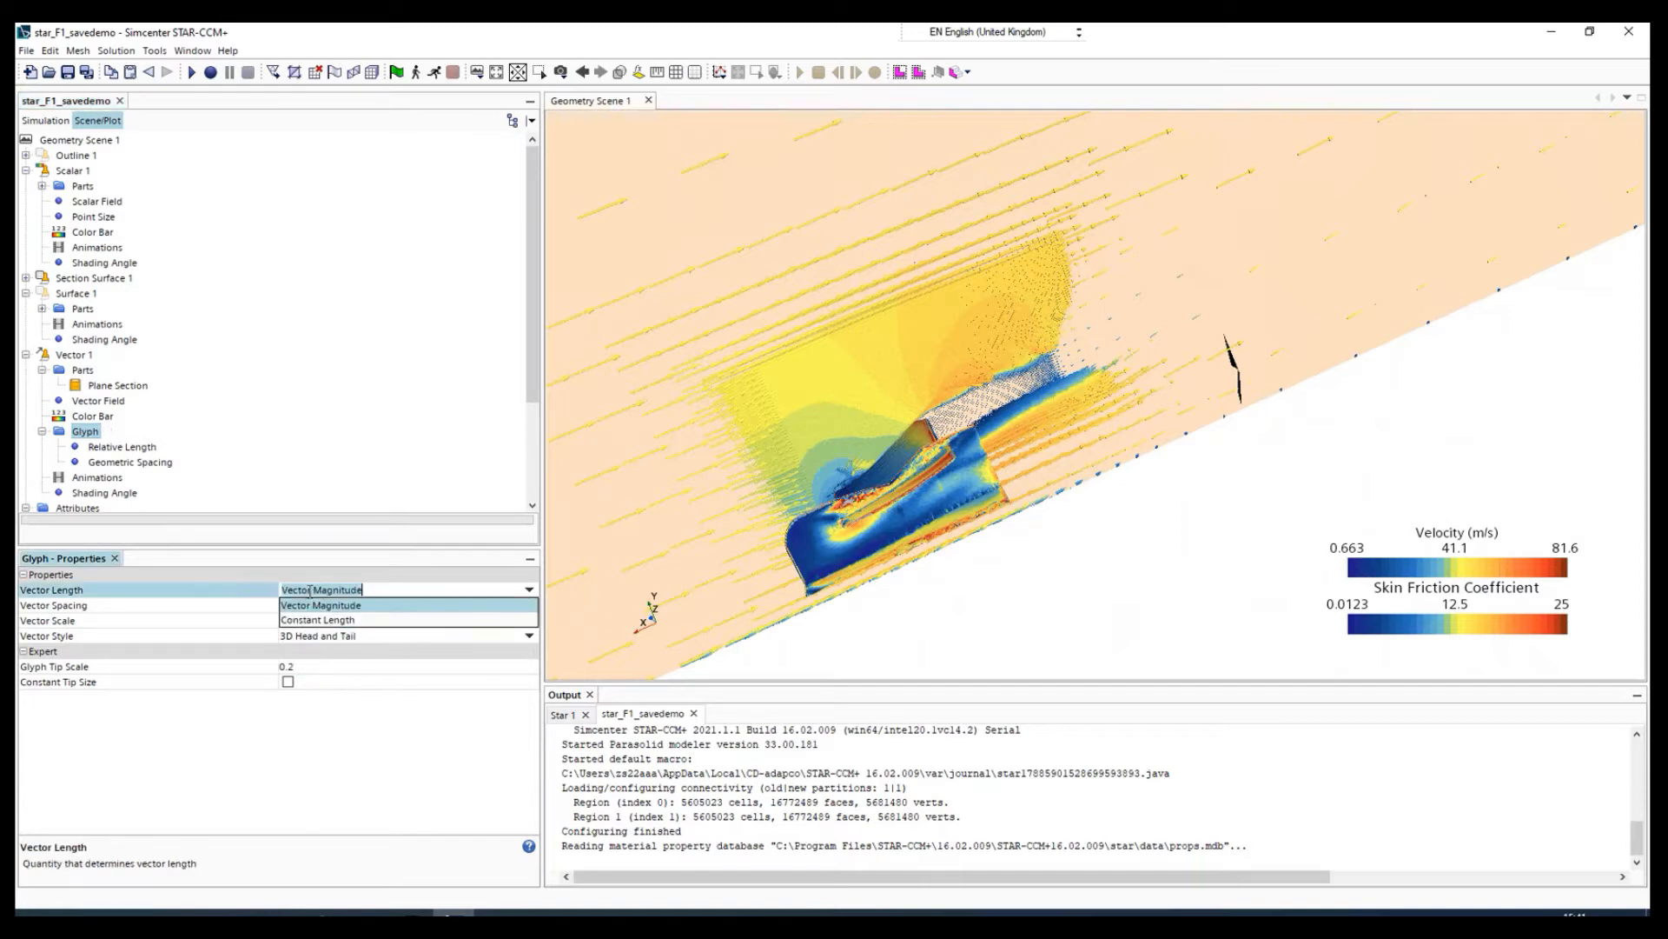
pyautogui.click(315, 619)
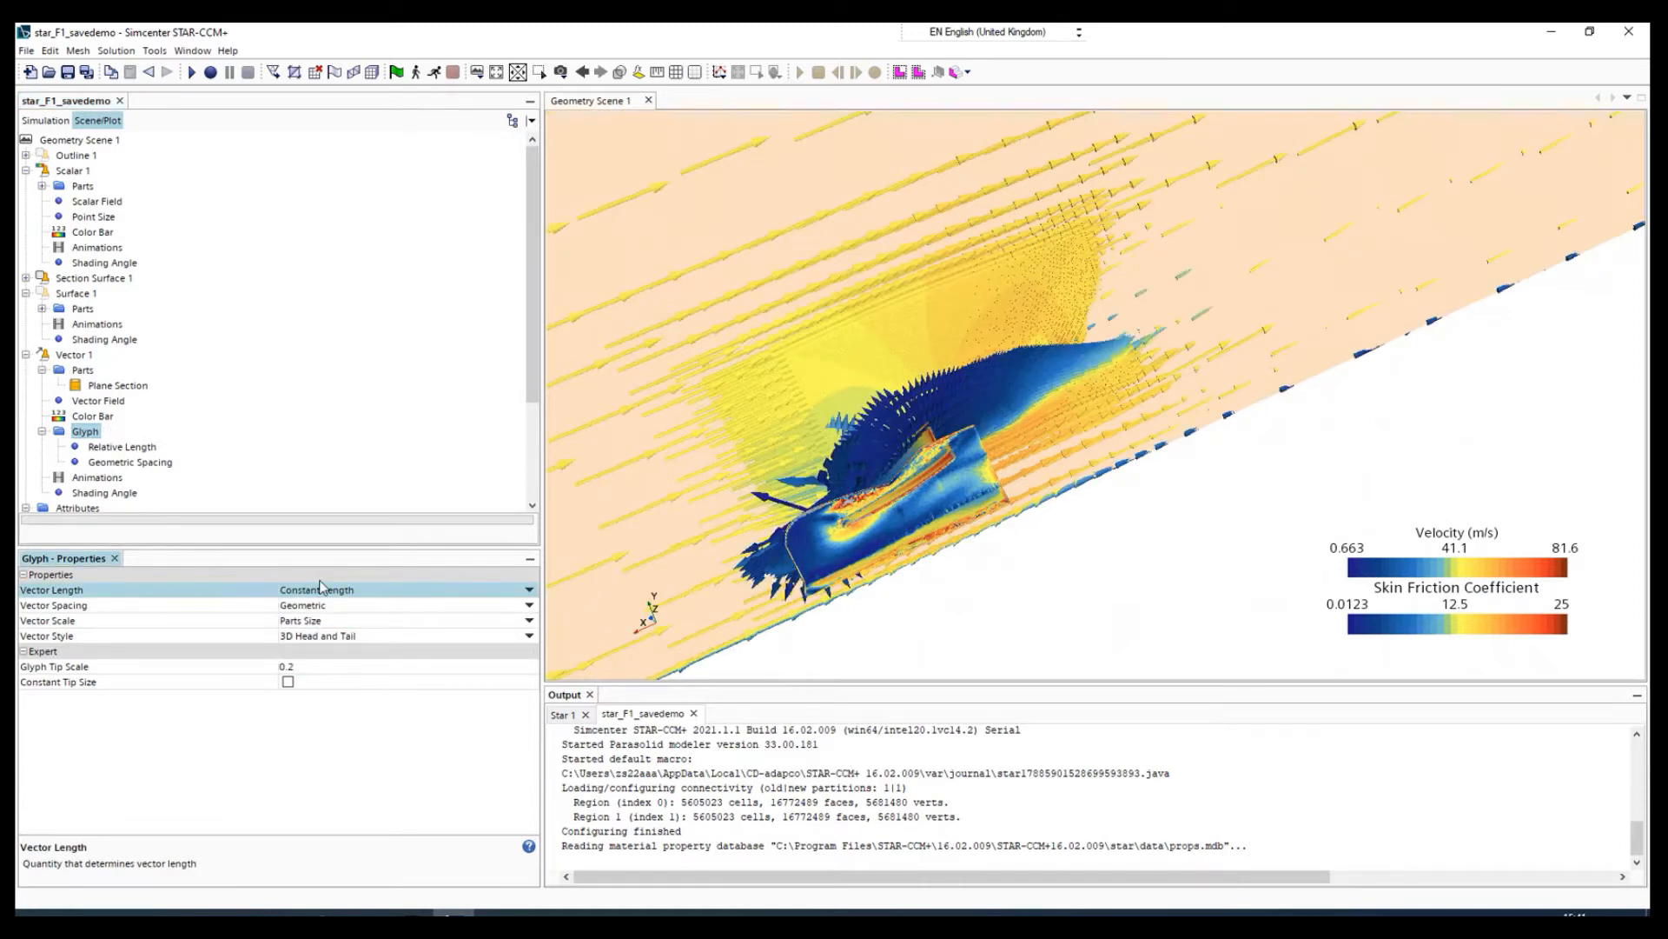
pyautogui.click(122, 446)
pyautogui.click(126, 463)
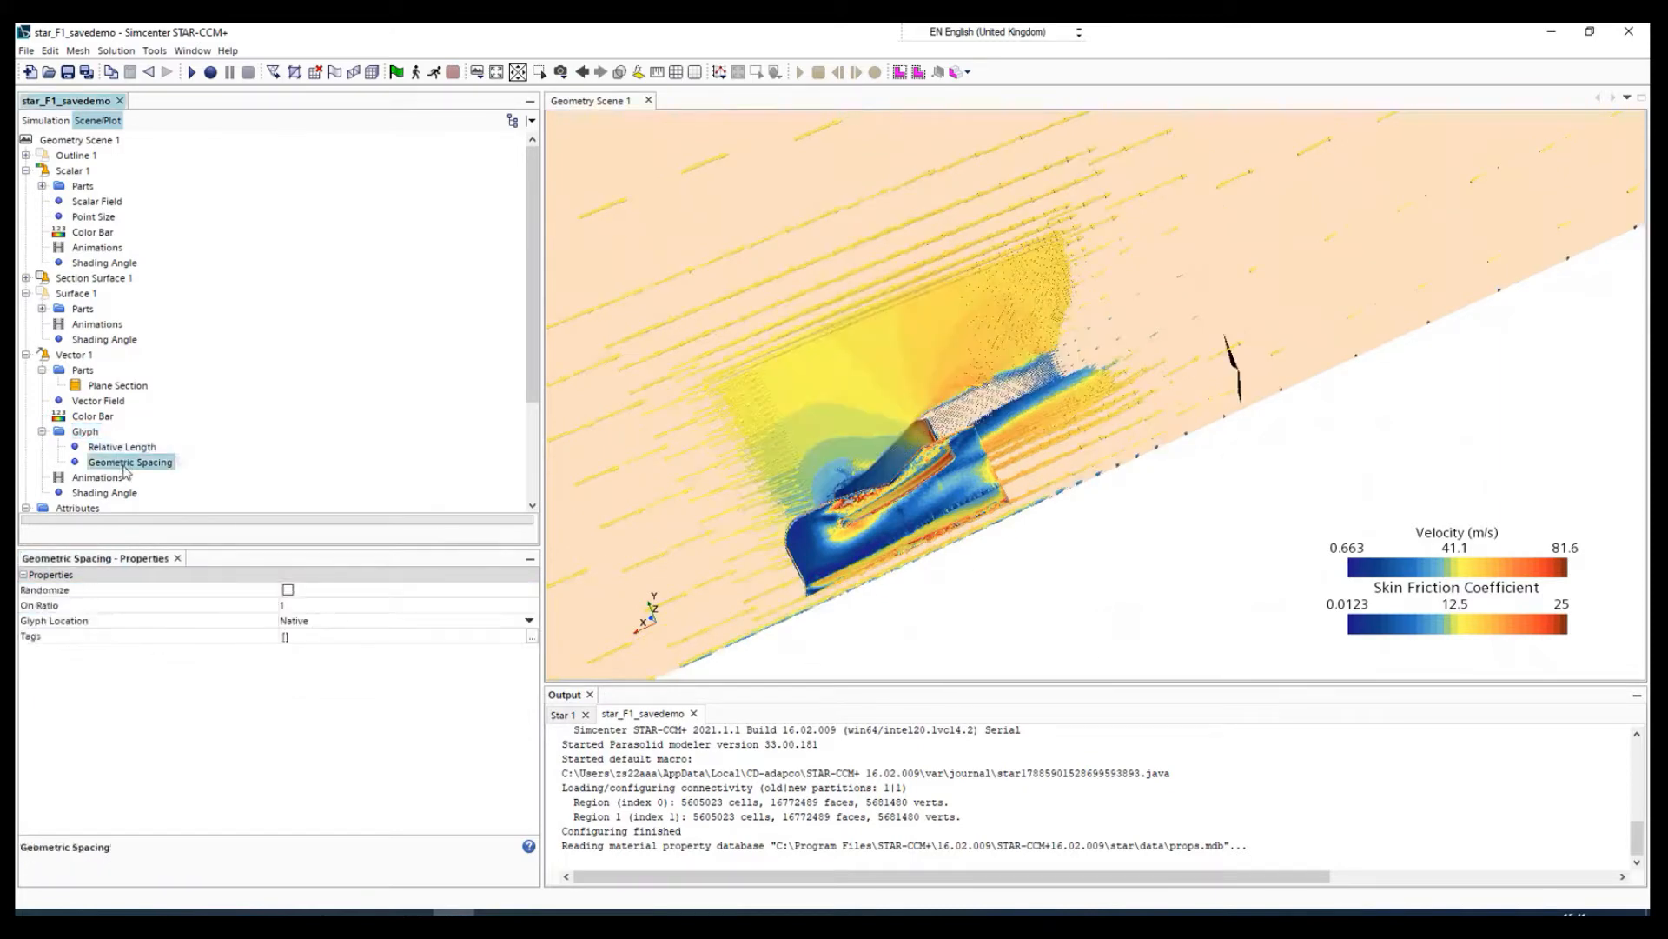
# - Set the display mode of Vector 1 to Line Integral Convolution
pyautogui.click(83, 371)
pyautogui.click(83, 355)
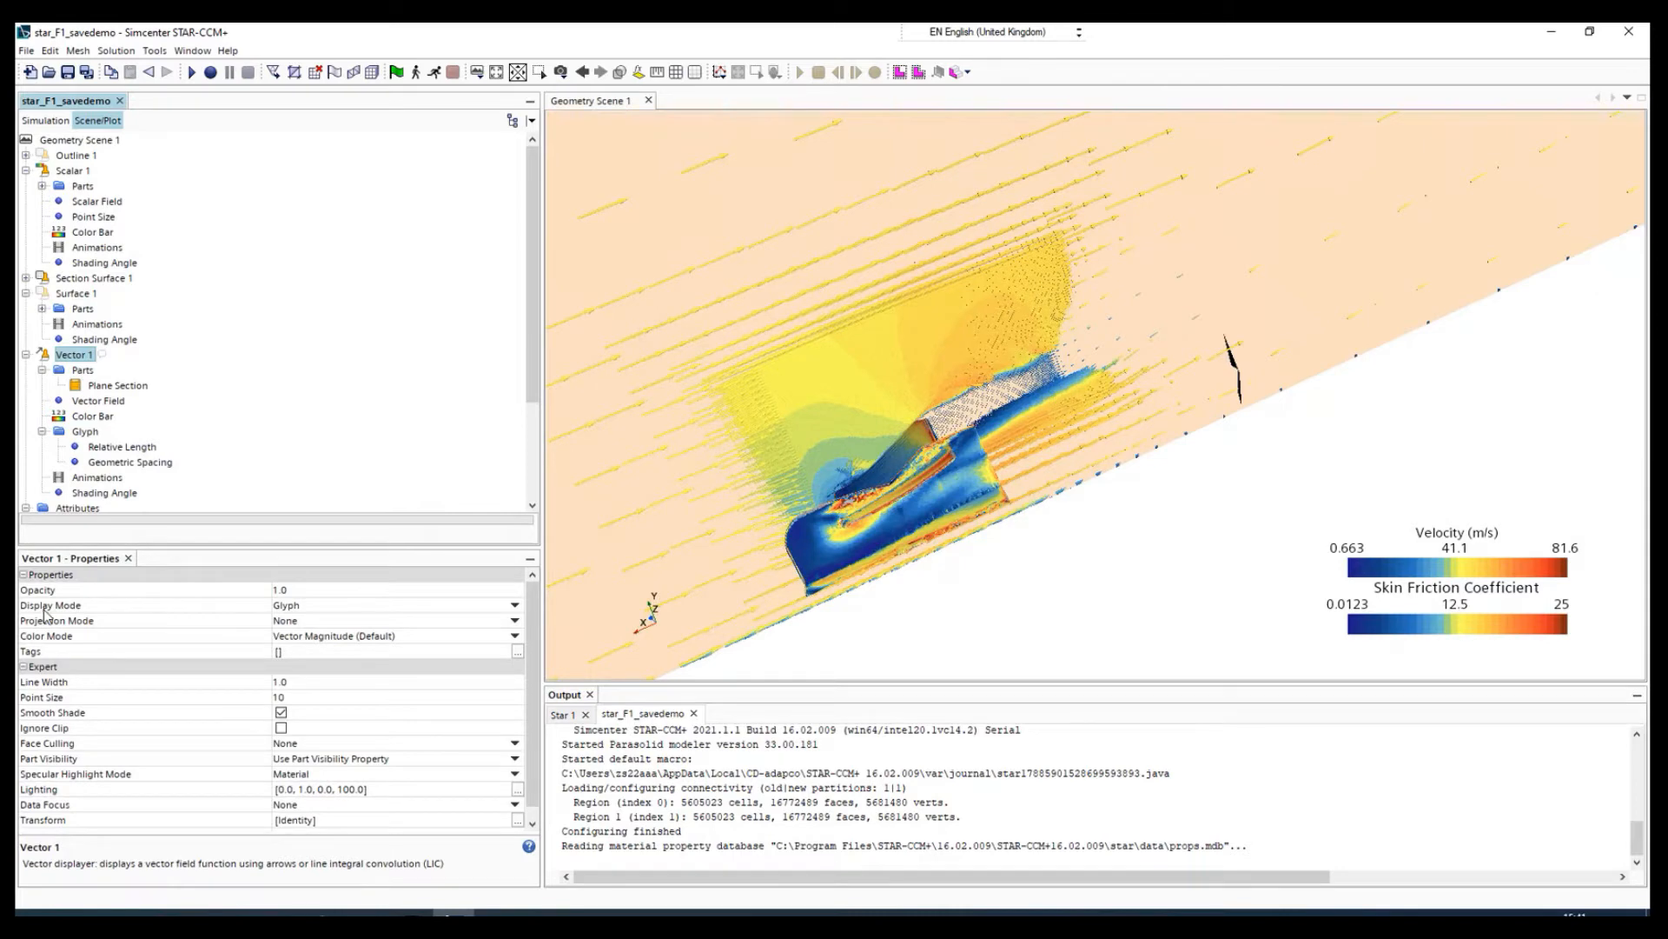
pyautogui.click(288, 608)
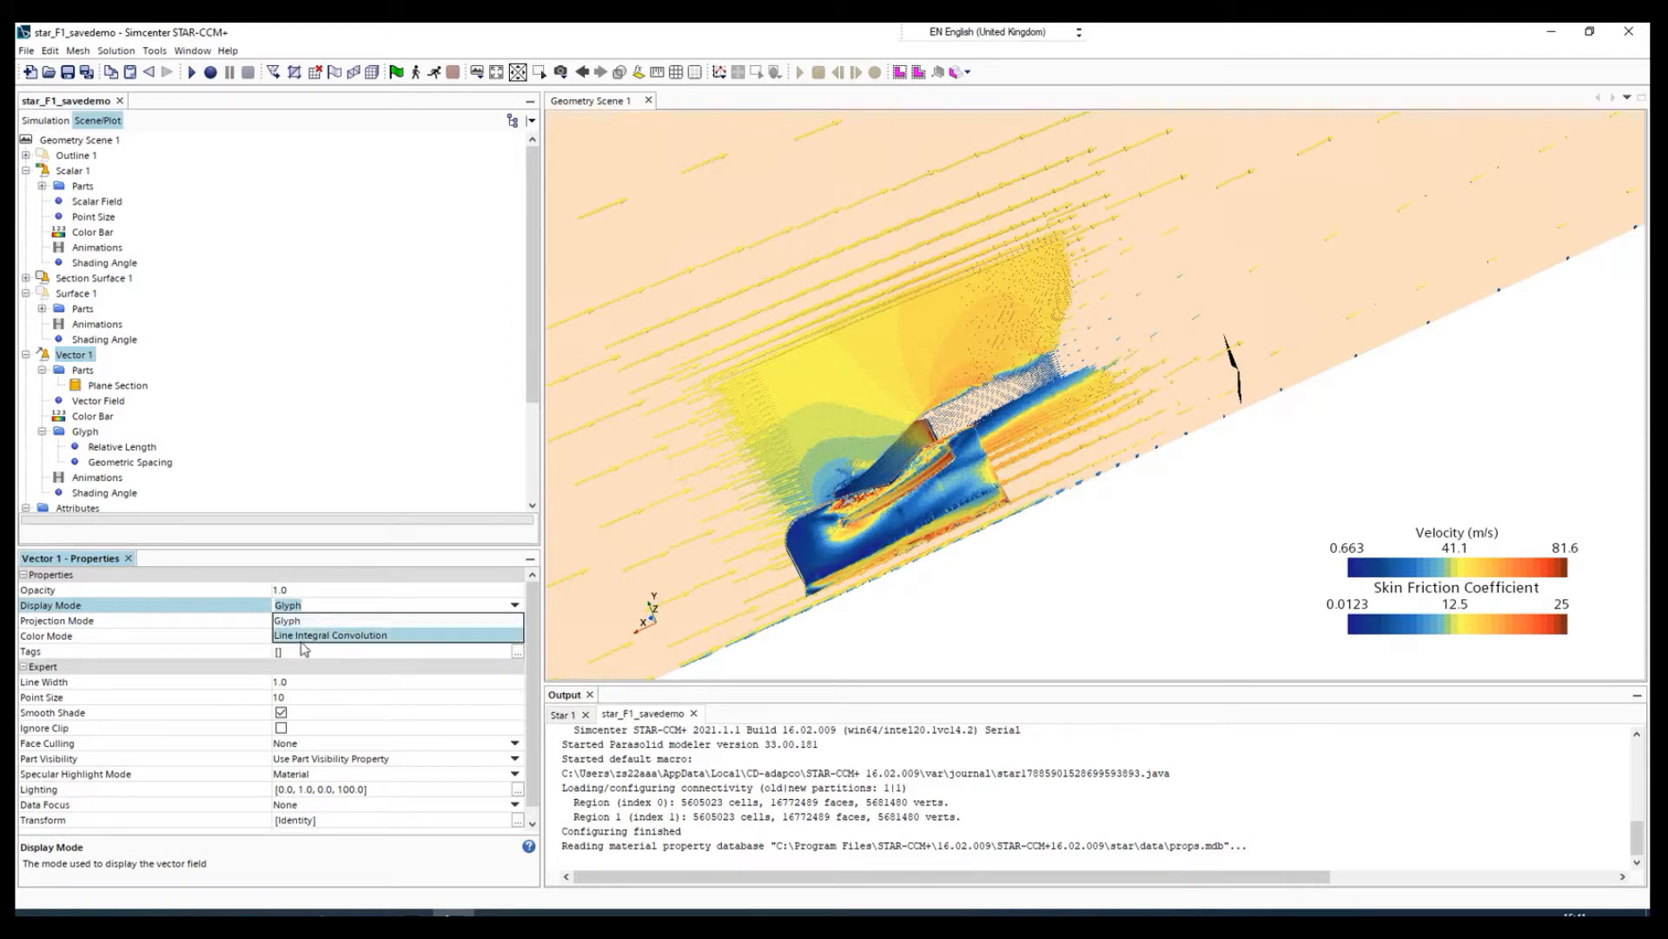
pyautogui.click(330, 639)
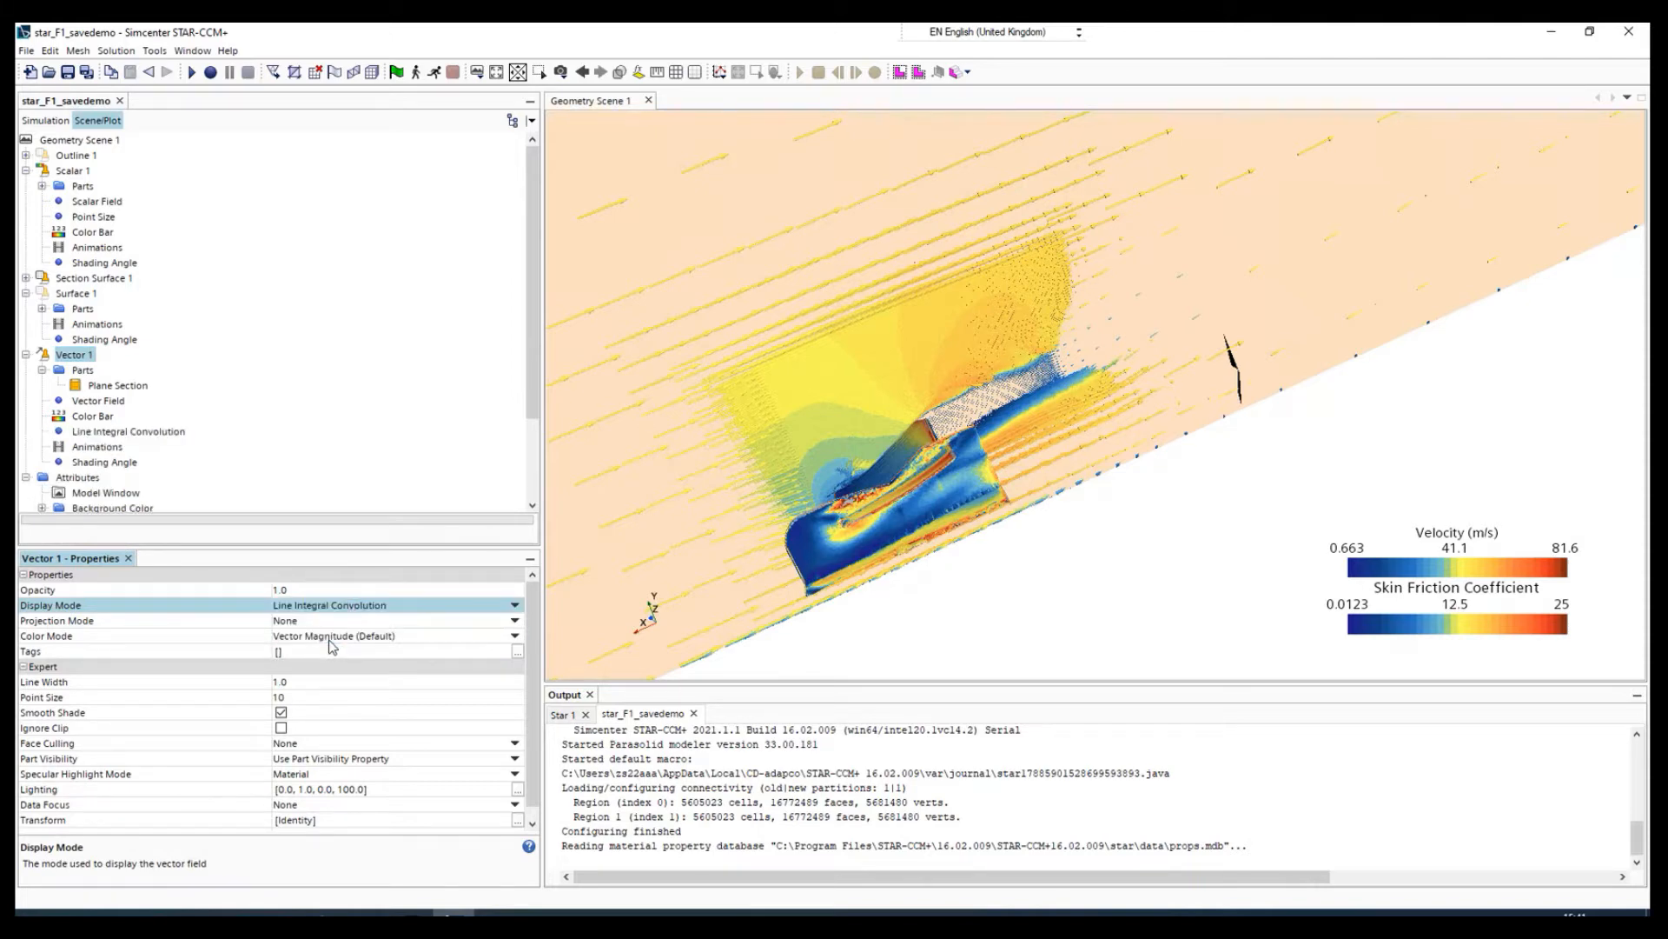
pyautogui.moveTo(1029, 475); pyautogui.dragTo(974, 445)
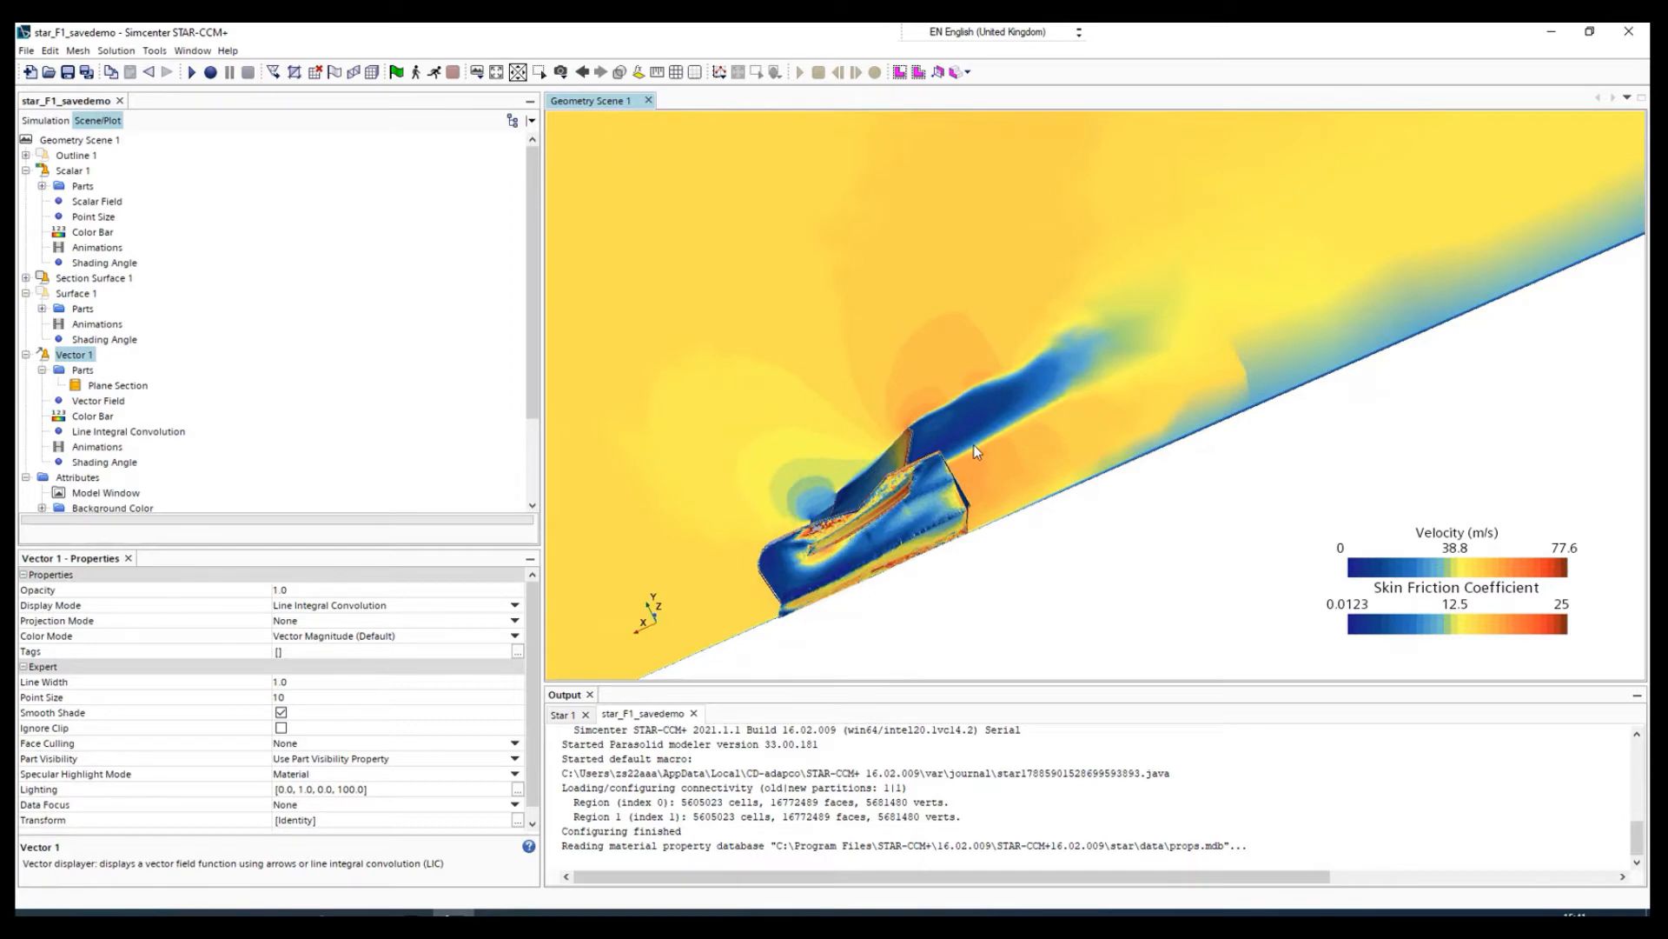
# - Switch the scene to parallel projection and orient the view to -Z with +Y up
pyautogui.click(561, 71)
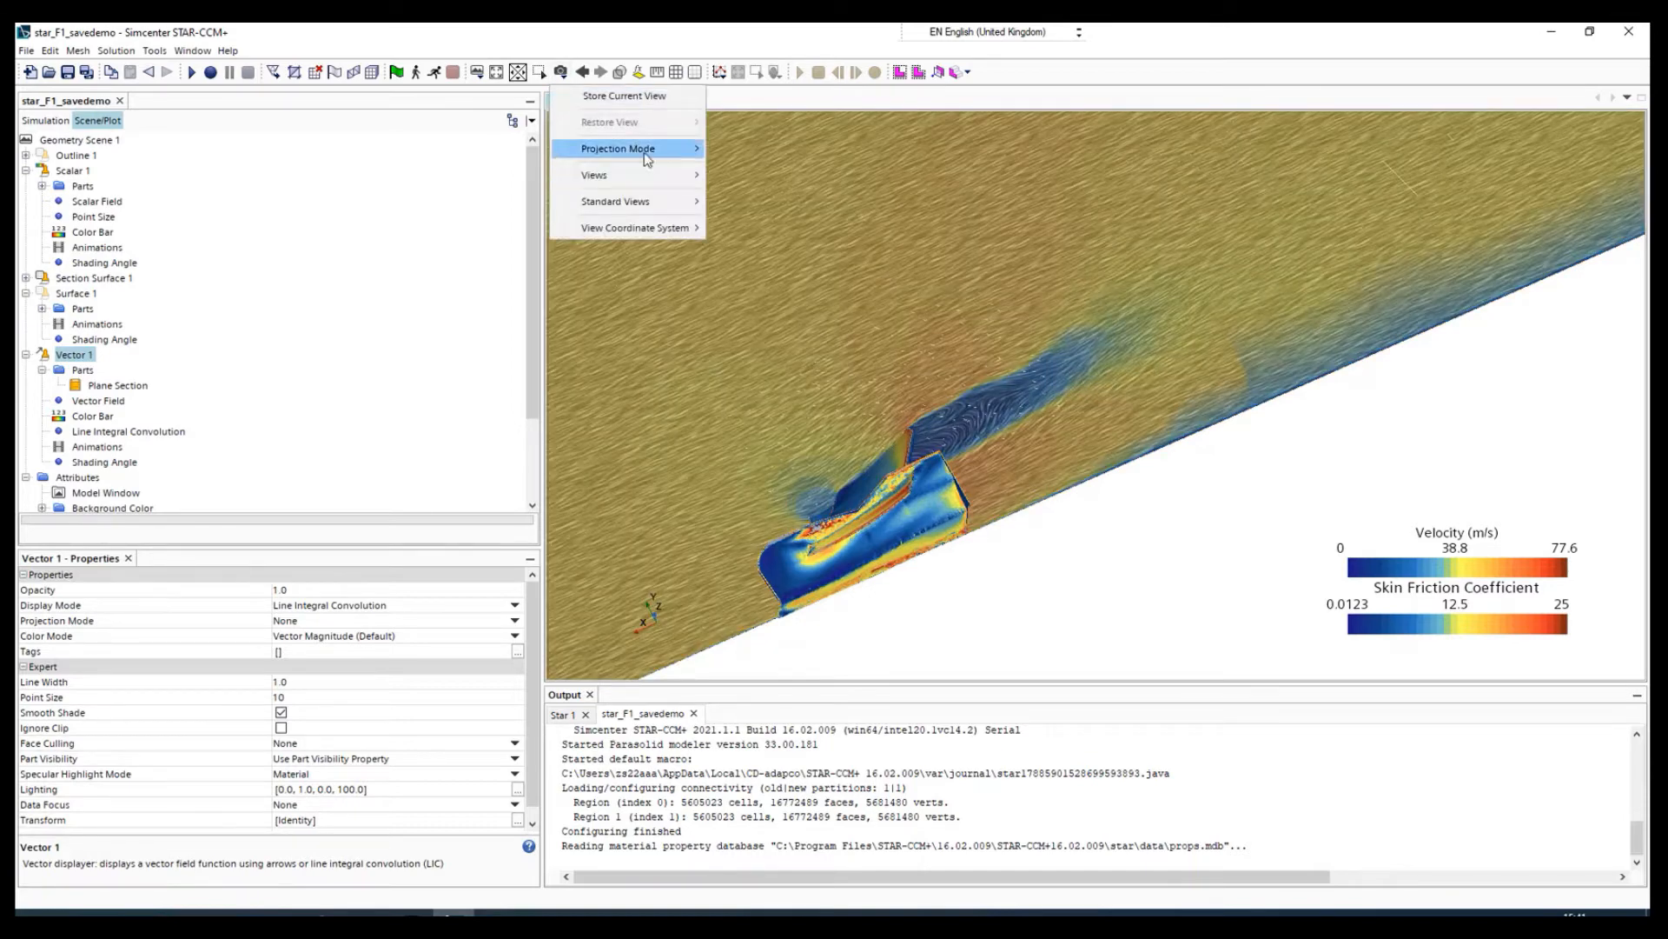
pyautogui.moveTo(643, 148)
pyautogui.click(747, 167)
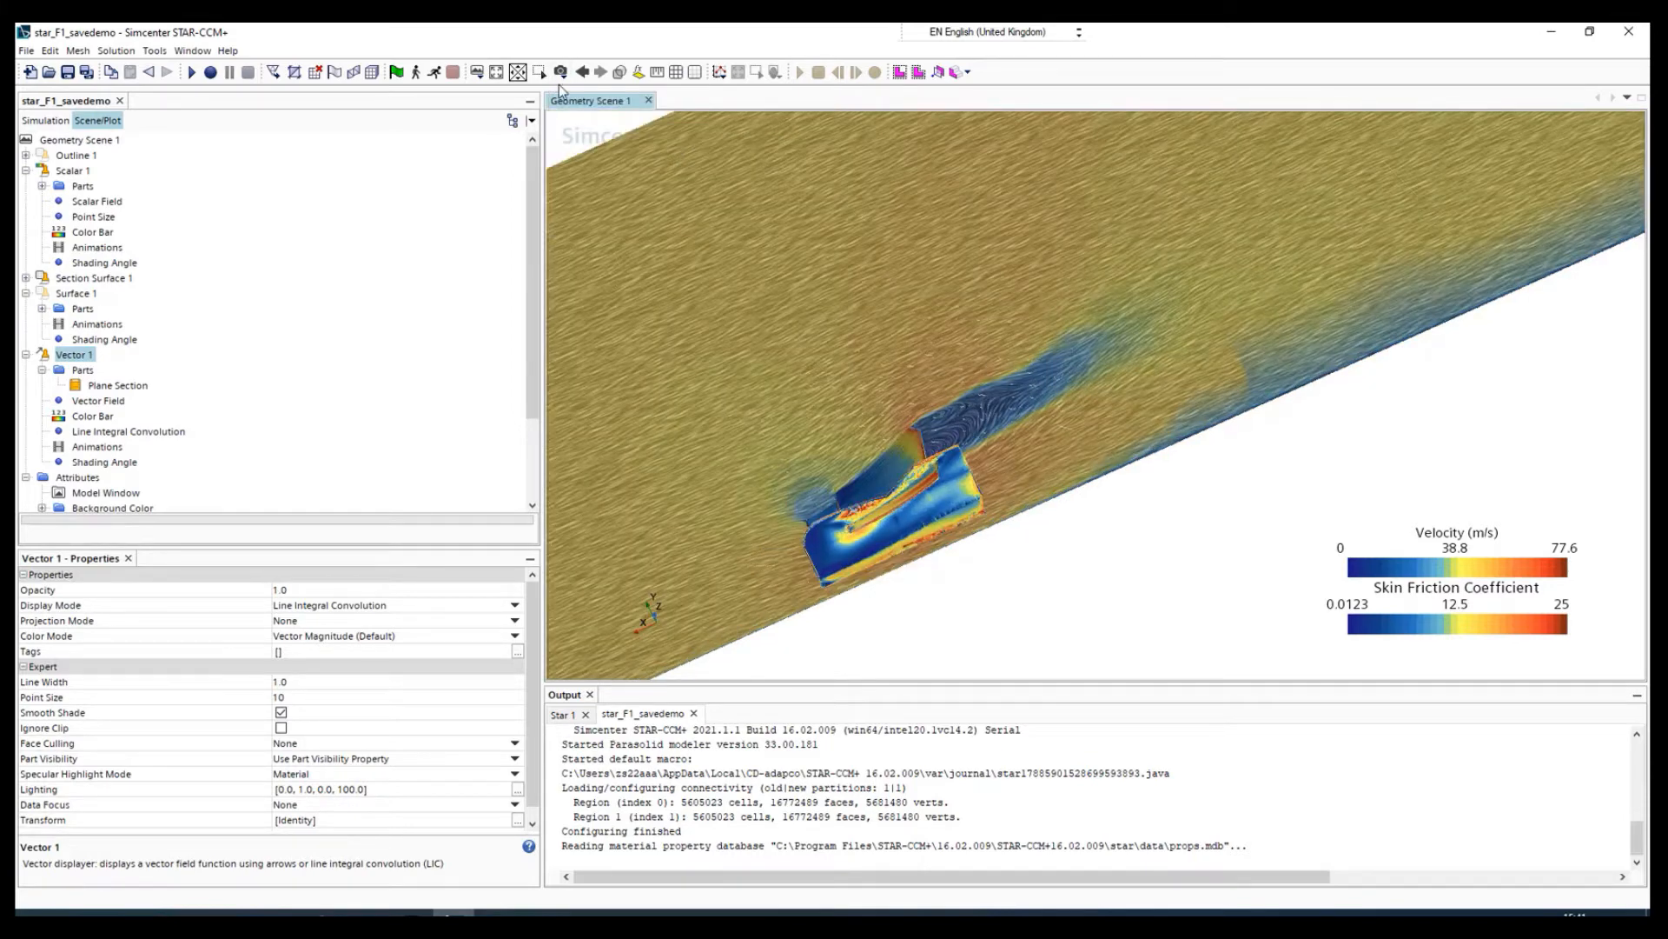
pyautogui.click(560, 71)
pyautogui.moveTo(743, 189)
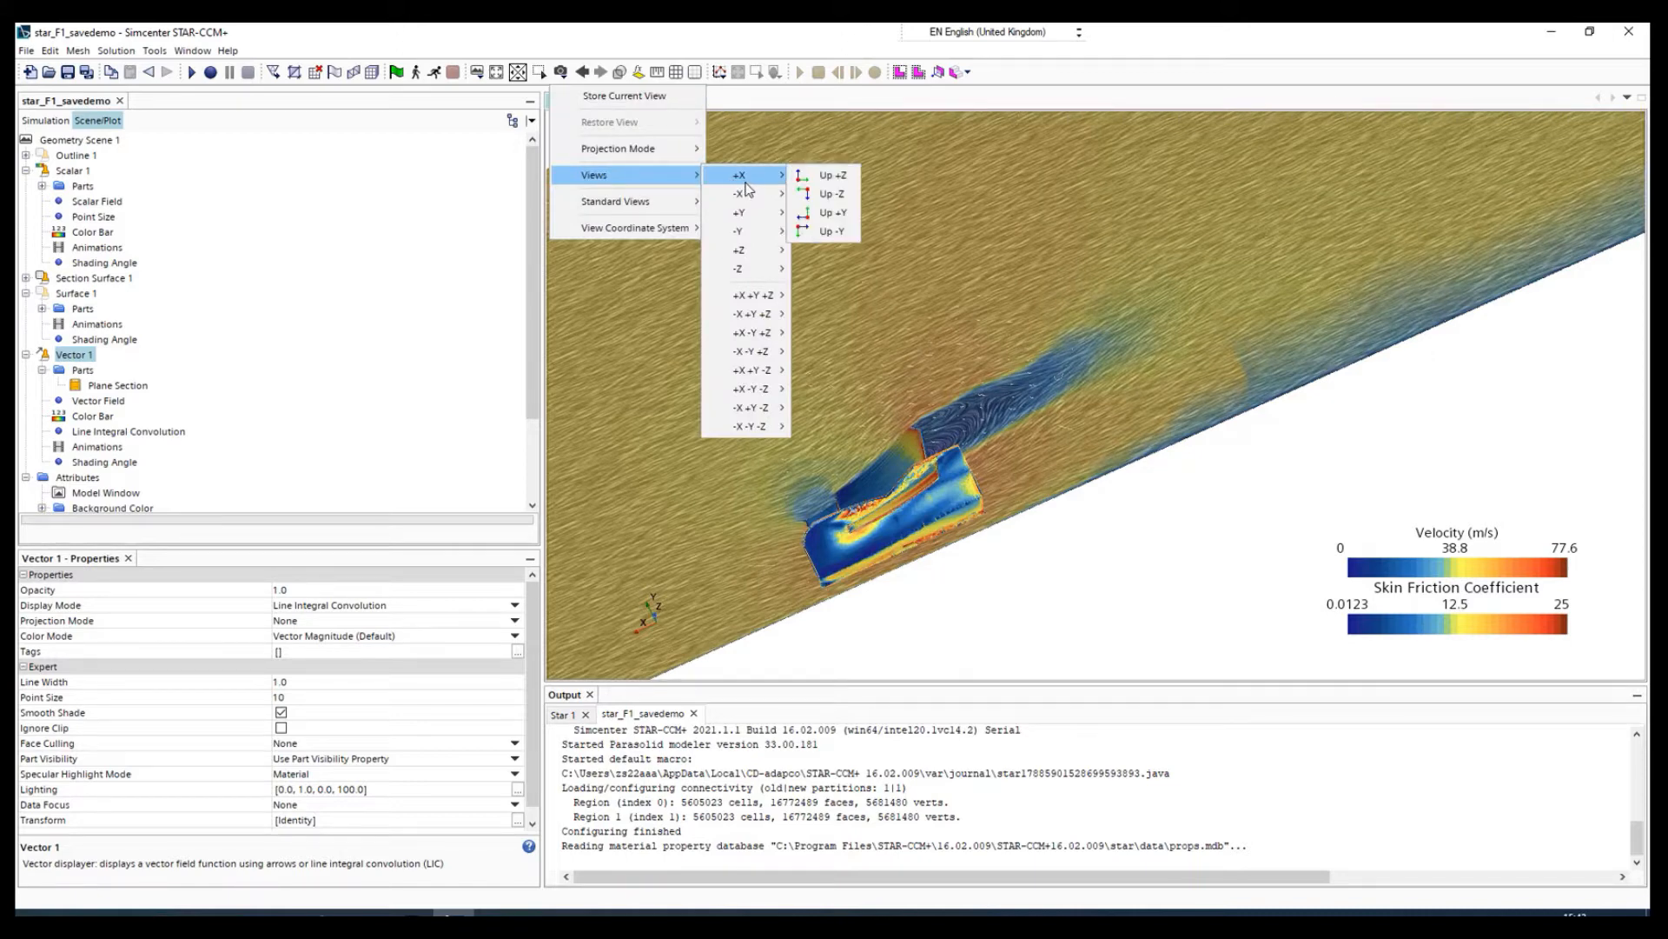
pyautogui.moveTo(743, 269)
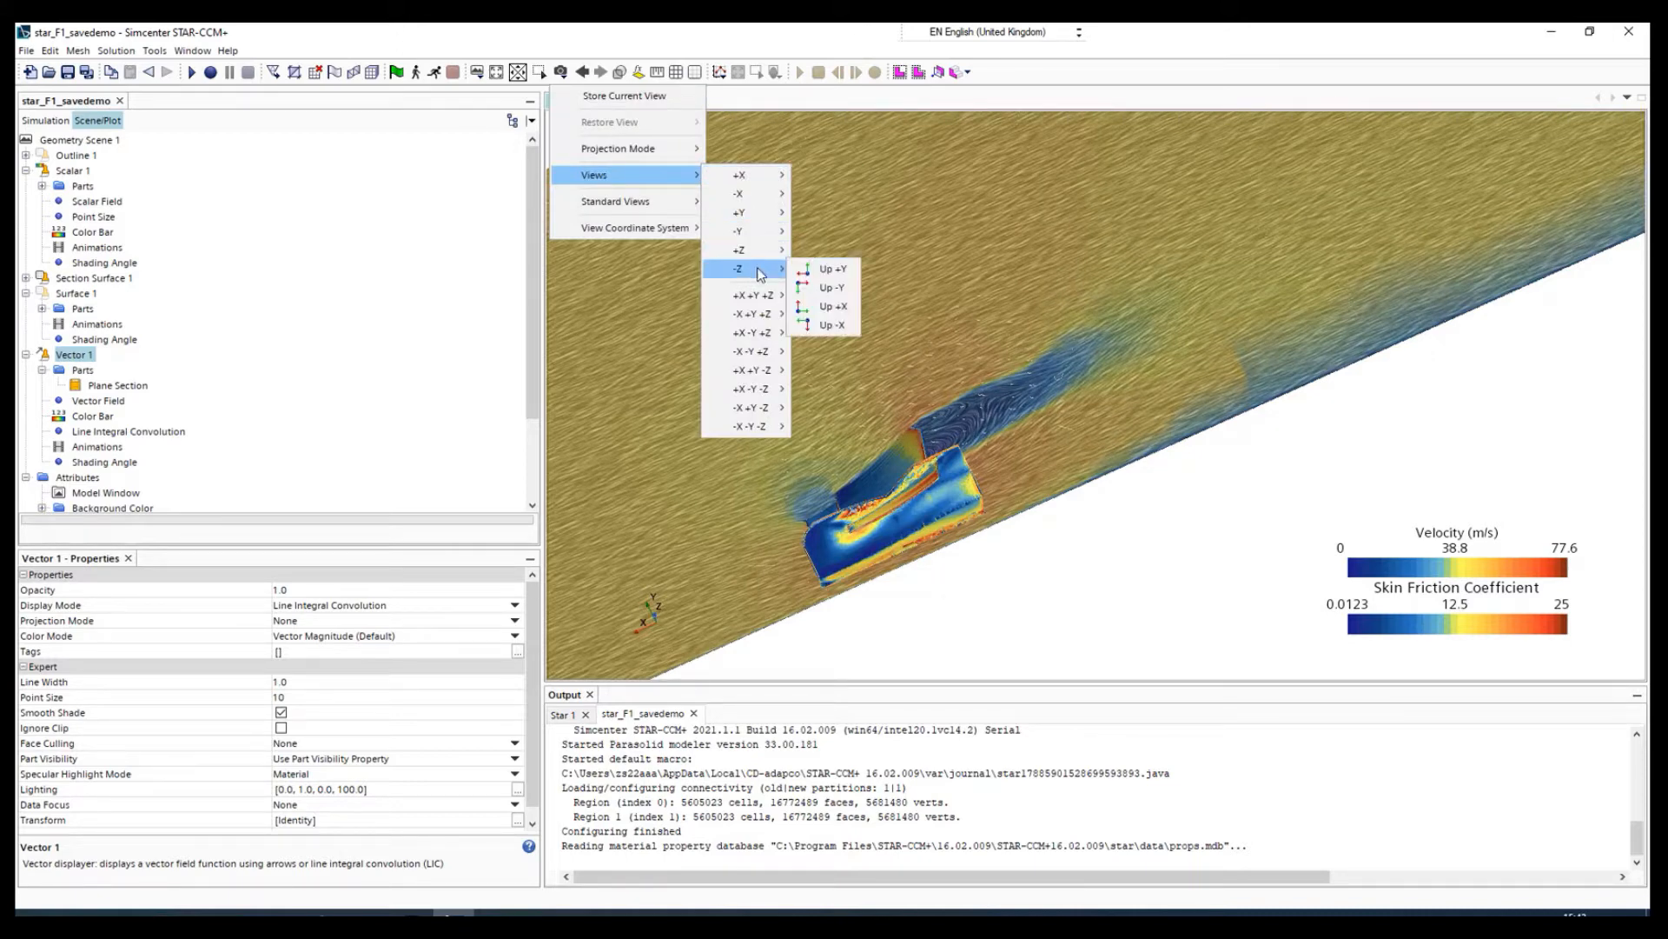
pyautogui.click(824, 270)
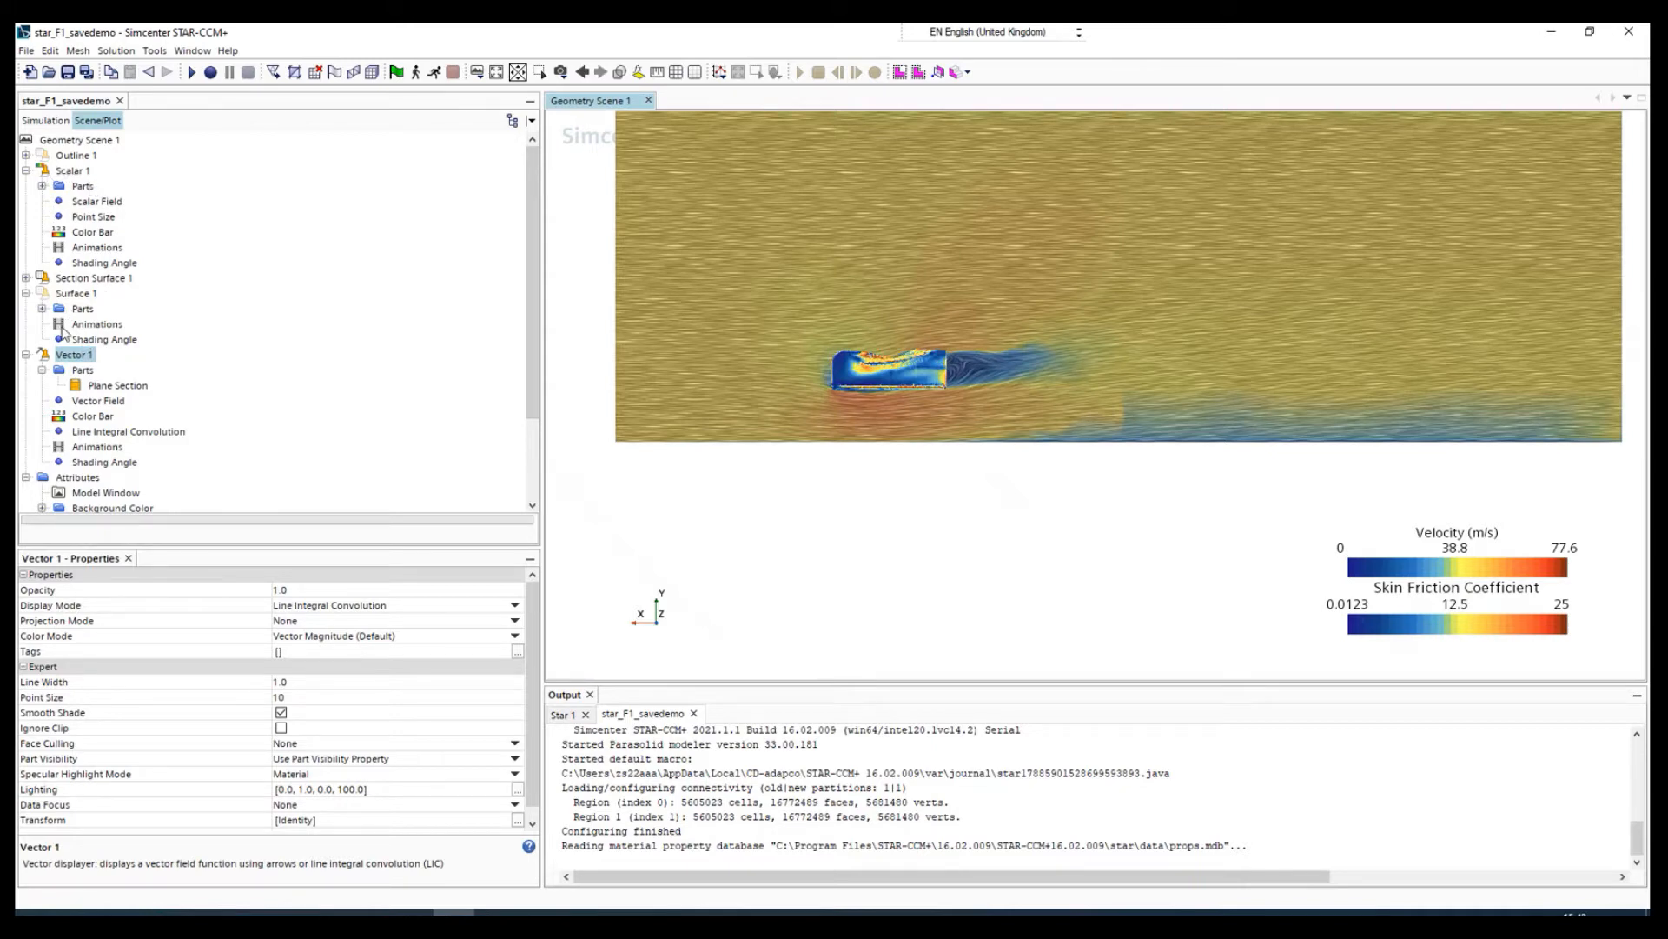
# - Hide the Scalar 1 displayer's skin friction contours on the wing and select the Vector 1 displayer
pyautogui.click(44, 172)
pyautogui.doubleClick(44, 173)
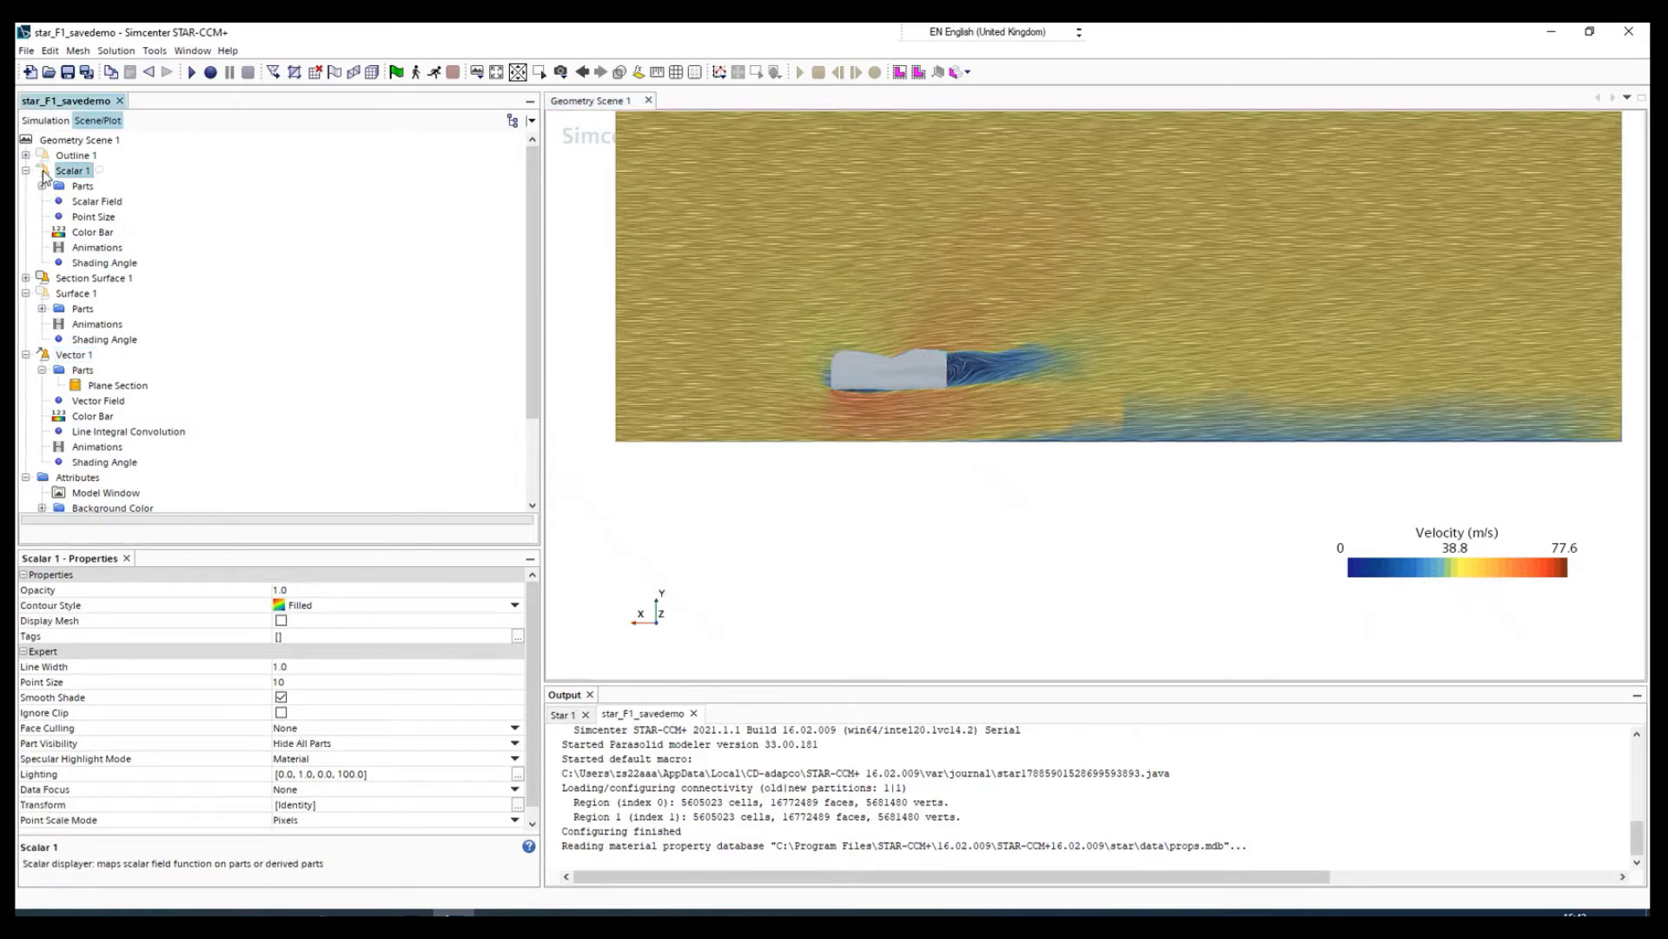
pyautogui.click(45, 173)
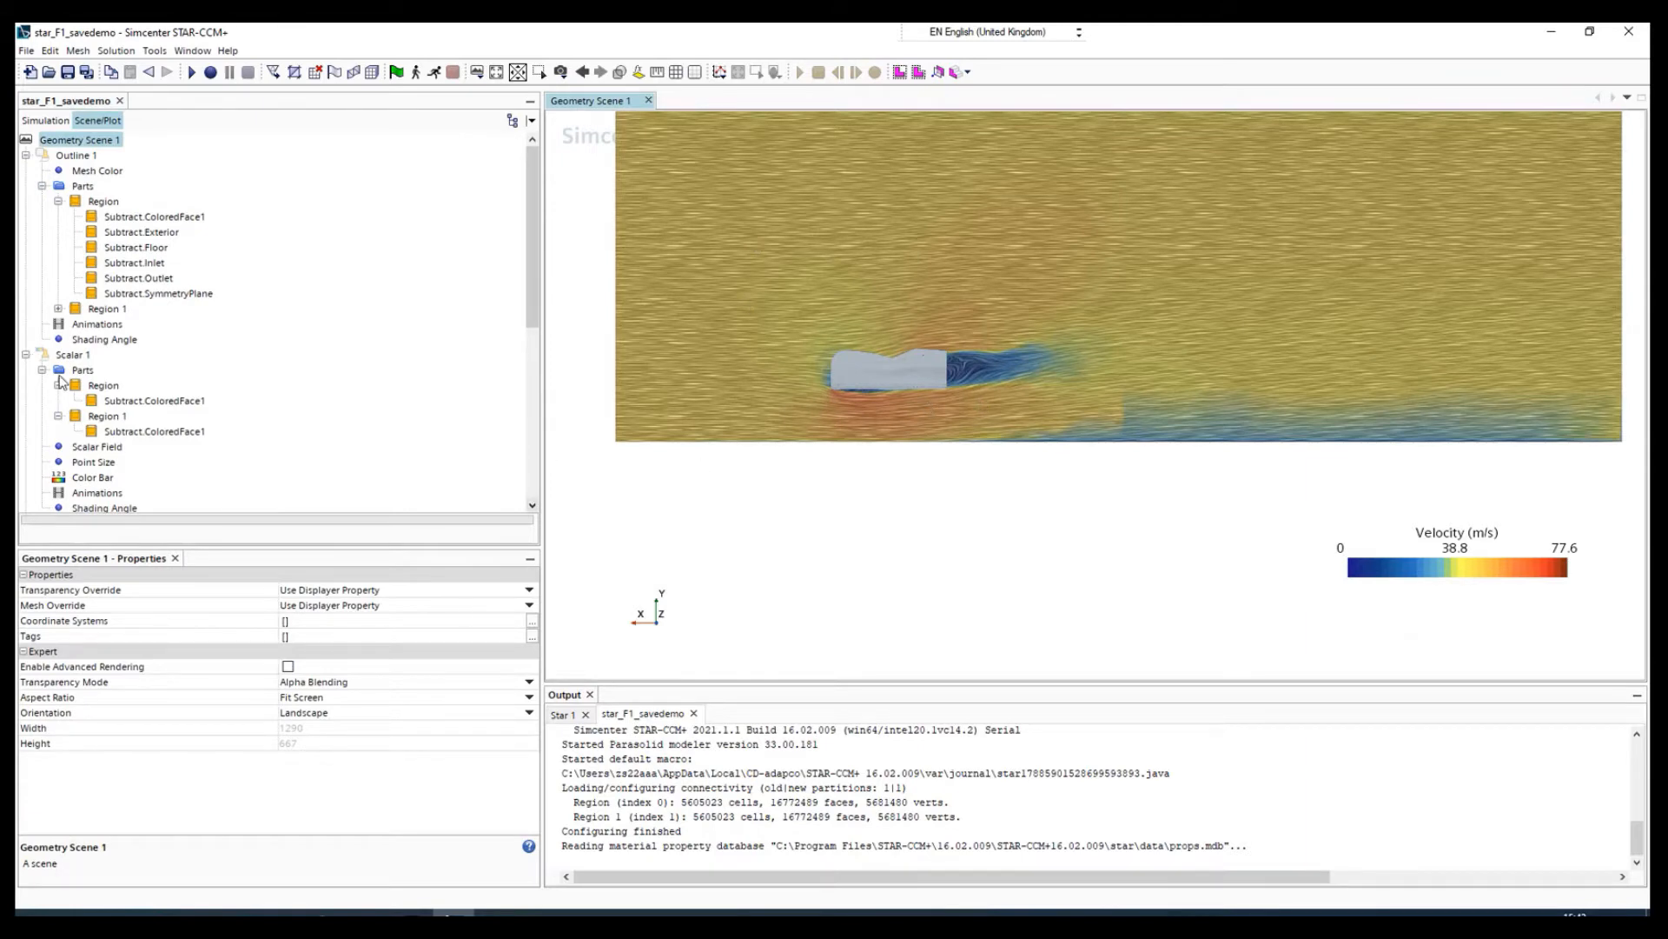
pyautogui.scroll(-2, 103, 415)
pyautogui.click(72, 263)
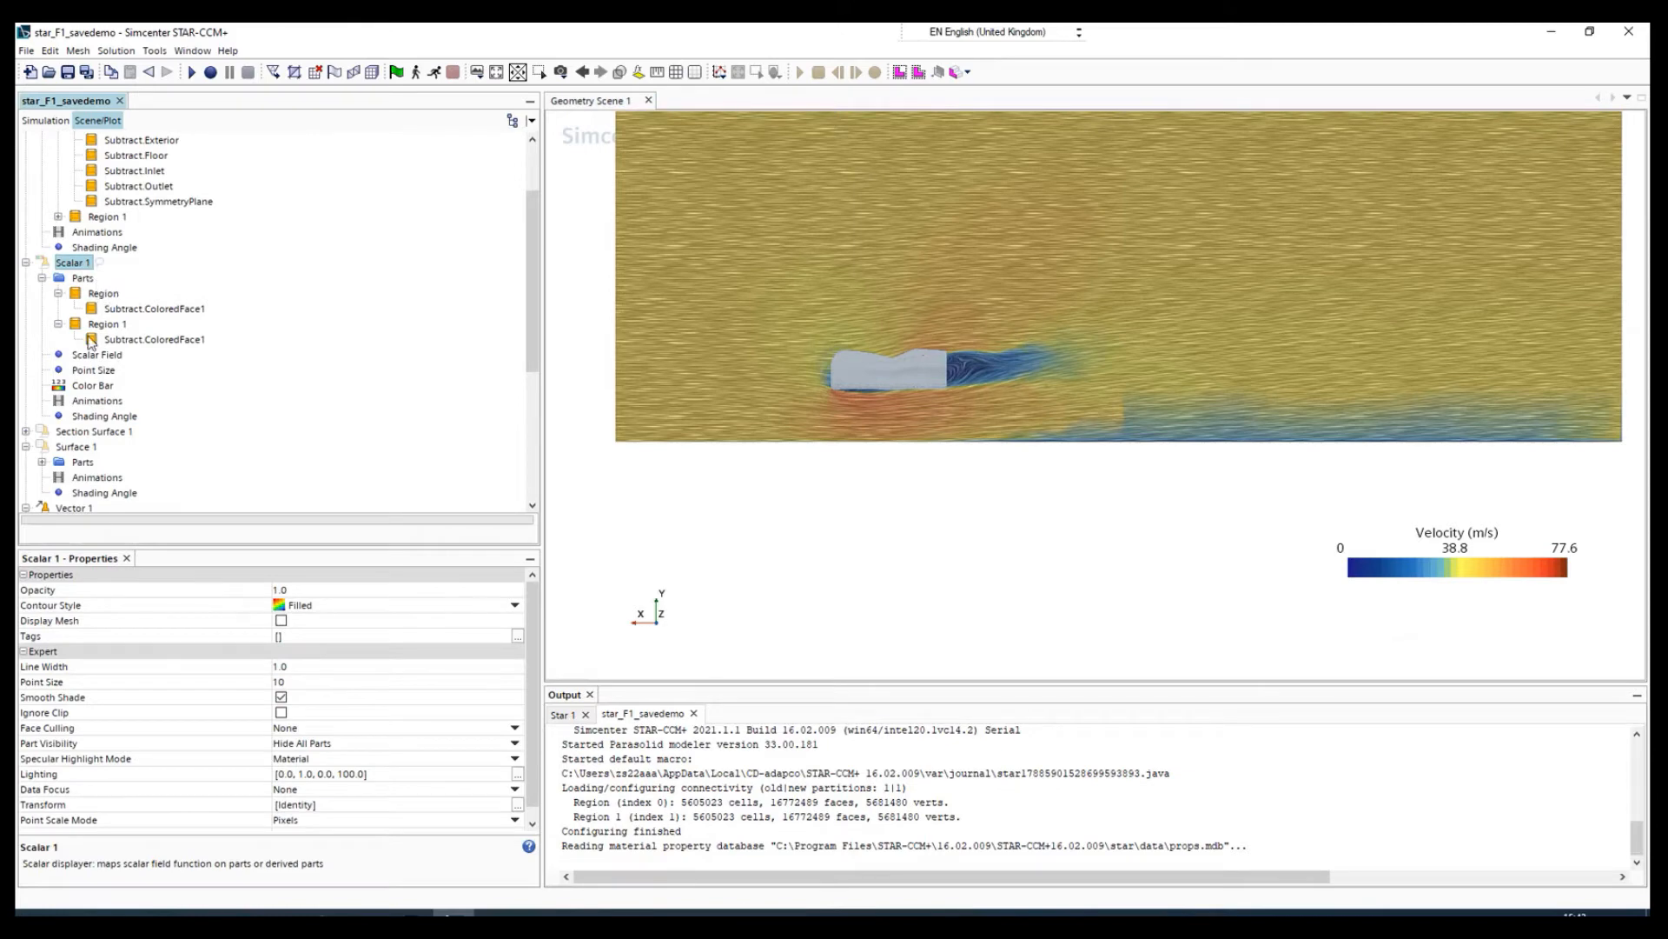
pyautogui.scroll(-3, 91, 342)
pyautogui.click(74, 370)
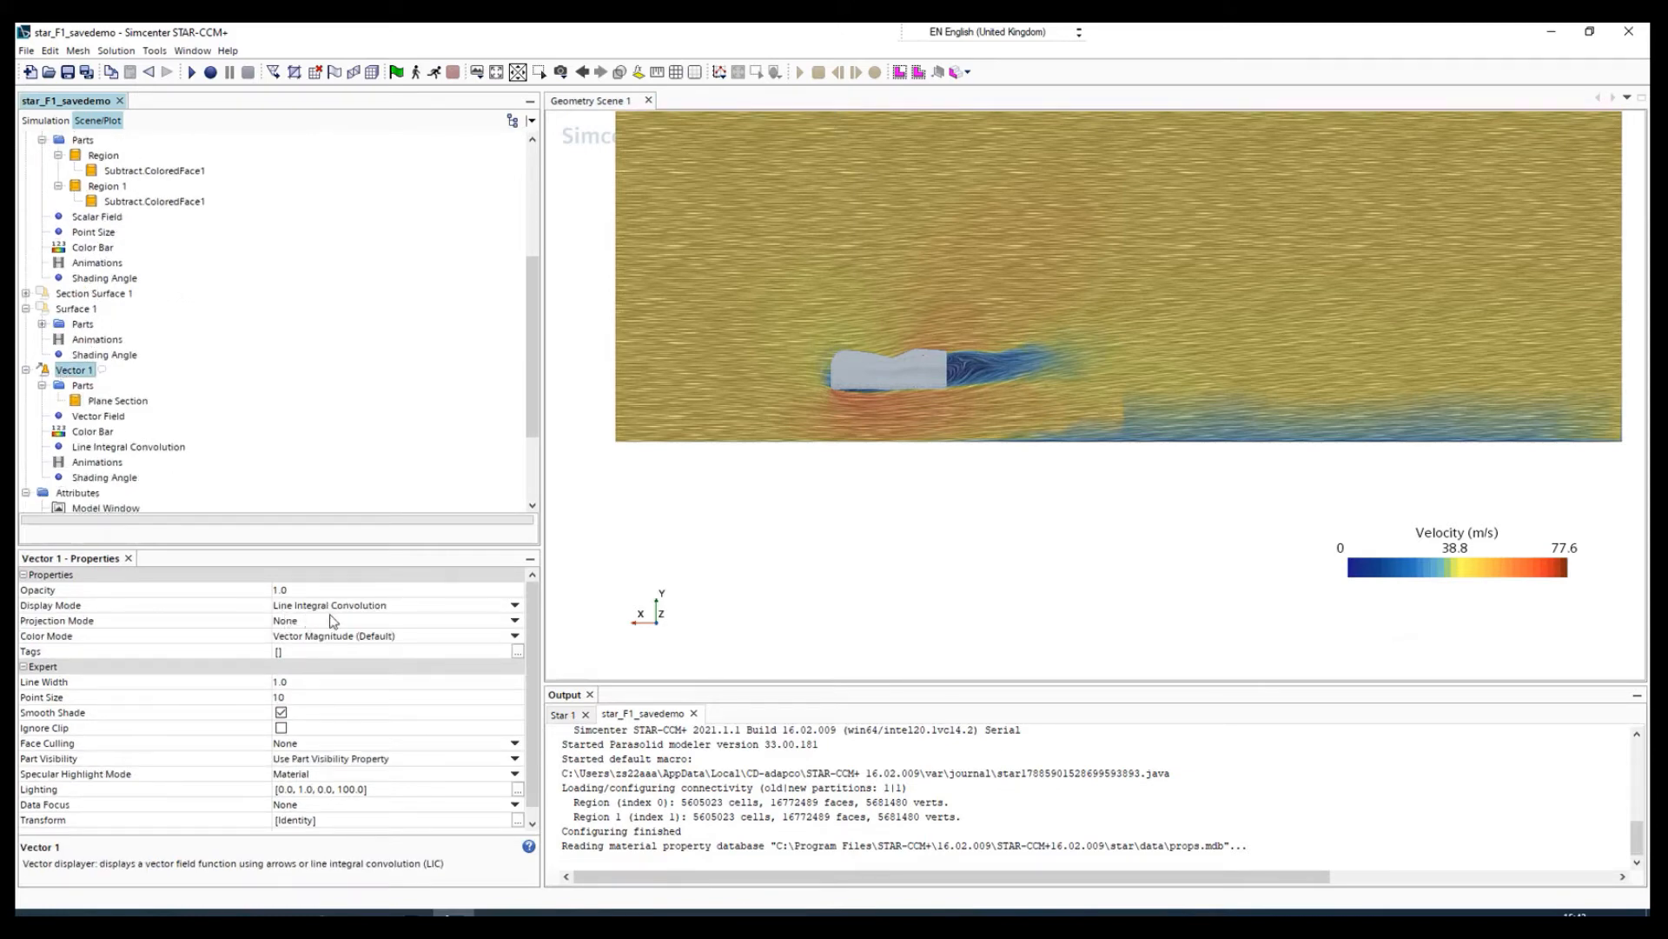
# - Examine the line integral convolution flow pattern on the plane section around the front wing, close up and from several angles
pyautogui.scroll(2, 950, 348)
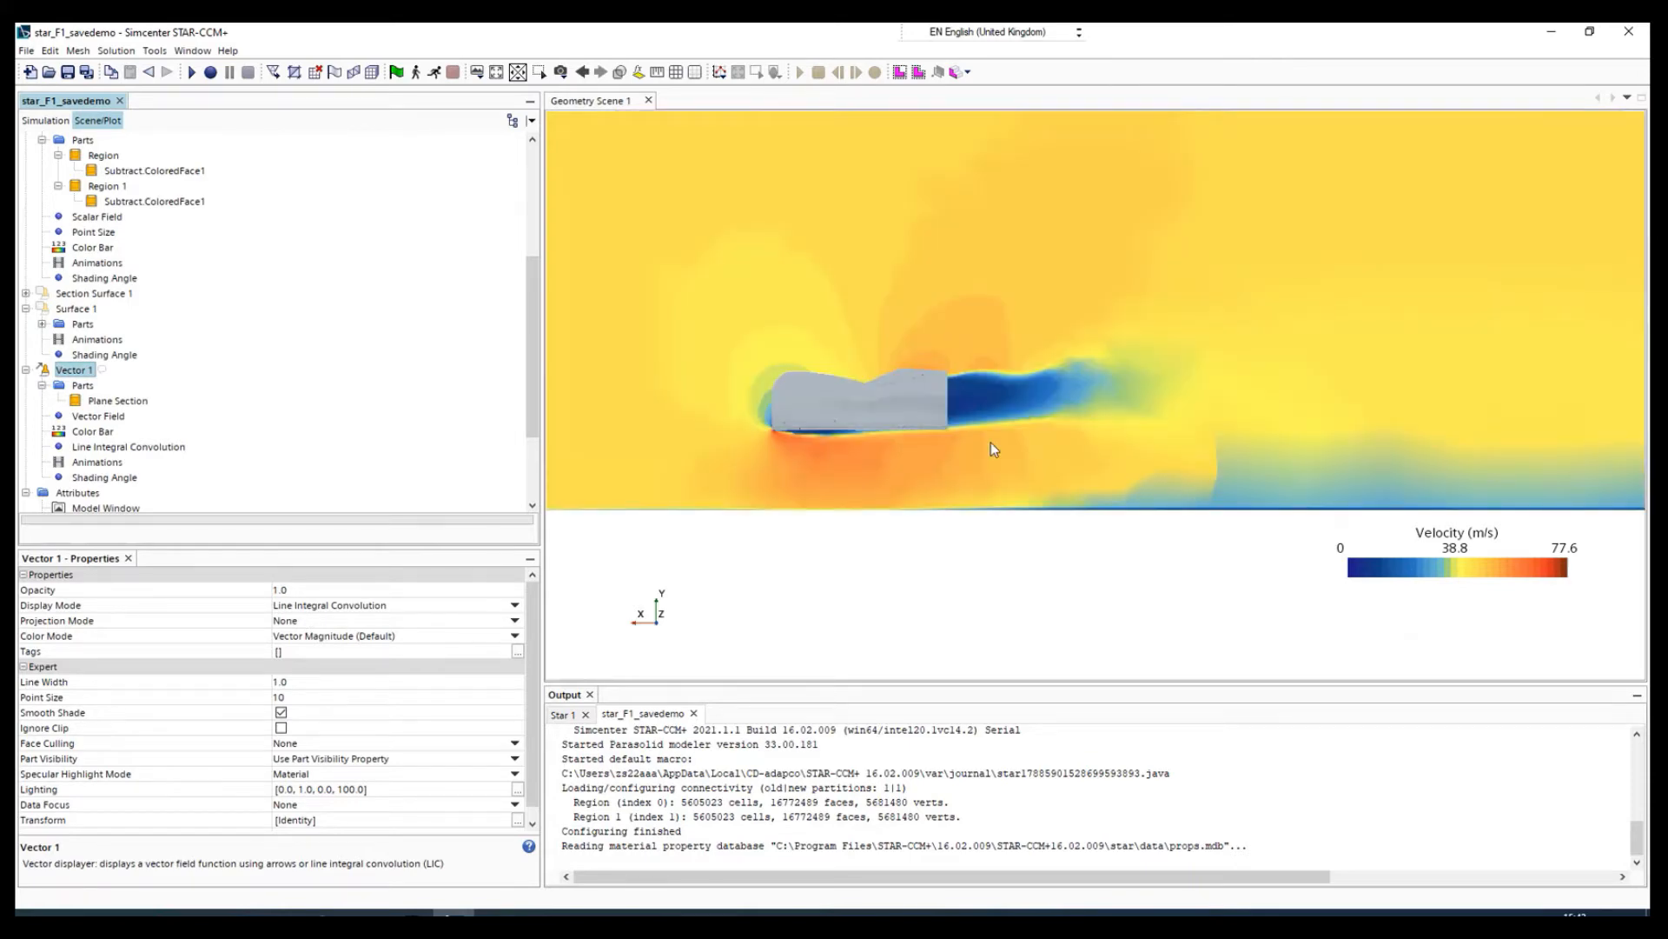
pyautogui.scroll(3, 991, 441)
pyautogui.moveTo(869, 425); pyautogui.dragTo(905, 362)
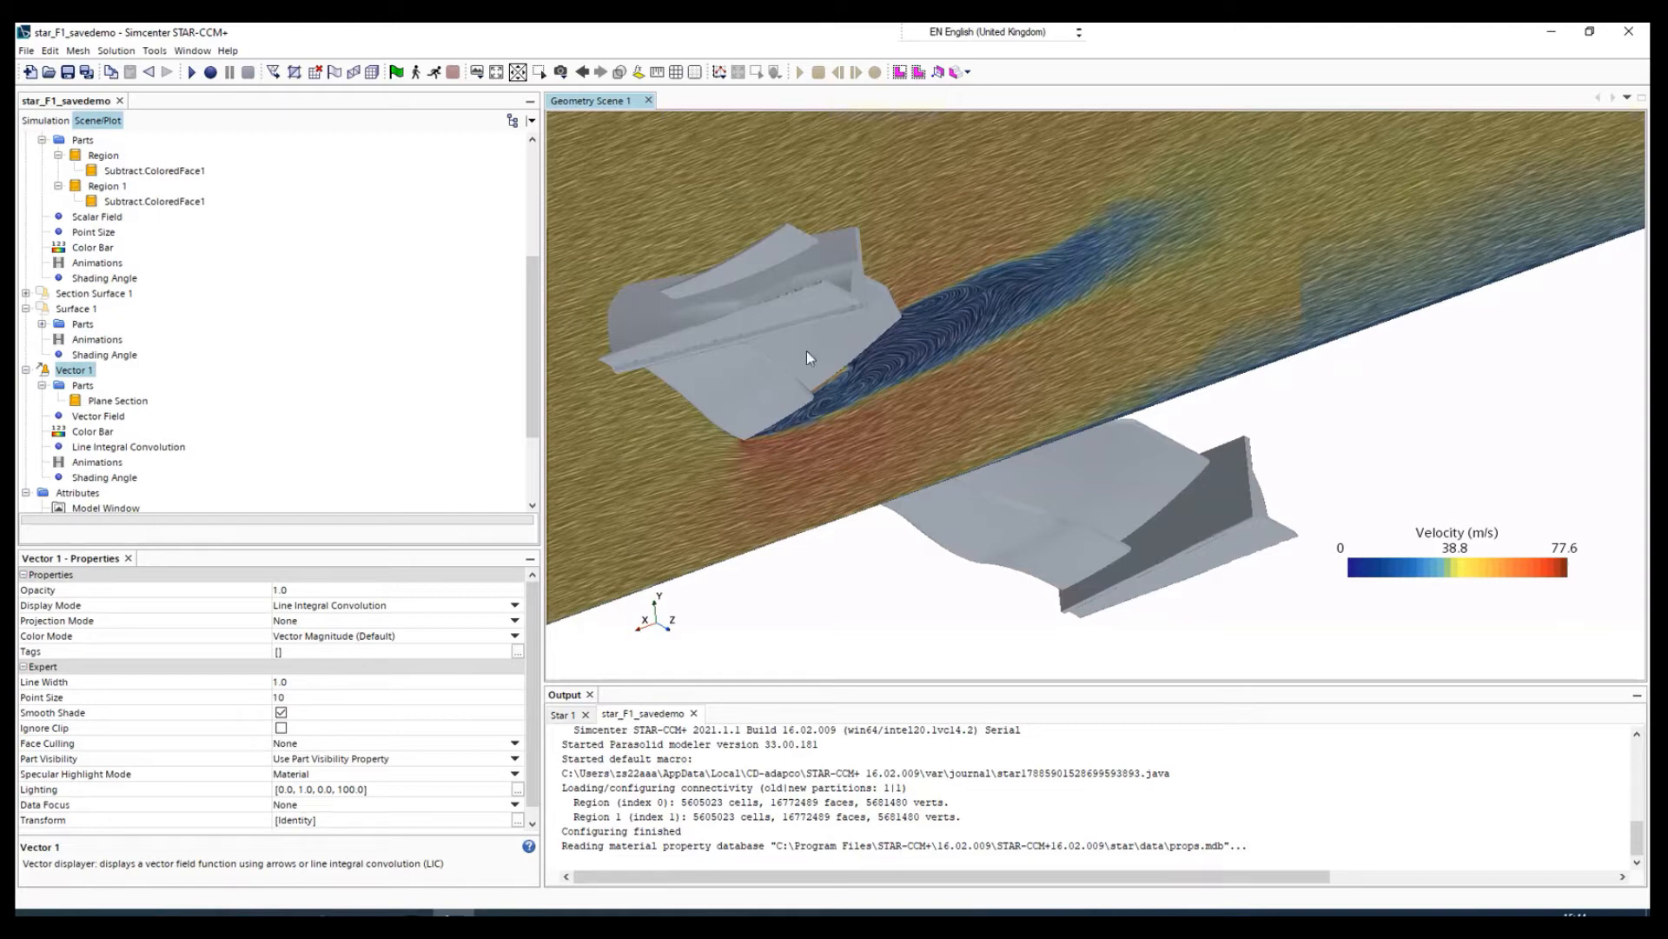
pyautogui.moveTo(807, 351); pyautogui.dragTo(928, 417)
pyautogui.scroll(-5, 928, 417)
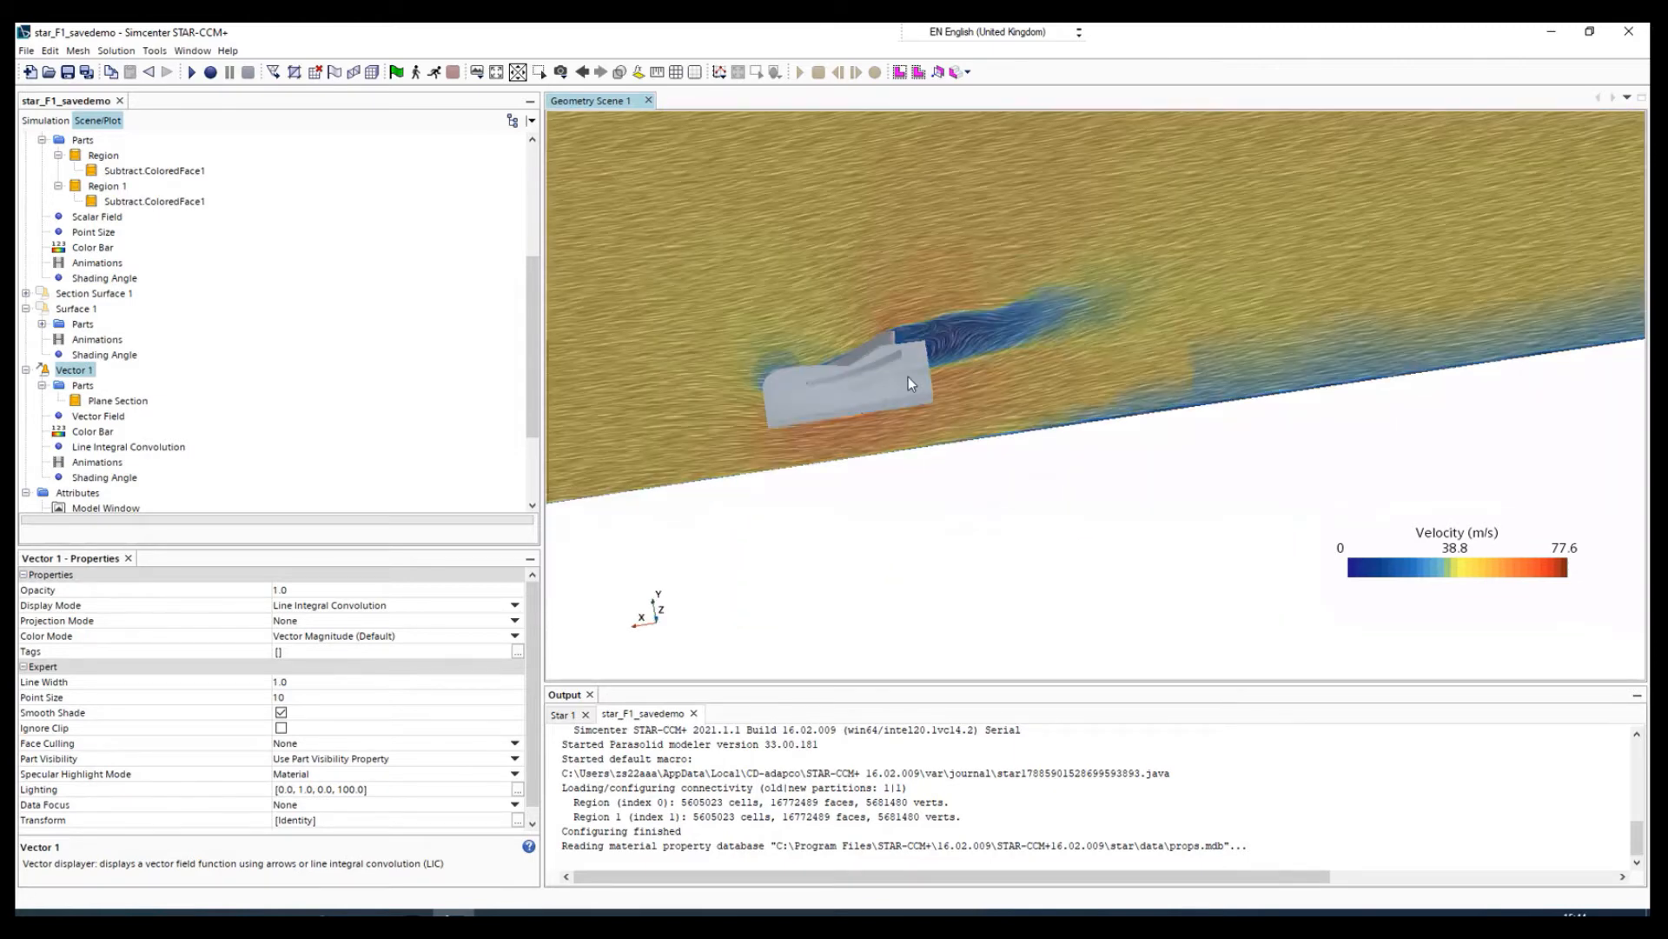
pyautogui.moveTo(974, 384); pyautogui.dragTo(1016, 352)
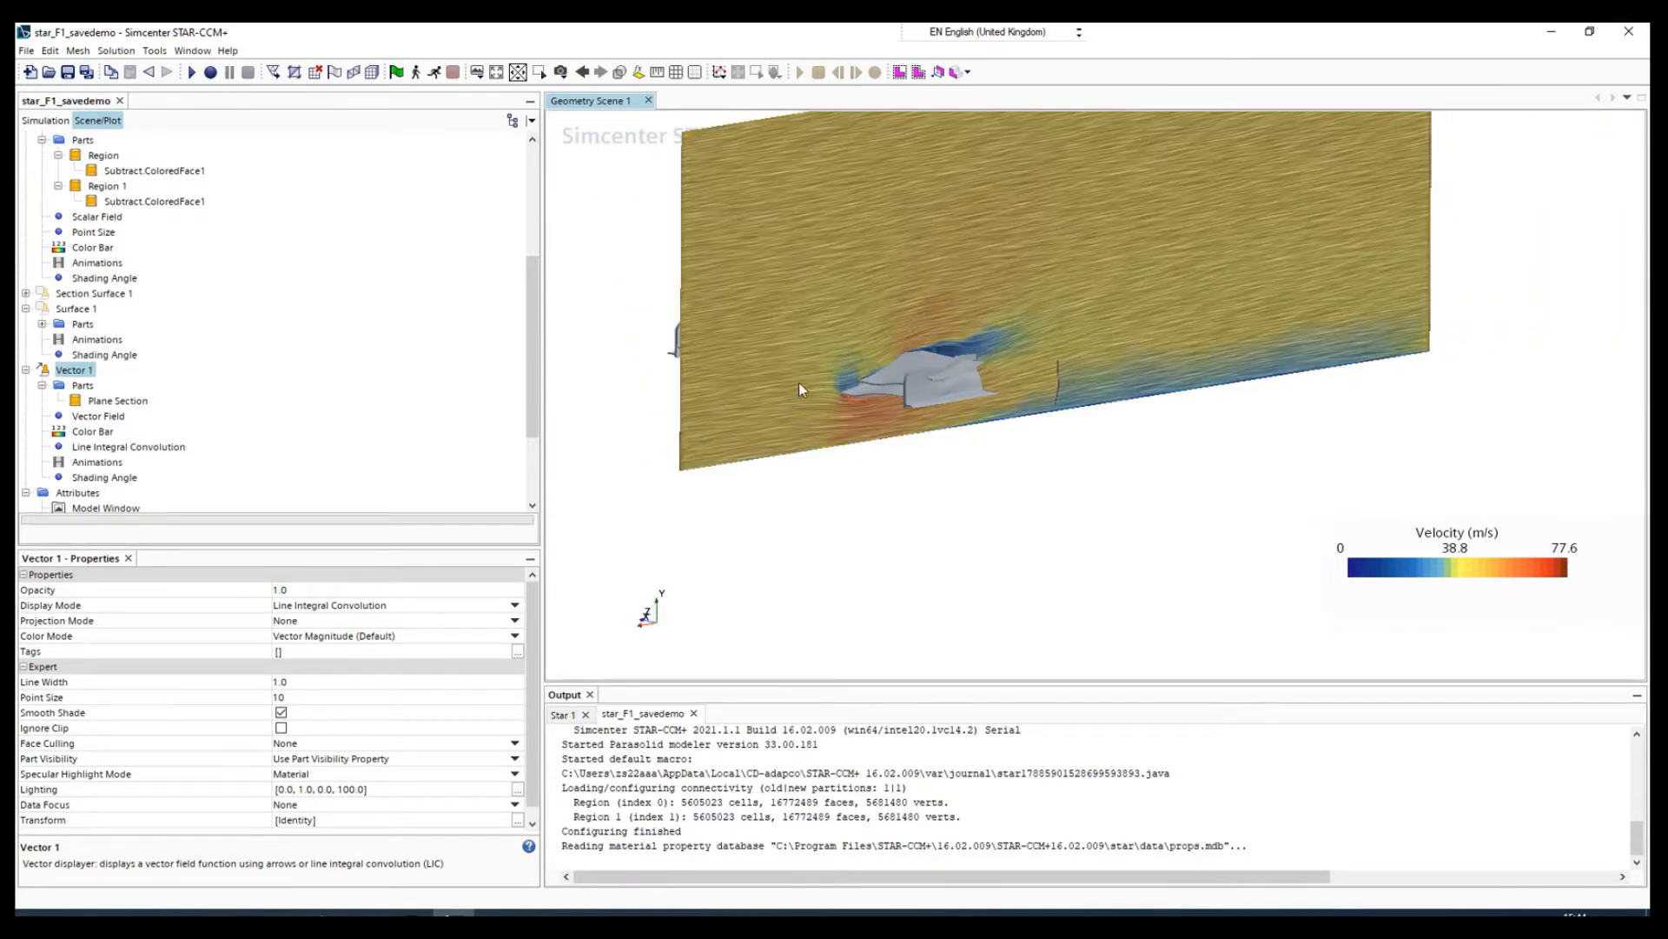
pyautogui.moveTo(799, 388)
pyautogui.mouseDown()
pyautogui.moveTo(928, 354)
pyautogui.moveTo(707, 383)
pyautogui.mouseUp()
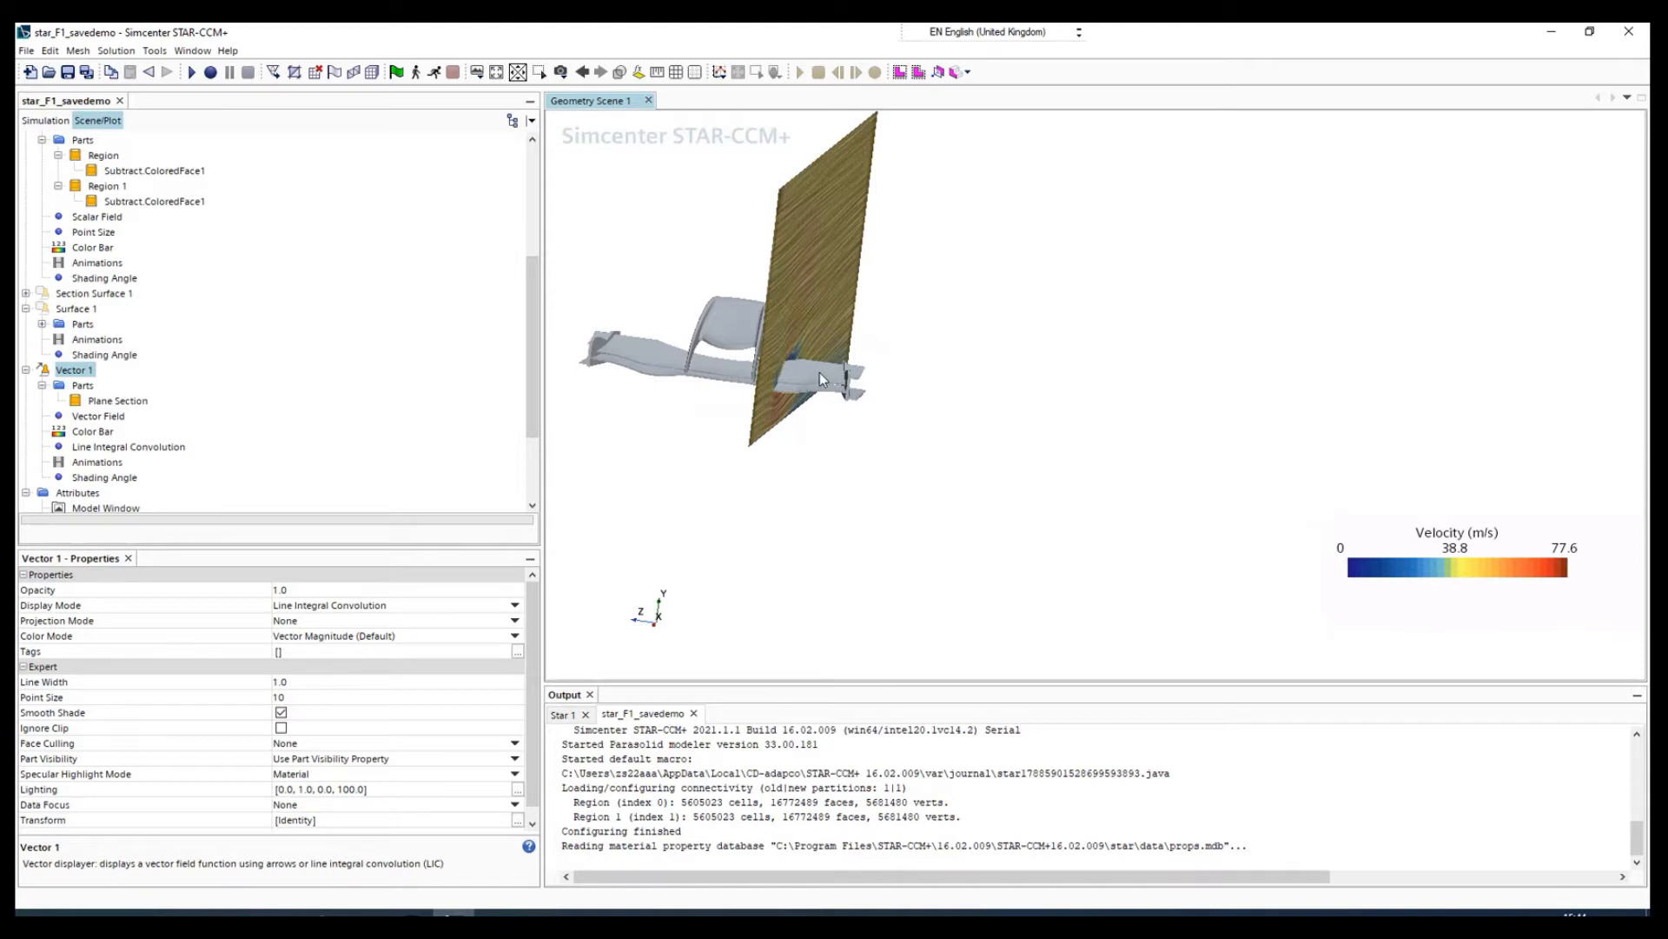
pyautogui.moveTo(846, 380); pyautogui.dragTo(685, 379)
pyautogui.moveTo(795, 394); pyautogui.dragTo(721, 362)
pyautogui.scroll(5, 730, 354)
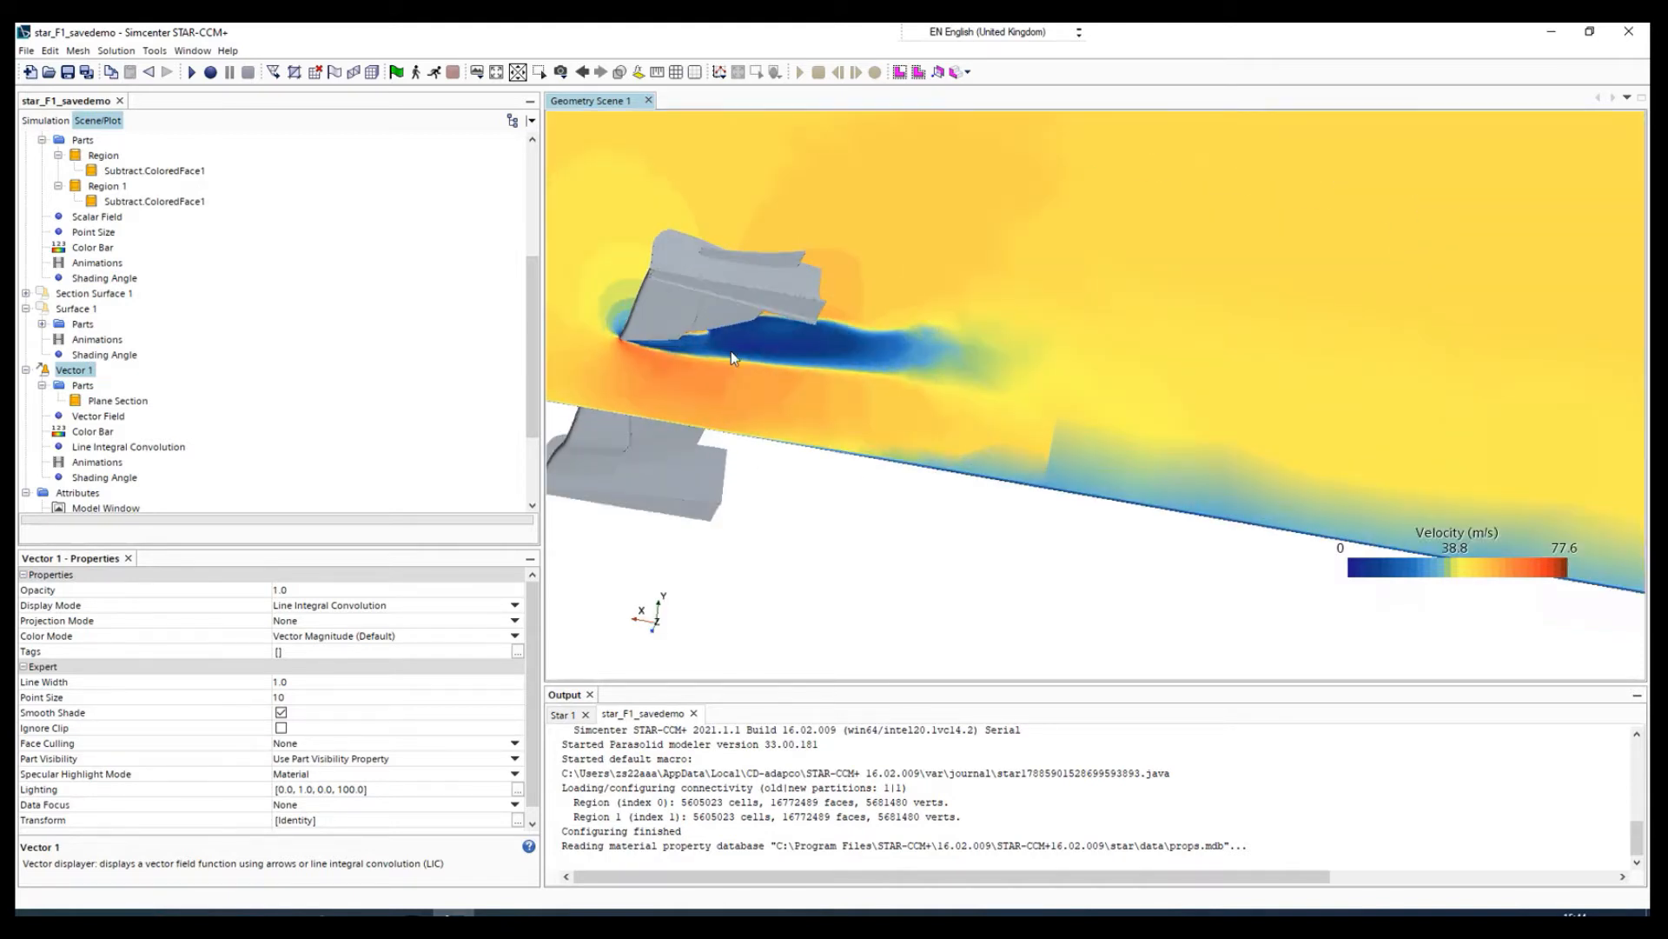
pyautogui.scroll(-3, 733, 357)
pyautogui.moveTo(775, 398); pyautogui.dragTo(641, 389)
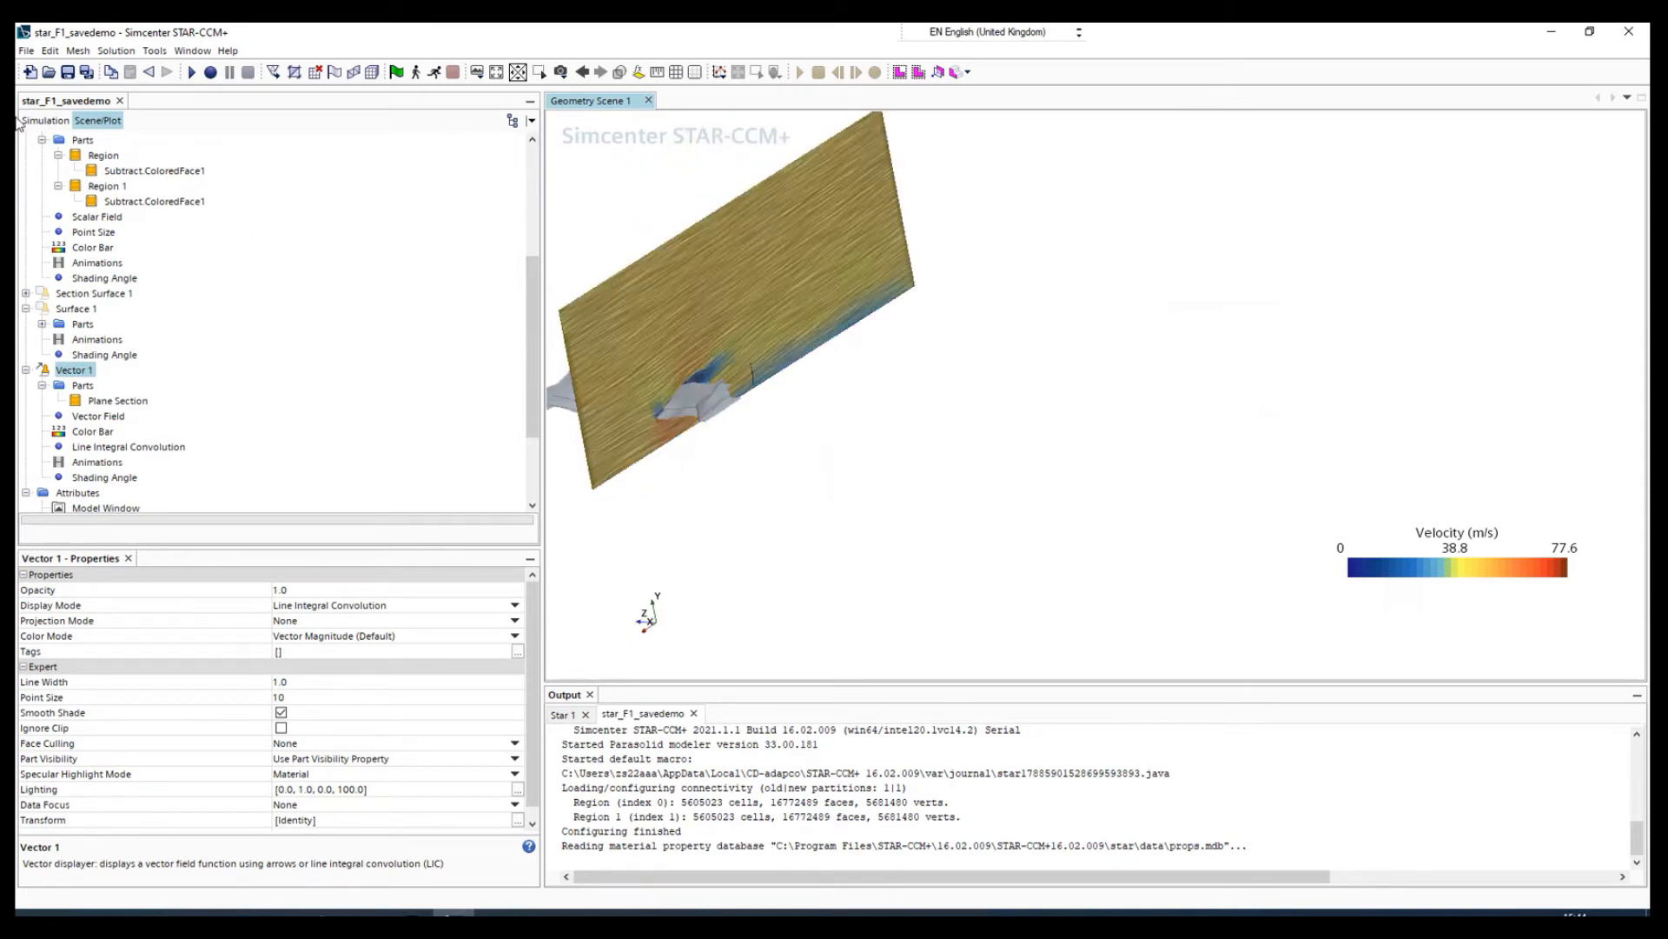
# - Return to the simulation tree, collapse Scenes and list the existing plots
pyautogui.click(44, 120)
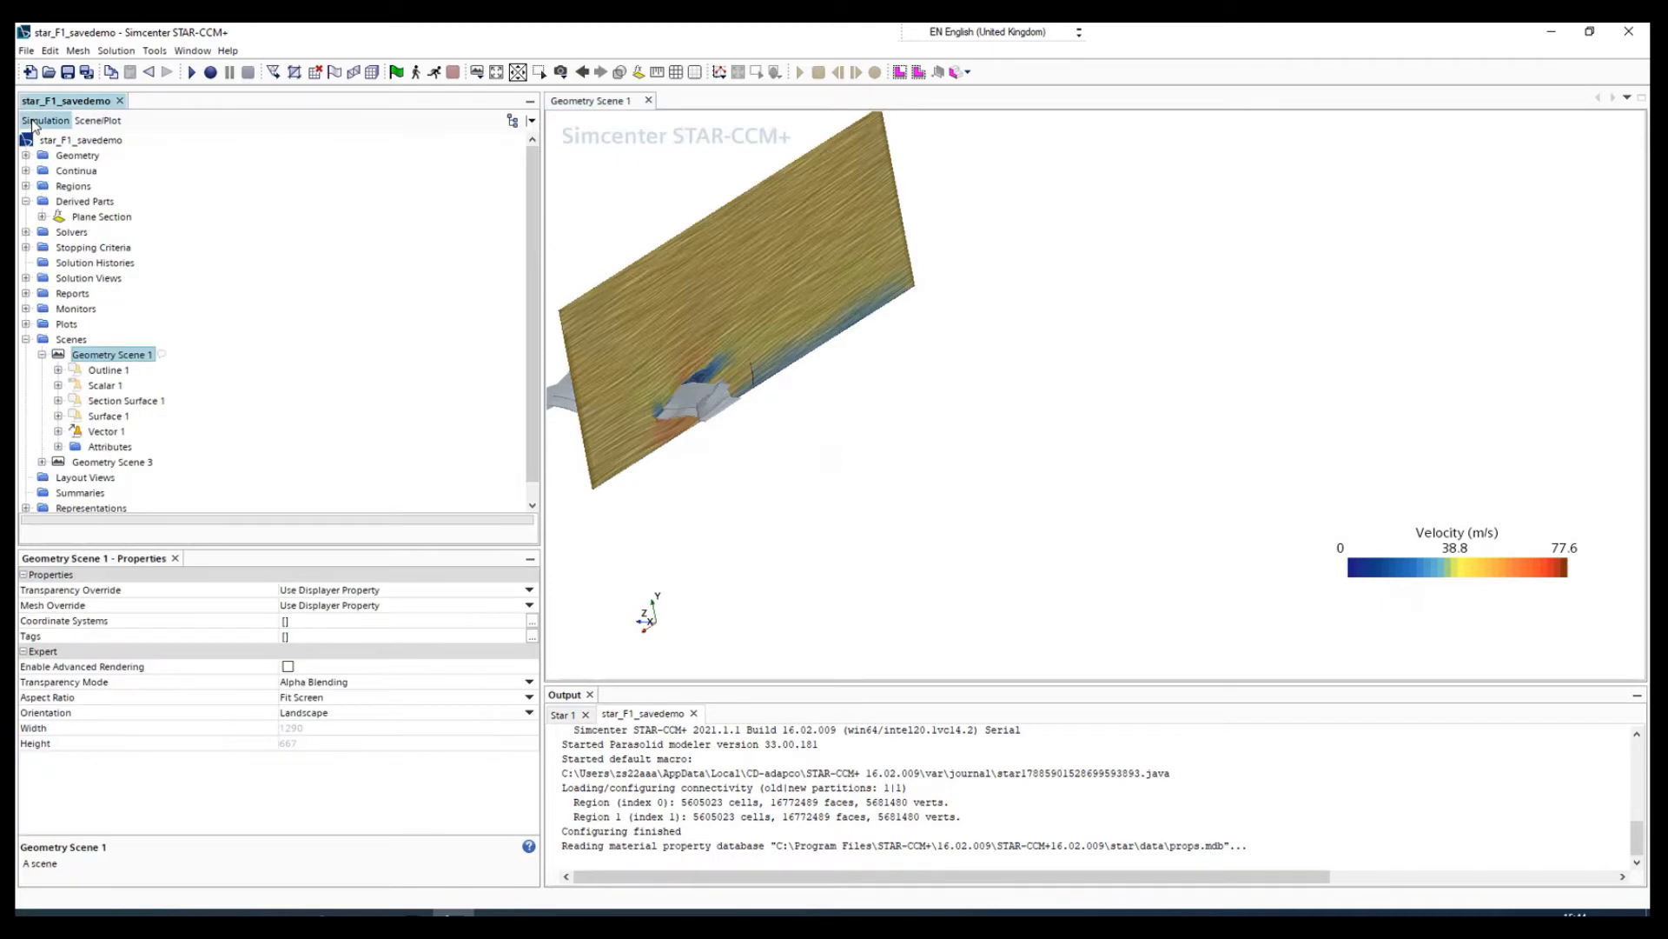
pyautogui.moveTo(772, 416); pyautogui.dragTo(835, 392)
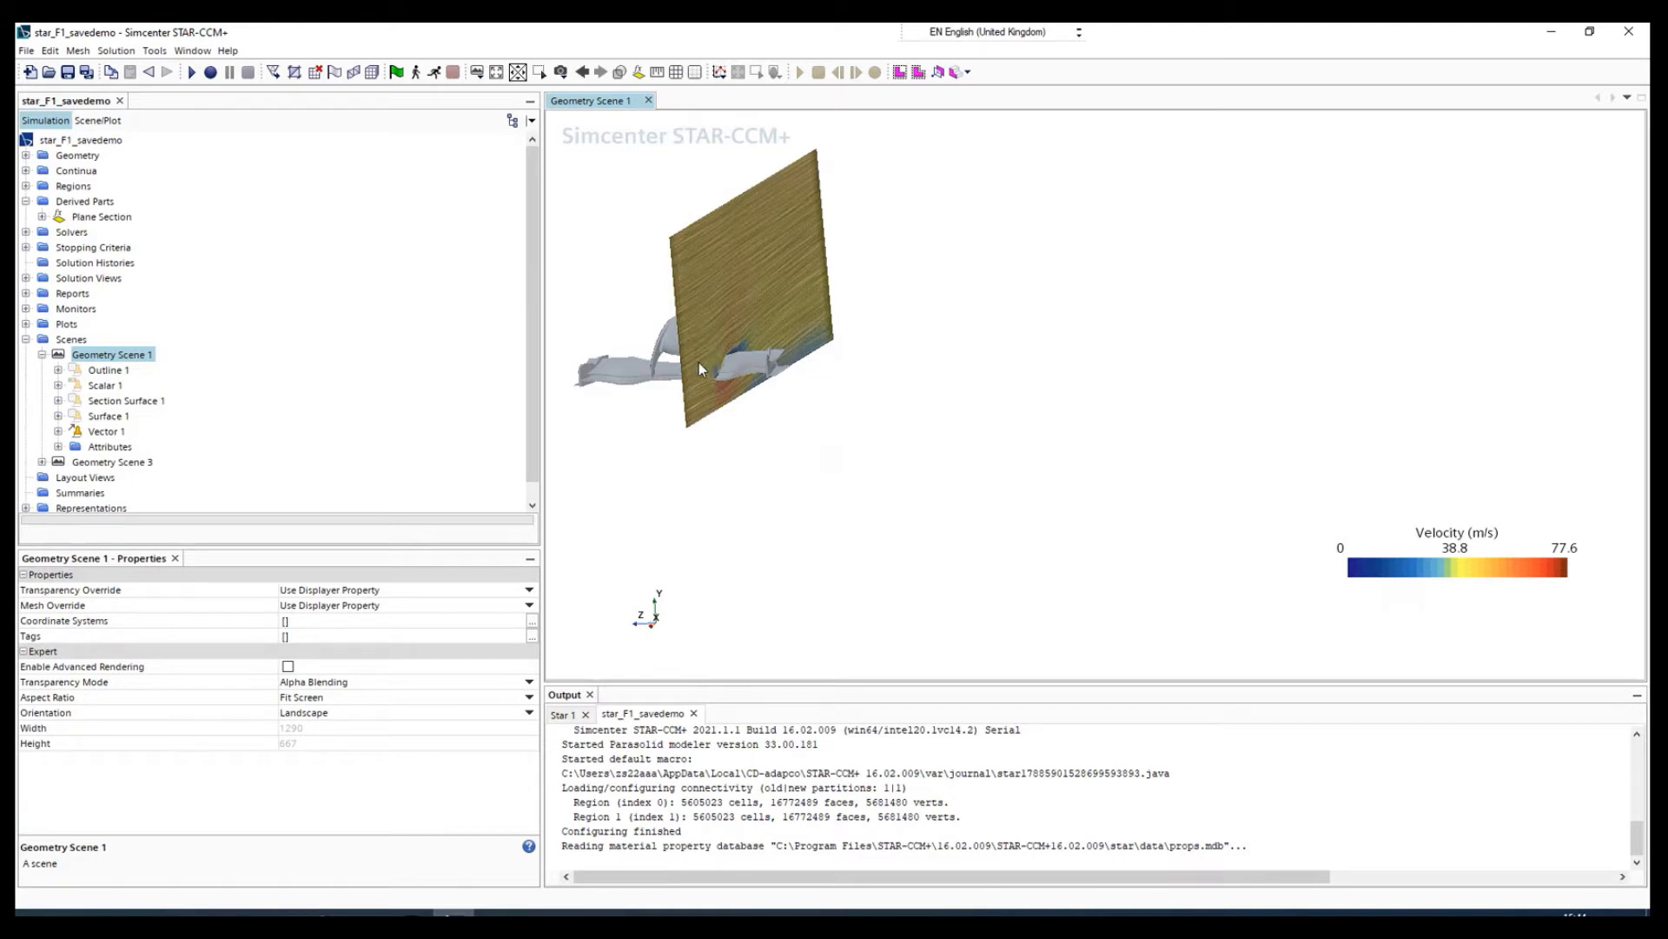
pyautogui.doubleClick(41, 341)
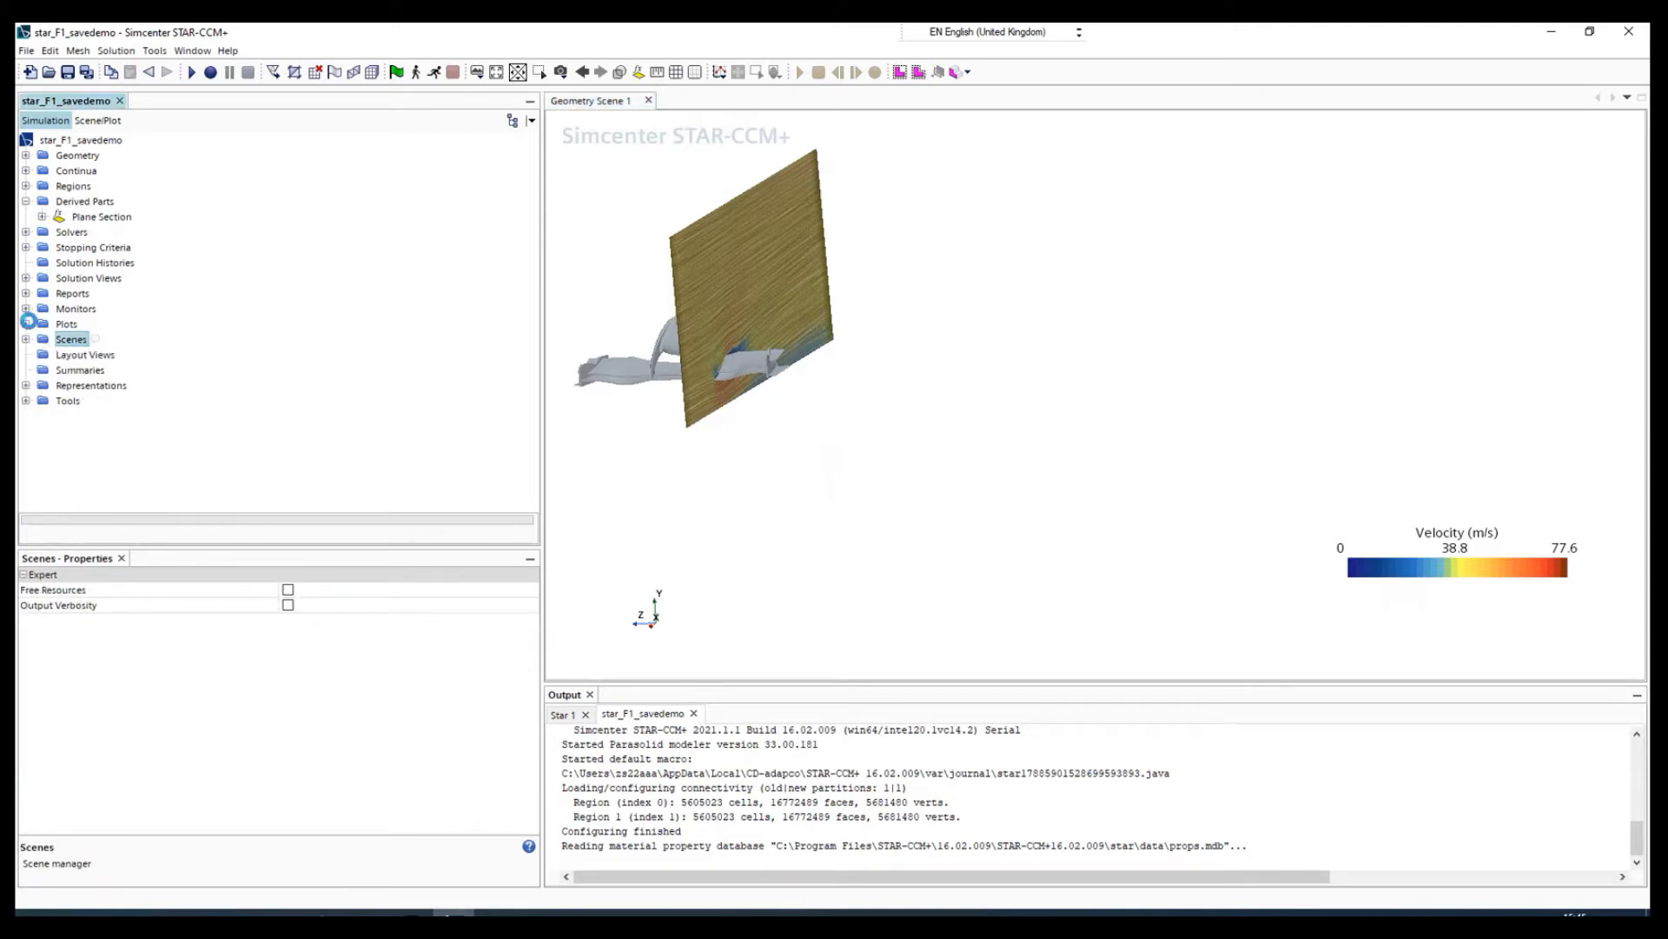
pyautogui.click(26, 323)
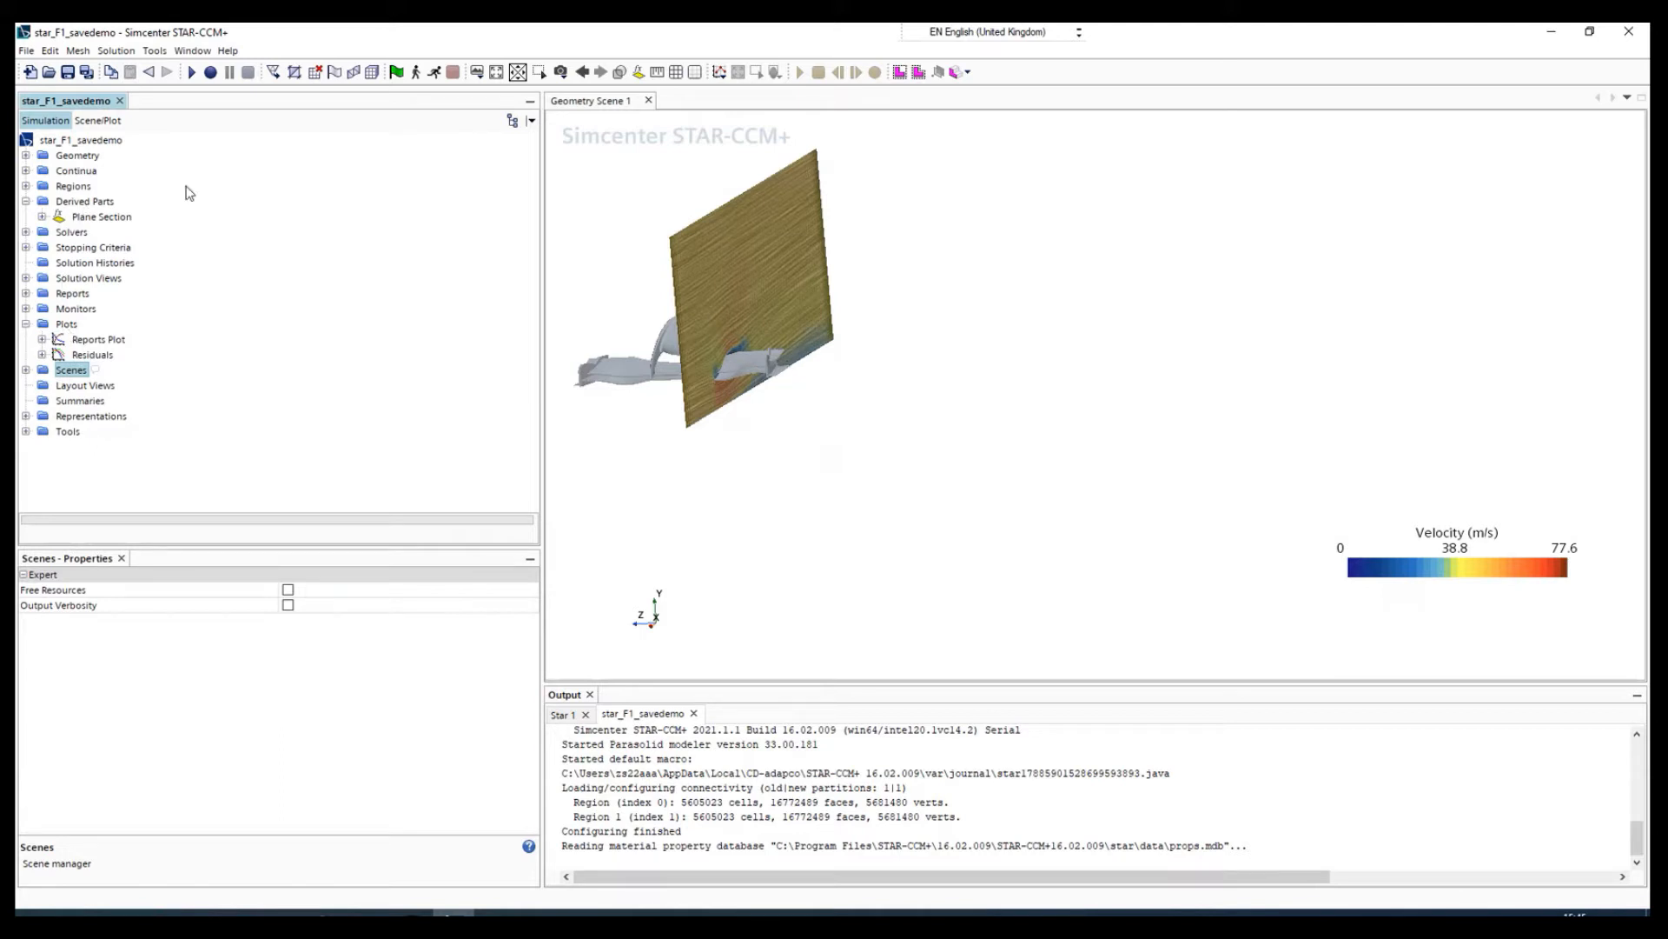
# - Start creating a new line probe under Derived Parts
pyautogui.click(87, 201)
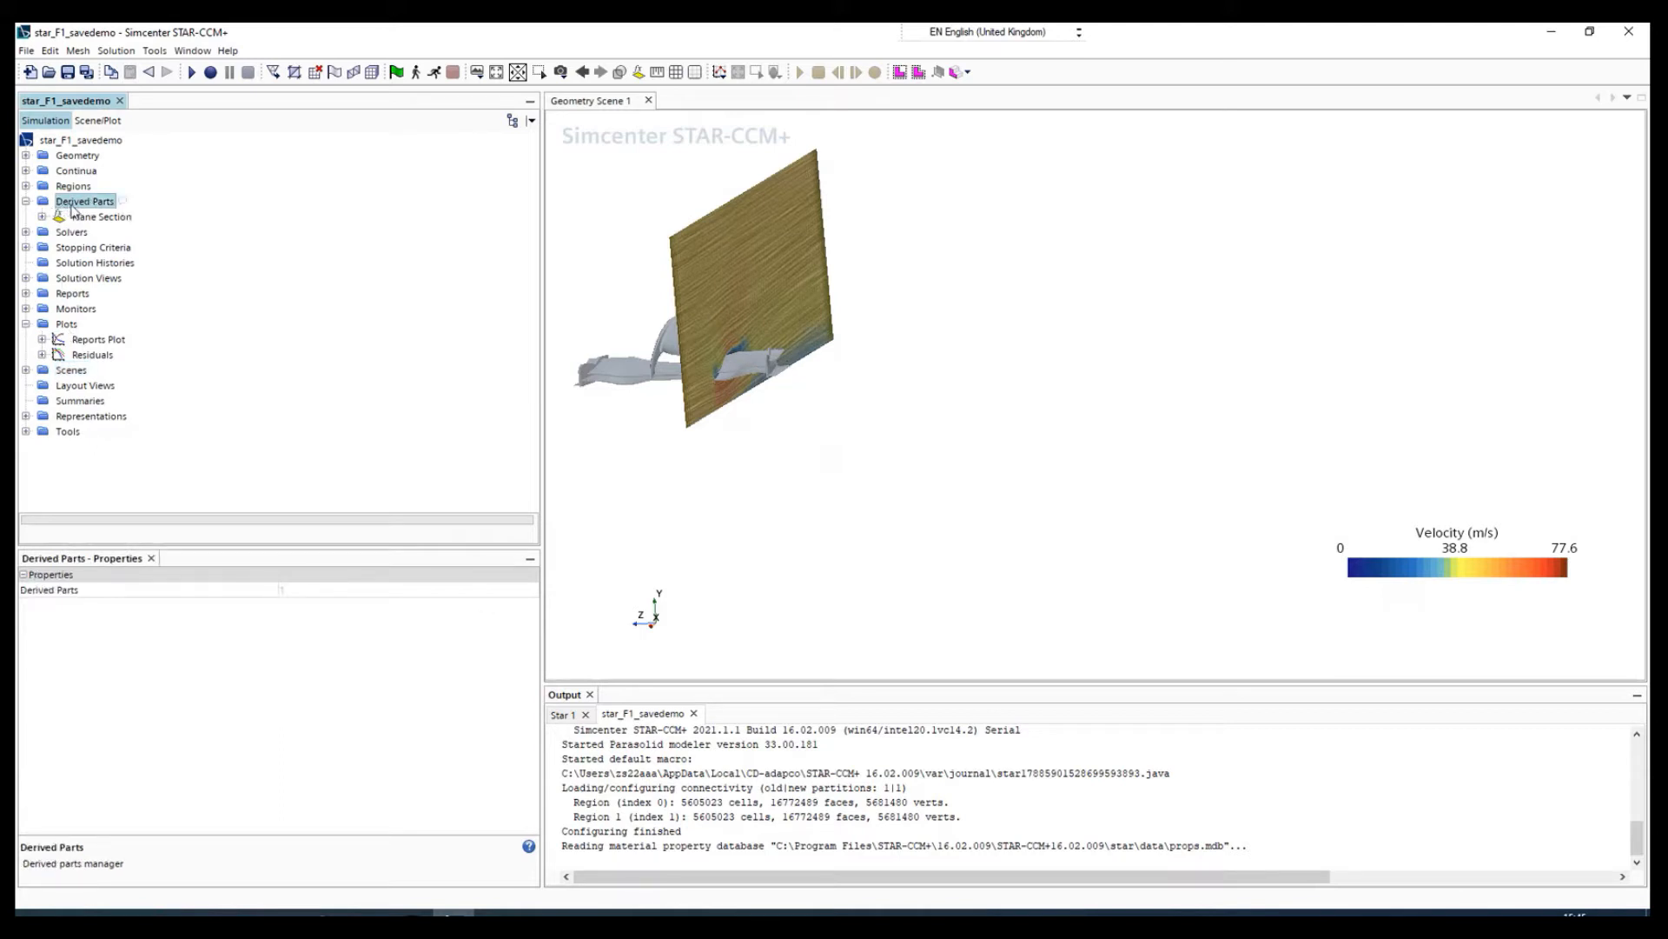
pyautogui.rightClick(73, 207)
pyautogui.moveTo(135, 217)
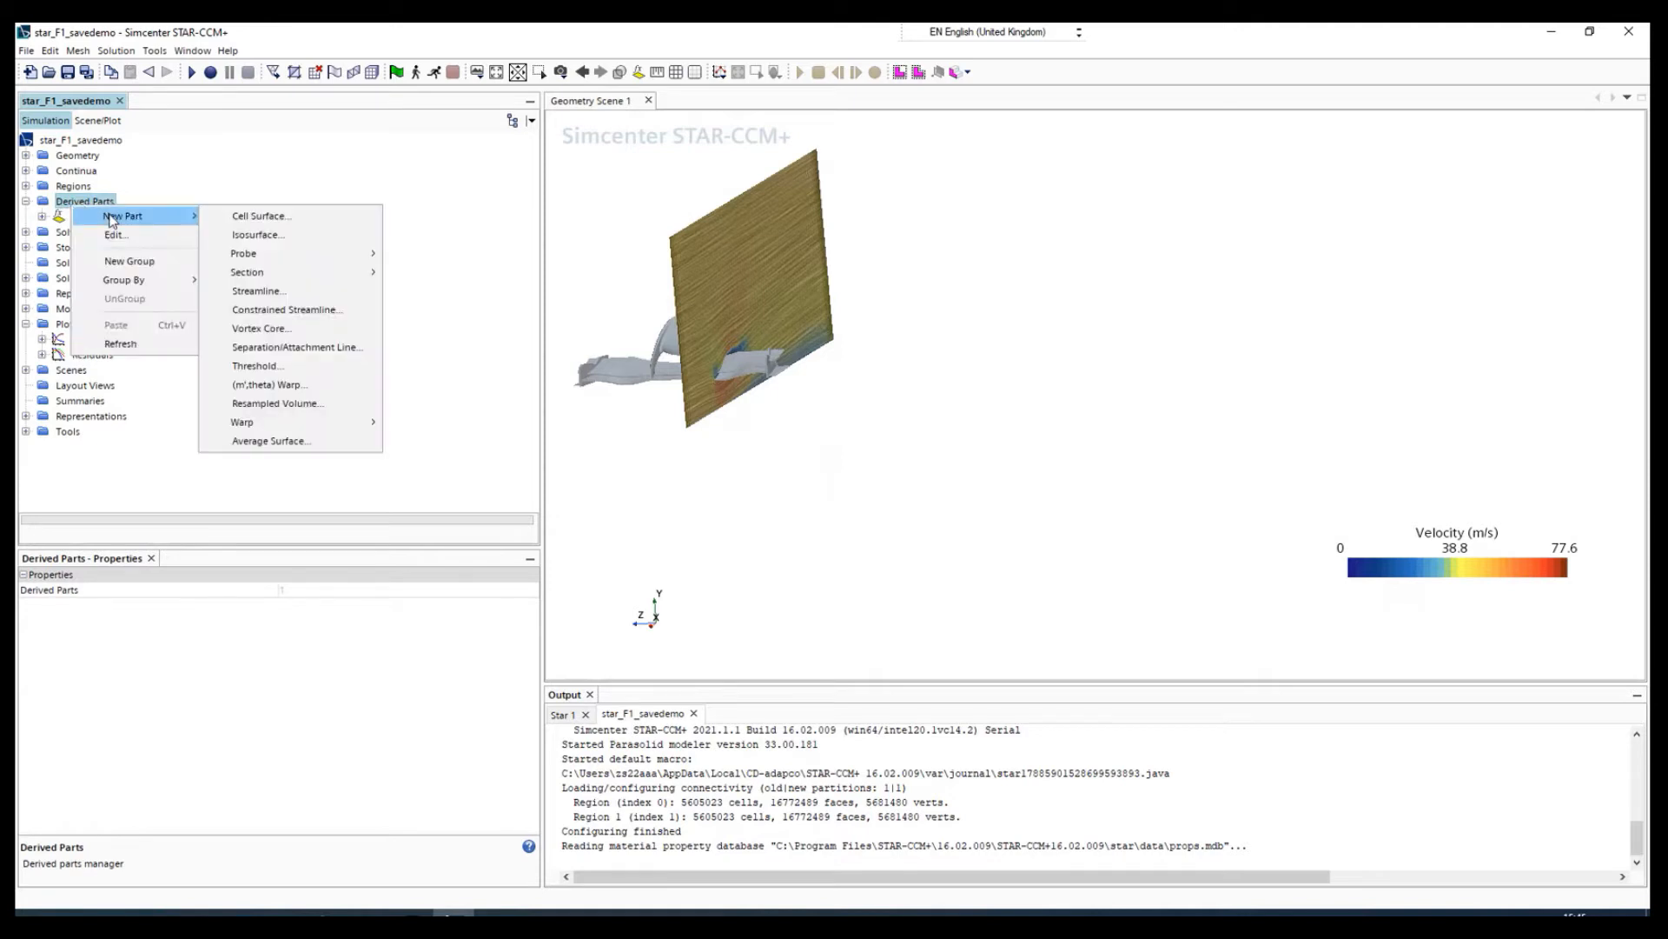
pyautogui.moveTo(322, 254)
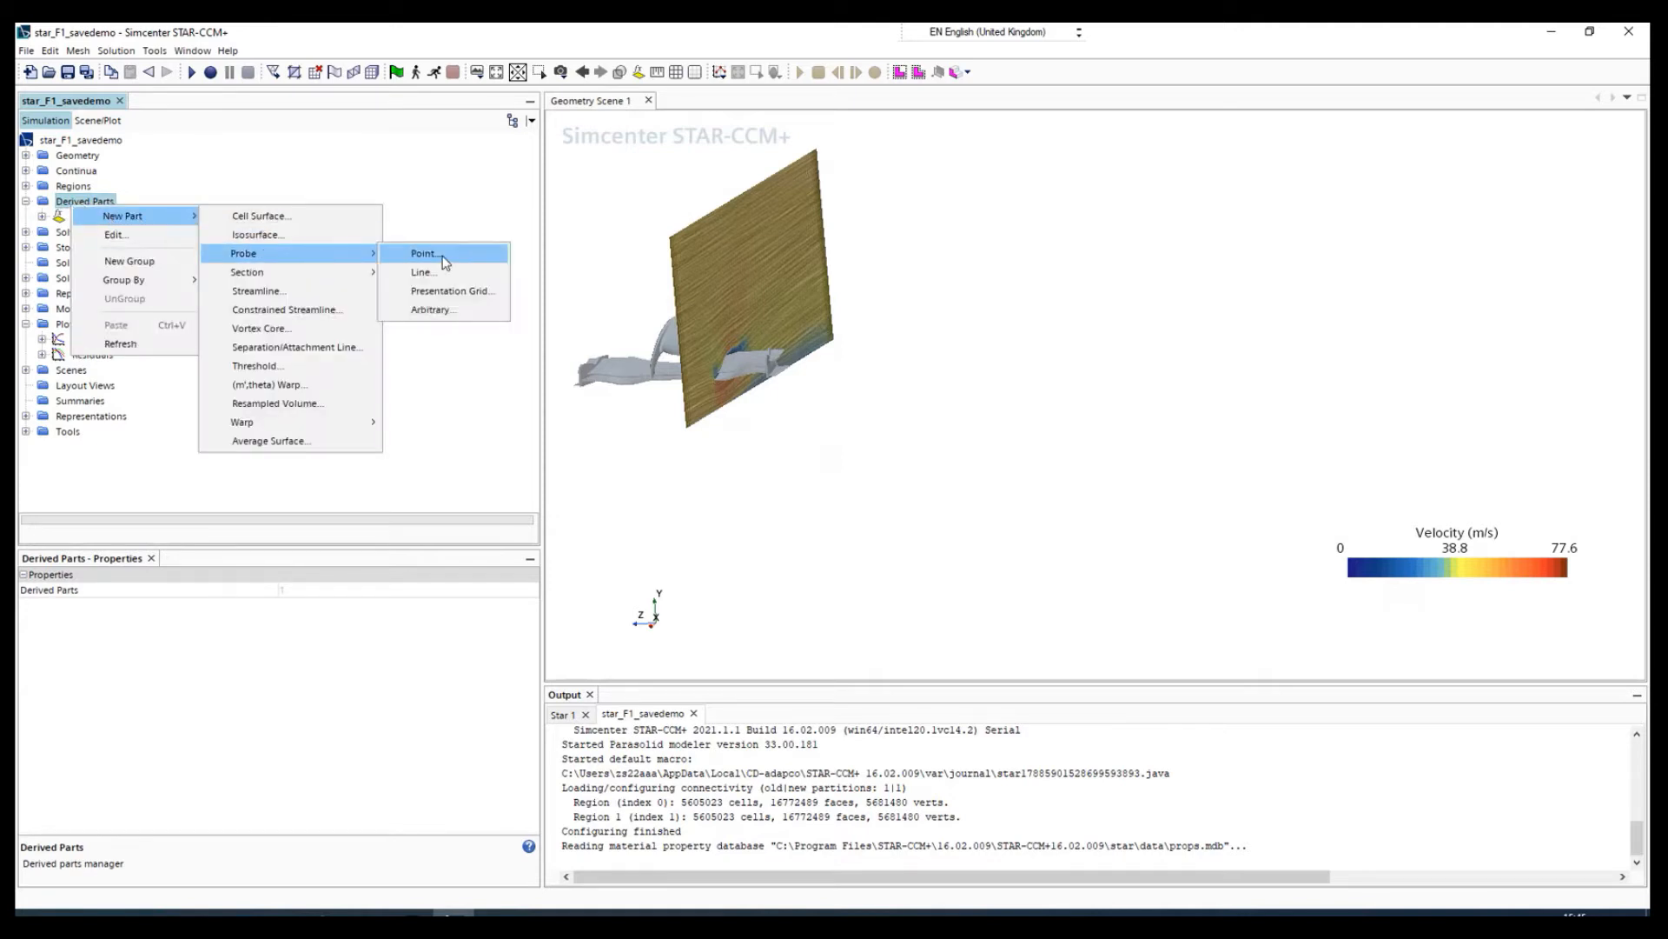
pyautogui.click(421, 272)
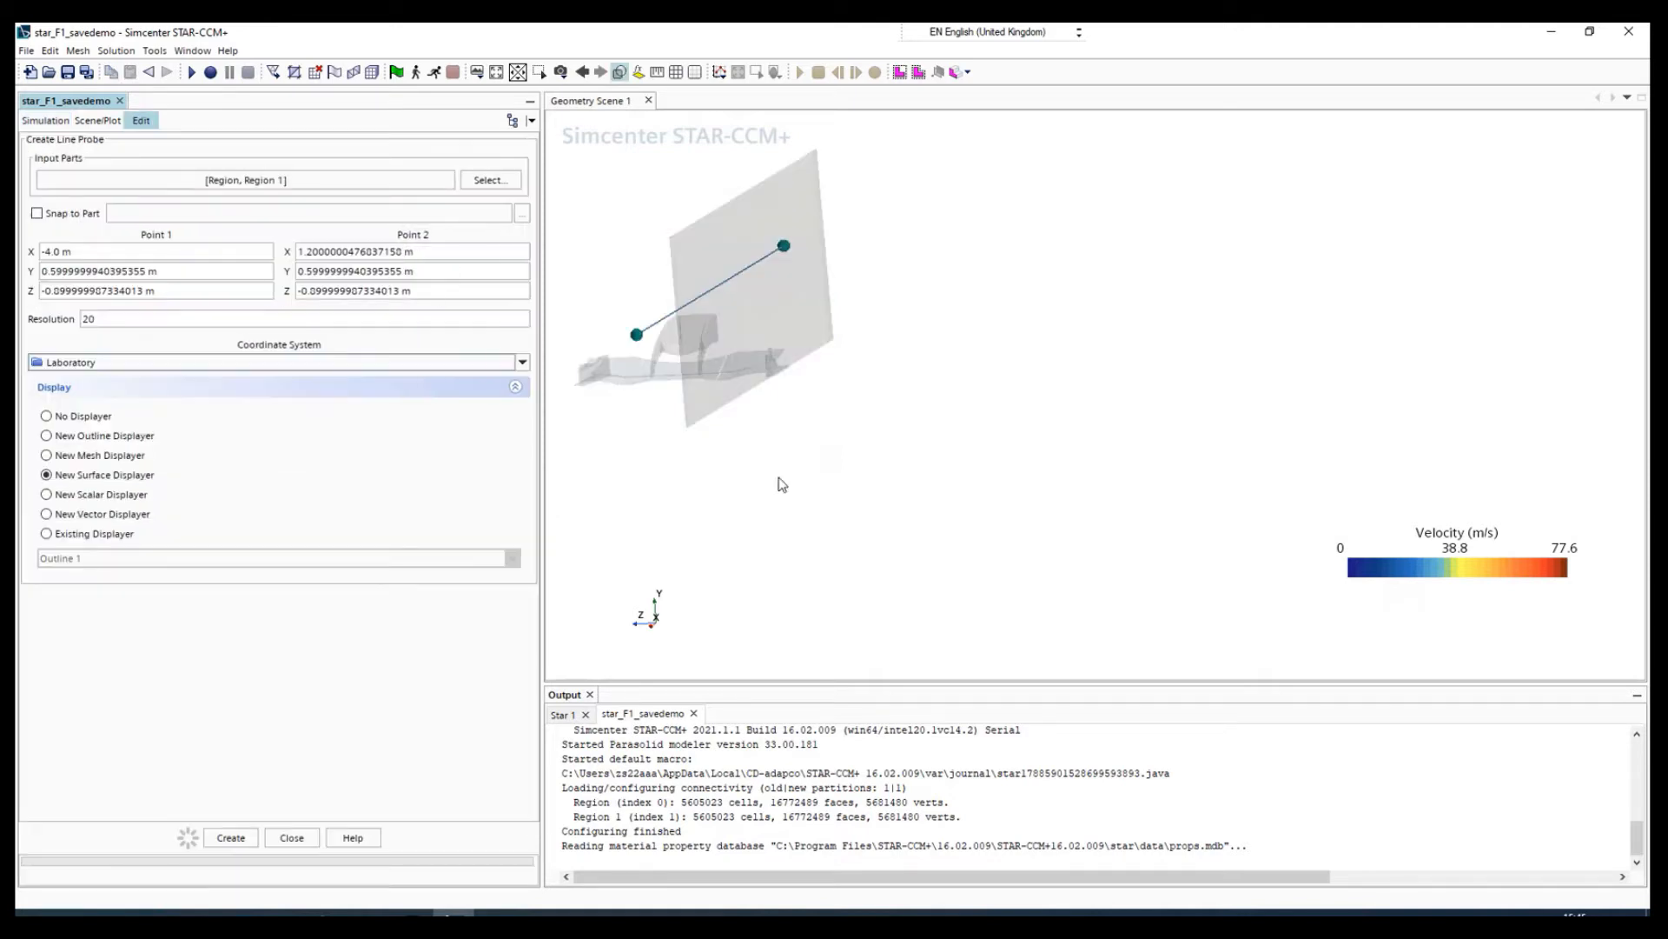
# - Orient the view to -Z with +Y up so the line probe is seen side-on against the plane section
pyautogui.moveTo(779, 480); pyautogui.dragTo(745, 473)
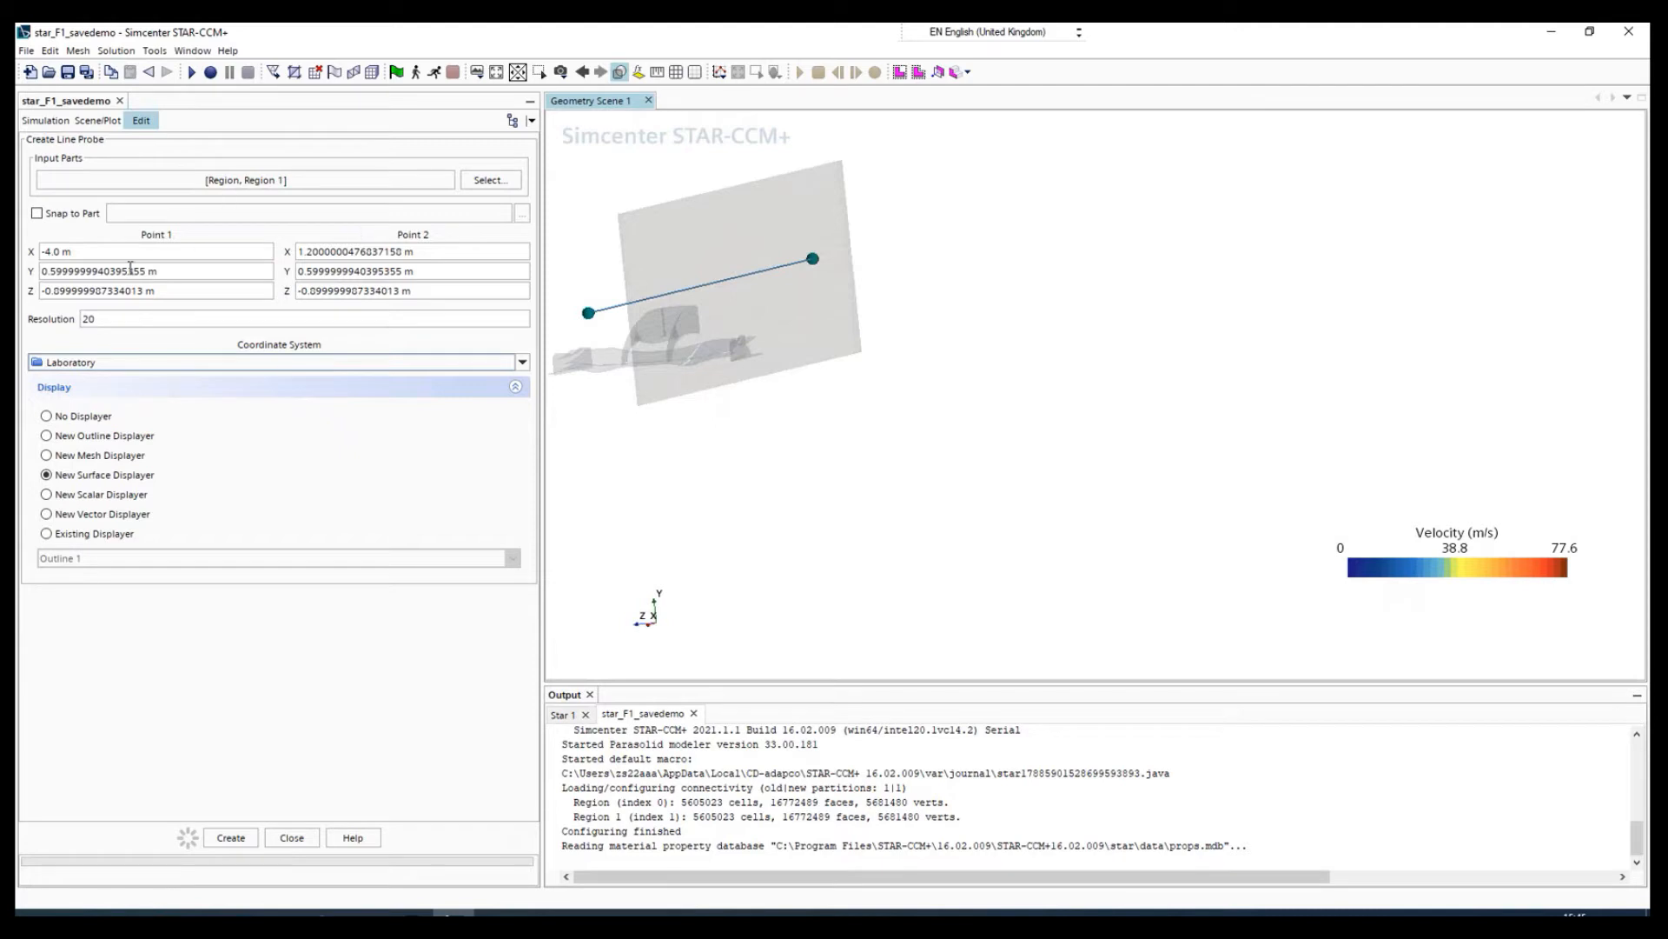
pyautogui.click(98, 252)
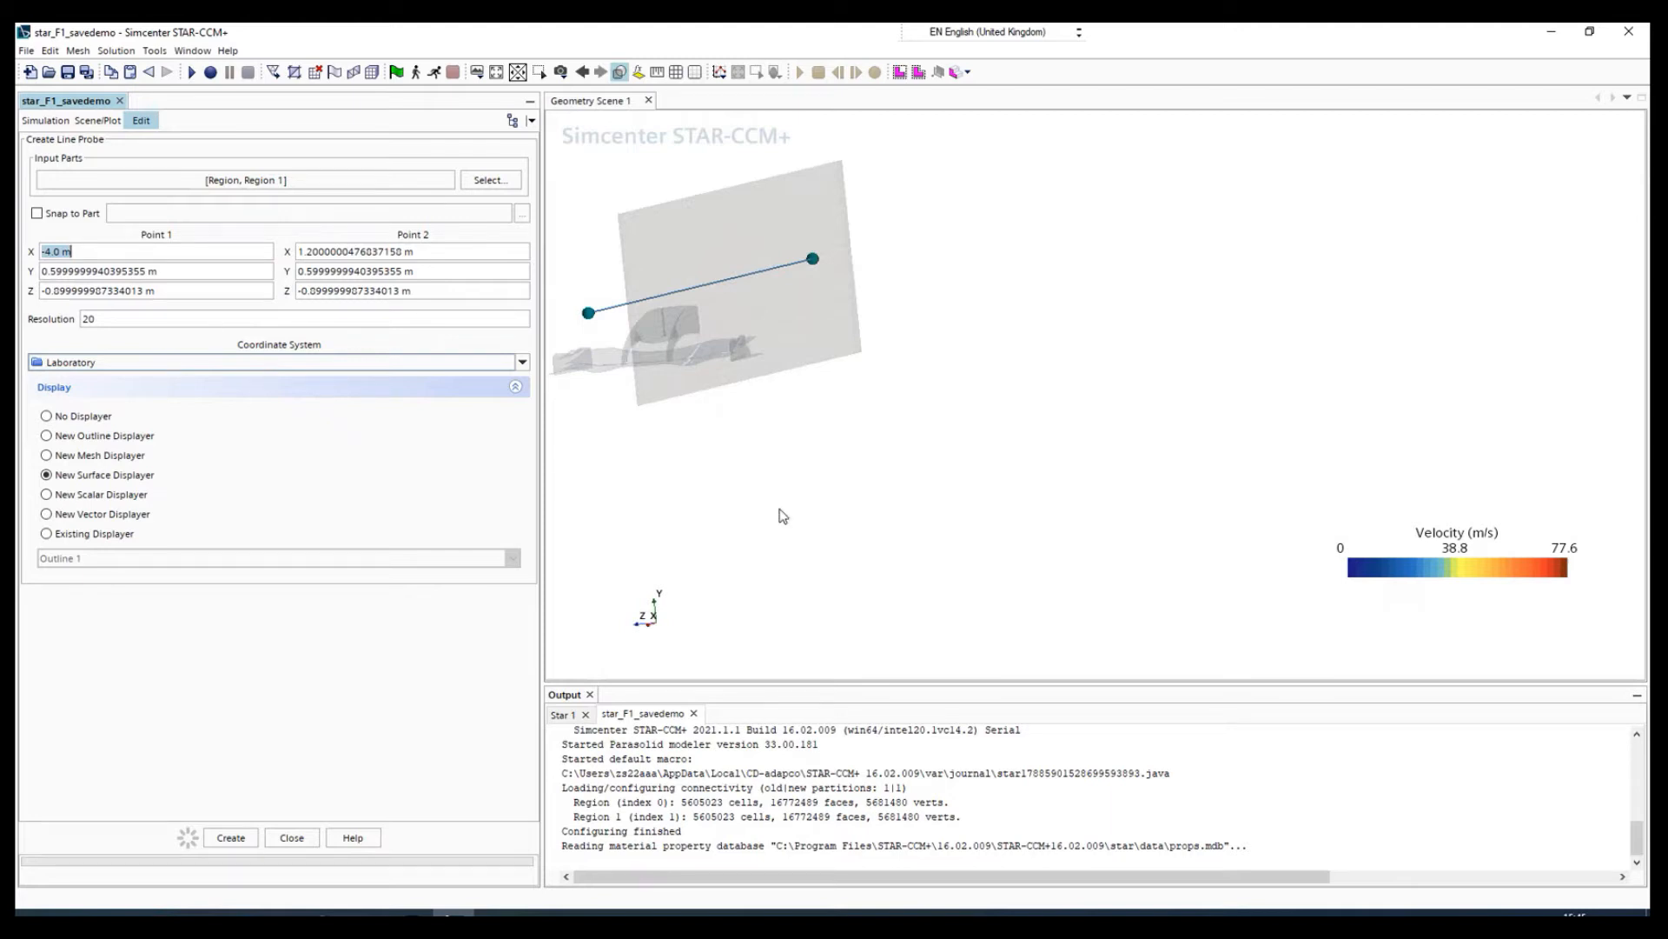
pyautogui.moveTo(779, 507); pyautogui.dragTo(640, 521)
pyautogui.scroll(-3, 640, 521)
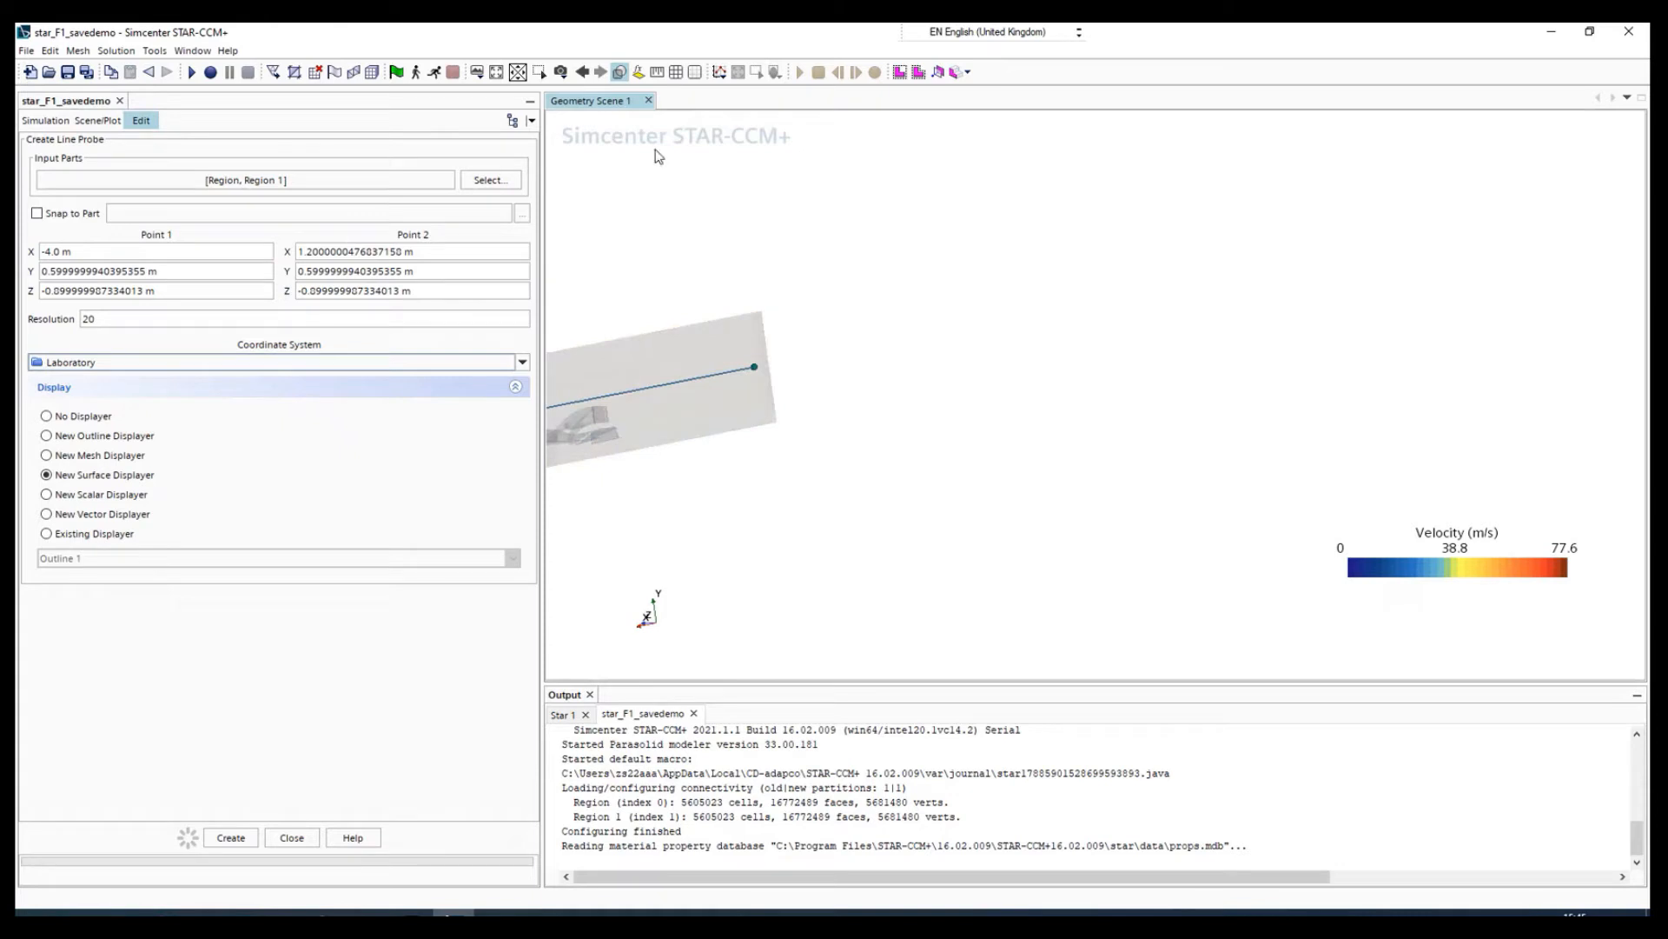
pyautogui.click(560, 73)
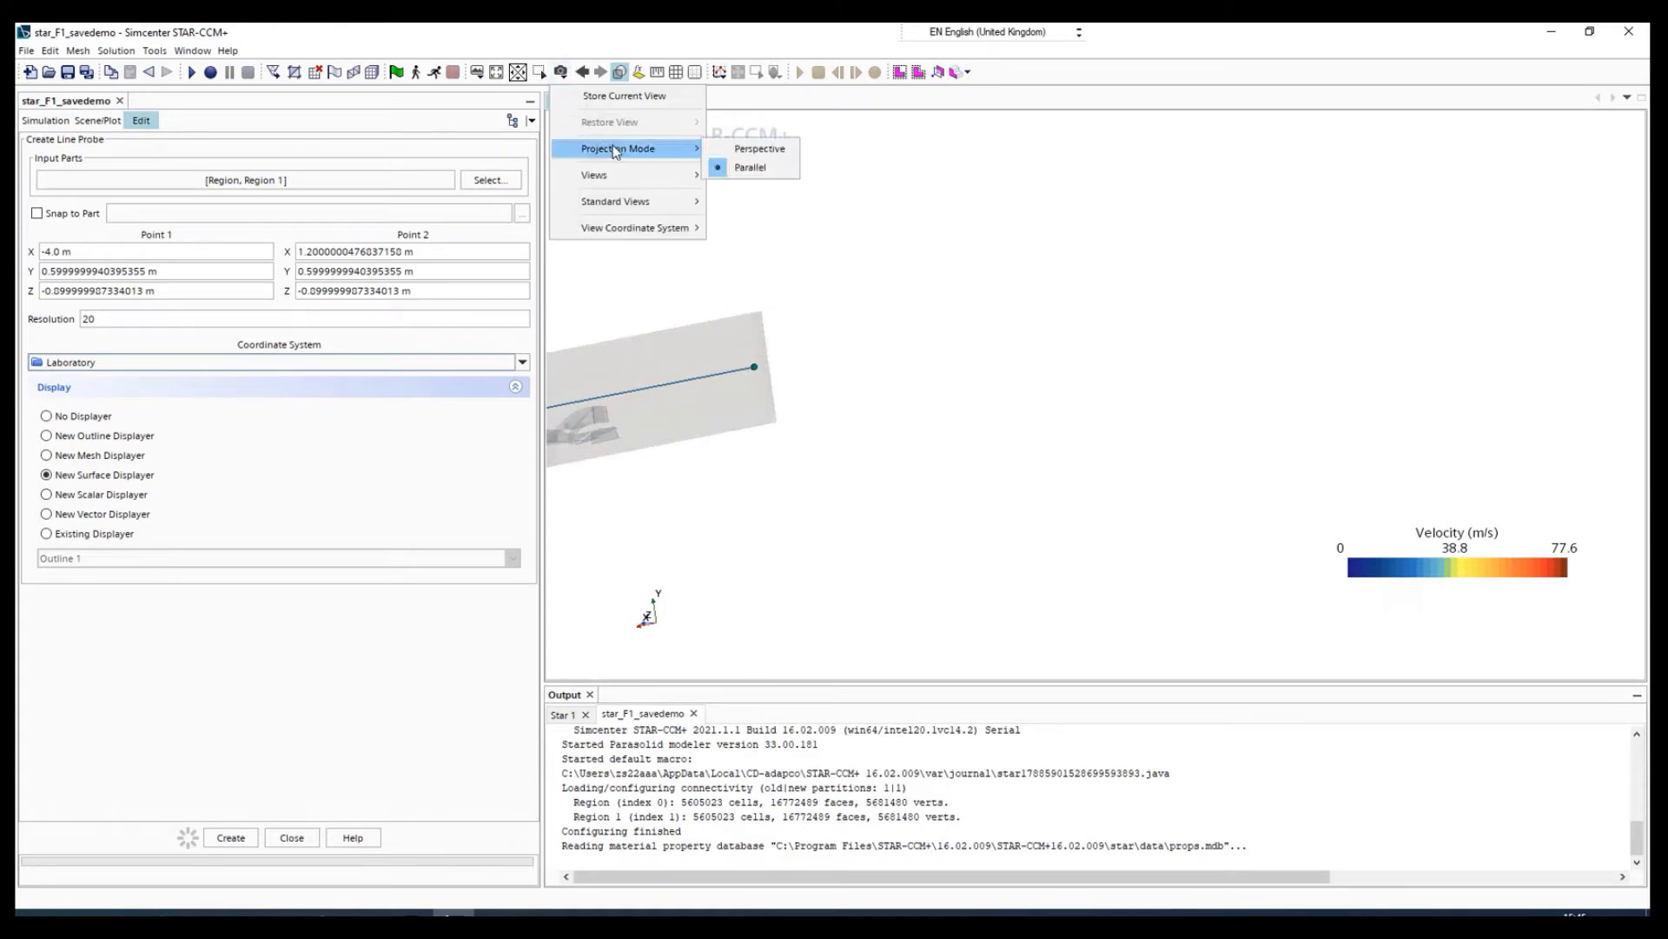
pyautogui.moveTo(655, 175)
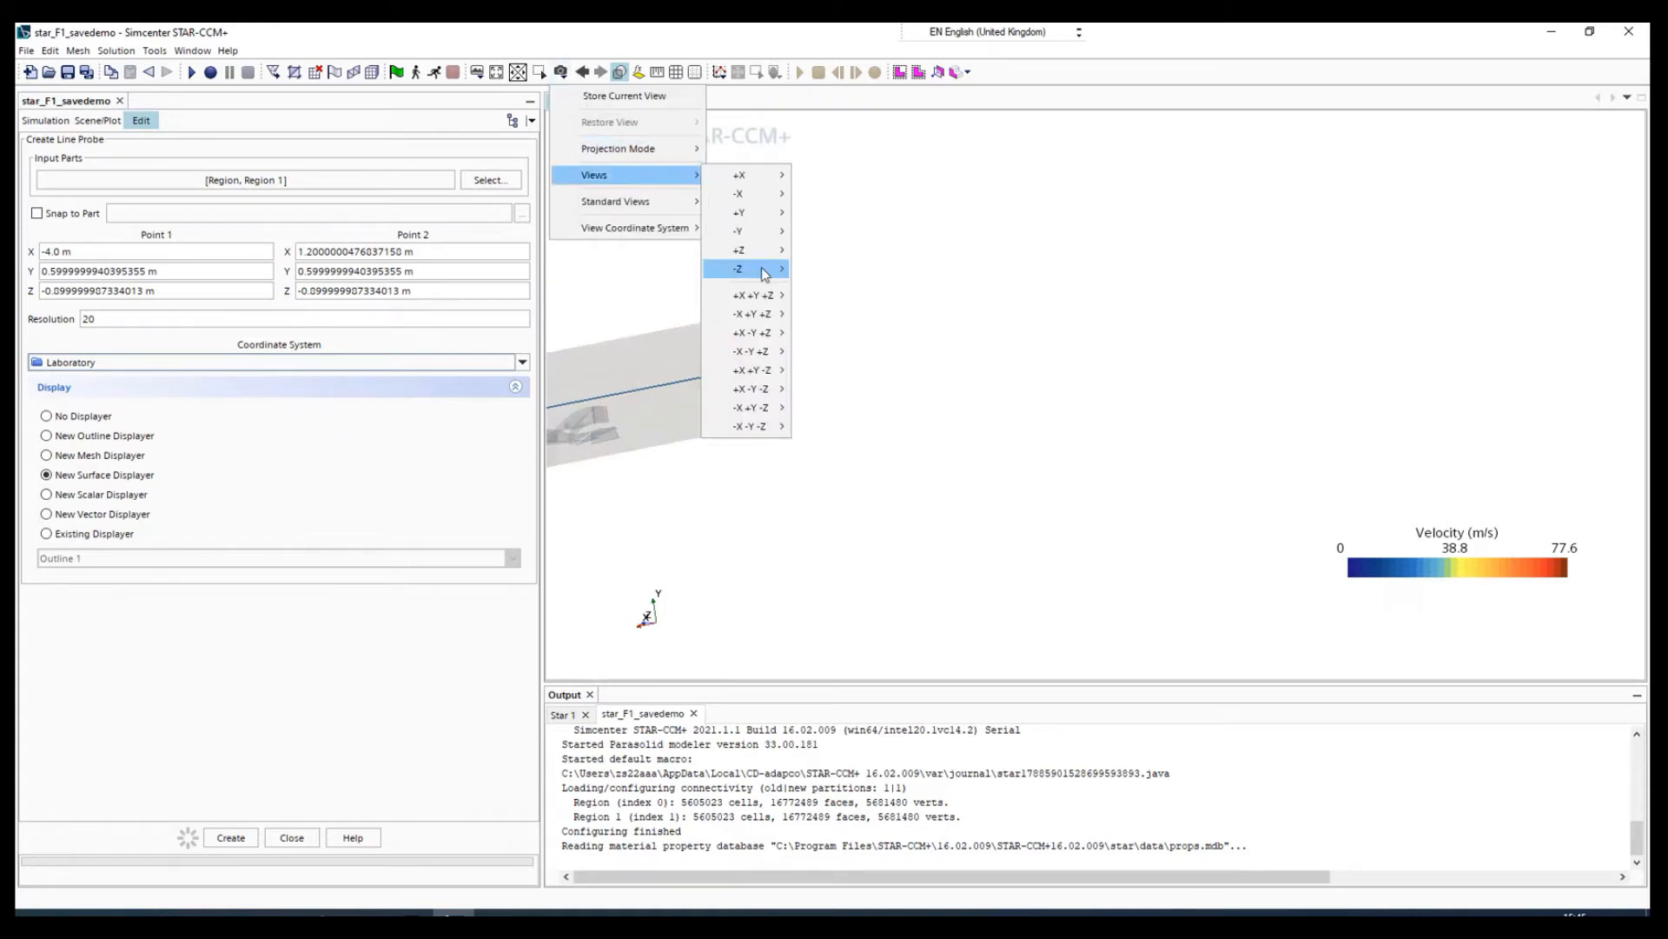
pyautogui.moveTo(765, 269)
pyautogui.click(826, 279)
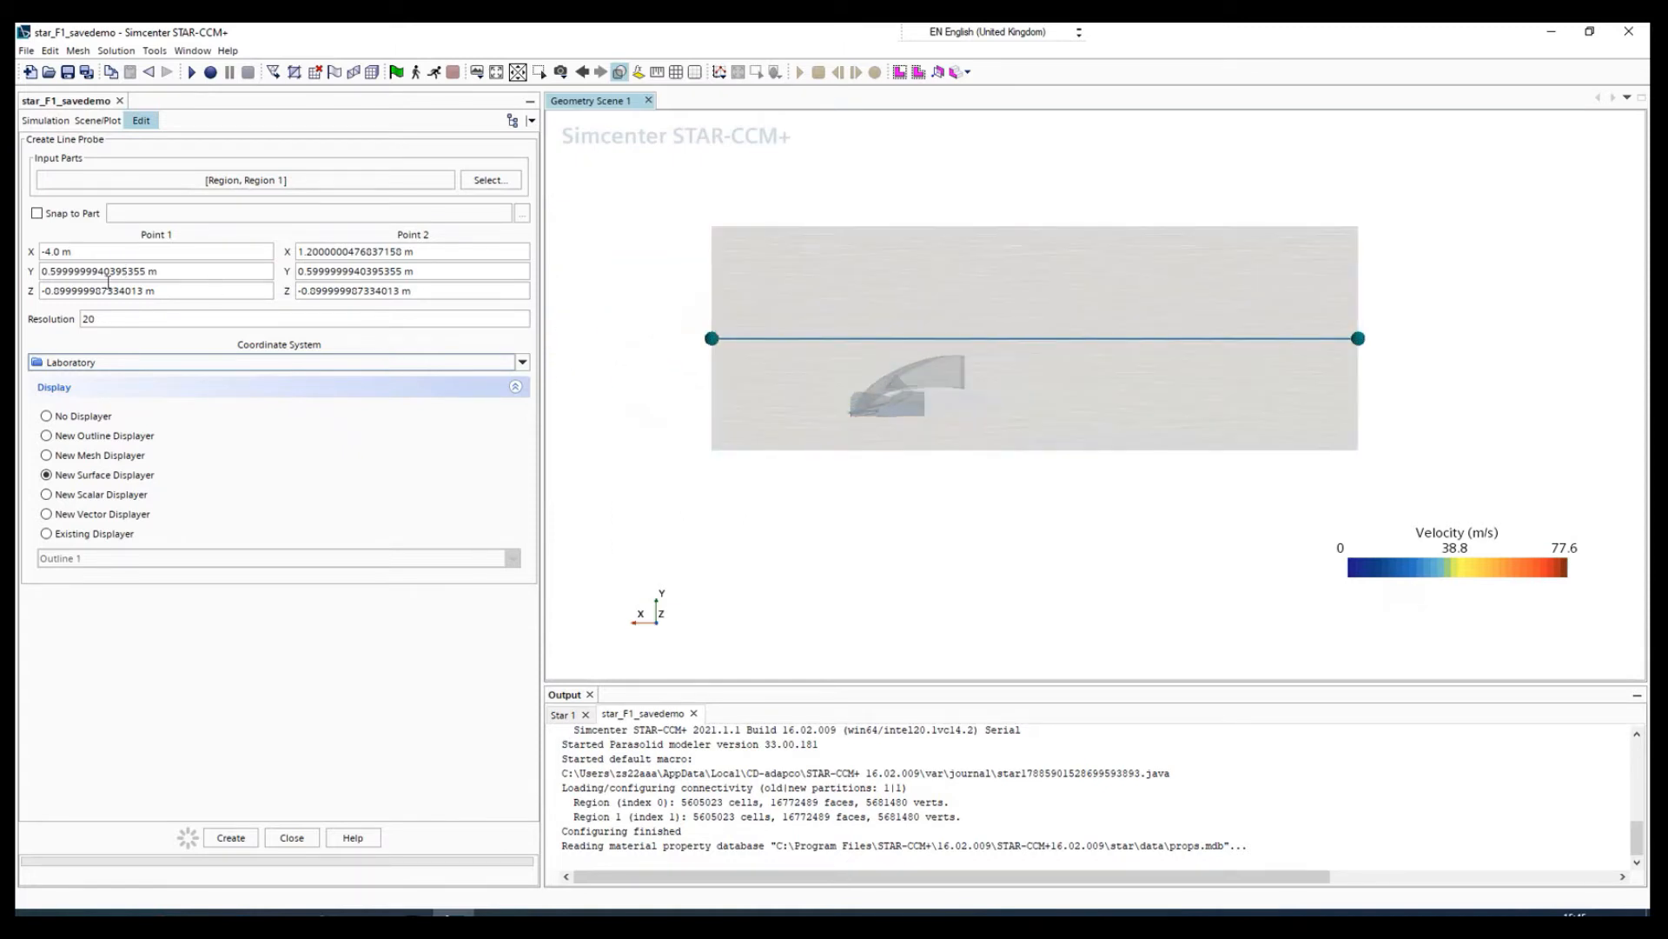
# - Set Point 1 of the line probe to Y = 0.0 m and Z = -0.2 m
pyautogui.doubleClick(145, 271)
pyautogui.moveTo(146, 270); pyautogui.dragTo(27, 257)
pyautogui.write('0')
pyautogui.press('Return')
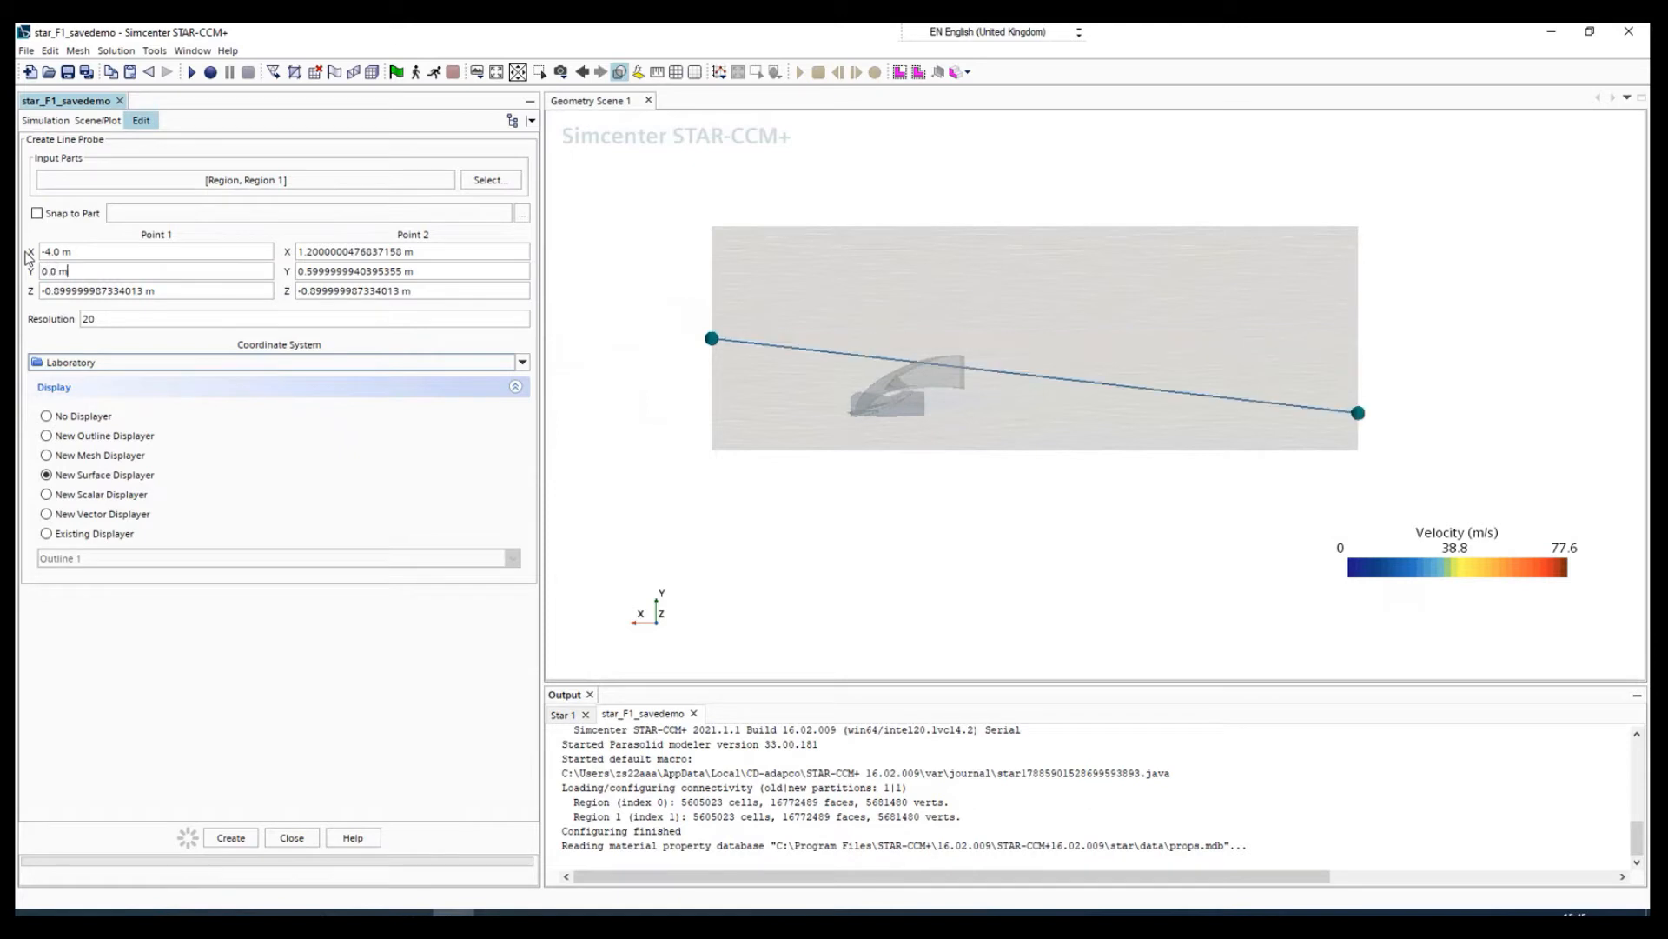
pyautogui.tripleClick(143, 295)
pyautogui.click(144, 292)
pyautogui.moveTo(144, 292); pyautogui.dragTo(28, 297)
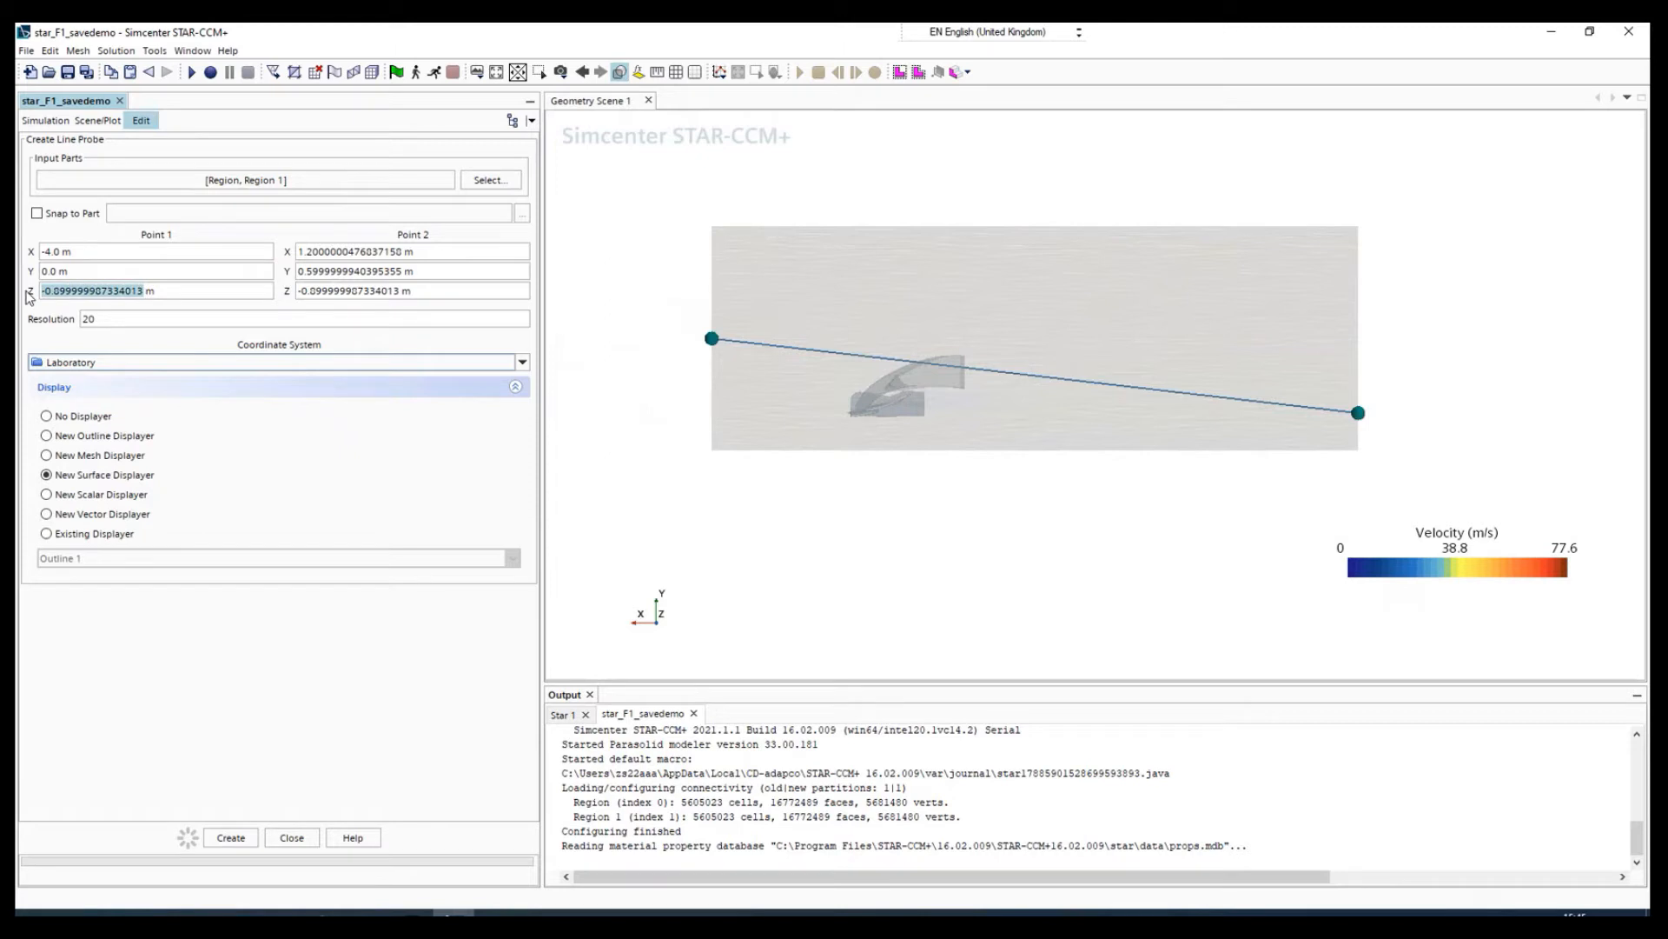
pyautogui.write('-0.2')
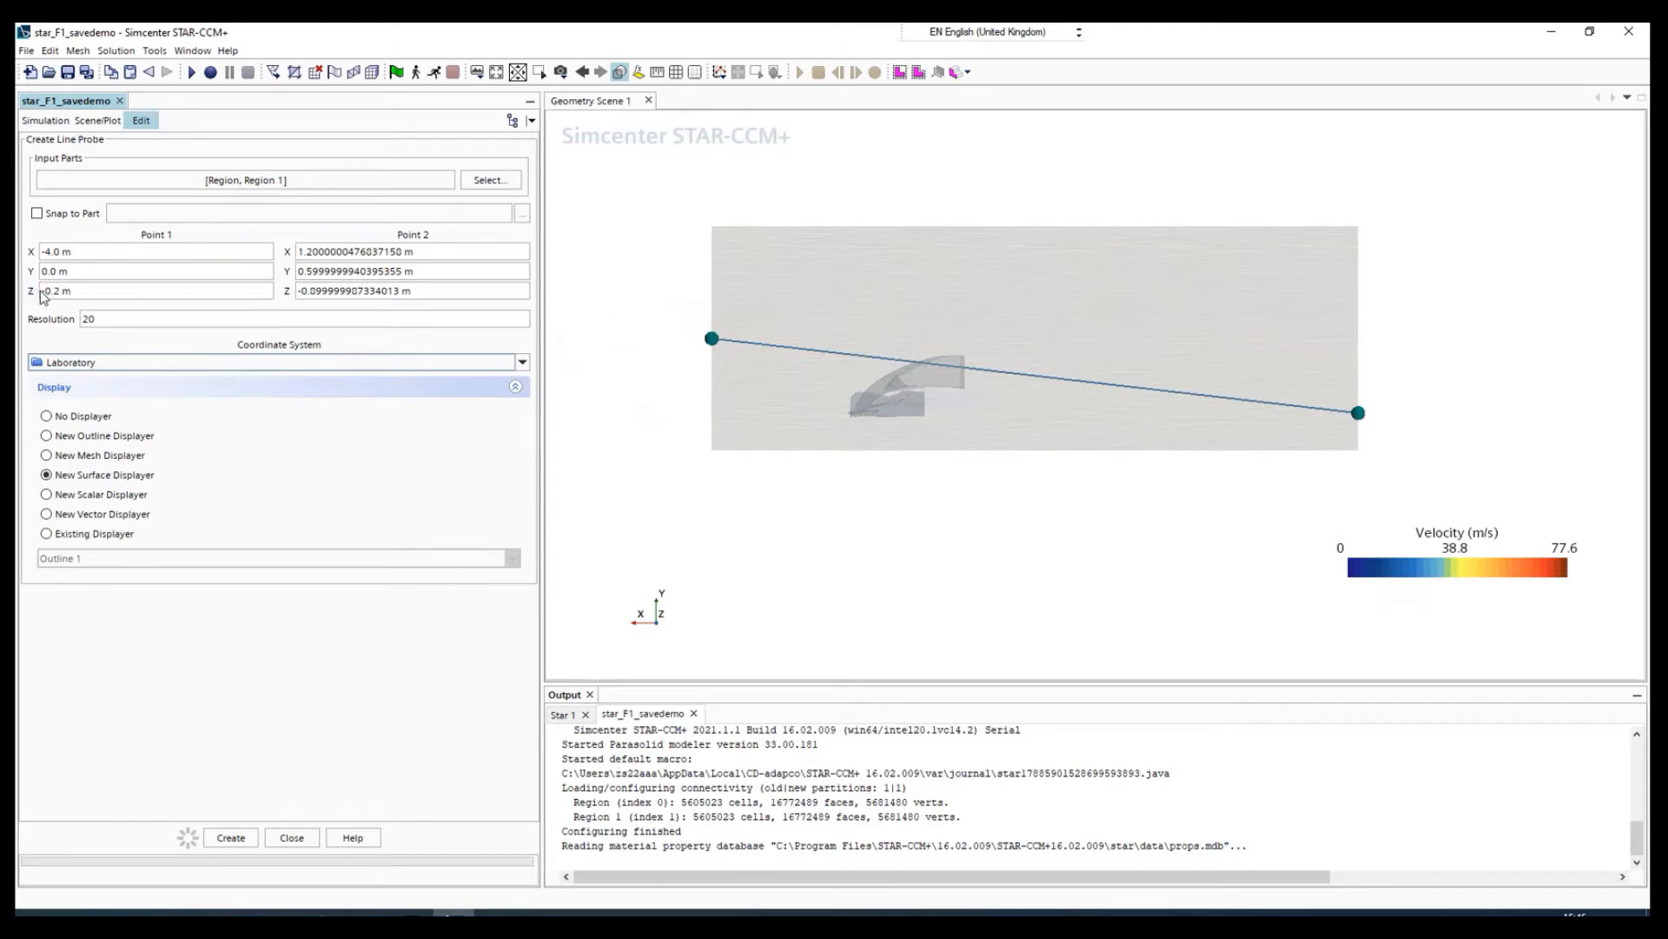
# - Set the X coordinate of the line probe's Point 1 to 1.0 m
pyautogui.tripleClick(57, 252)
pyautogui.click(56, 252)
pyautogui.press('BackSpace')
pyautogui.press('BackSpace')
pyautogui.press('Delete')
pyautogui.write('1.')
pyautogui.press('Return')
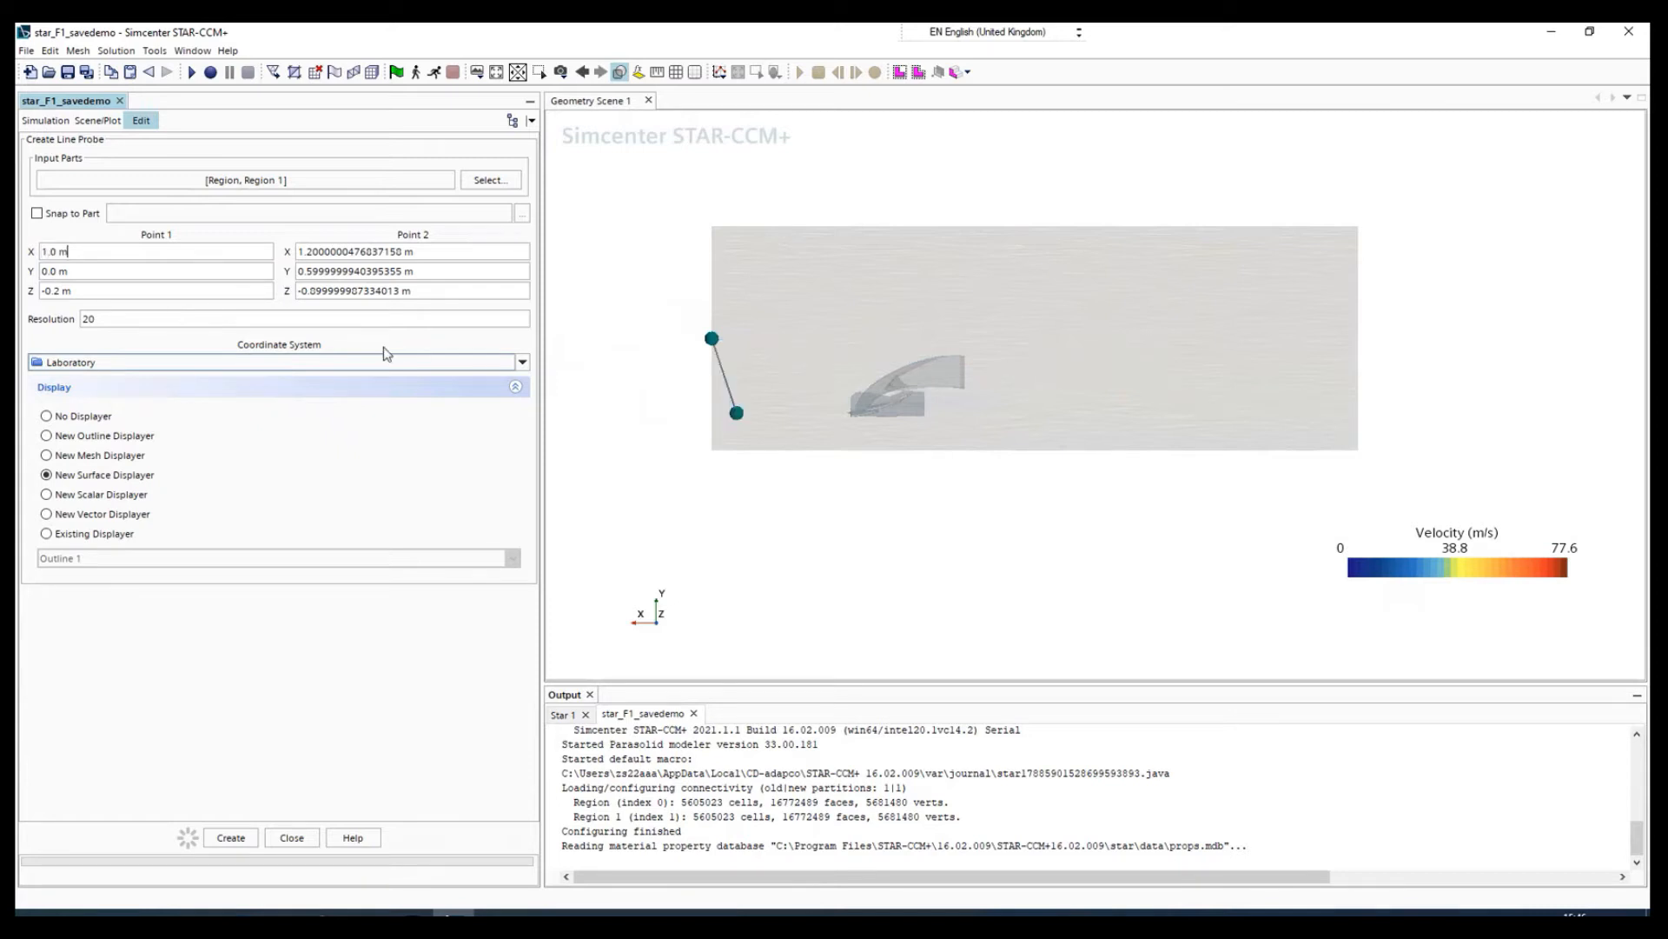
# - Set the X coordinate of the line probe's Point 2 to 1.0 m
pyautogui.moveTo(299, 251); pyautogui.dragTo(377, 249)
pyautogui.write('1')
pyautogui.press('Delete')
pyautogui.press('Delete')
pyautogui.press('Delete')
pyautogui.press('Delete')
pyautogui.press('Delete')
pyautogui.press('Delete')
pyautogui.press('Return')
# - Set Point 2 of the line probe to Y = 0.5 m and Z = -0.2 m
pyautogui.tripleClick(330, 273)
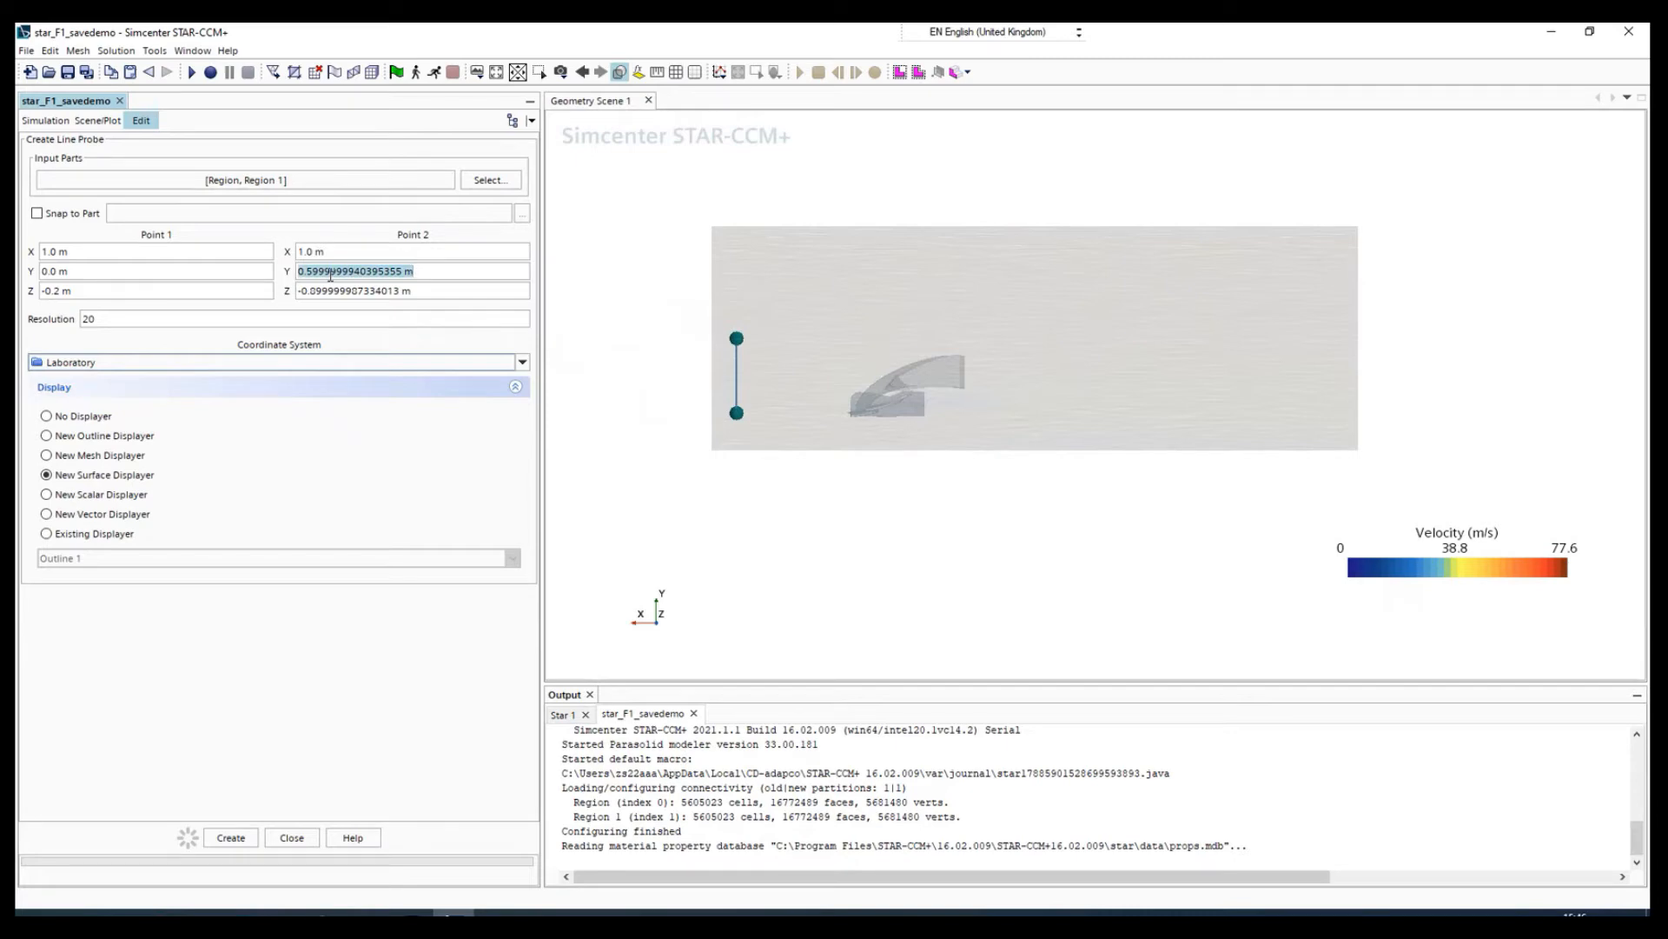
pyautogui.write('0')
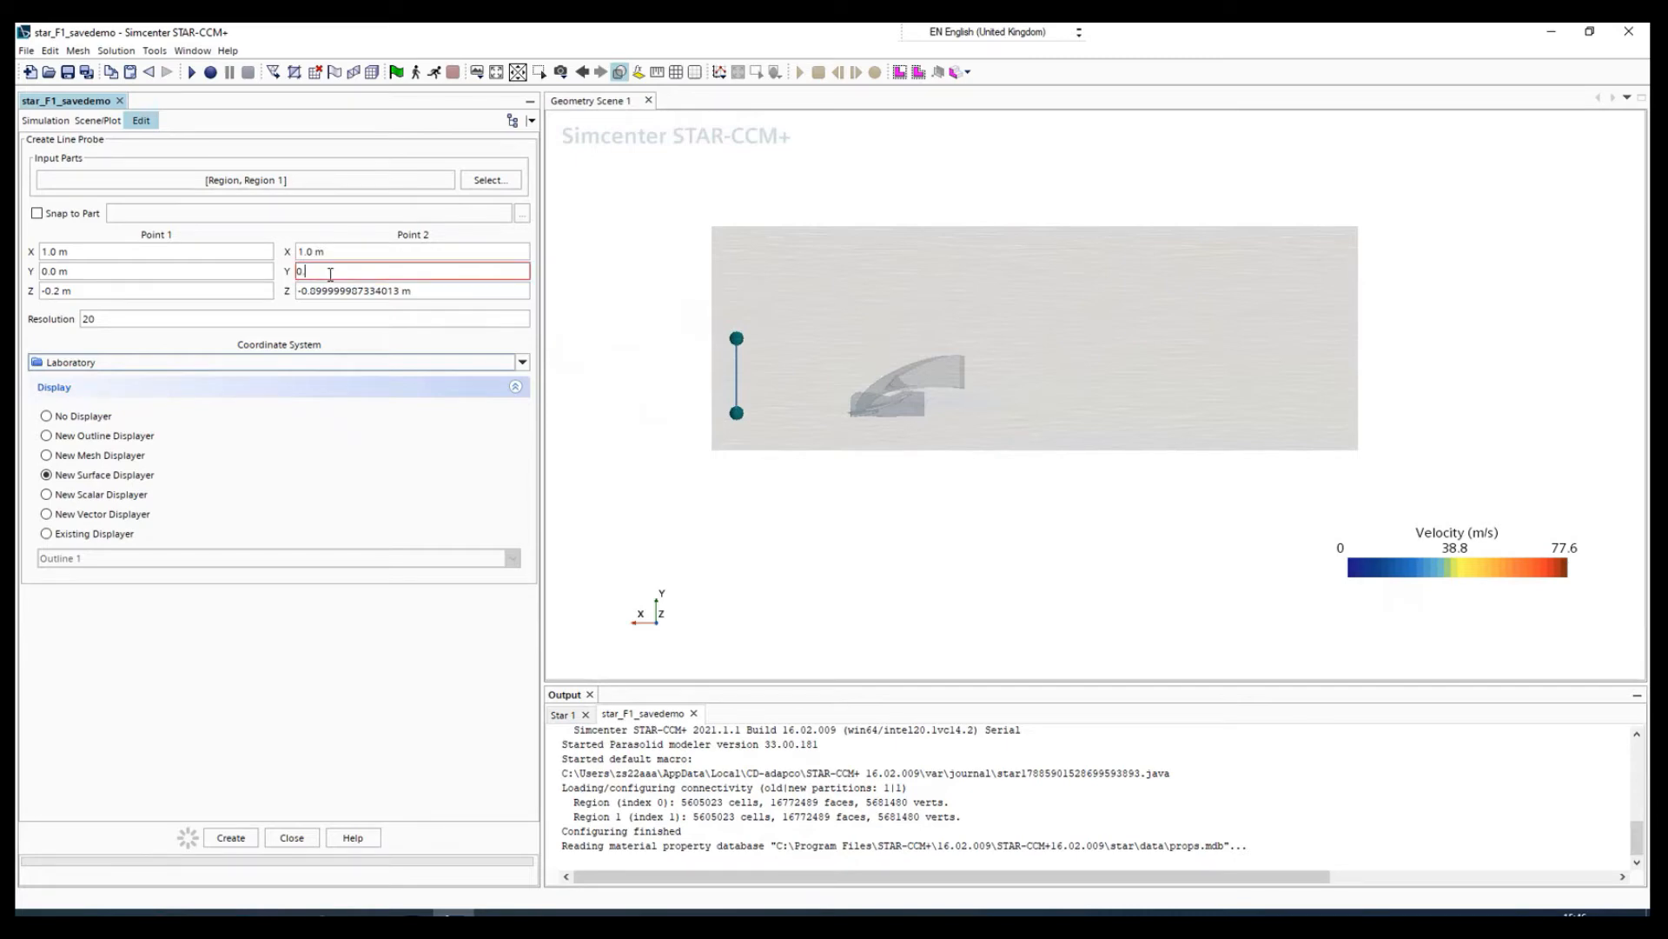
pyautogui.write('.5')
pyautogui.press('Return')
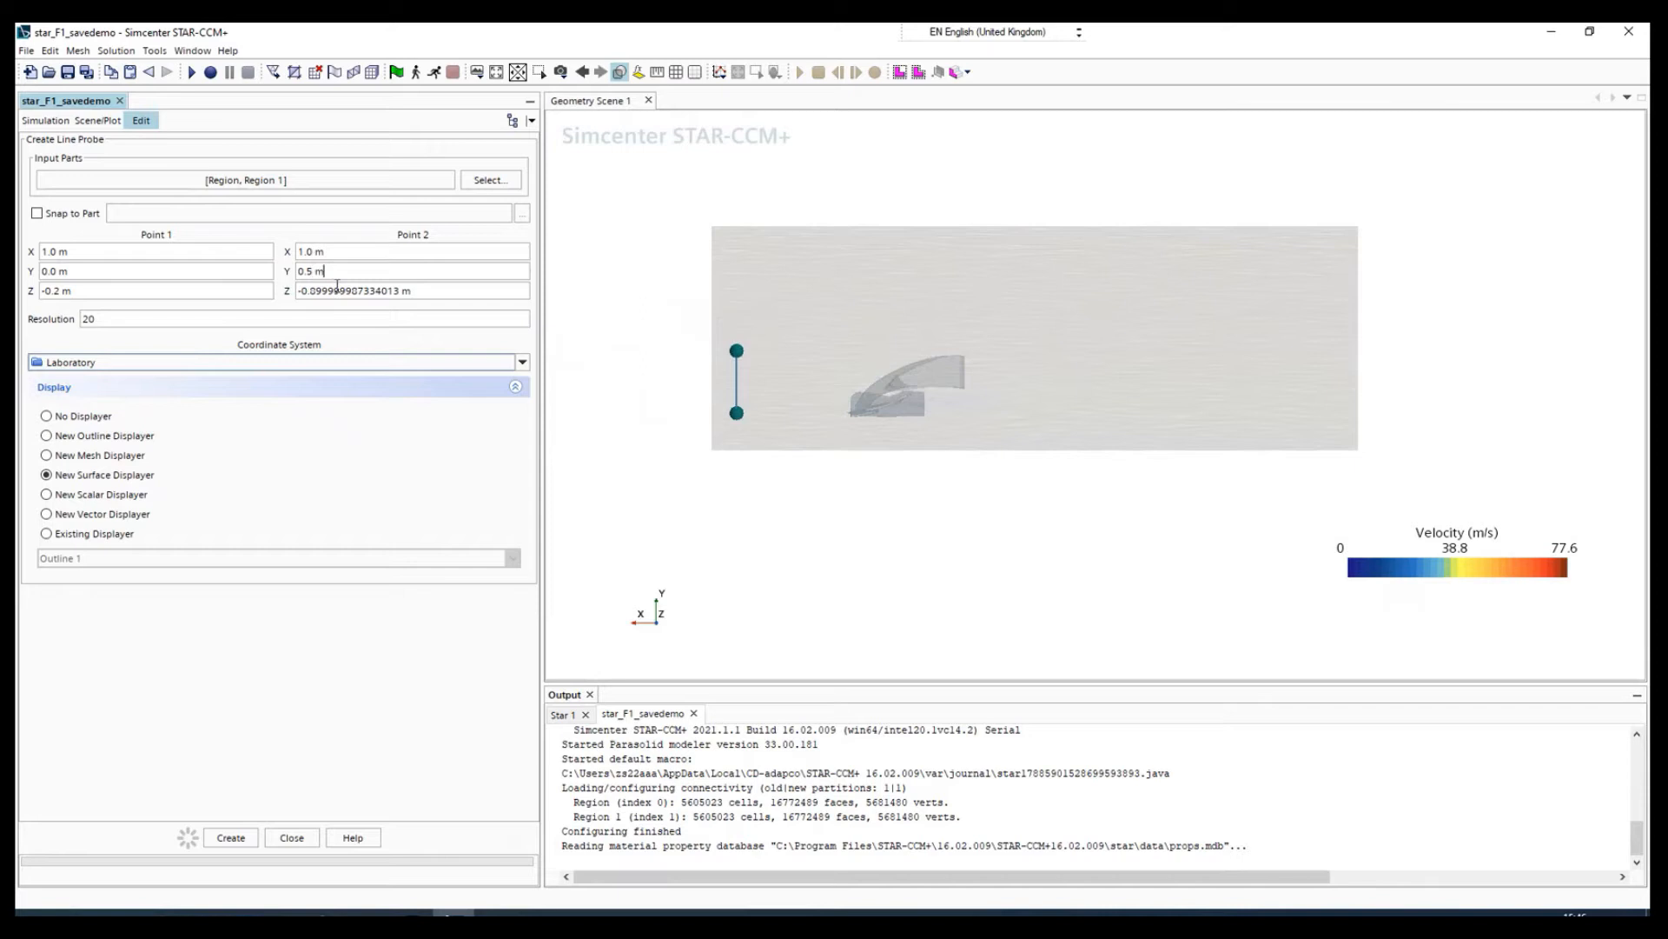
pyautogui.tripleClick(338, 290)
pyautogui.write('-0.2')
# - Try placing both points of the line probe at Z = -1.2 m
pyautogui.moveTo(793, 518)
pyautogui.mouseDown()
pyautogui.moveTo(1160, 521)
pyautogui.moveTo(1142, 509)
pyautogui.mouseUp()
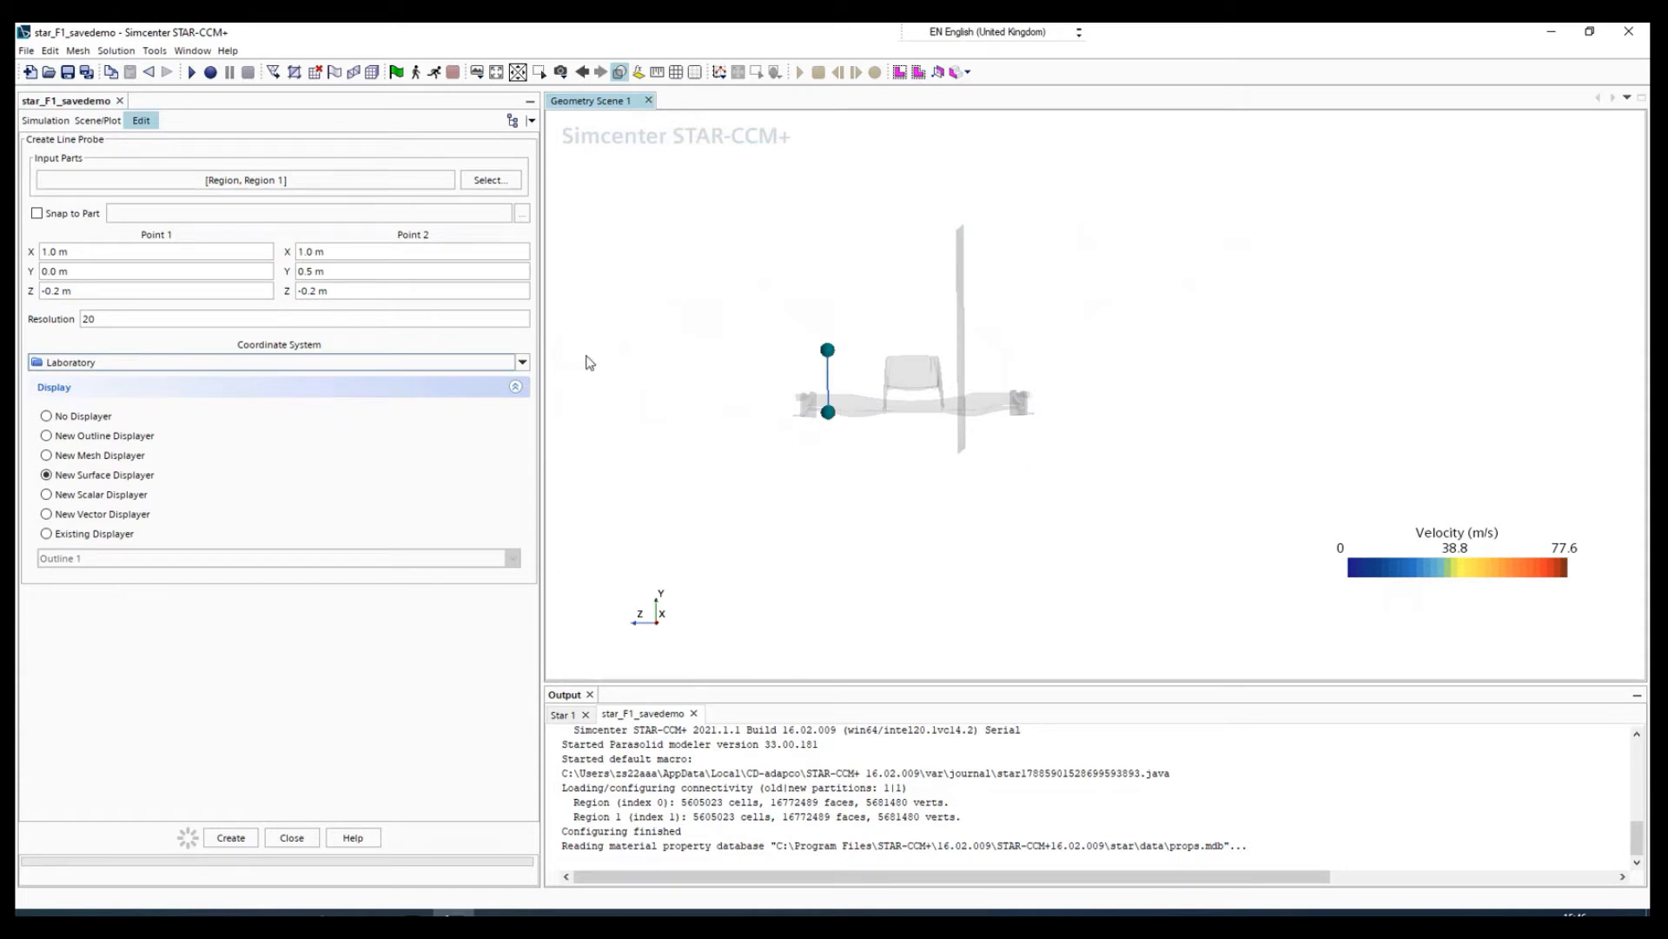
pyautogui.tripleClick(48, 290)
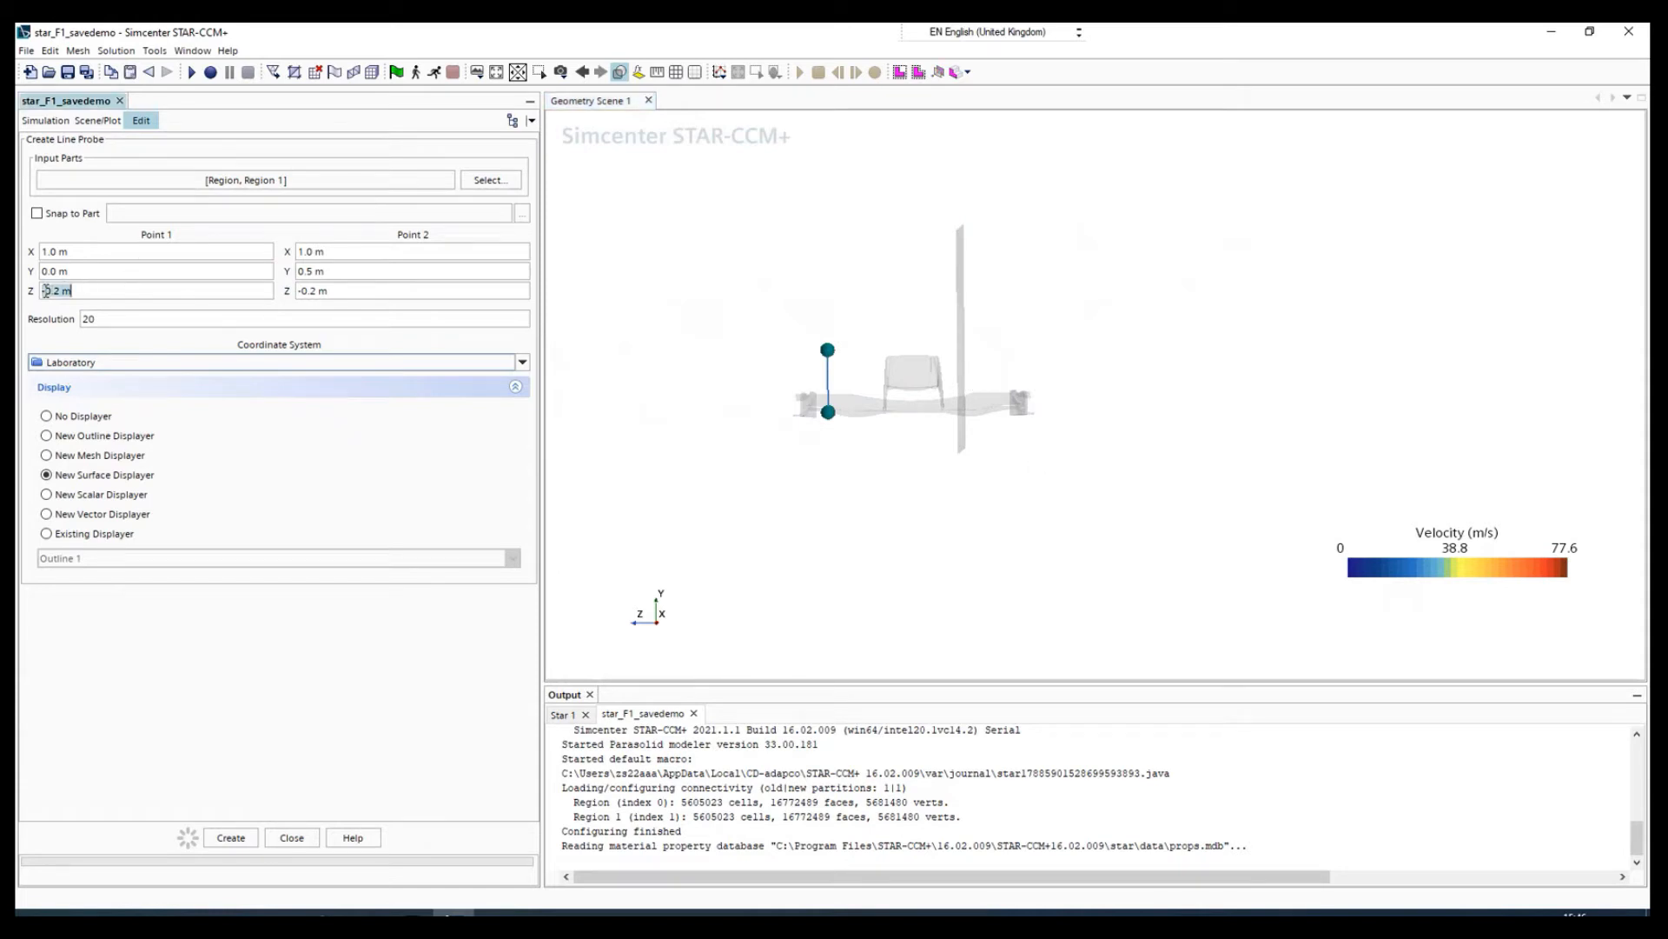
pyautogui.moveTo(61, 292); pyautogui.dragTo(37, 291)
pyautogui.write('1')
pyautogui.write('-1')
pyautogui.write('.2')
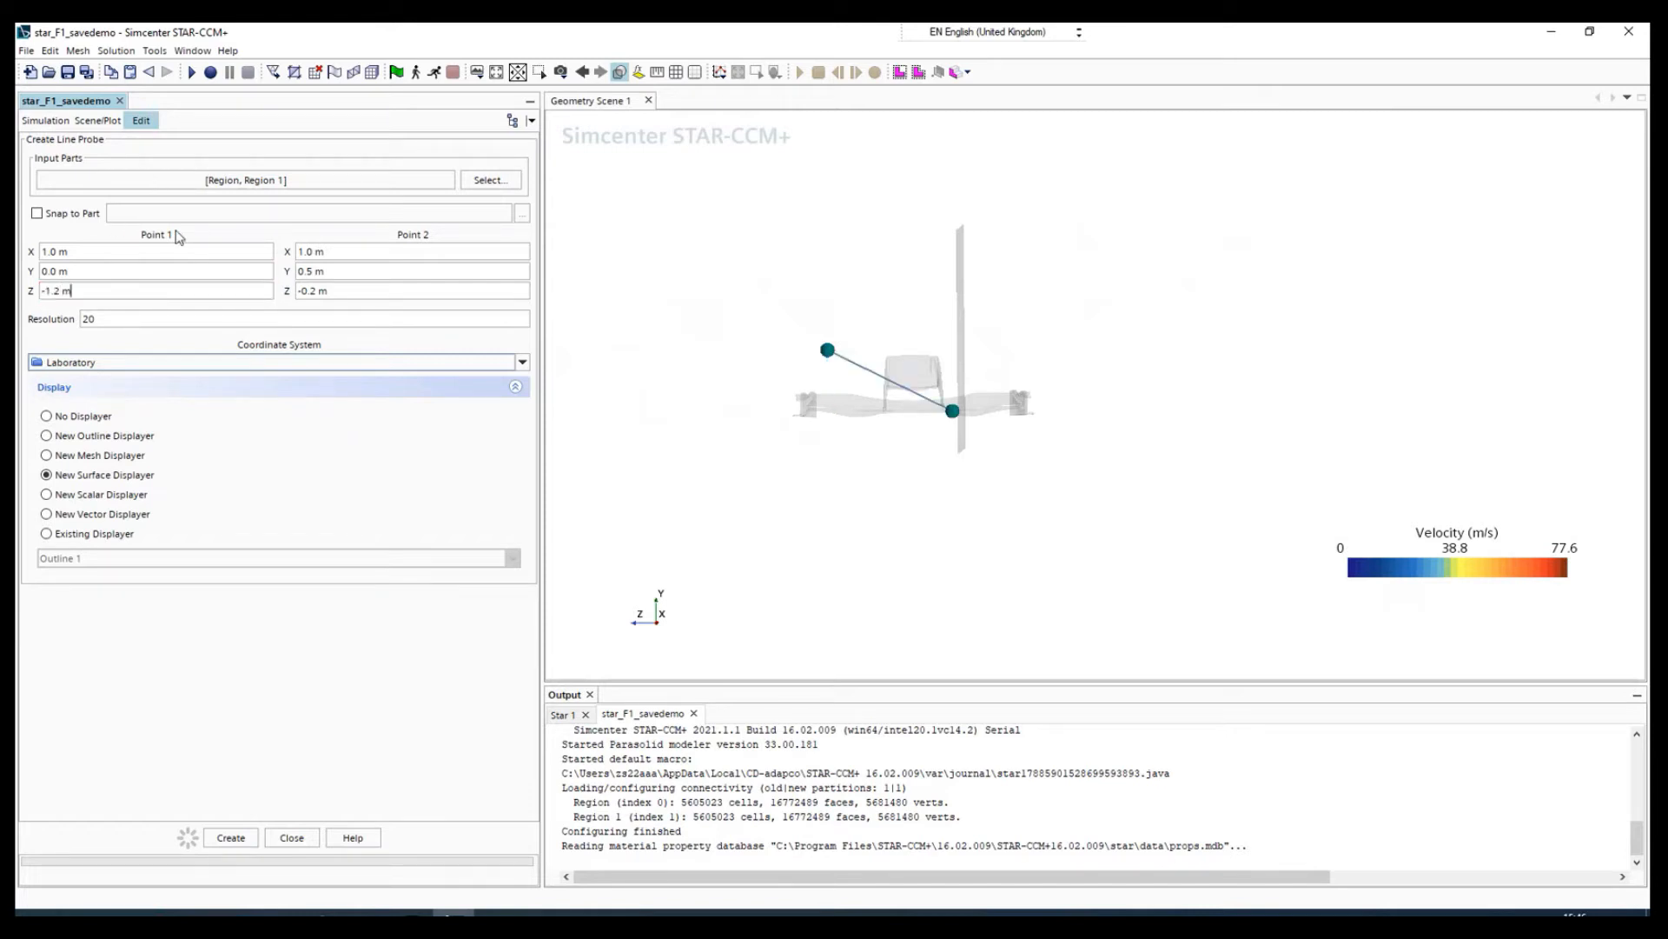
pyautogui.tripleClick(342, 292)
pyautogui.write('-1.2')
pyautogui.press('Return')
pyautogui.tripleClick(88, 293)
pyautogui.write('1')
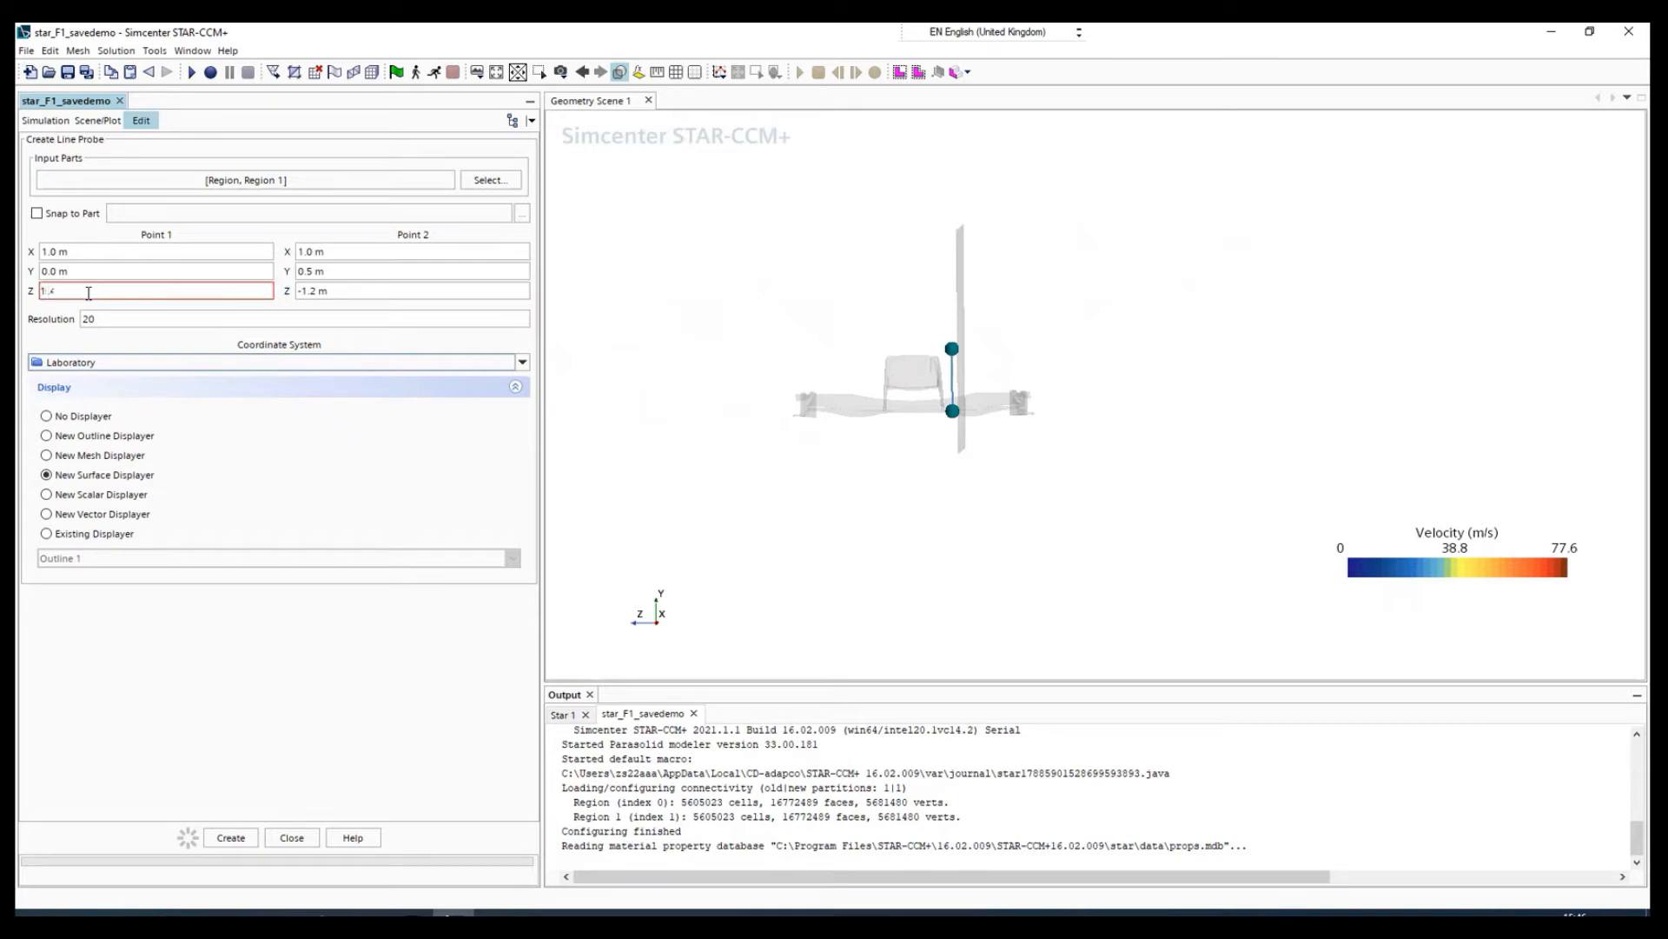
pyautogui.write('.4')
pyautogui.press('Tab')
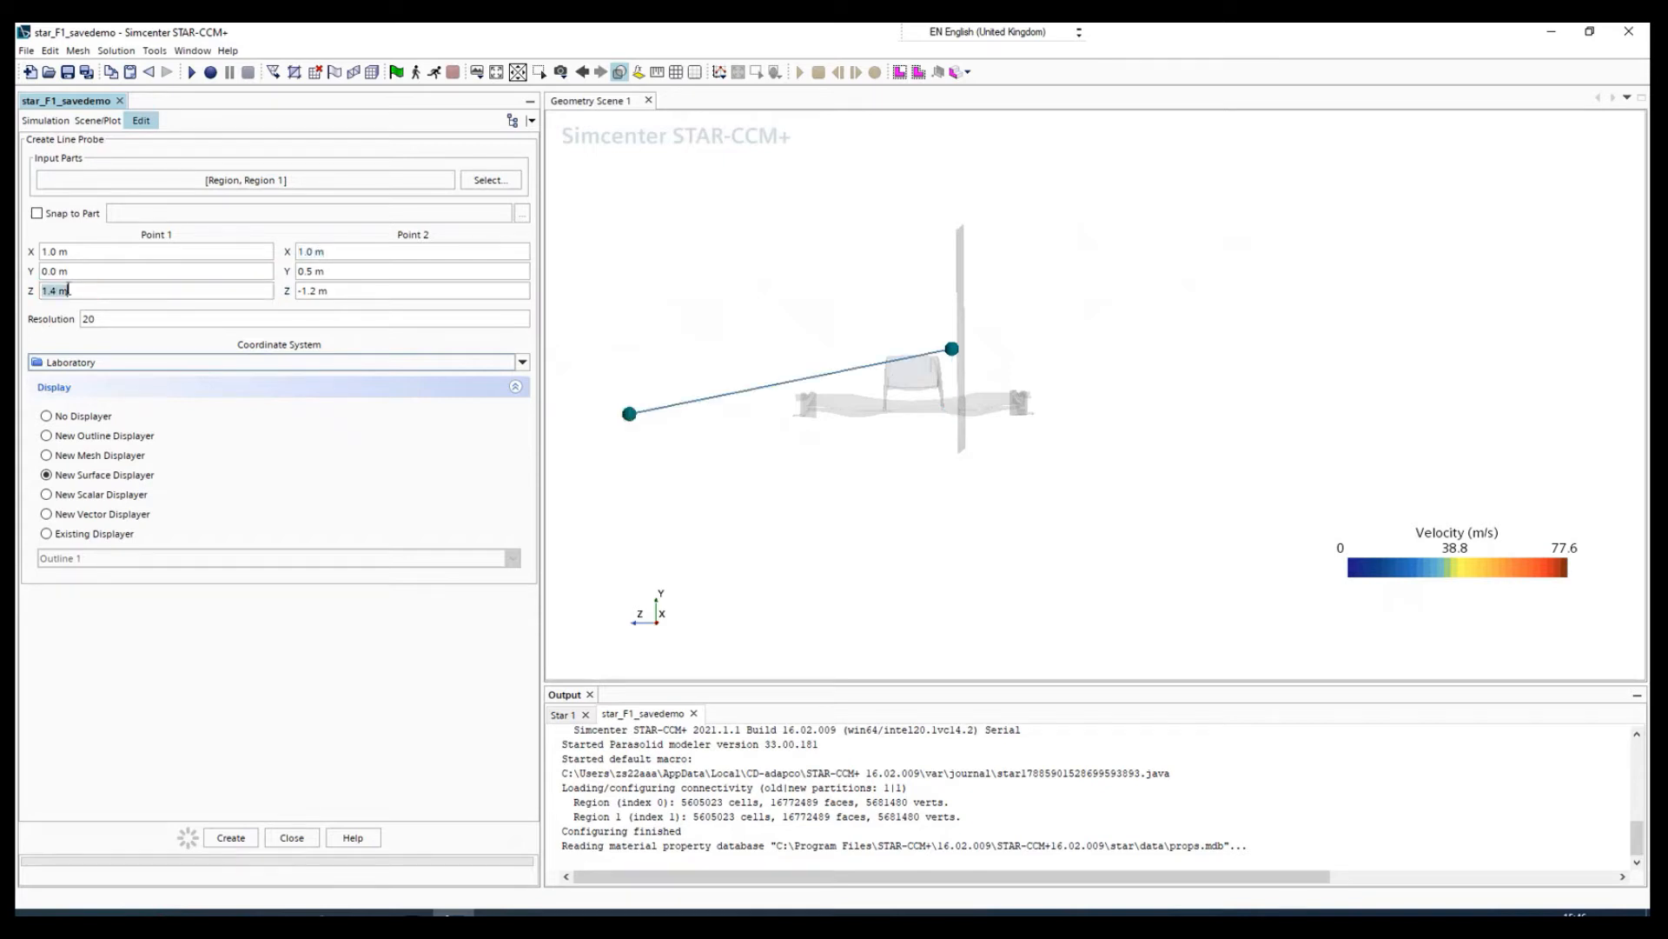
# - Set the Z coordinate of both Point 1 and Point 2 of the line probe to -1.4 m
pyautogui.doubleClick(68, 291)
pyautogui.press('BackSpace')
pyautogui.press('BackSpace')
pyautogui.press('BackSpace')
pyautogui.press('BackSpace')
pyautogui.press('BackSpace')
pyautogui.write('-1.4')
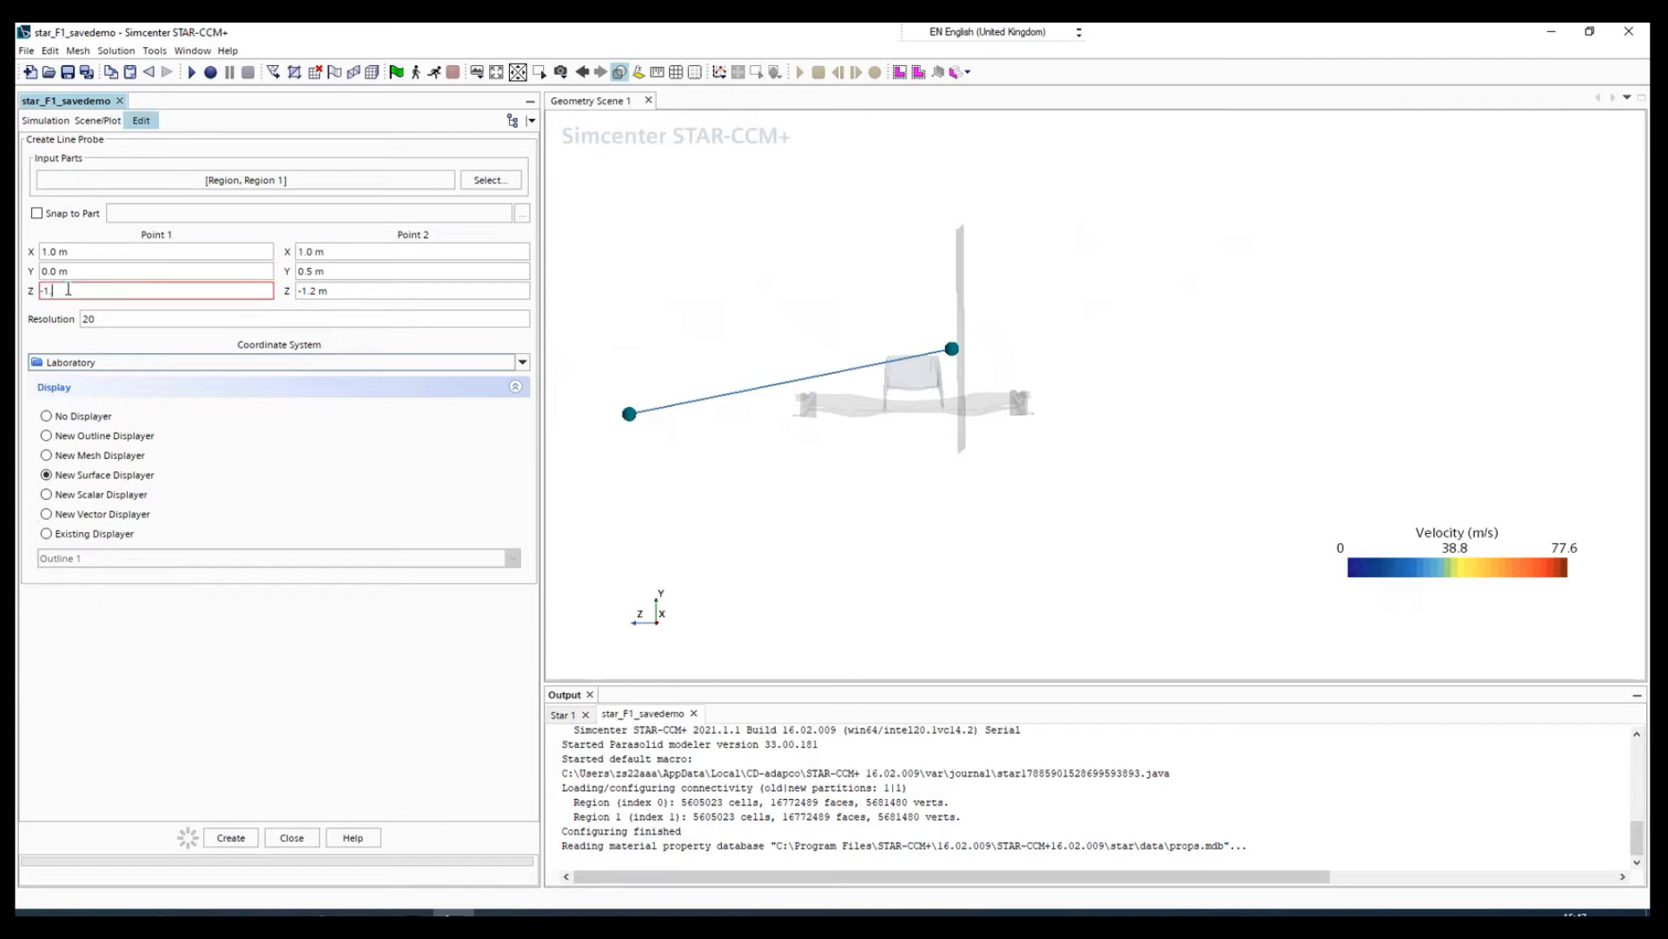
pyautogui.press('Return')
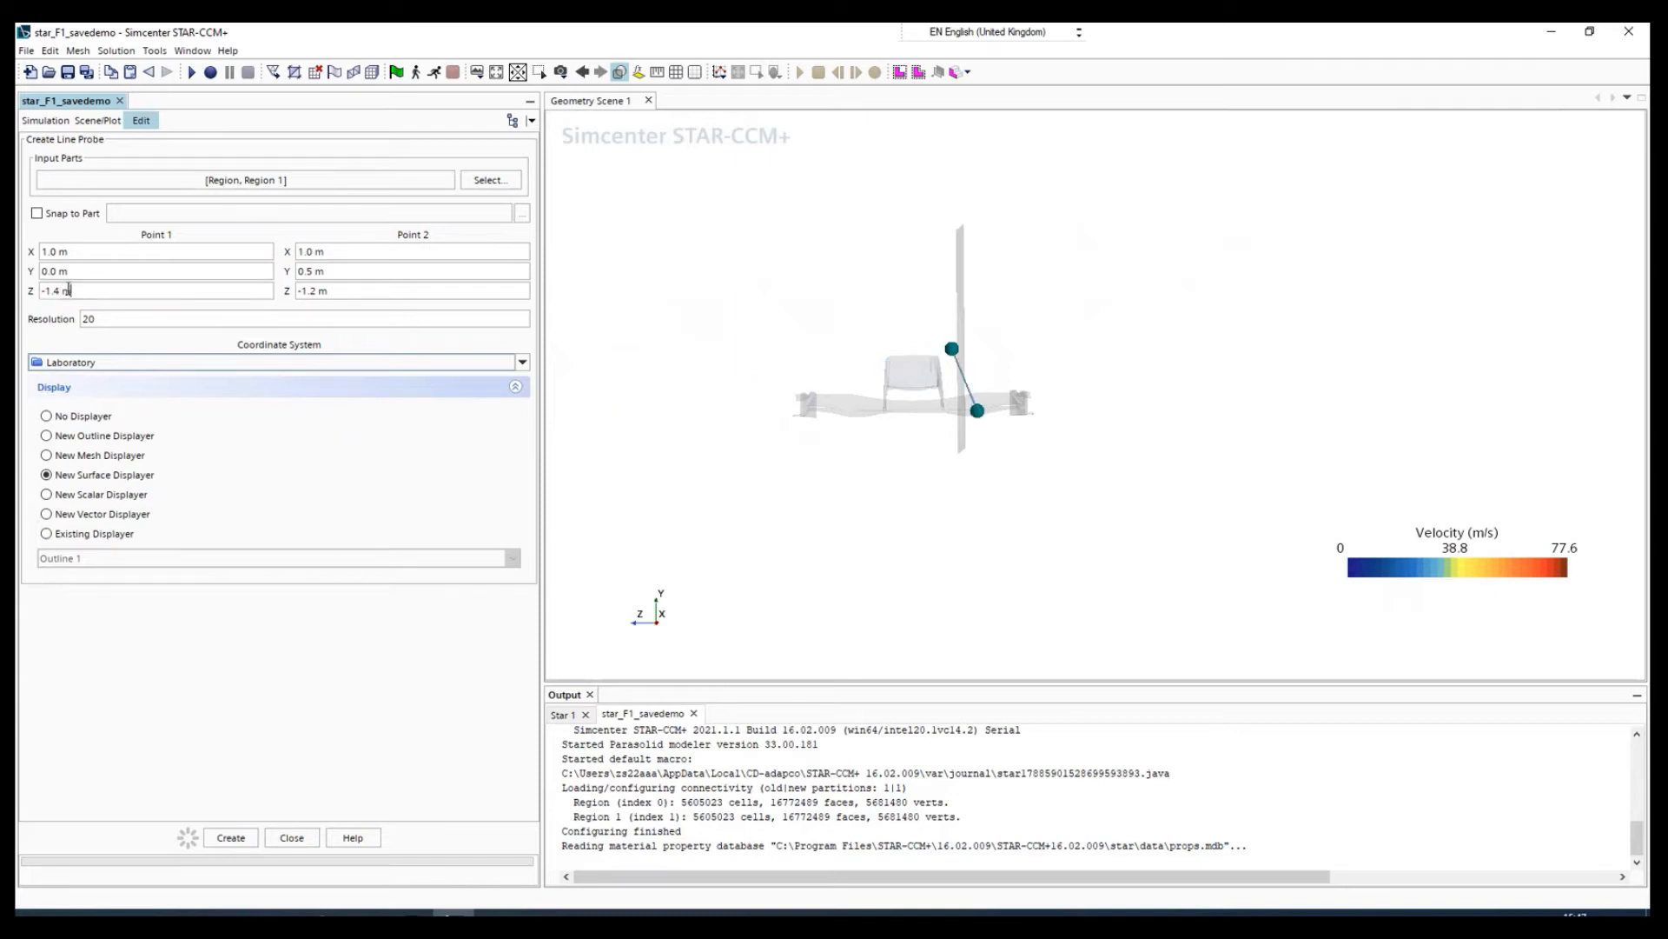
pyautogui.tripleClick(382, 291)
pyautogui.write('-1.4')
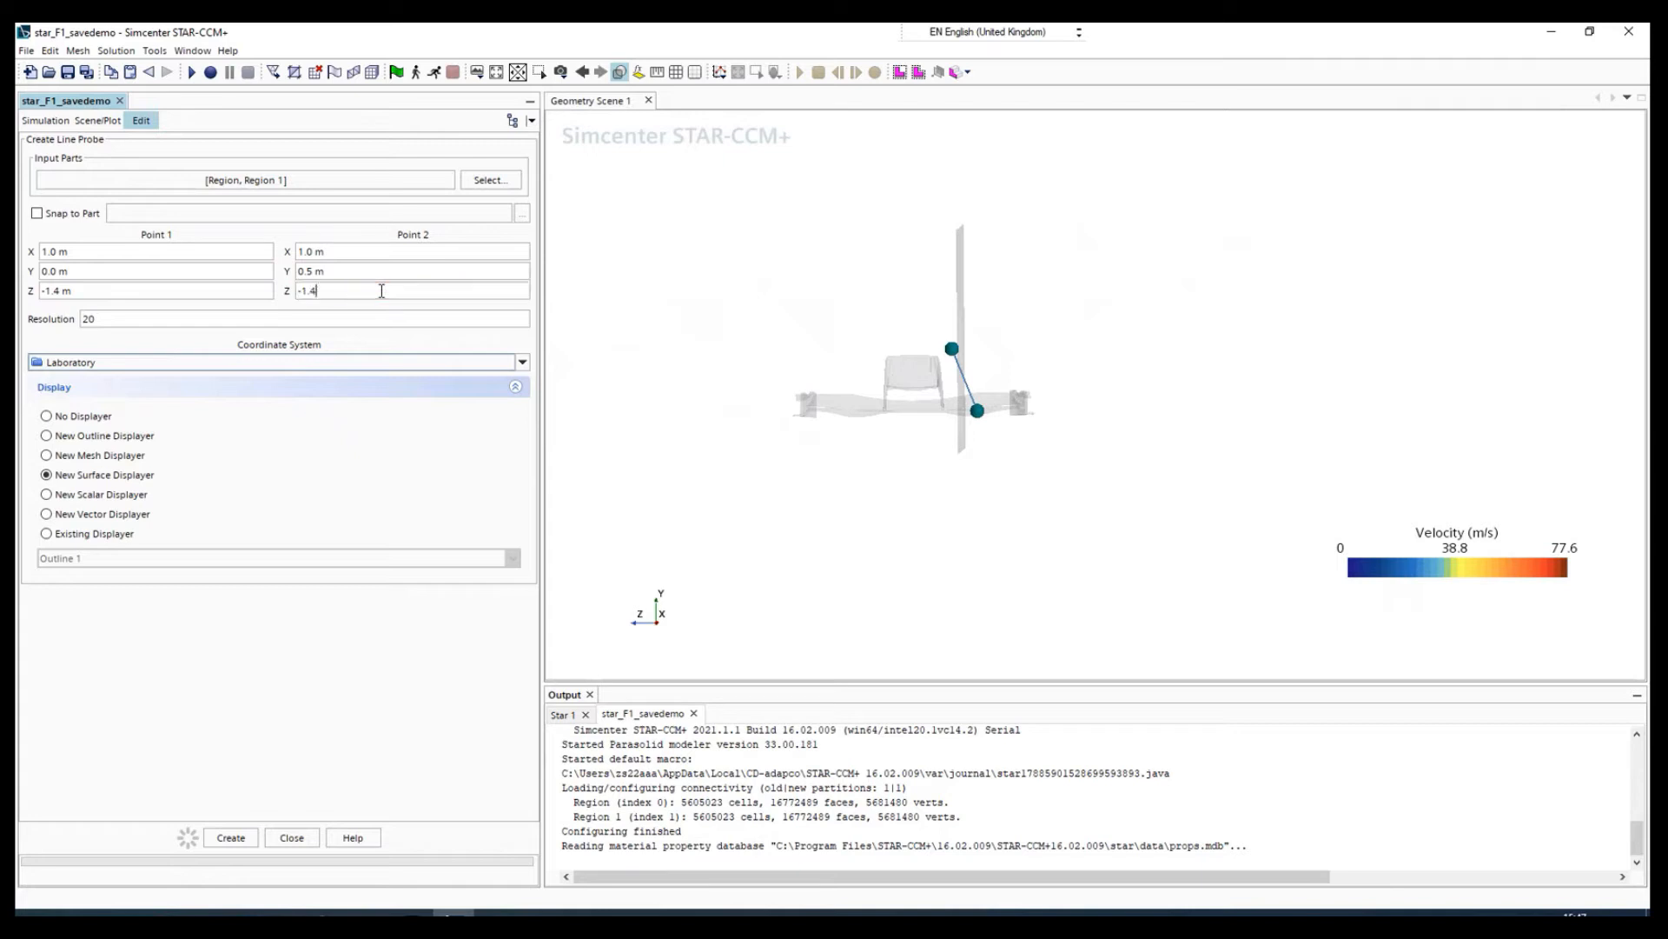
pyautogui.press('Return')
# - Set the line probe's resolution to 40 and create the probe with a new surface displayer
pyautogui.moveTo(909, 409); pyautogui.dragTo(860, 438)
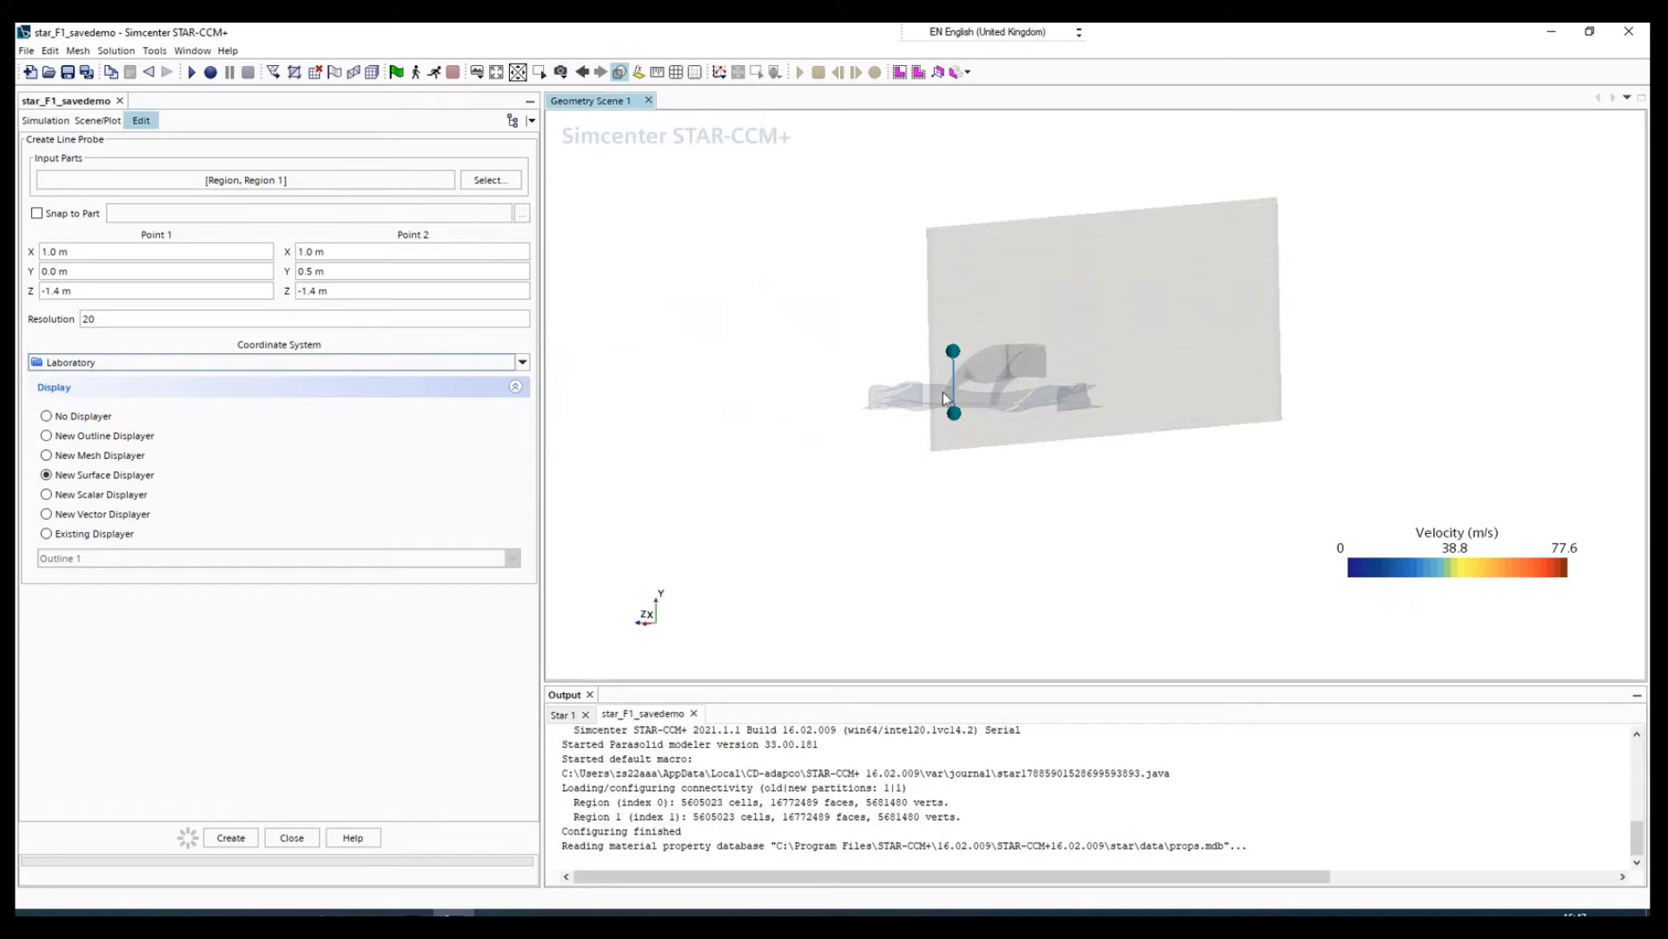
pyautogui.click(101, 318)
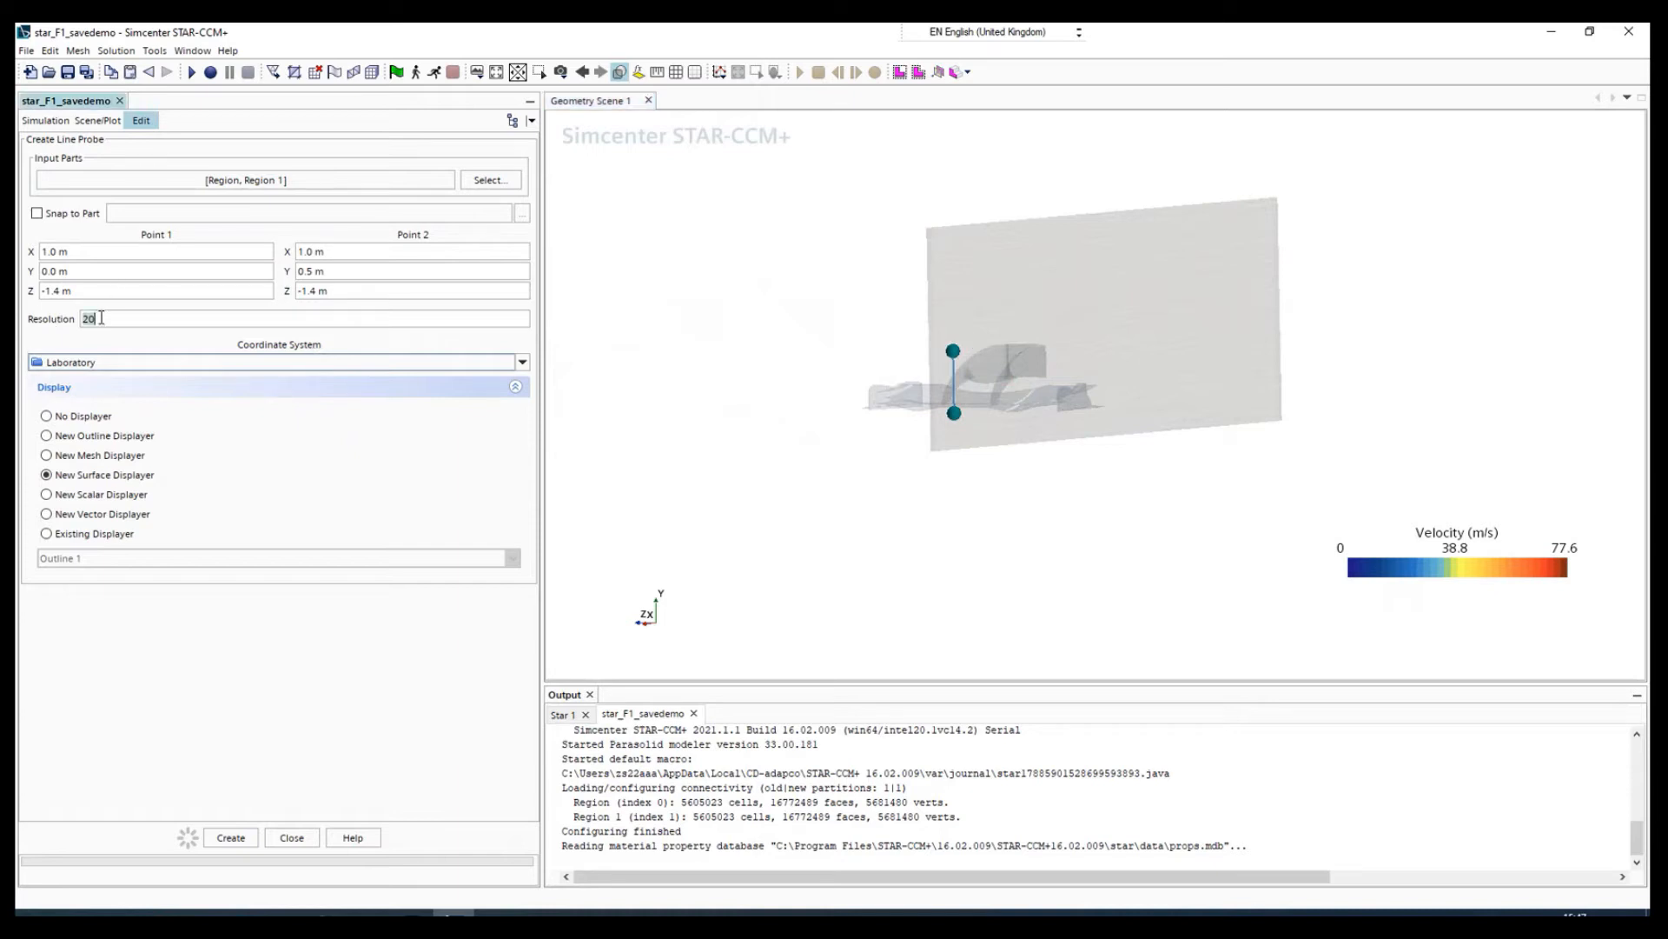
pyautogui.write('4')
pyautogui.click(231, 836)
pyautogui.click(299, 838)
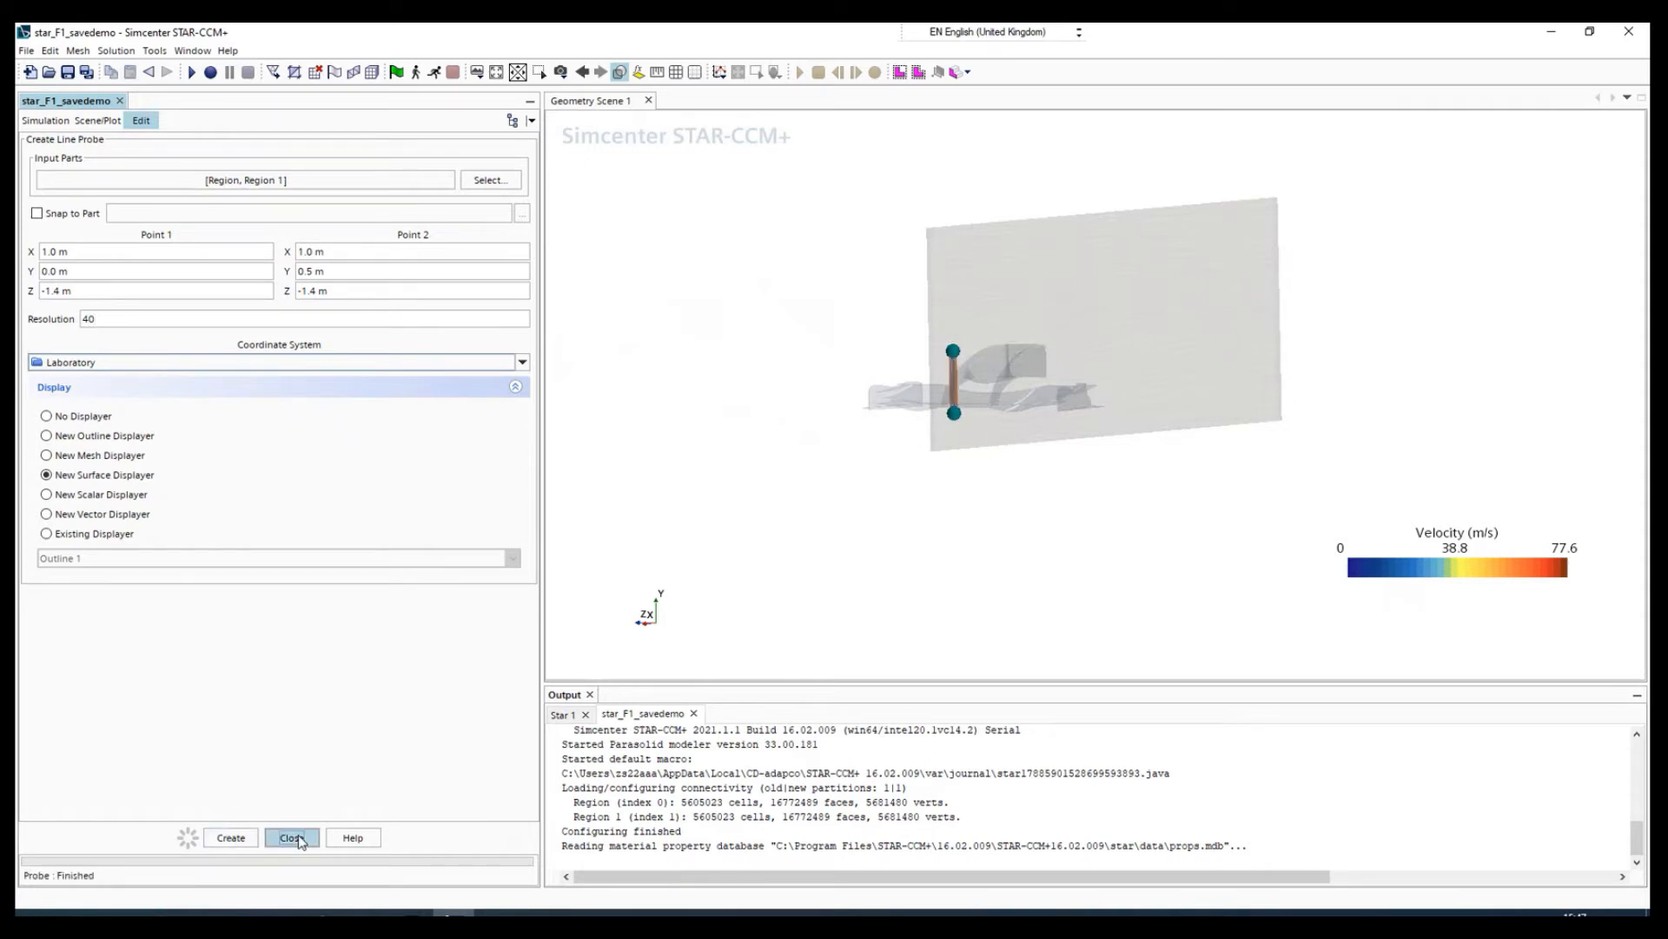
# - Start creating a new streamline part under Derived Parts
pyautogui.moveTo(940, 366)
pyautogui.mouseDown()
pyautogui.moveTo(1082, 457)
pyautogui.moveTo(869, 495)
pyautogui.mouseUp()
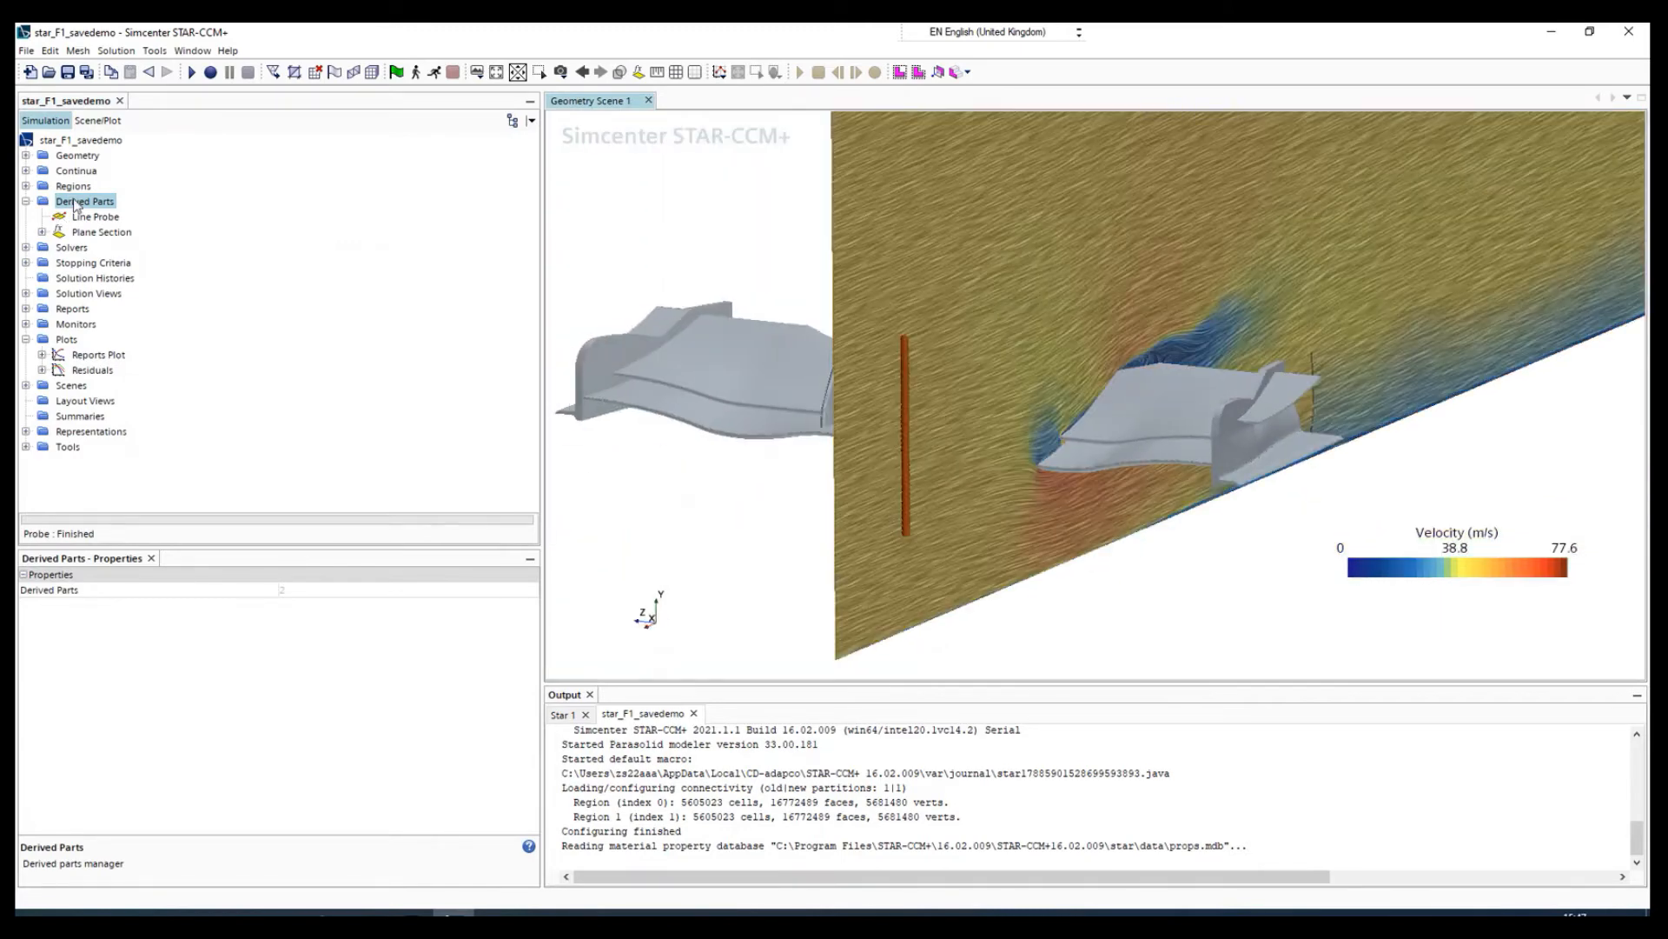
pyautogui.rightClick(78, 200)
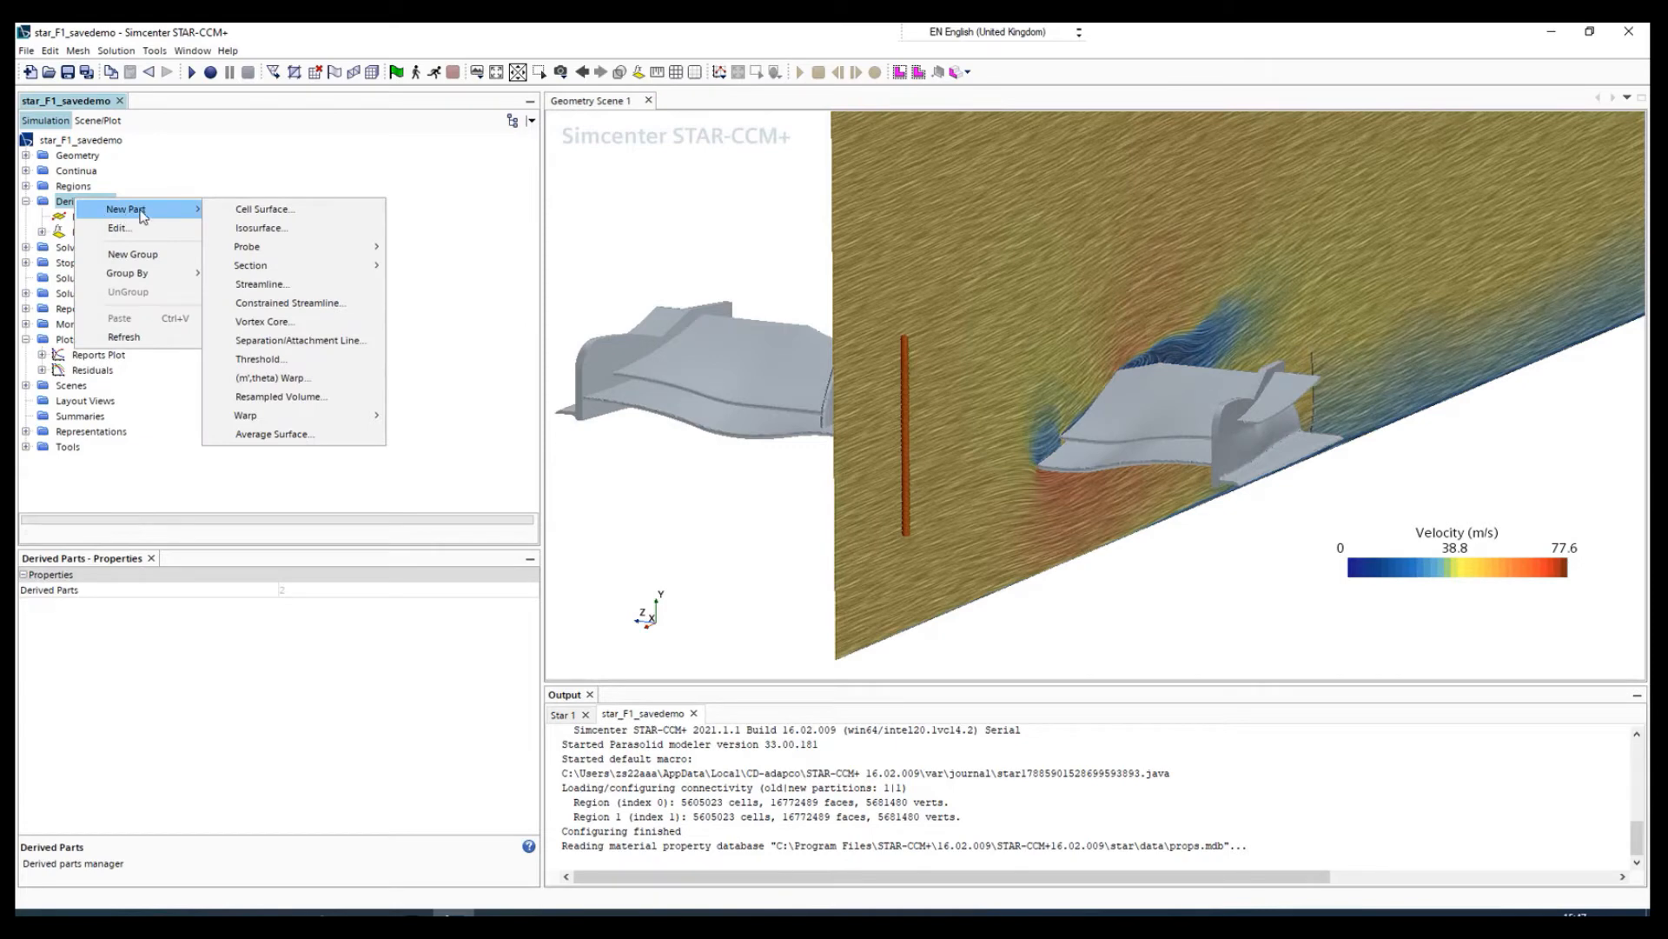
pyautogui.click(66, 203)
pyautogui.rightClick(71, 203)
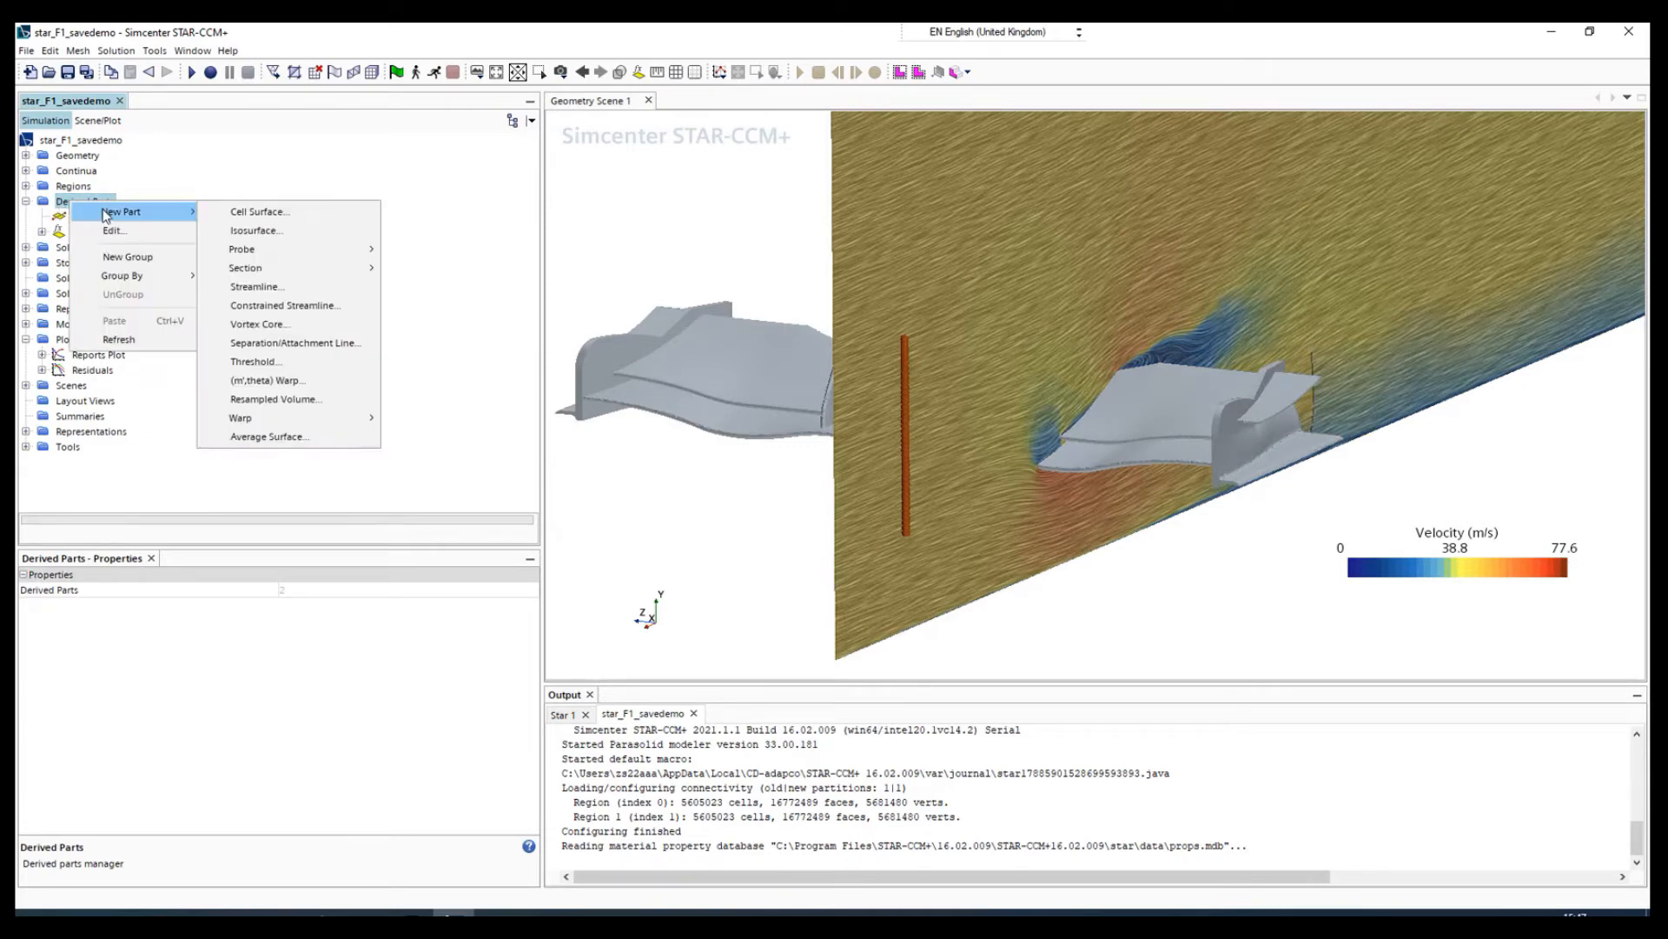
pyautogui.click(272, 287)
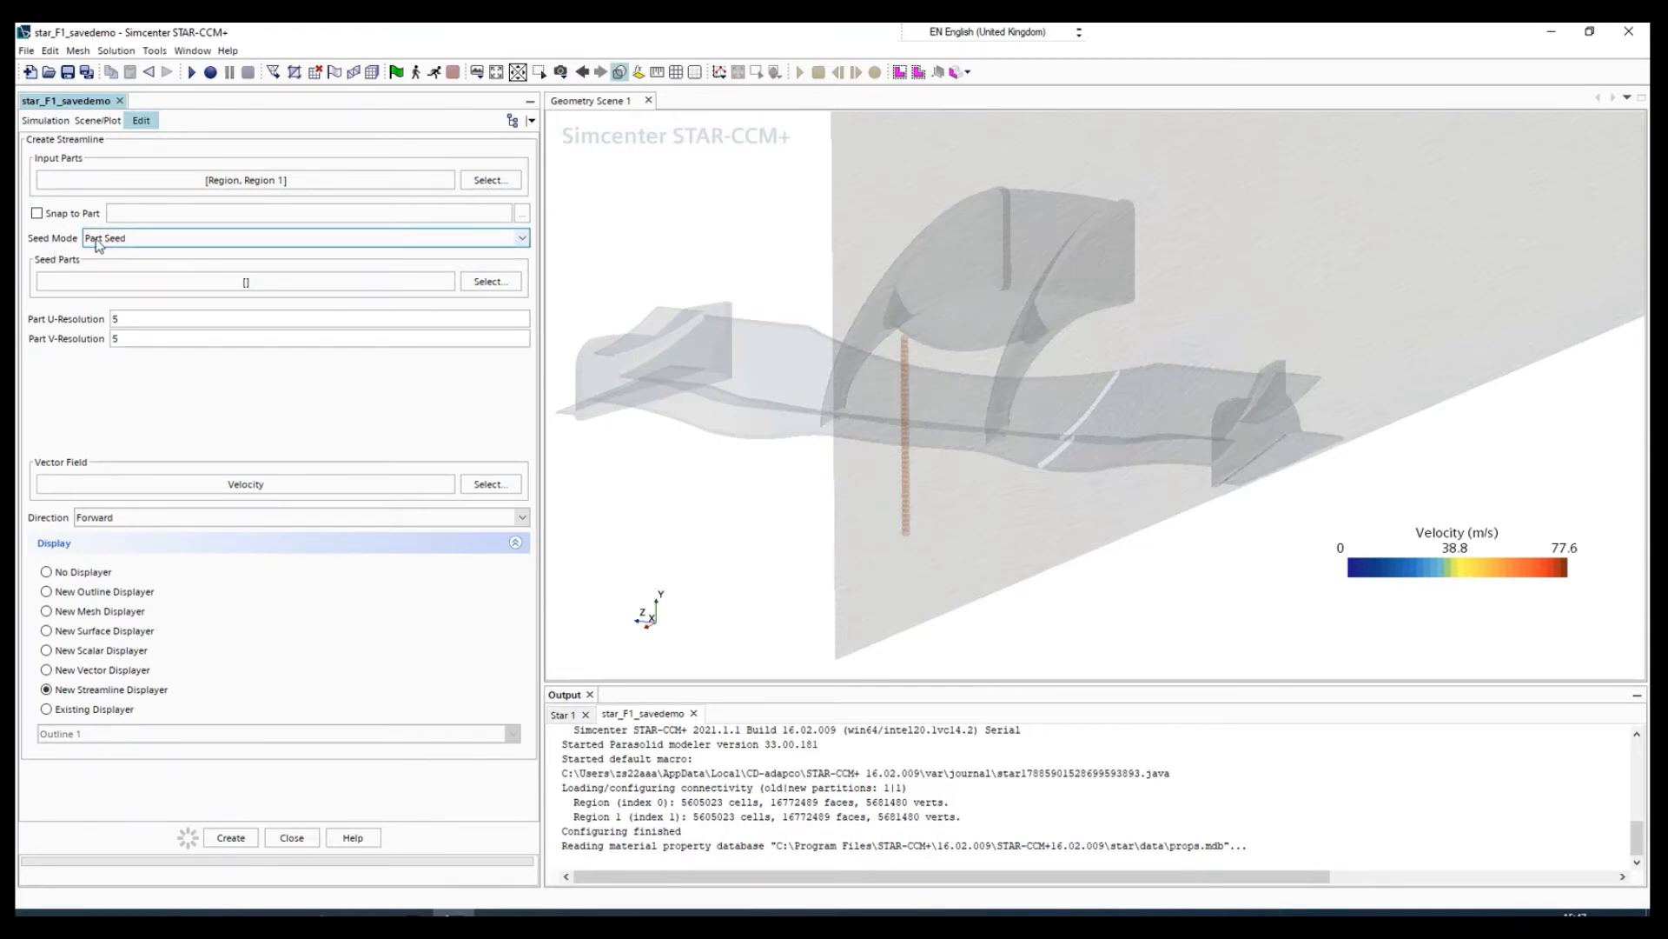
# - Choose the Line Probe derived part as the streamline's seed part
pyautogui.click(120, 285)
pyautogui.click(770, 381)
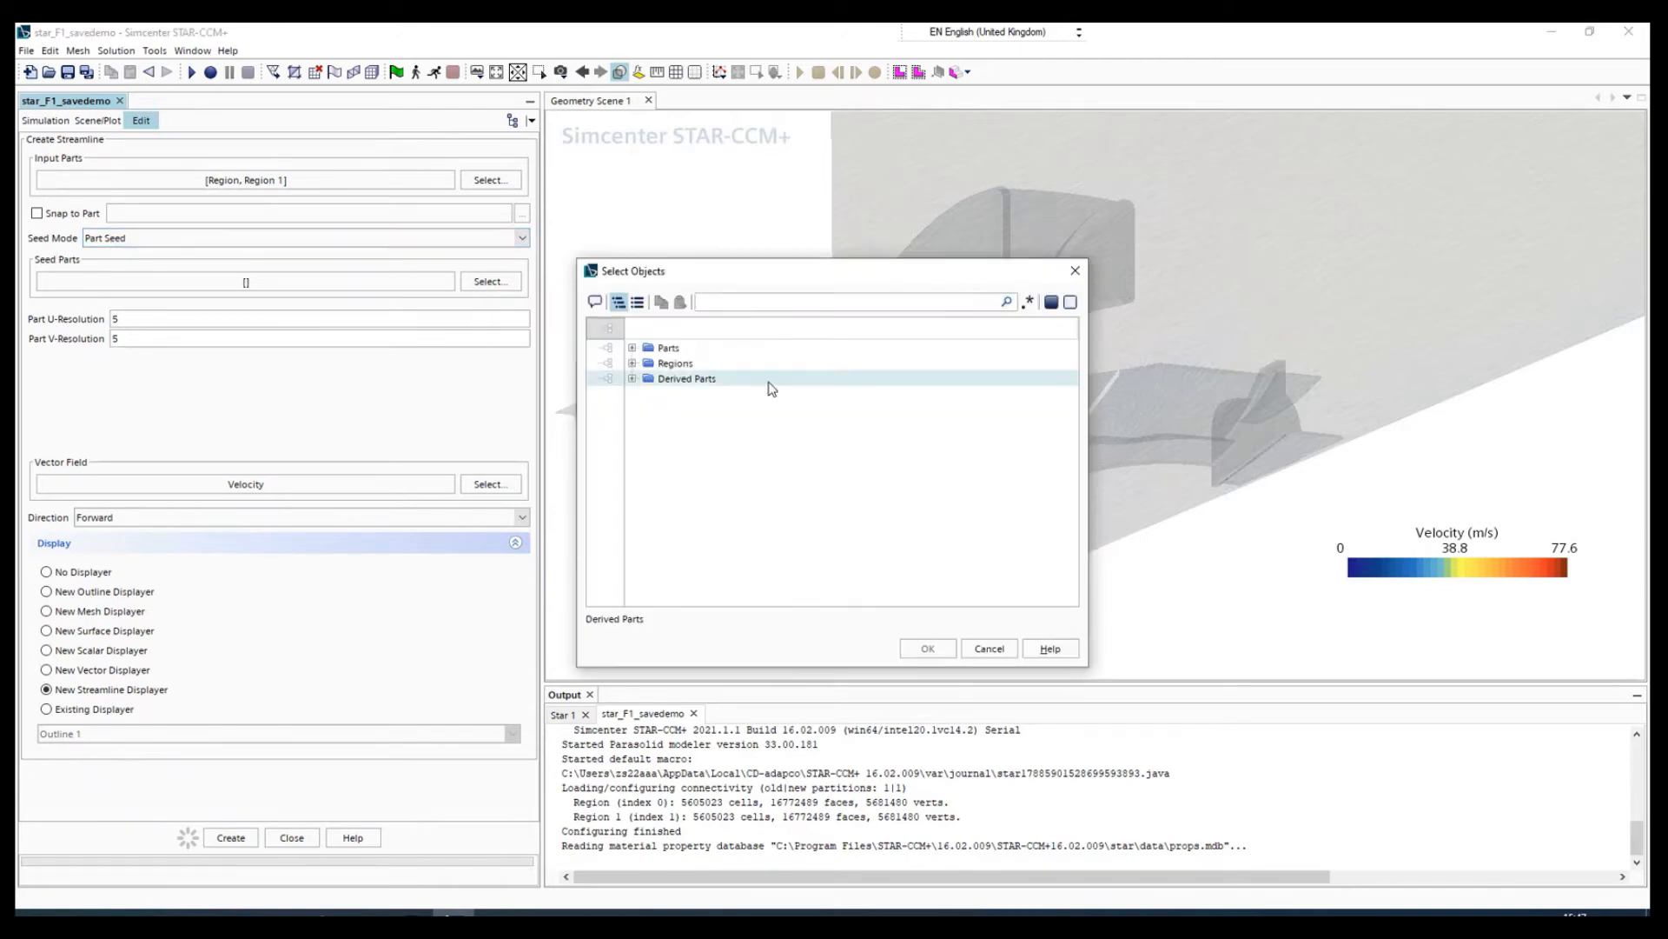
pyautogui.click(632, 379)
pyautogui.click(692, 408)
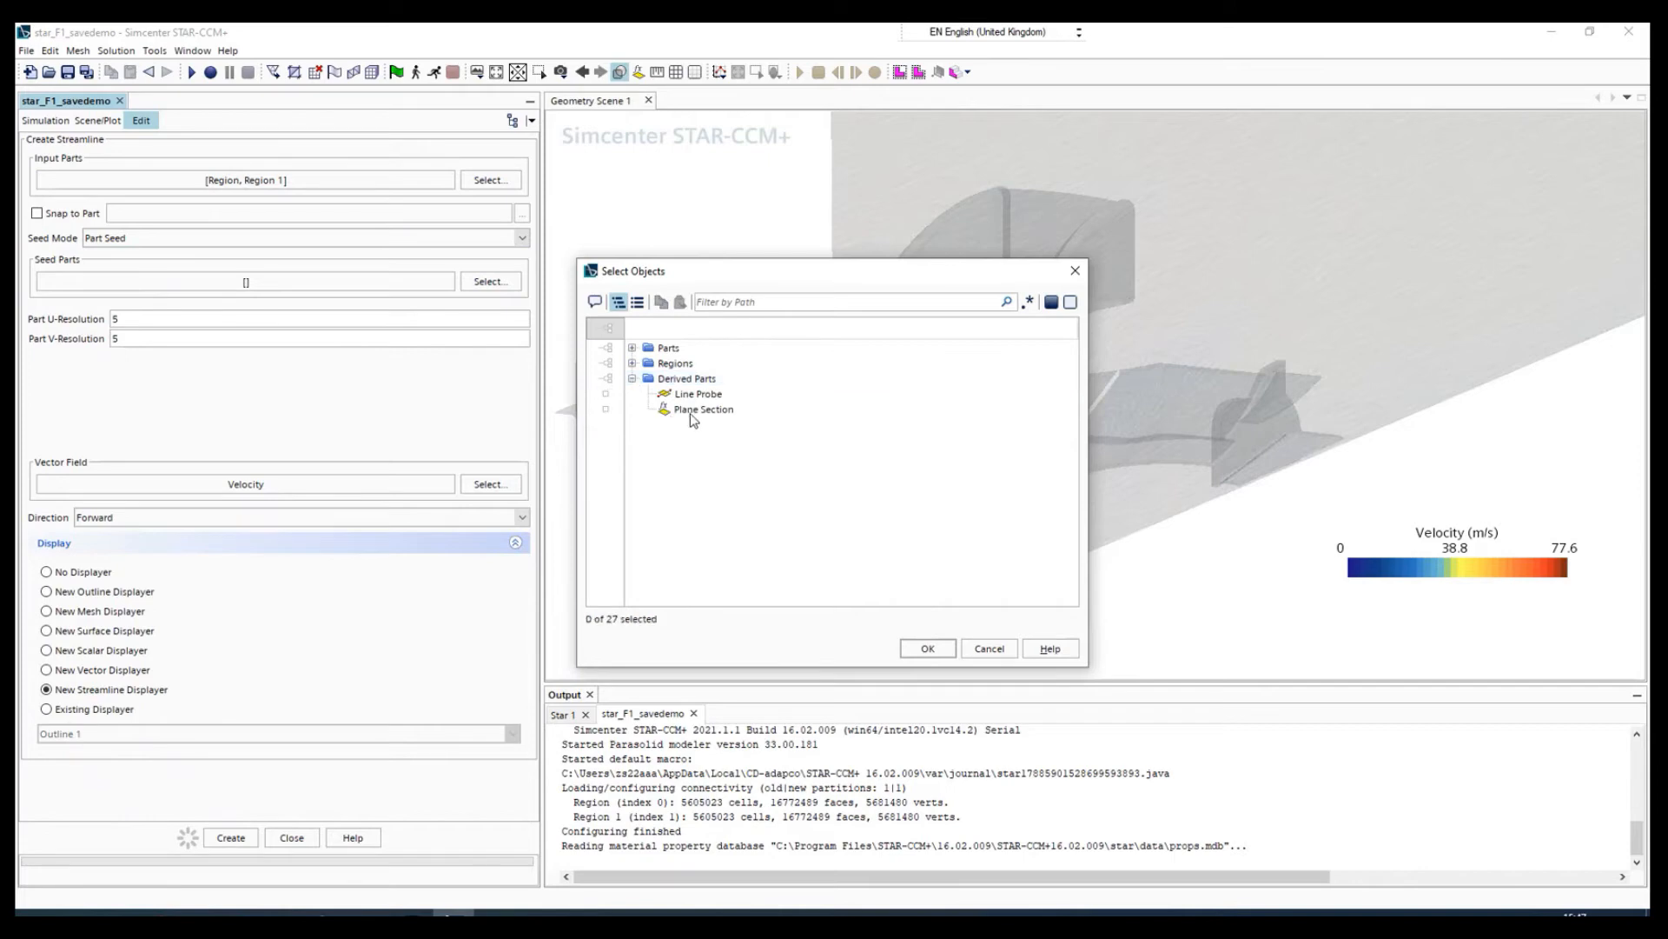
pyautogui.click(697, 394)
pyautogui.click(928, 649)
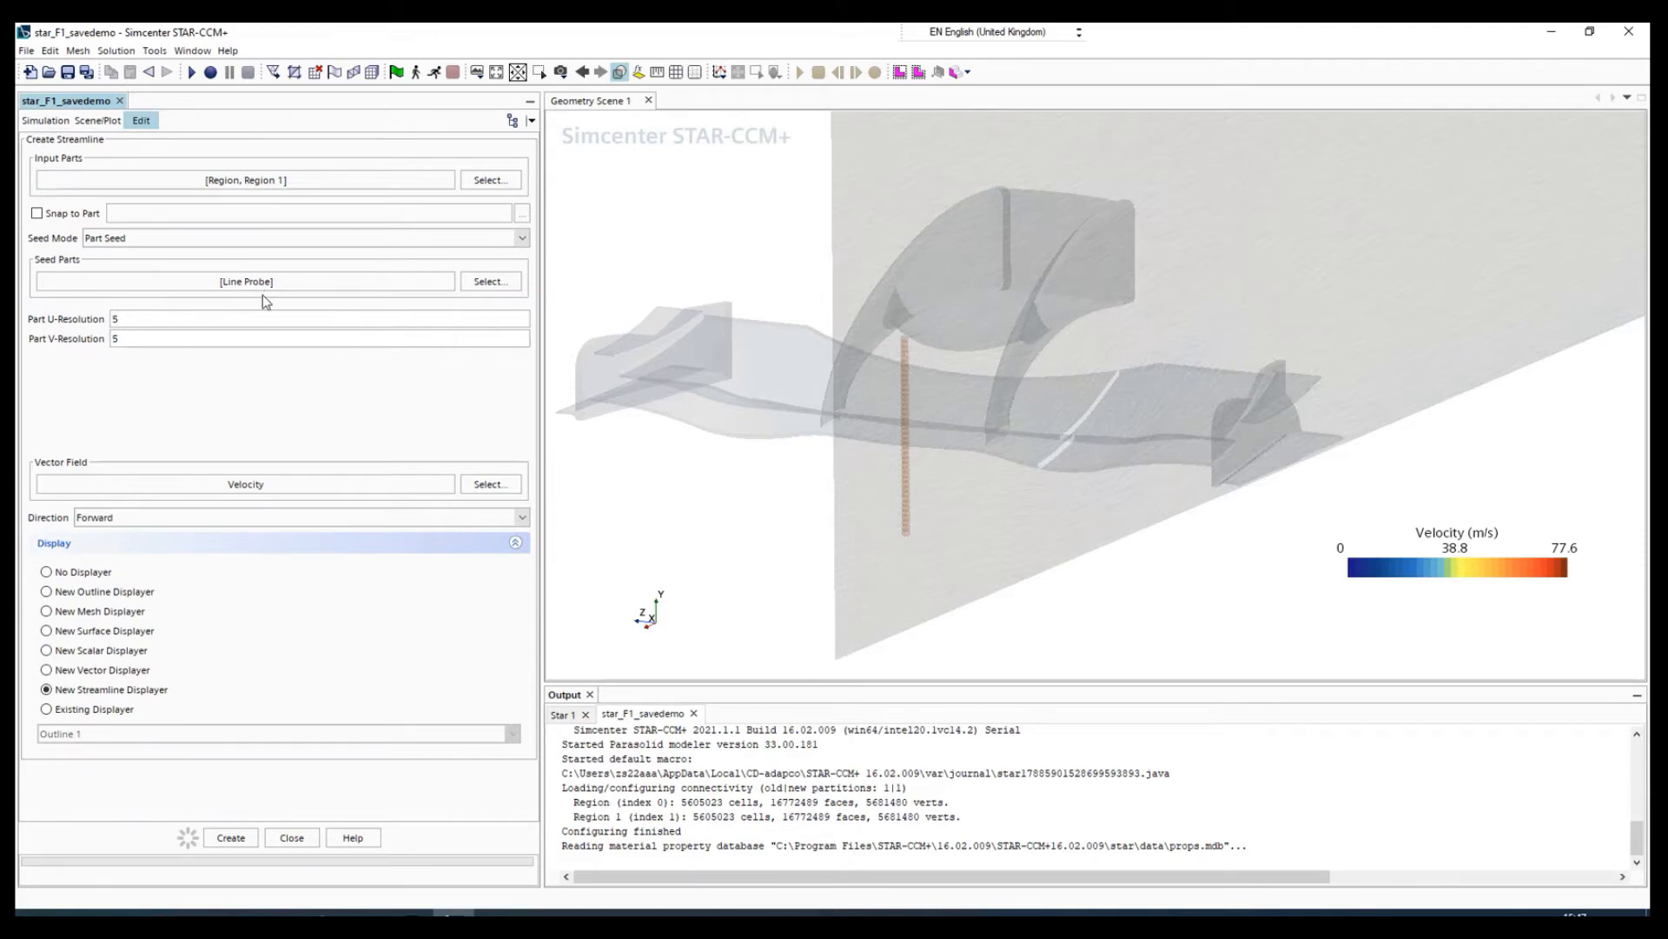
# - Set the streamline's part U-resolution to 20 and V-resolution to 1, and create it with a new streamline displayer
pyautogui.click(118, 340)
pyautogui.write('1')
pyautogui.click(135, 319)
pyautogui.write('20')
pyautogui.click(229, 839)
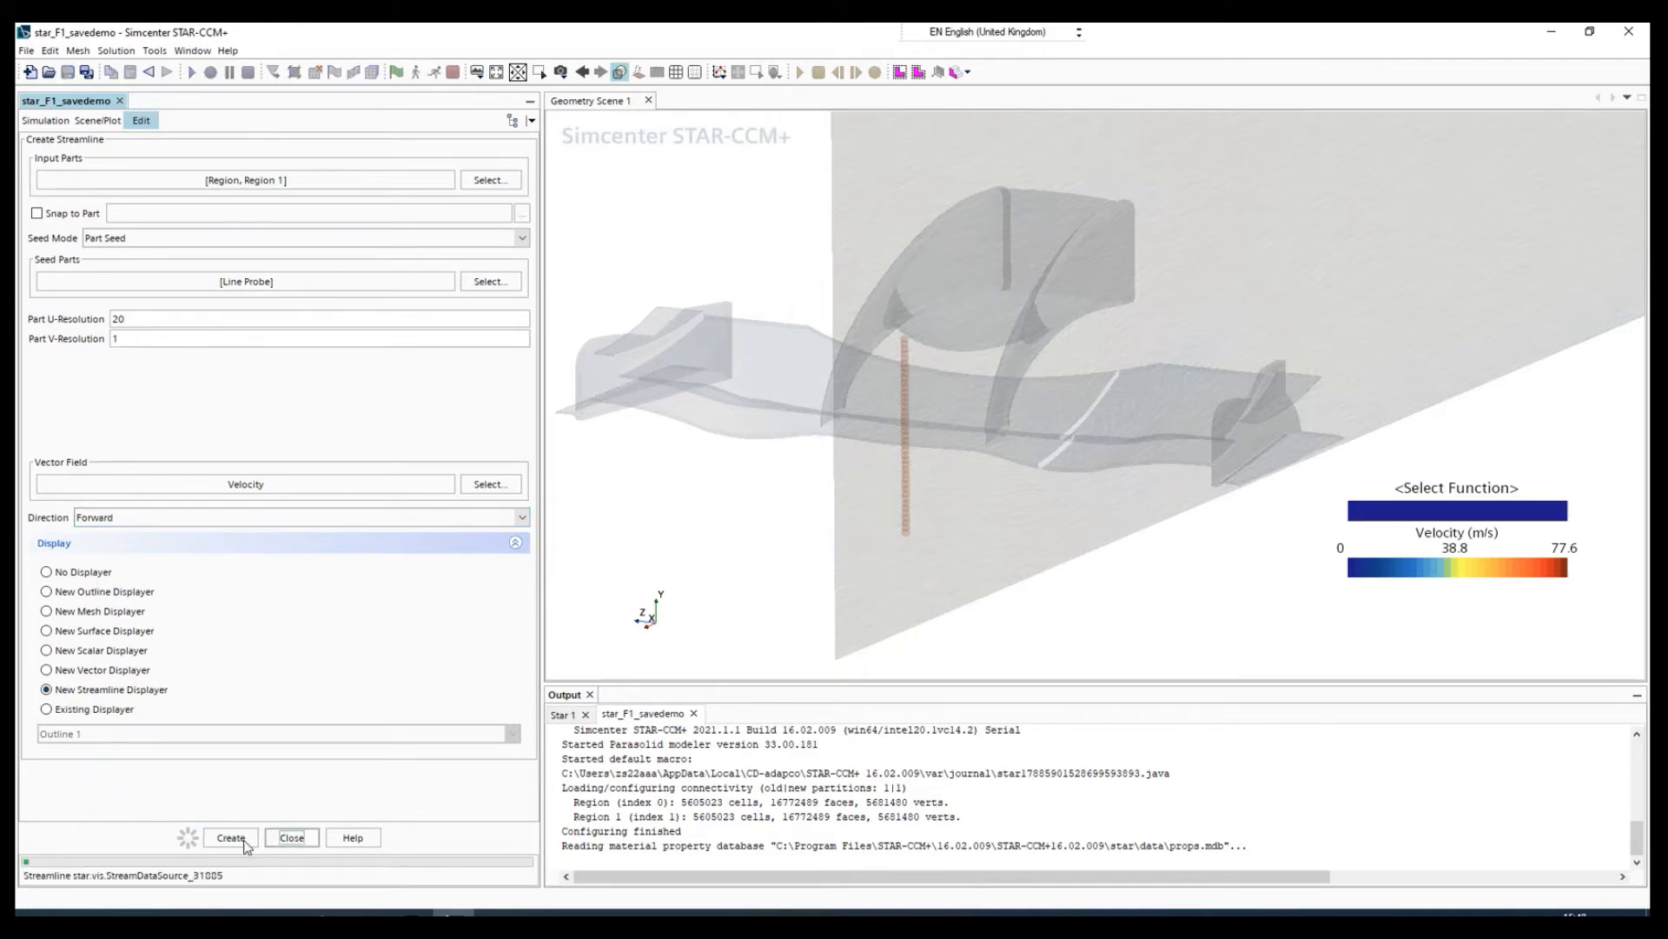
pyautogui.click(293, 838)
# - Change the N Grid Points of the streamline's source seed to [40, 1]
pyautogui.moveTo(1200, 605)
pyautogui.mouseDown()
pyautogui.moveTo(964, 578)
pyautogui.moveTo(1267, 407)
pyautogui.moveTo(1411, 420)
pyautogui.moveTo(1358, 482)
pyautogui.moveTo(1466, 466)
pyautogui.moveTo(1087, 541)
pyautogui.mouseUp()
pyautogui.scroll(5, 1267, 407)
pyautogui.scroll(-6, 1076, 542)
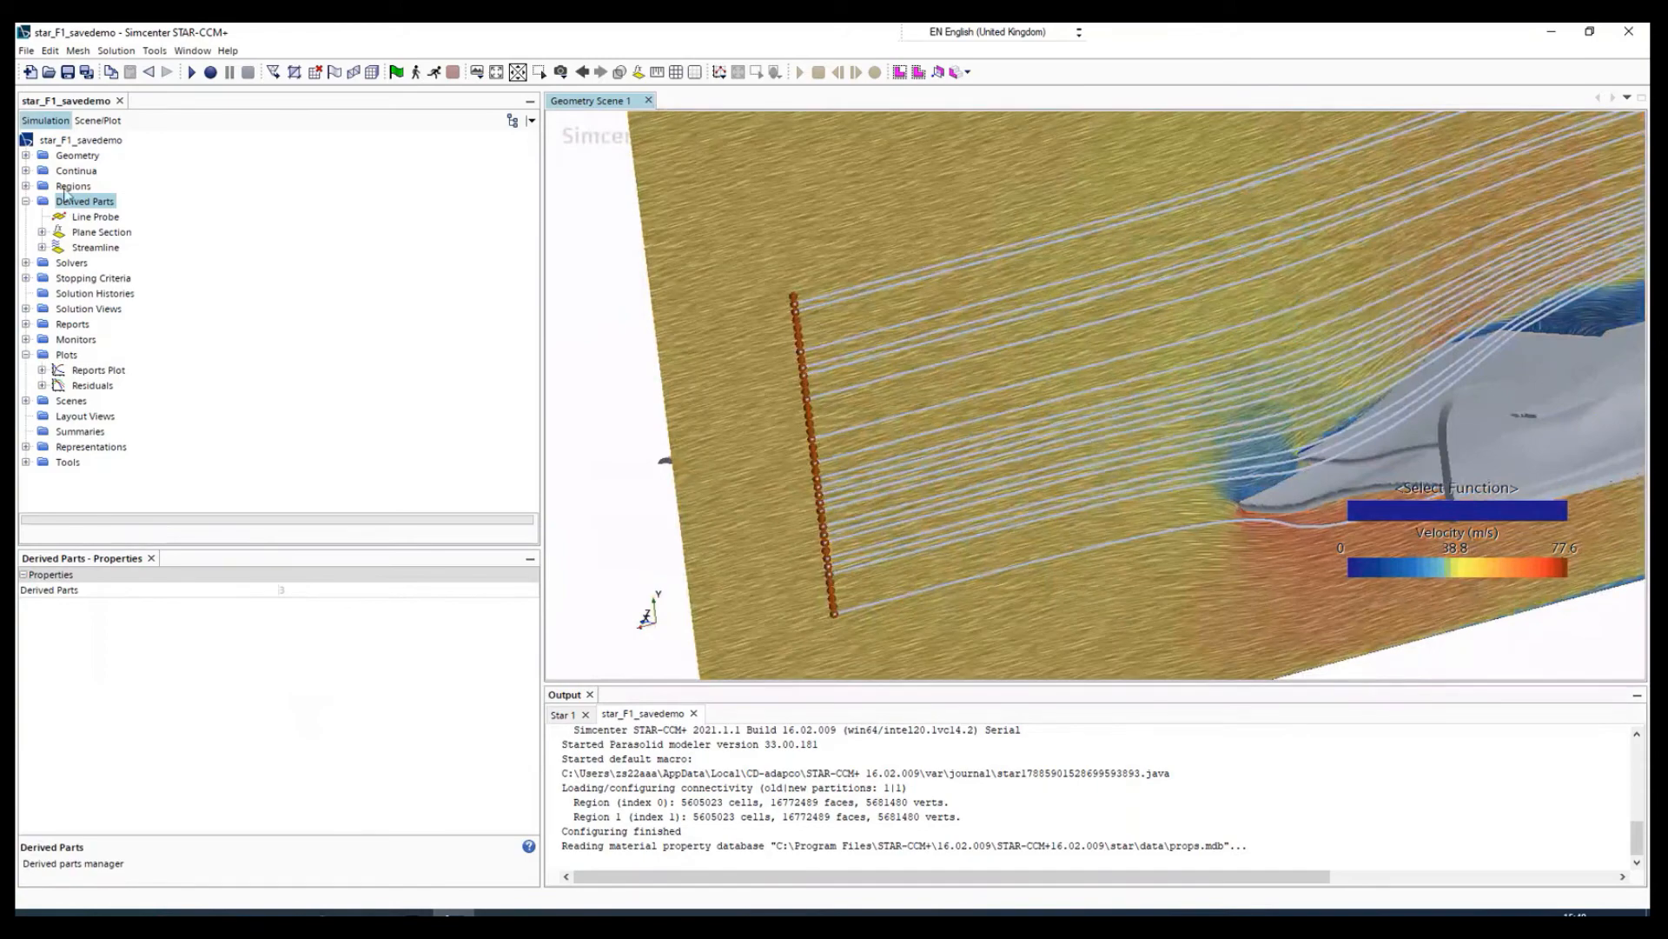
pyautogui.rightClick(66, 248)
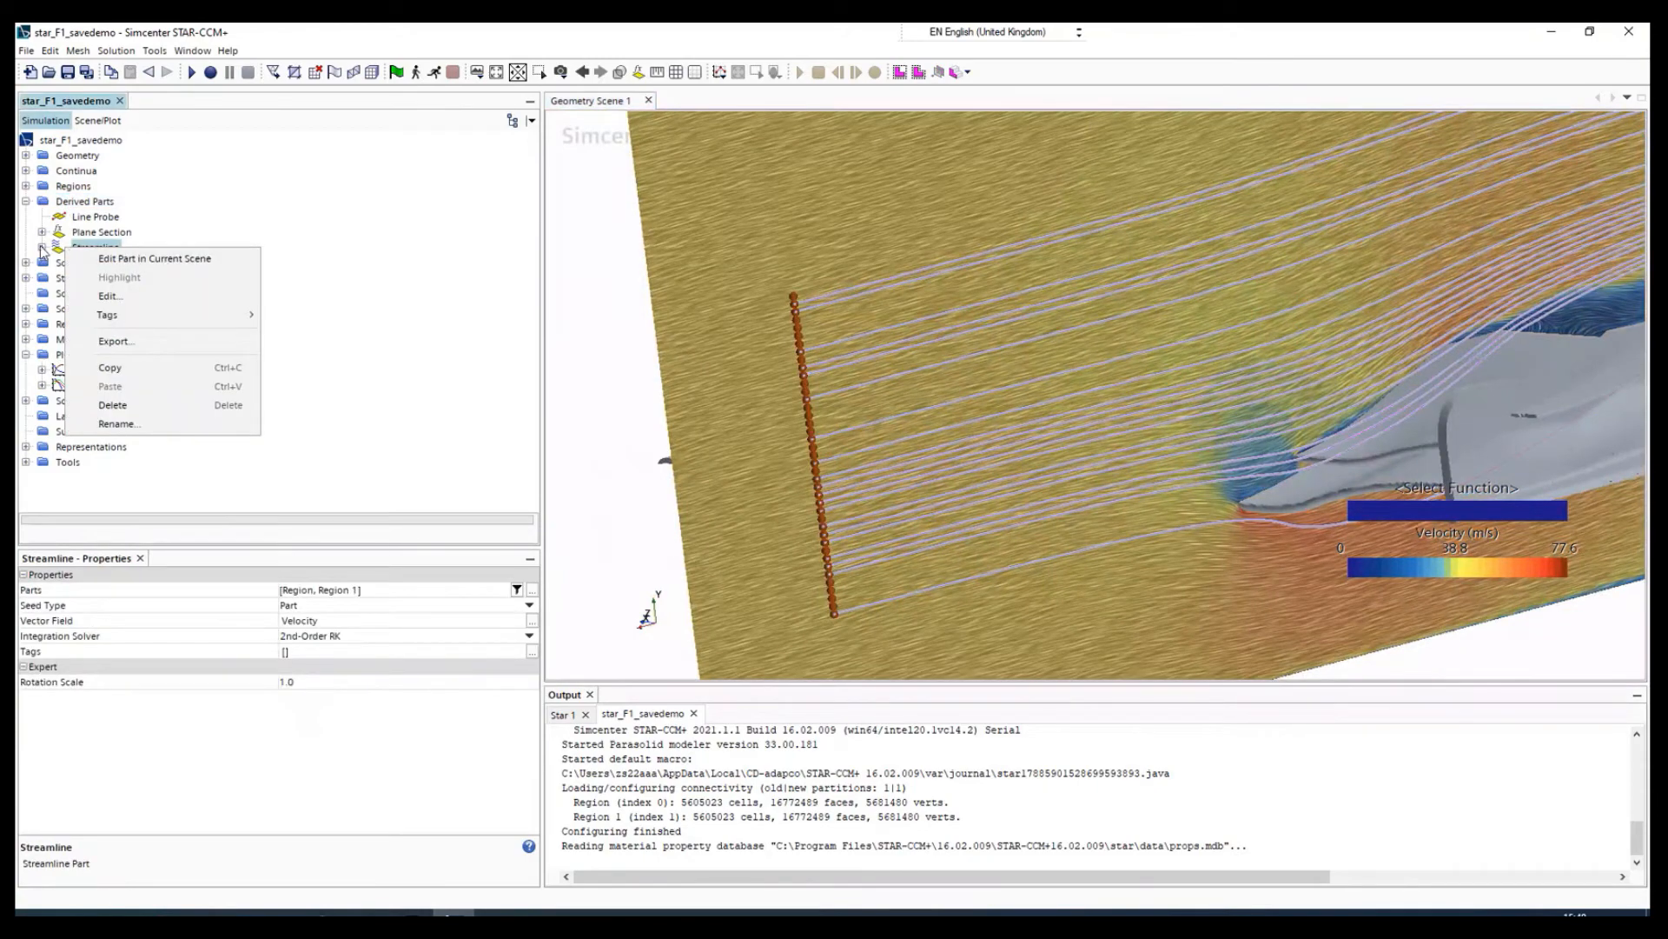
pyautogui.click(43, 252)
pyautogui.click(42, 248)
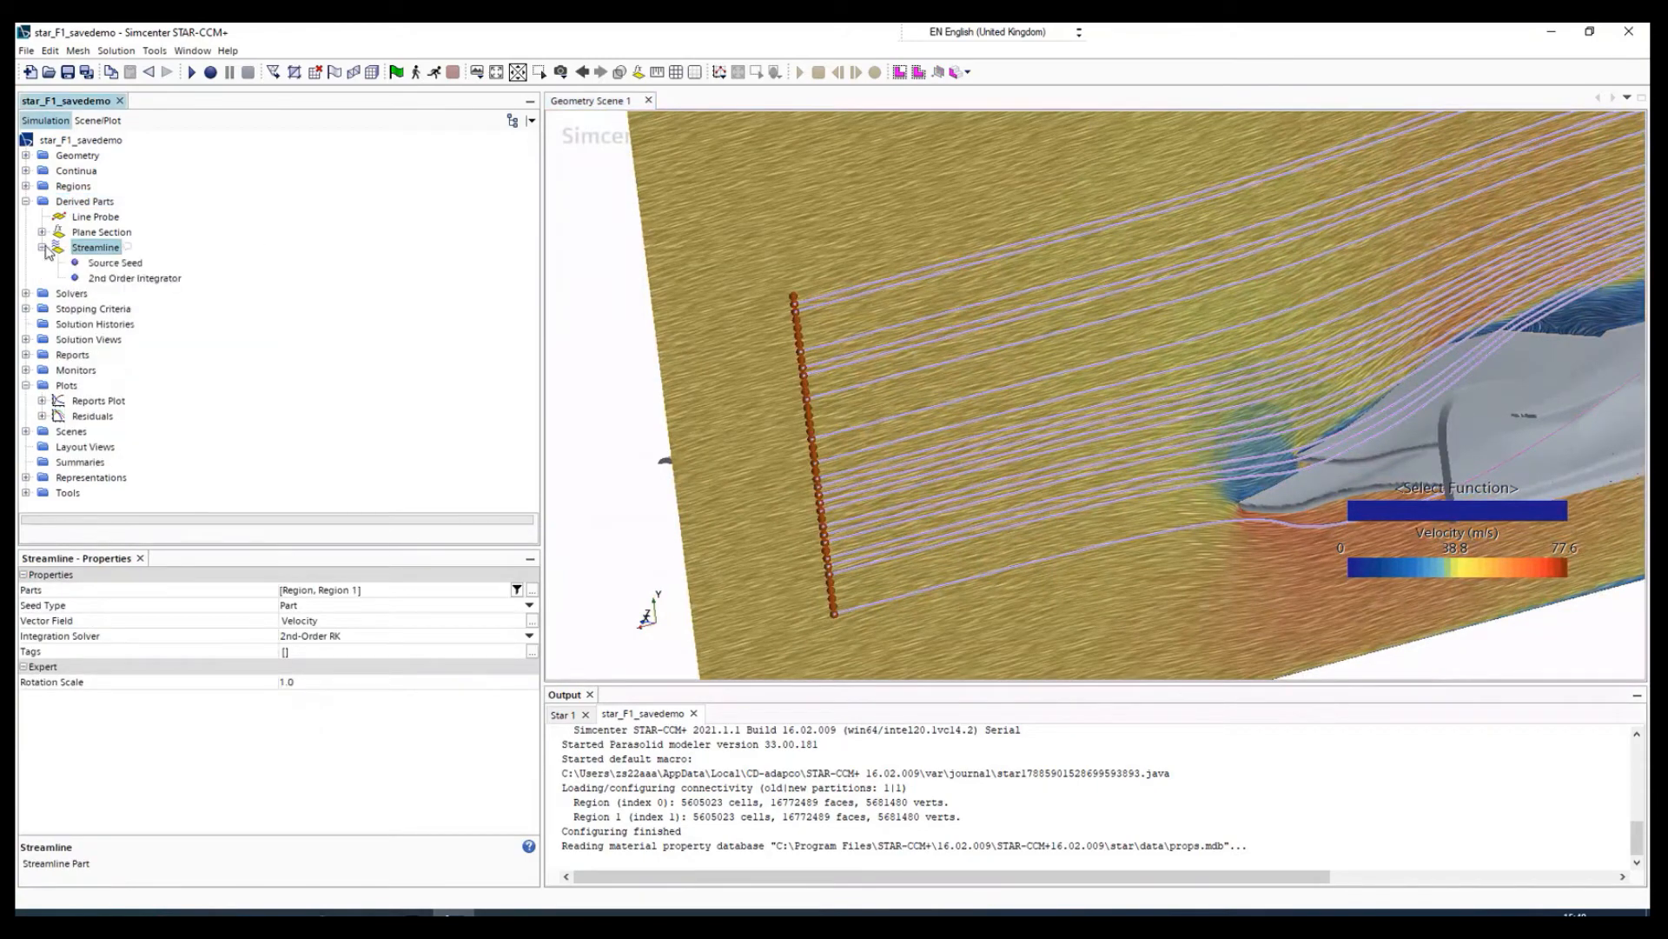
pyautogui.click(105, 264)
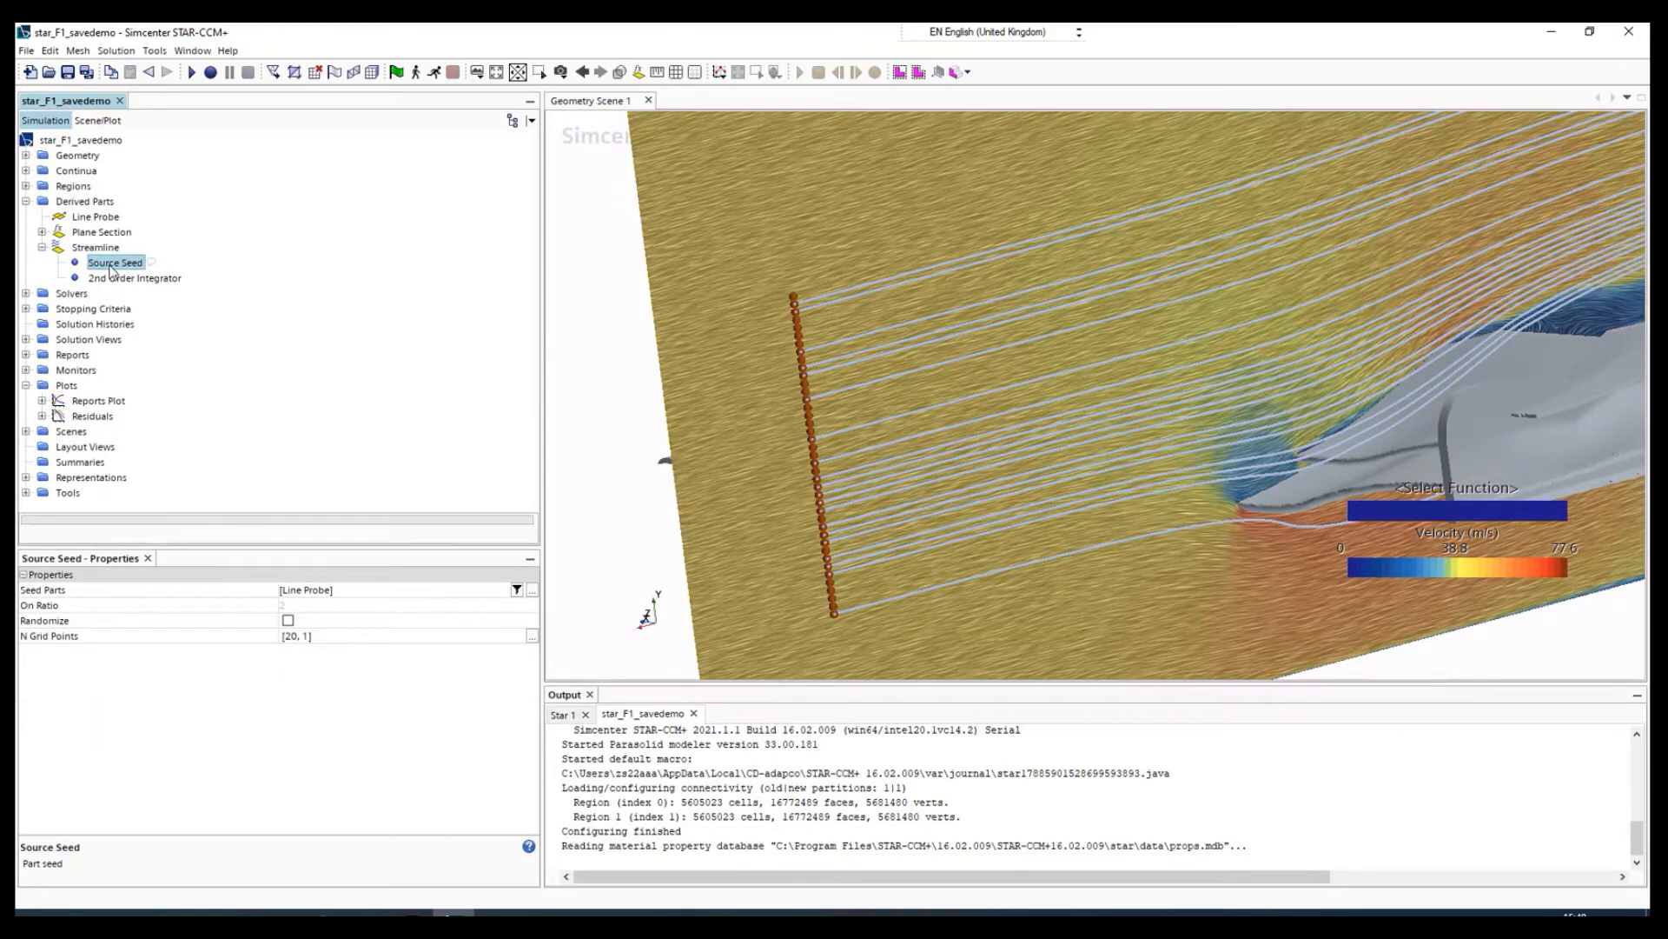
pyautogui.click(299, 637)
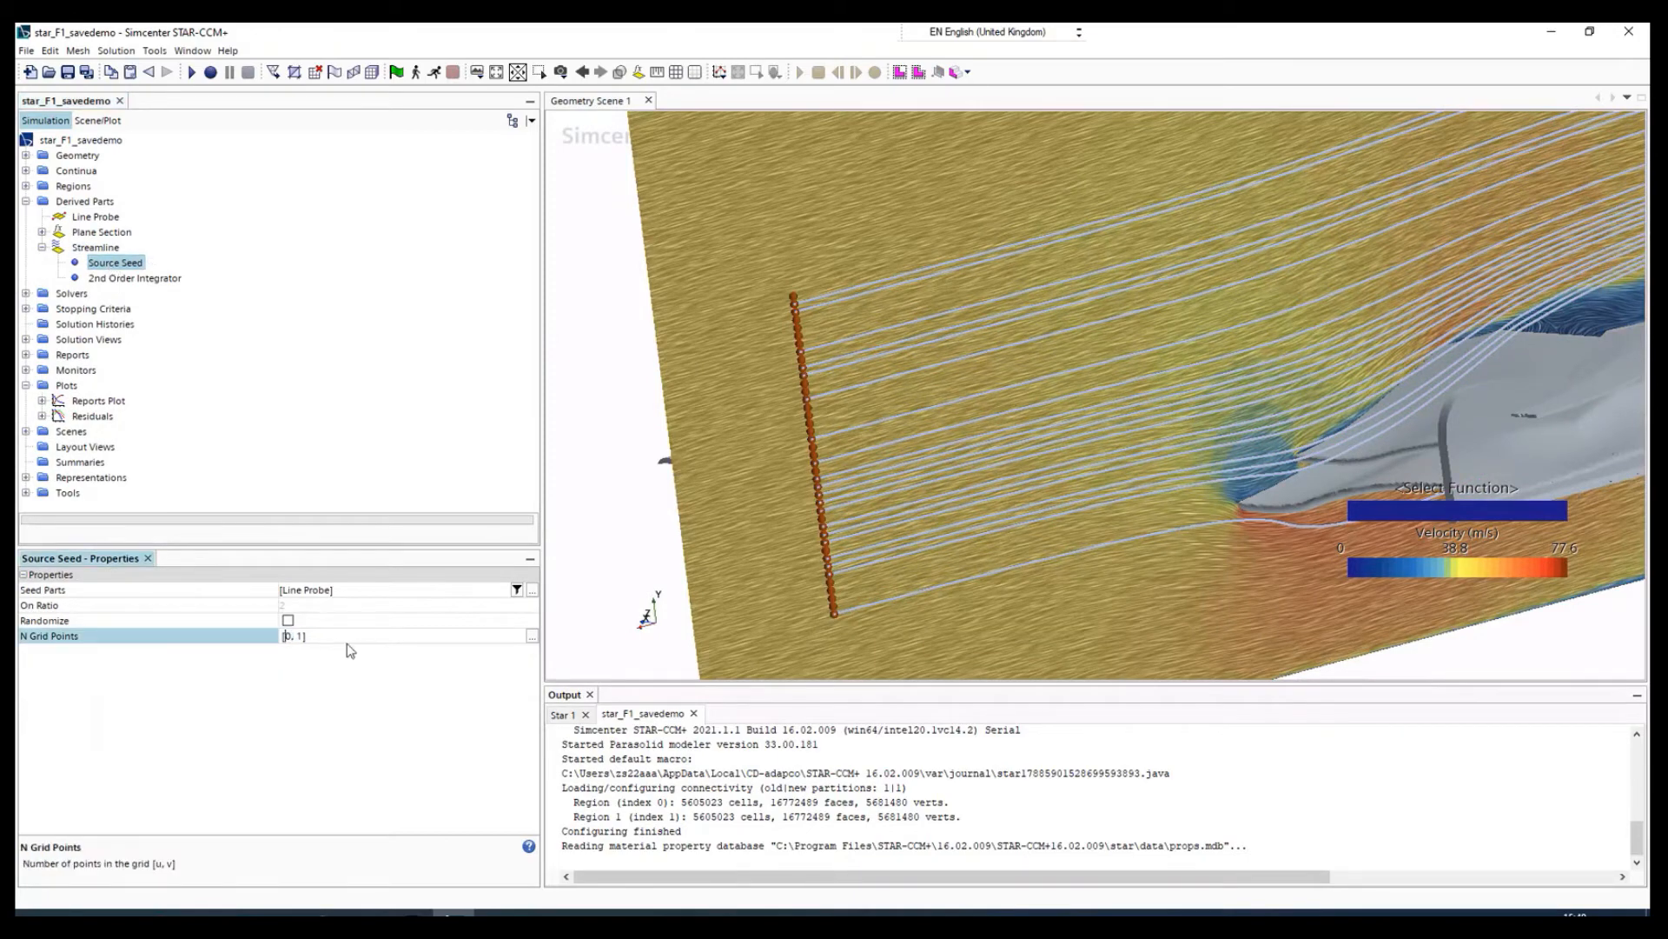
pyautogui.write('4')
pyautogui.press('Return')
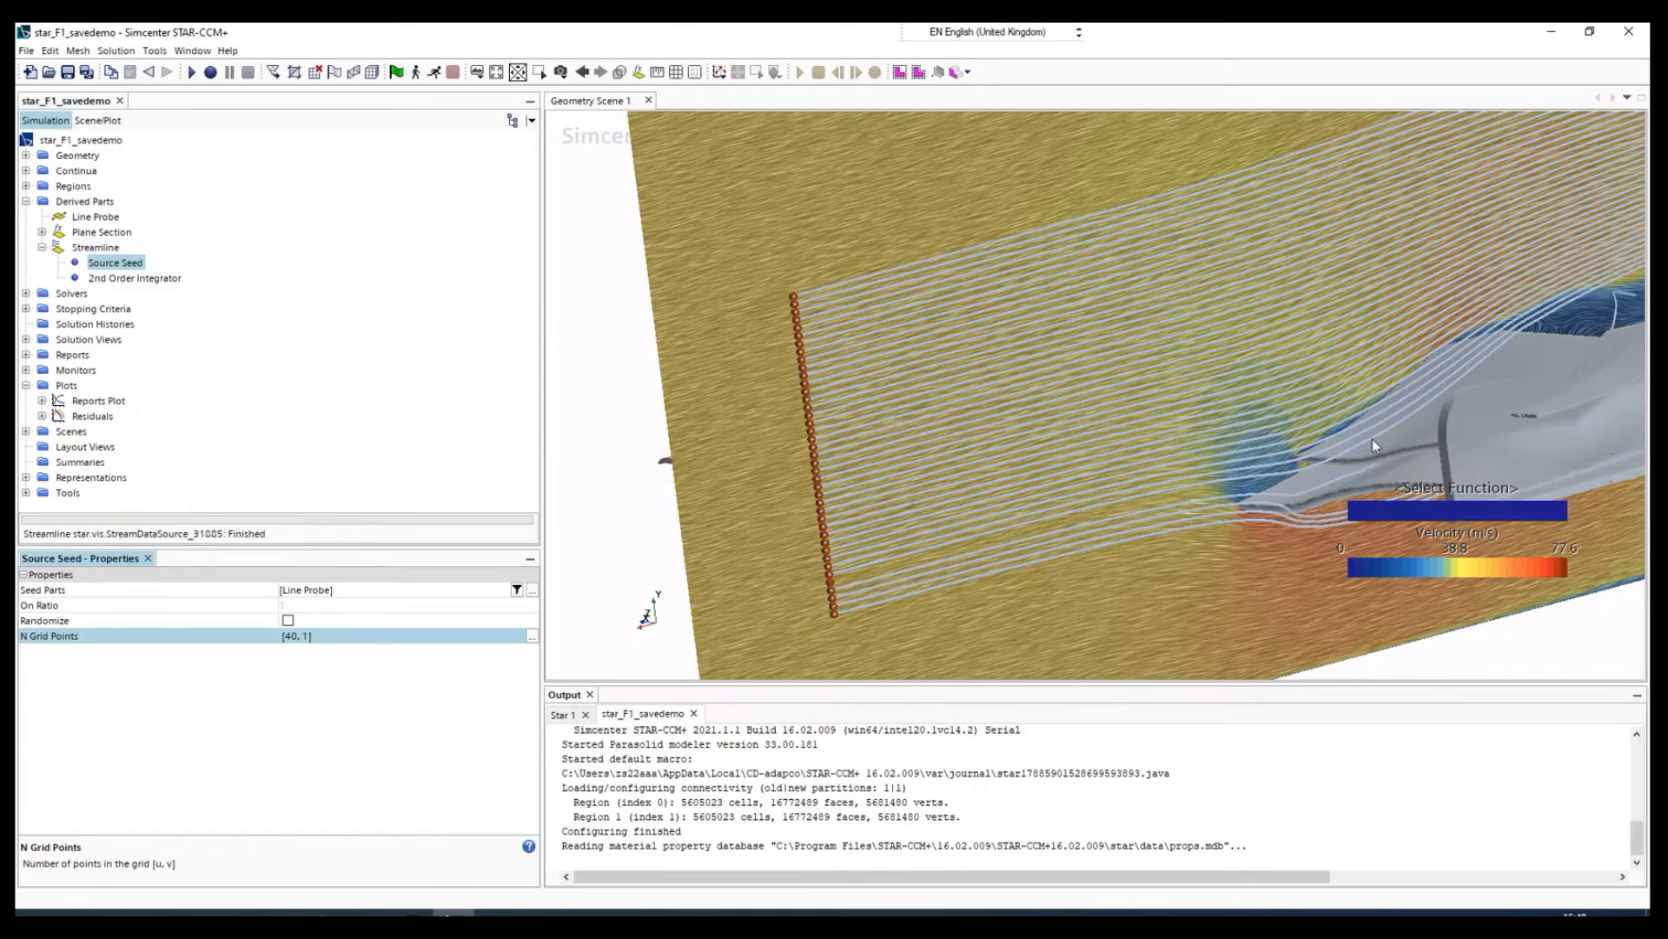
# - Examine the streamlines from the line probe around the front wing and plane section from several angles
pyautogui.moveTo(1364, 443); pyautogui.dragTo(1403, 507)
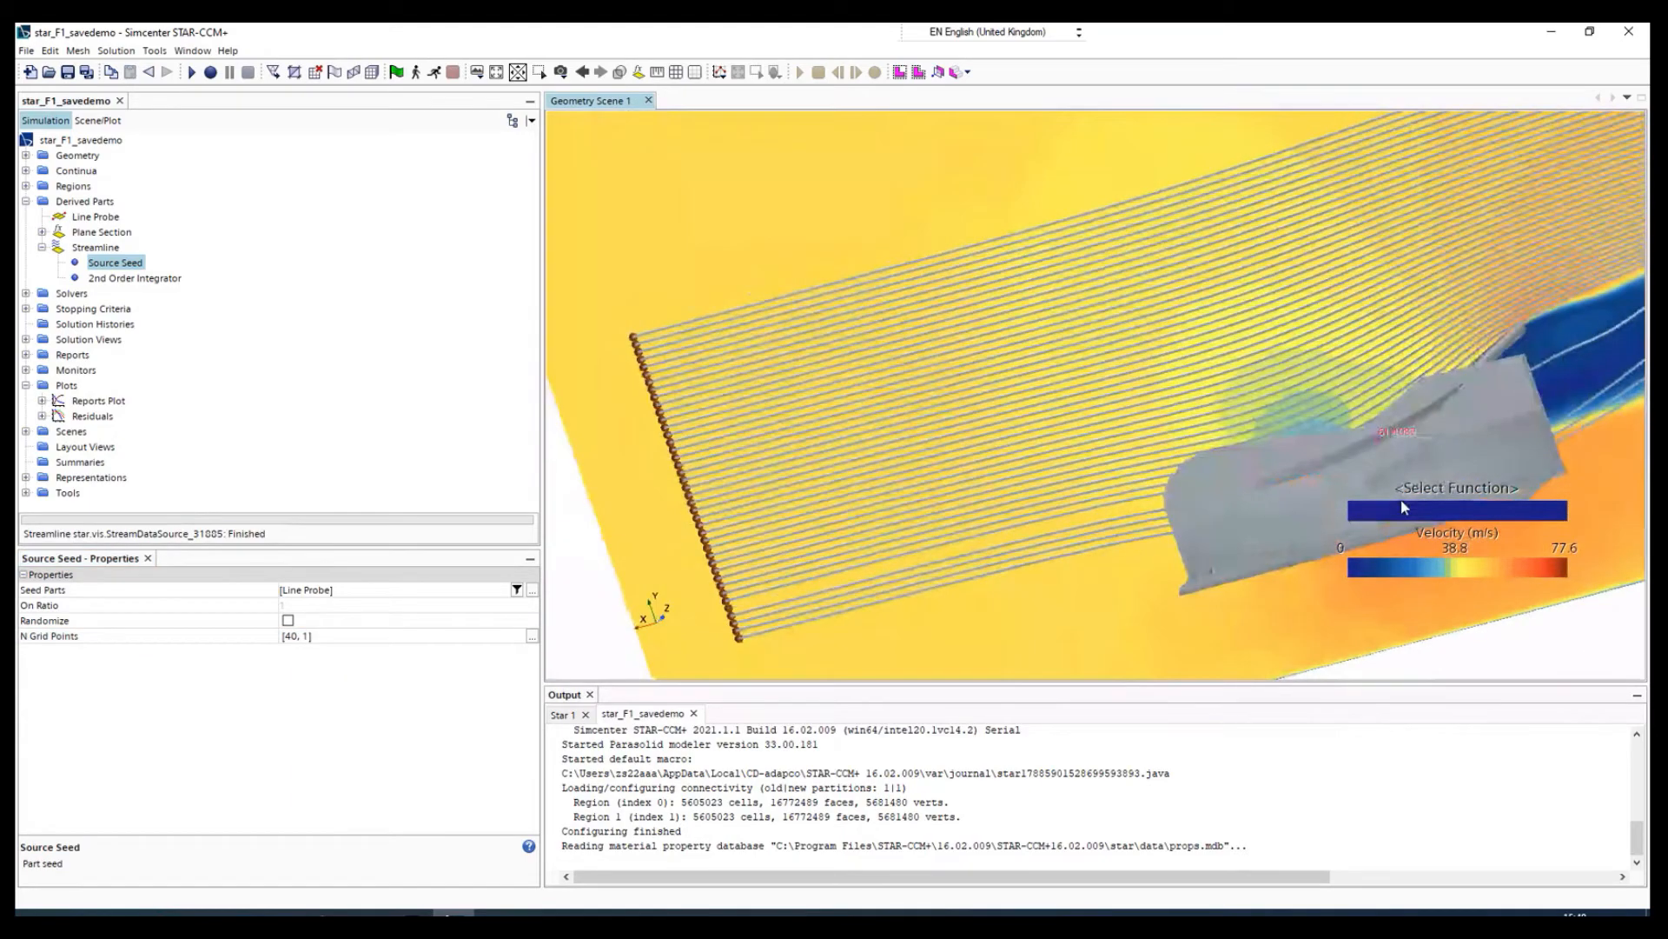
pyautogui.scroll(-3, 1402, 507)
pyautogui.moveTo(1487, 431); pyautogui.dragTo(1245, 479)
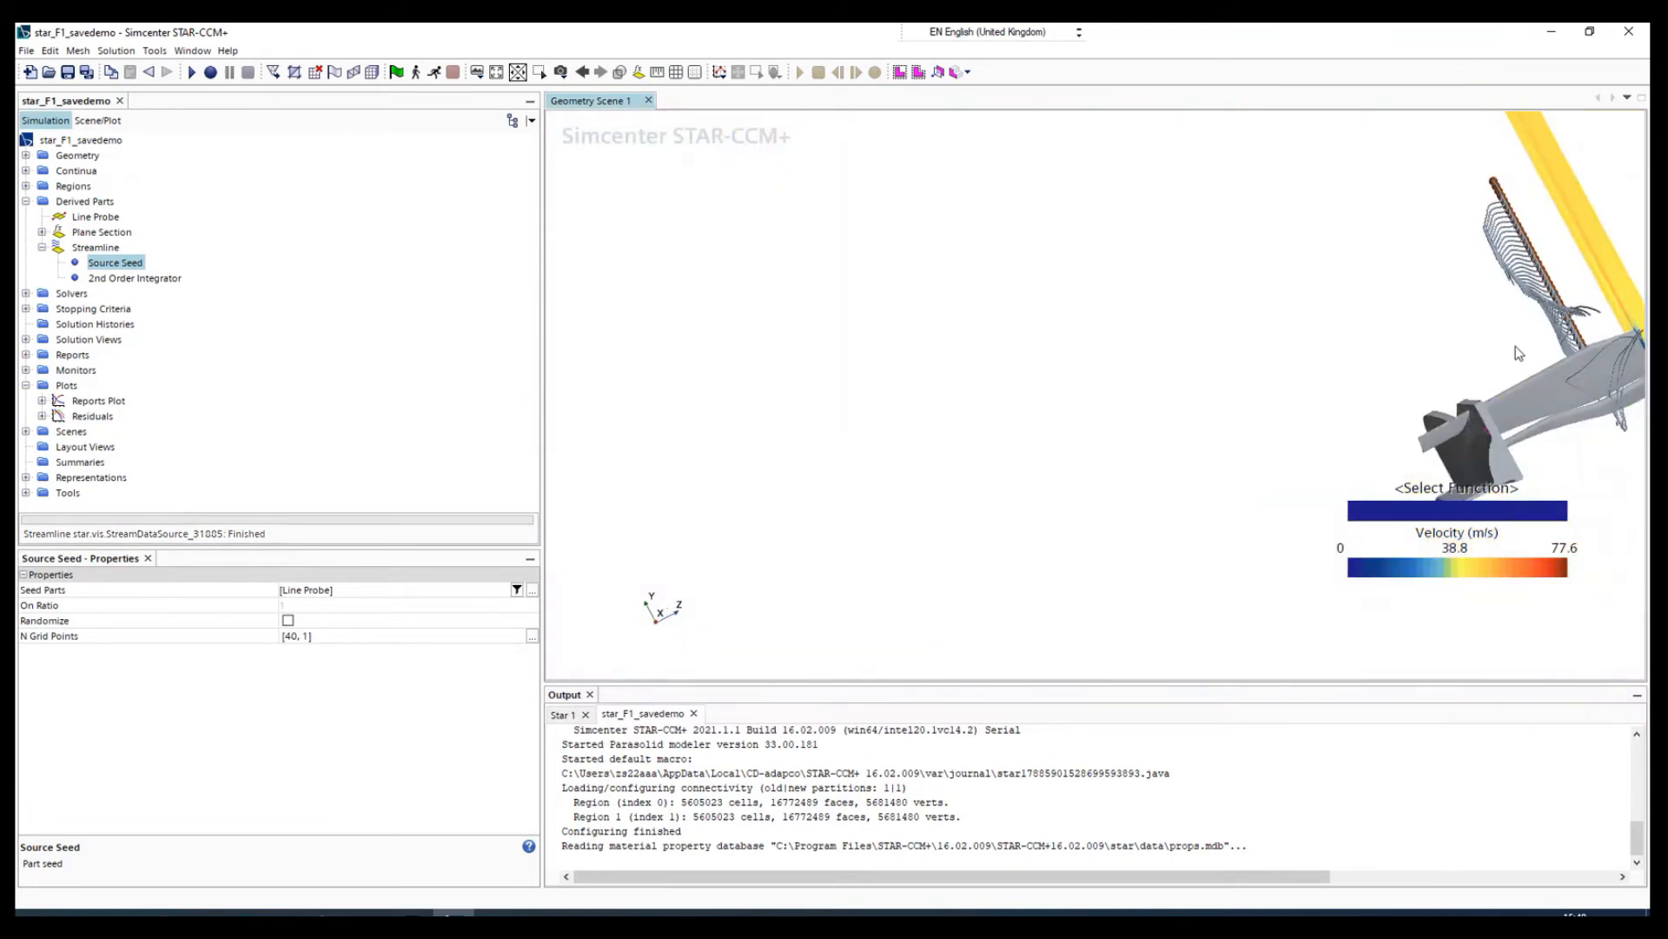
pyautogui.moveTo(1515, 318); pyautogui.dragTo(1512, 309)
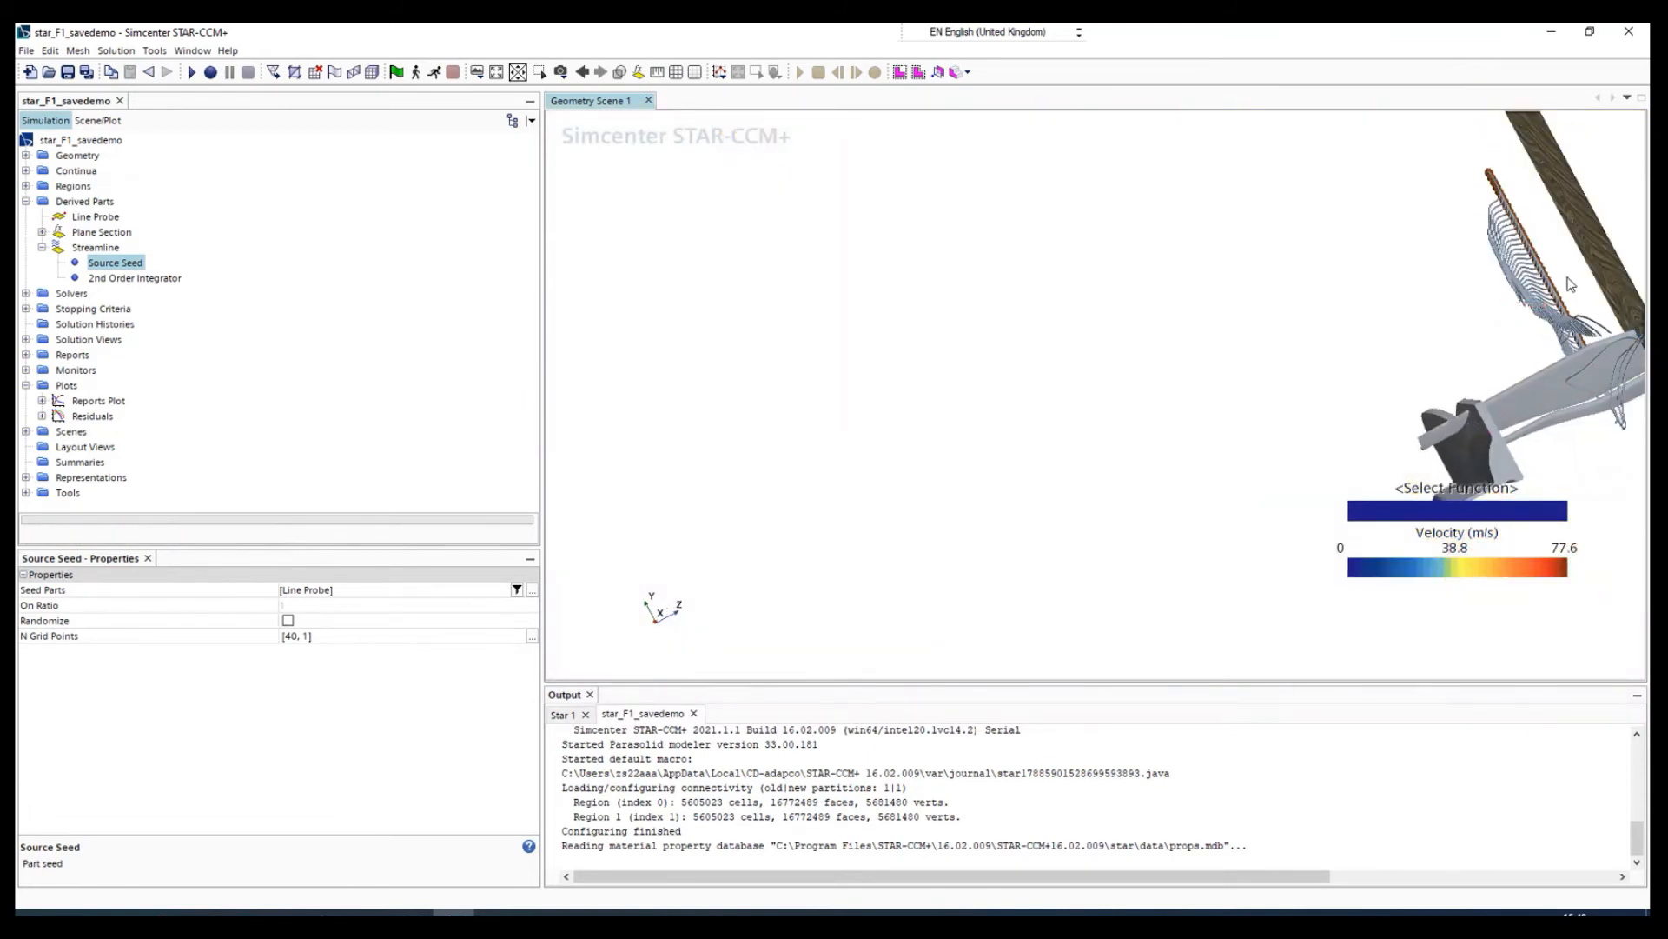
pyautogui.moveTo(1573, 416); pyautogui.dragTo(1622, 241)
pyautogui.scroll(5, 1540, 421)
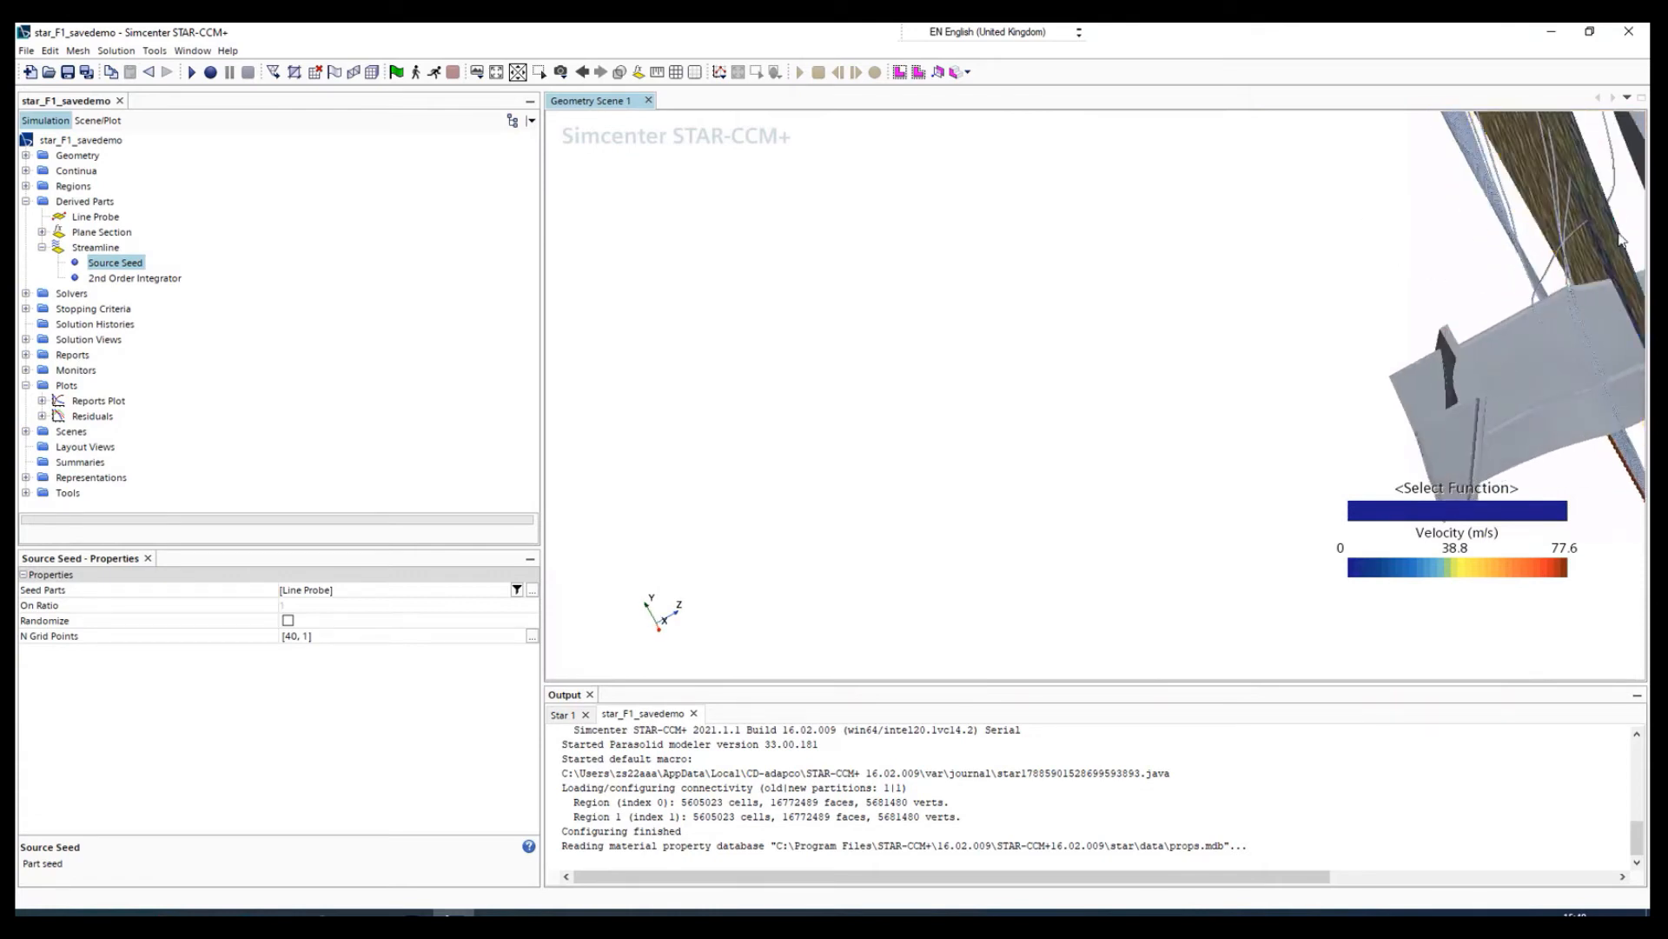
pyautogui.moveTo(1575, 329); pyautogui.dragTo(1359, 567)
pyautogui.moveTo(1308, 622); pyautogui.dragTo(1321, 659)
pyautogui.scroll(4, 1319, 656)
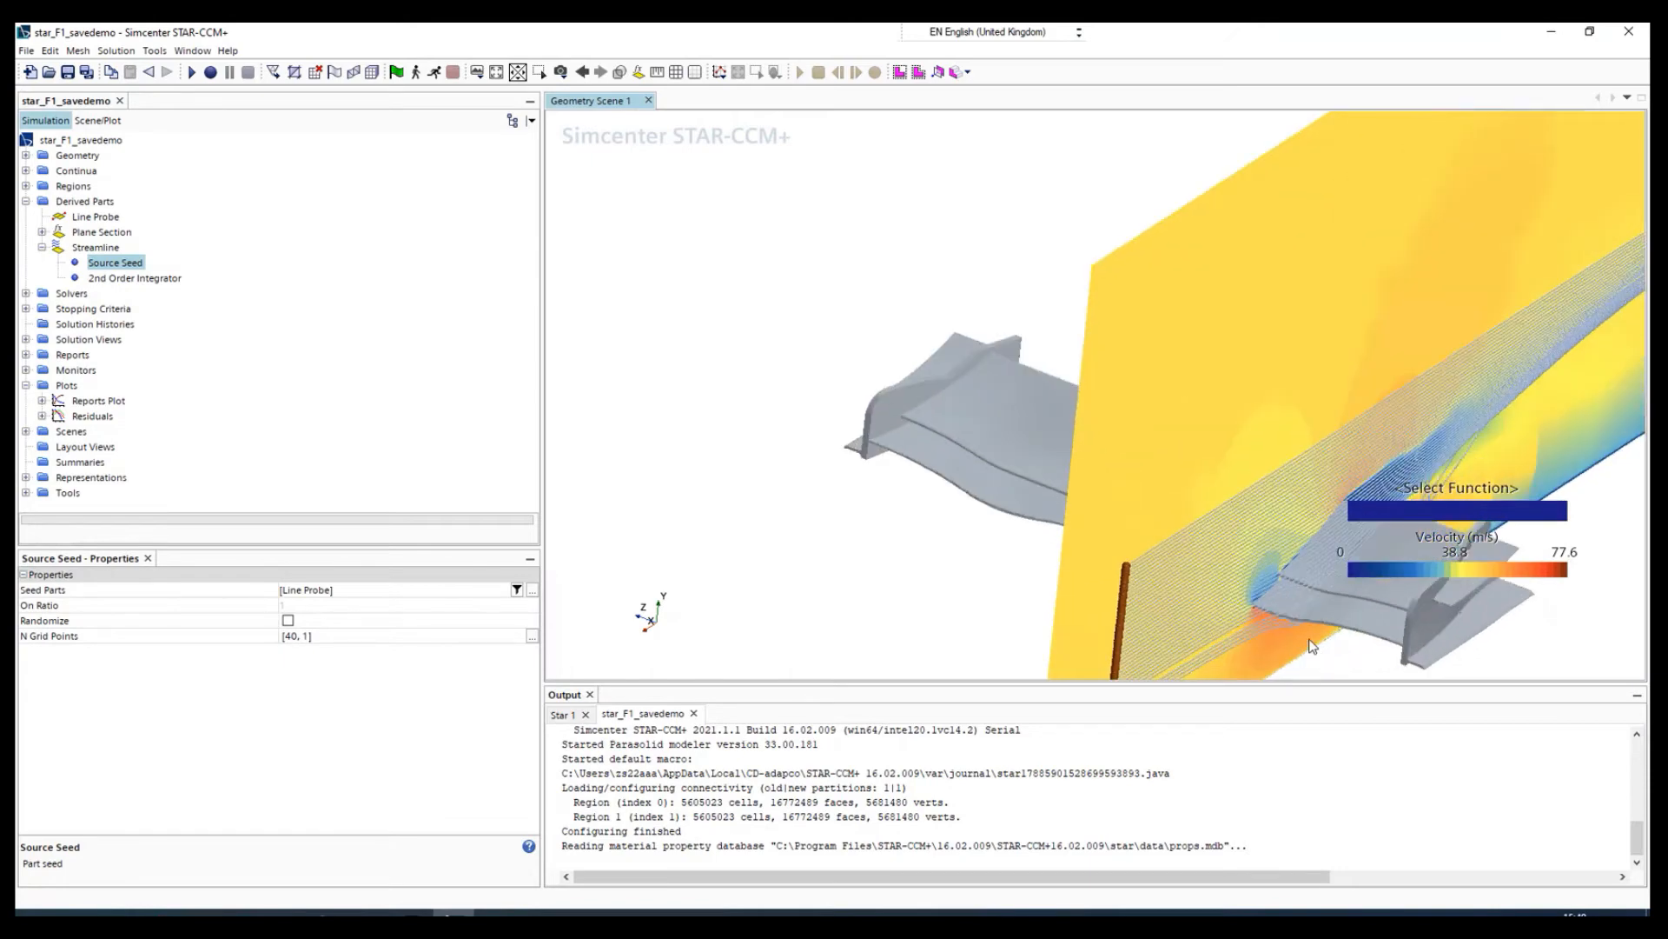
# - Make the Scalar 1 displayer visible to show the skin friction coefficient on the front wing surfaces
pyautogui.click(98, 121)
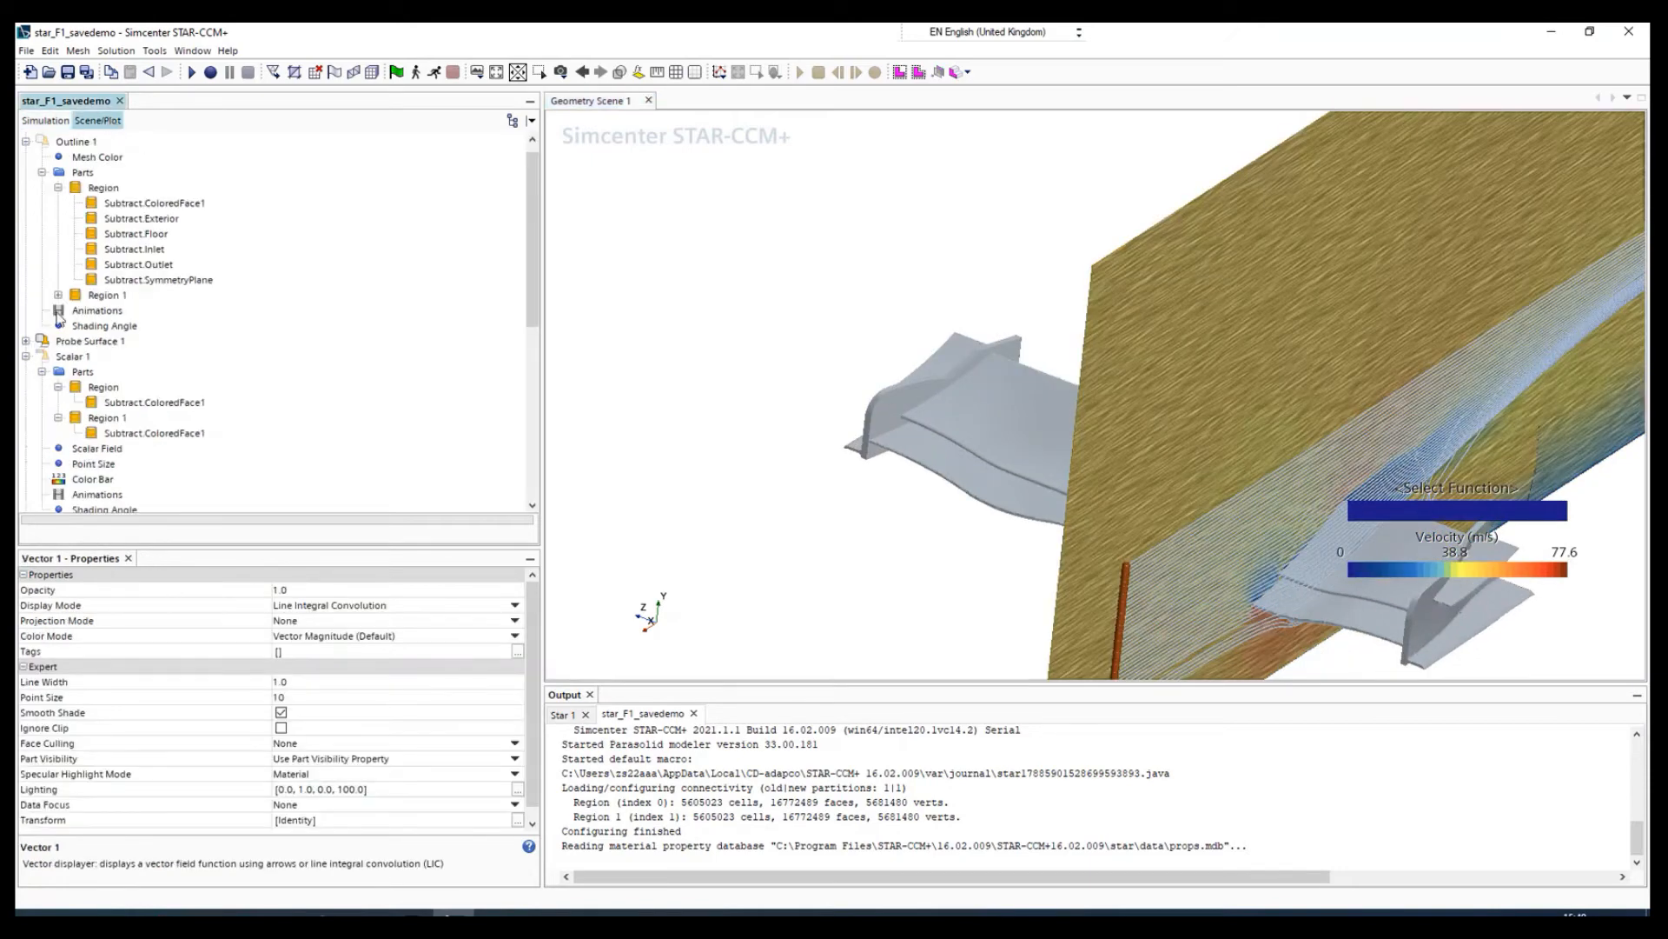
pyautogui.click(48, 360)
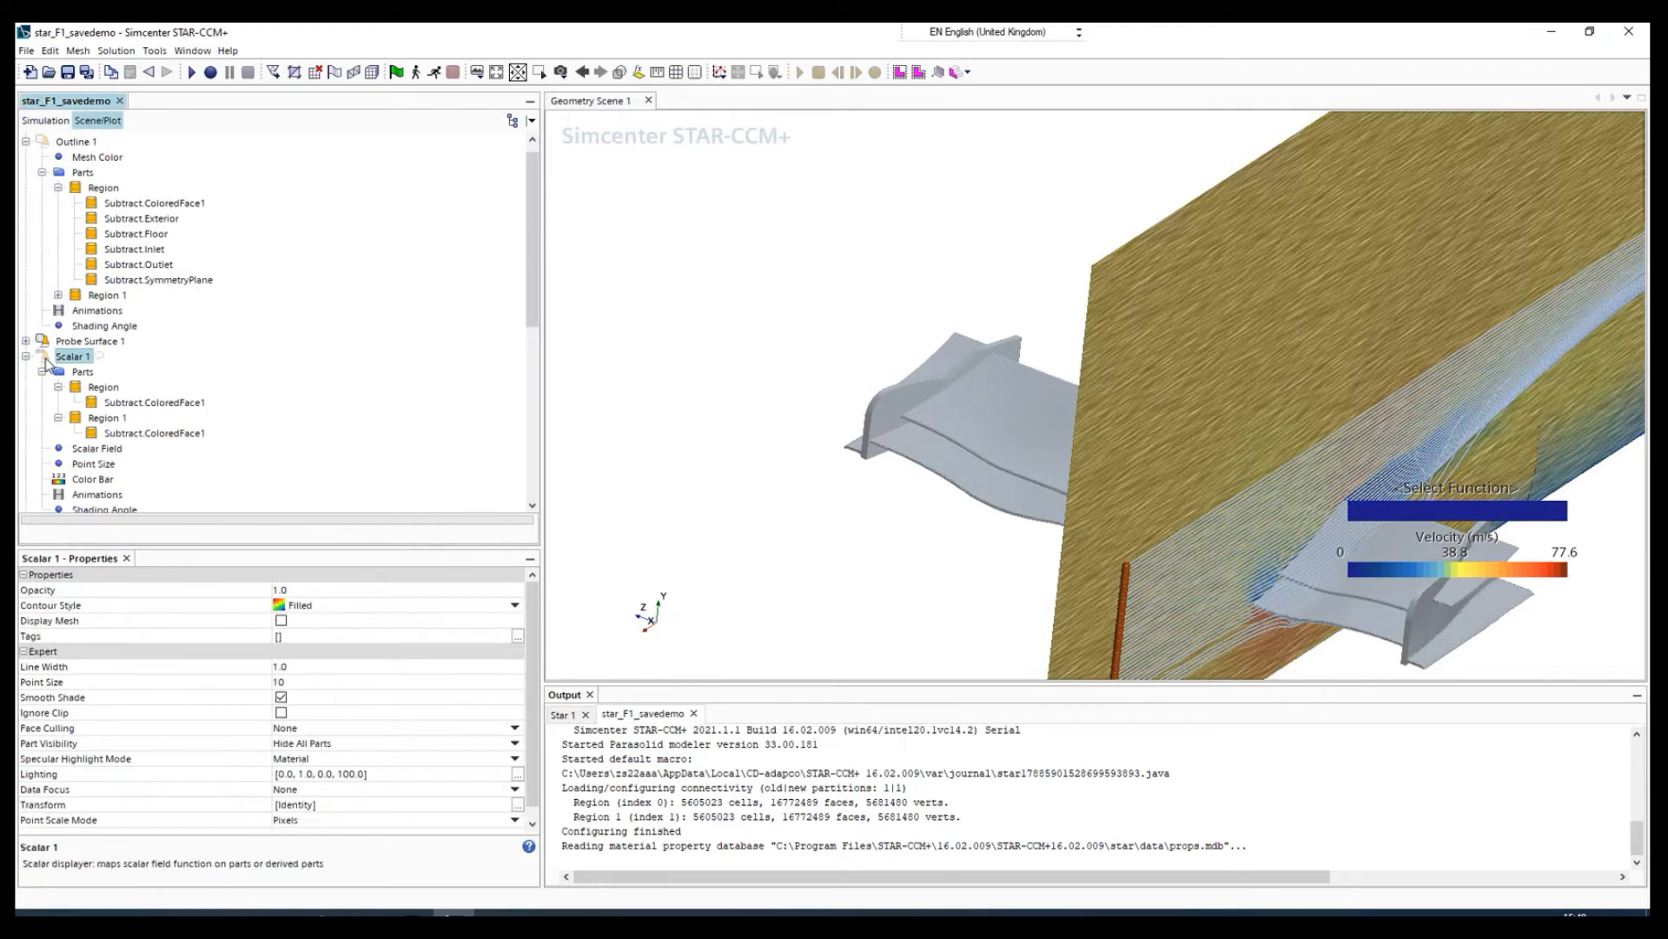
pyautogui.click(46, 359)
pyautogui.click(46, 359)
pyautogui.click(46, 358)
pyautogui.scroll(-3, 50, 348)
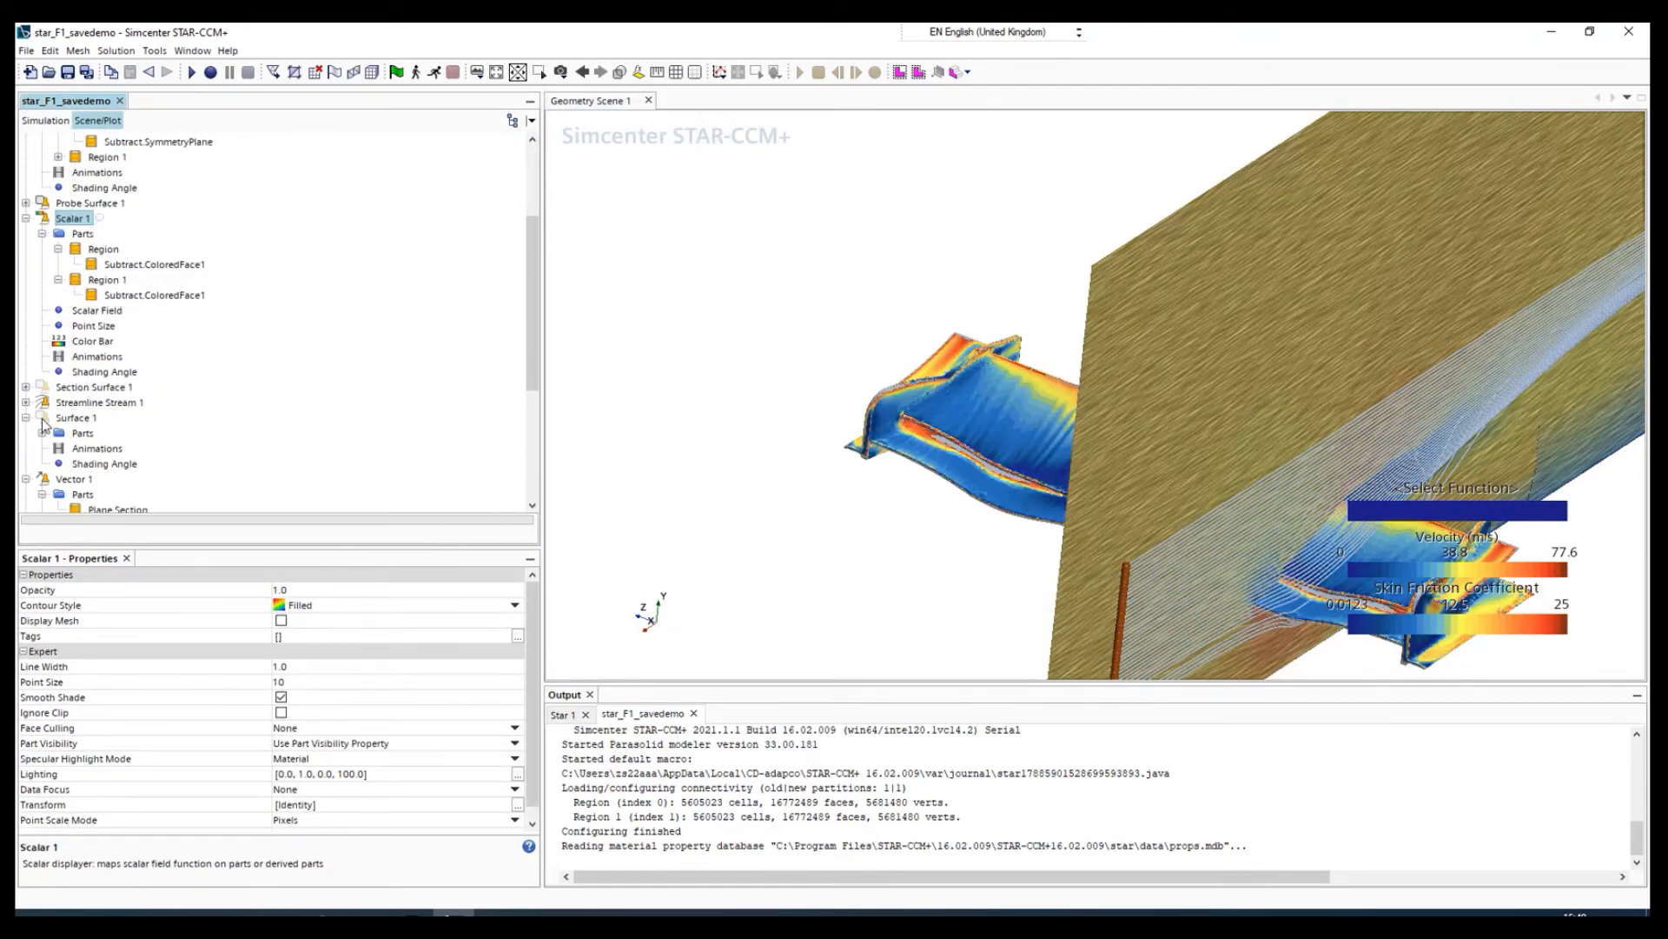
pyautogui.scroll(1, 44, 358)
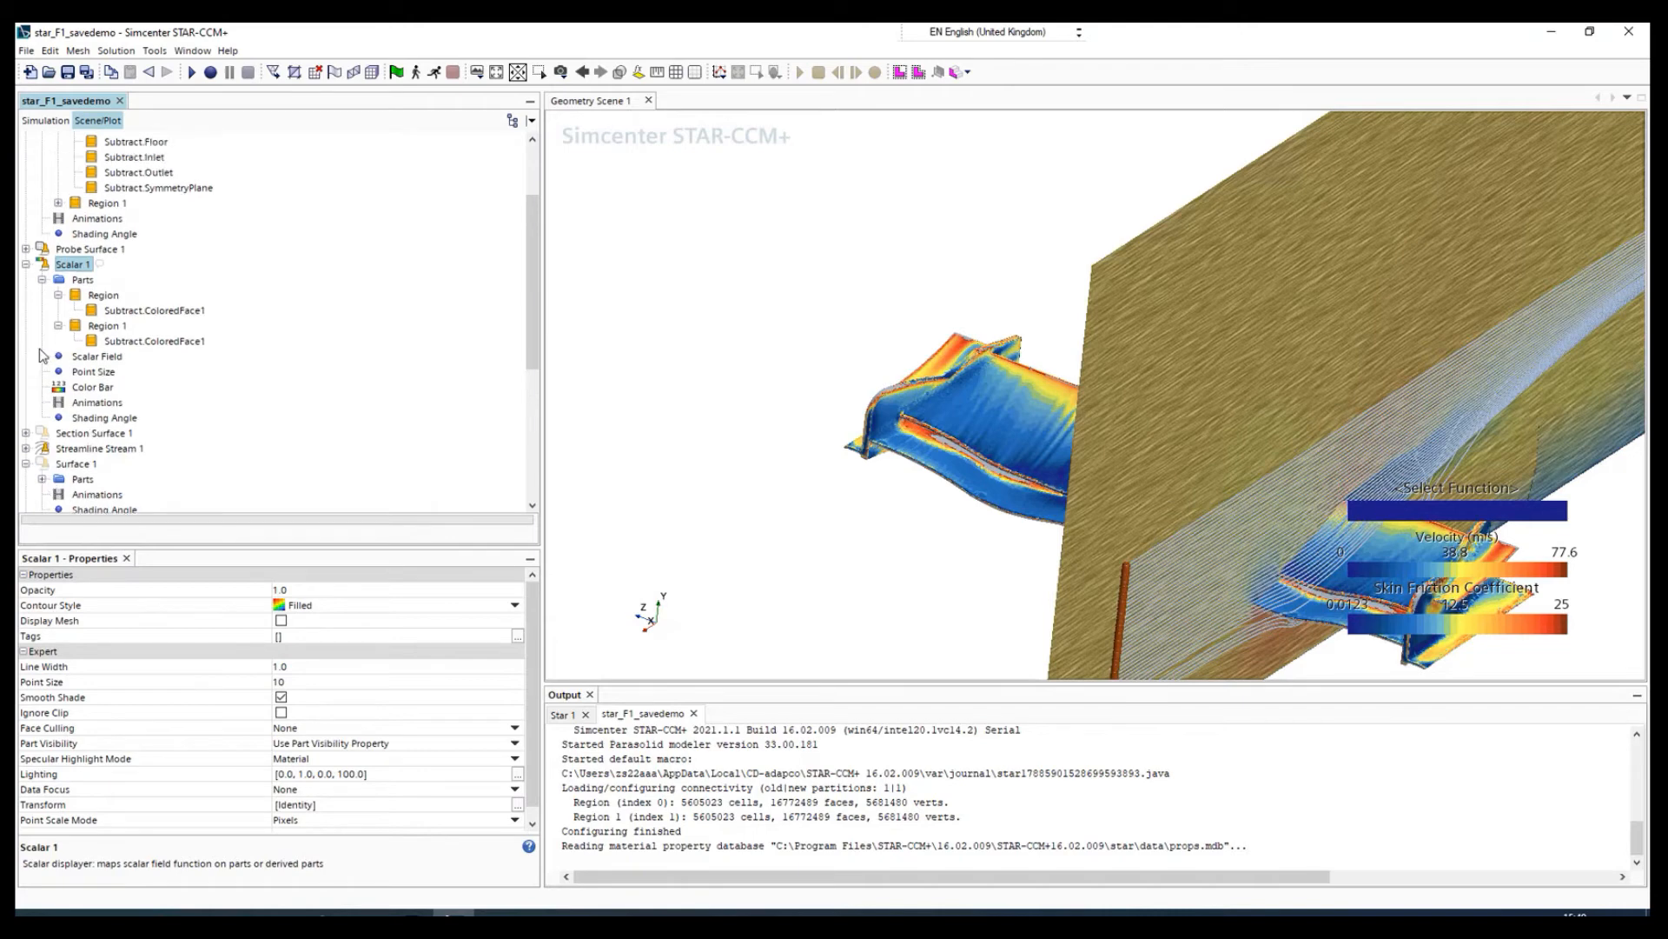
pyautogui.click(44, 265)
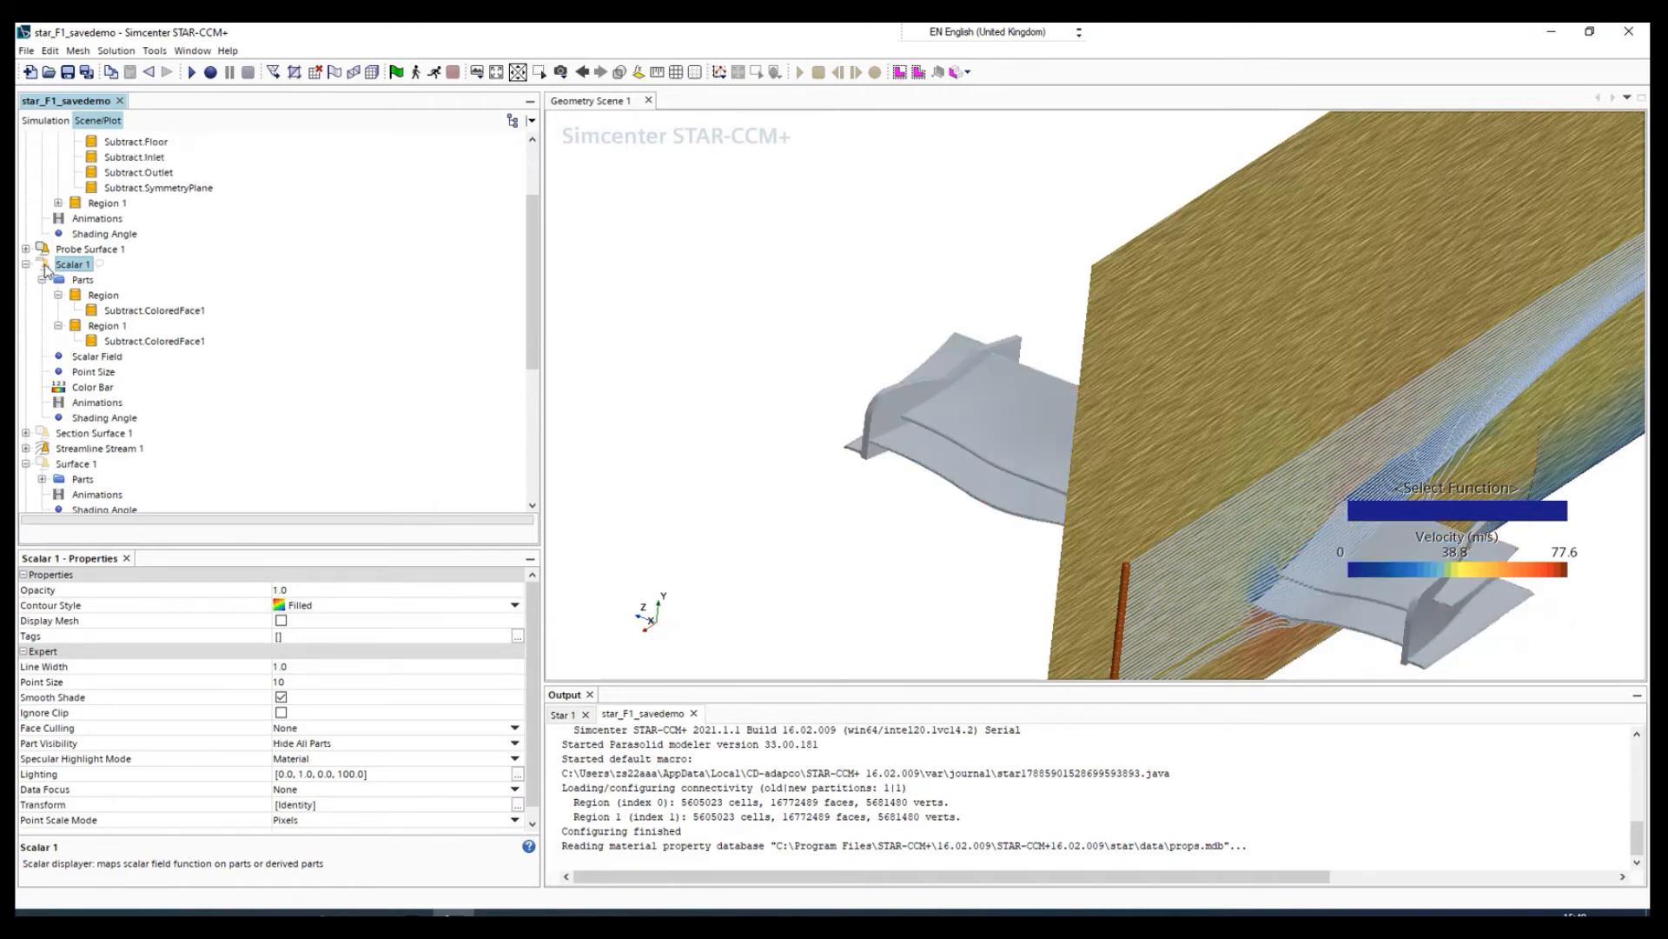
pyautogui.click(43, 266)
# - Hide the Vector 1 displayer of the plane section in the geometry scene
pyautogui.scroll(-5, 68, 328)
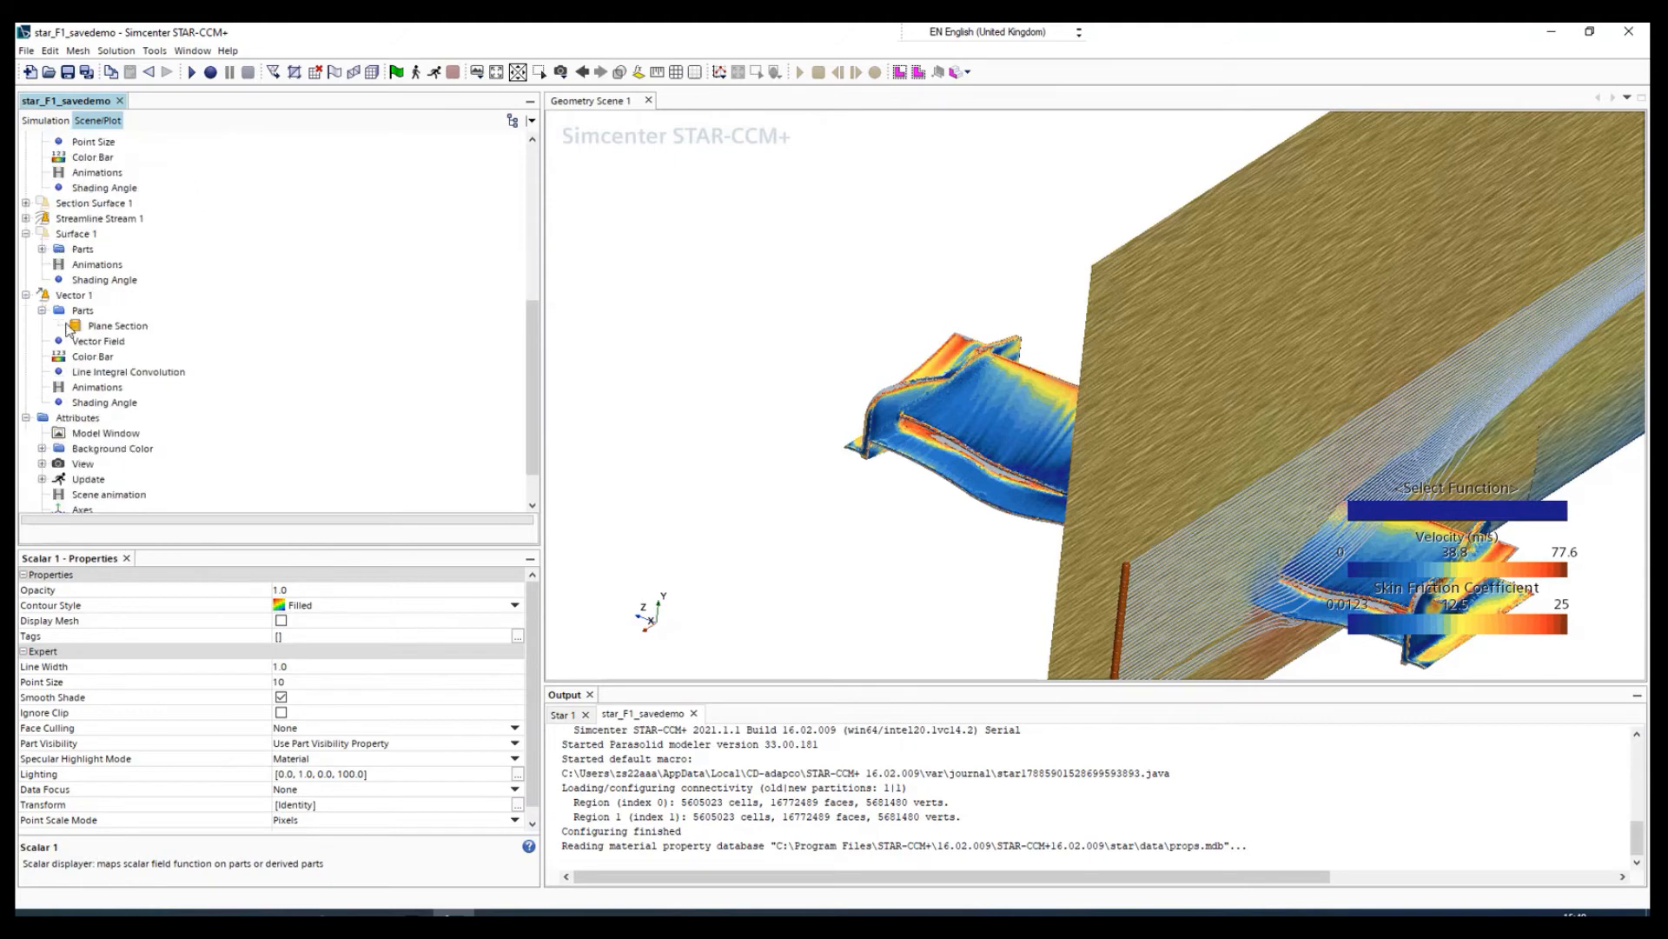
pyautogui.click(44, 297)
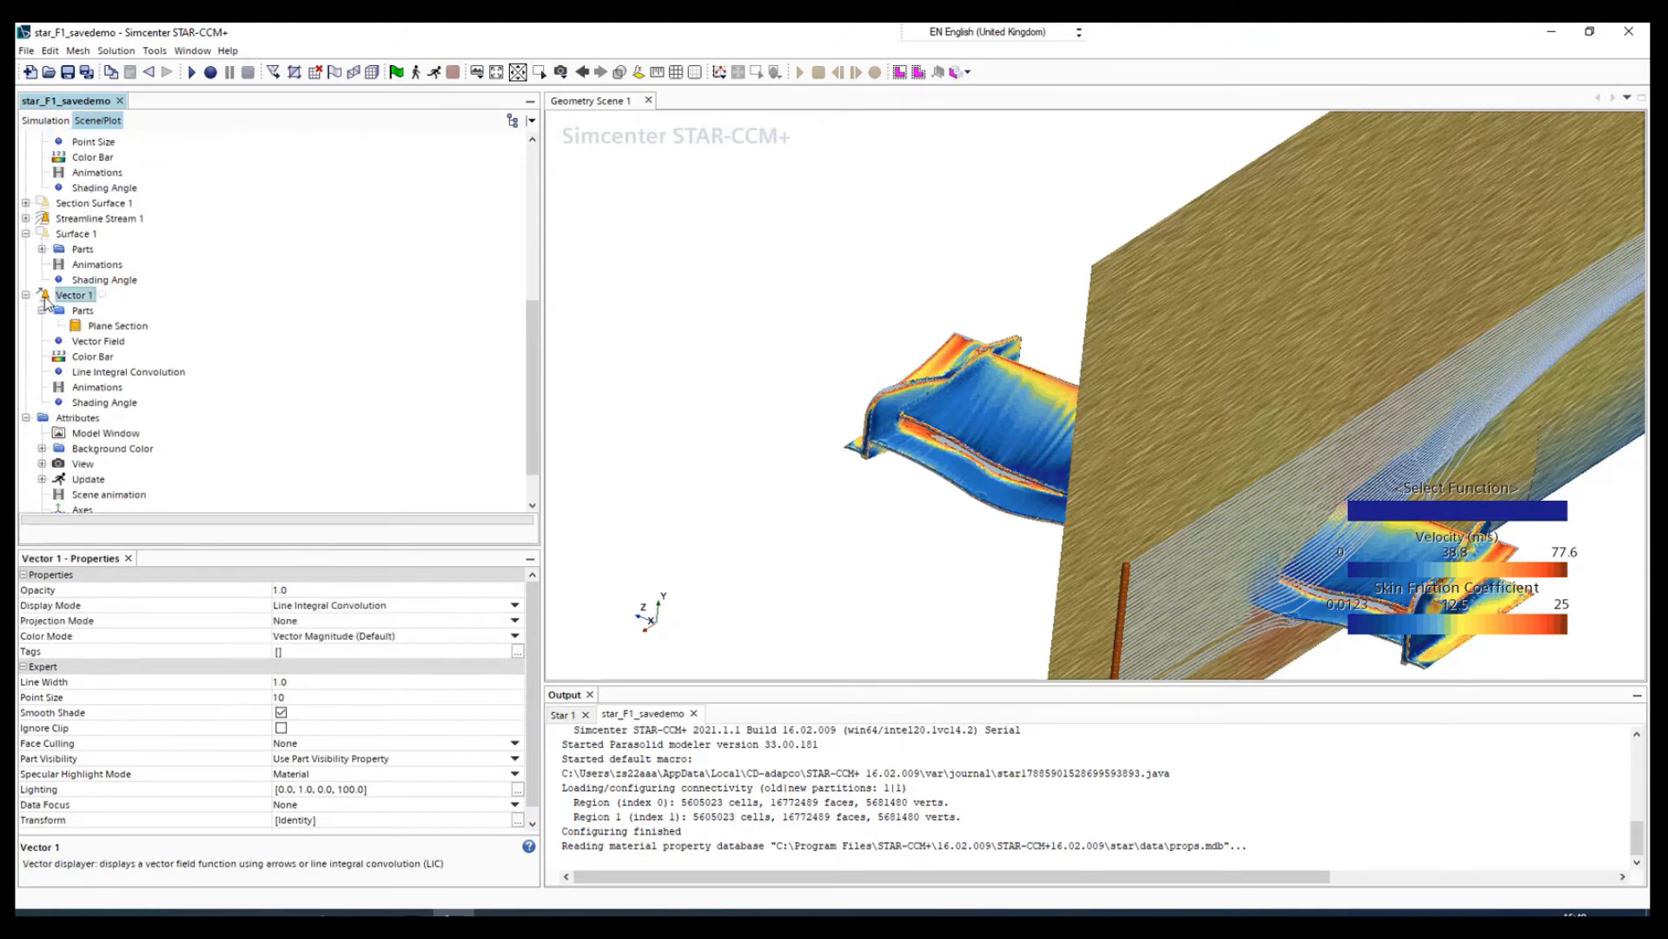
pyautogui.scroll(-3, 1030, 492)
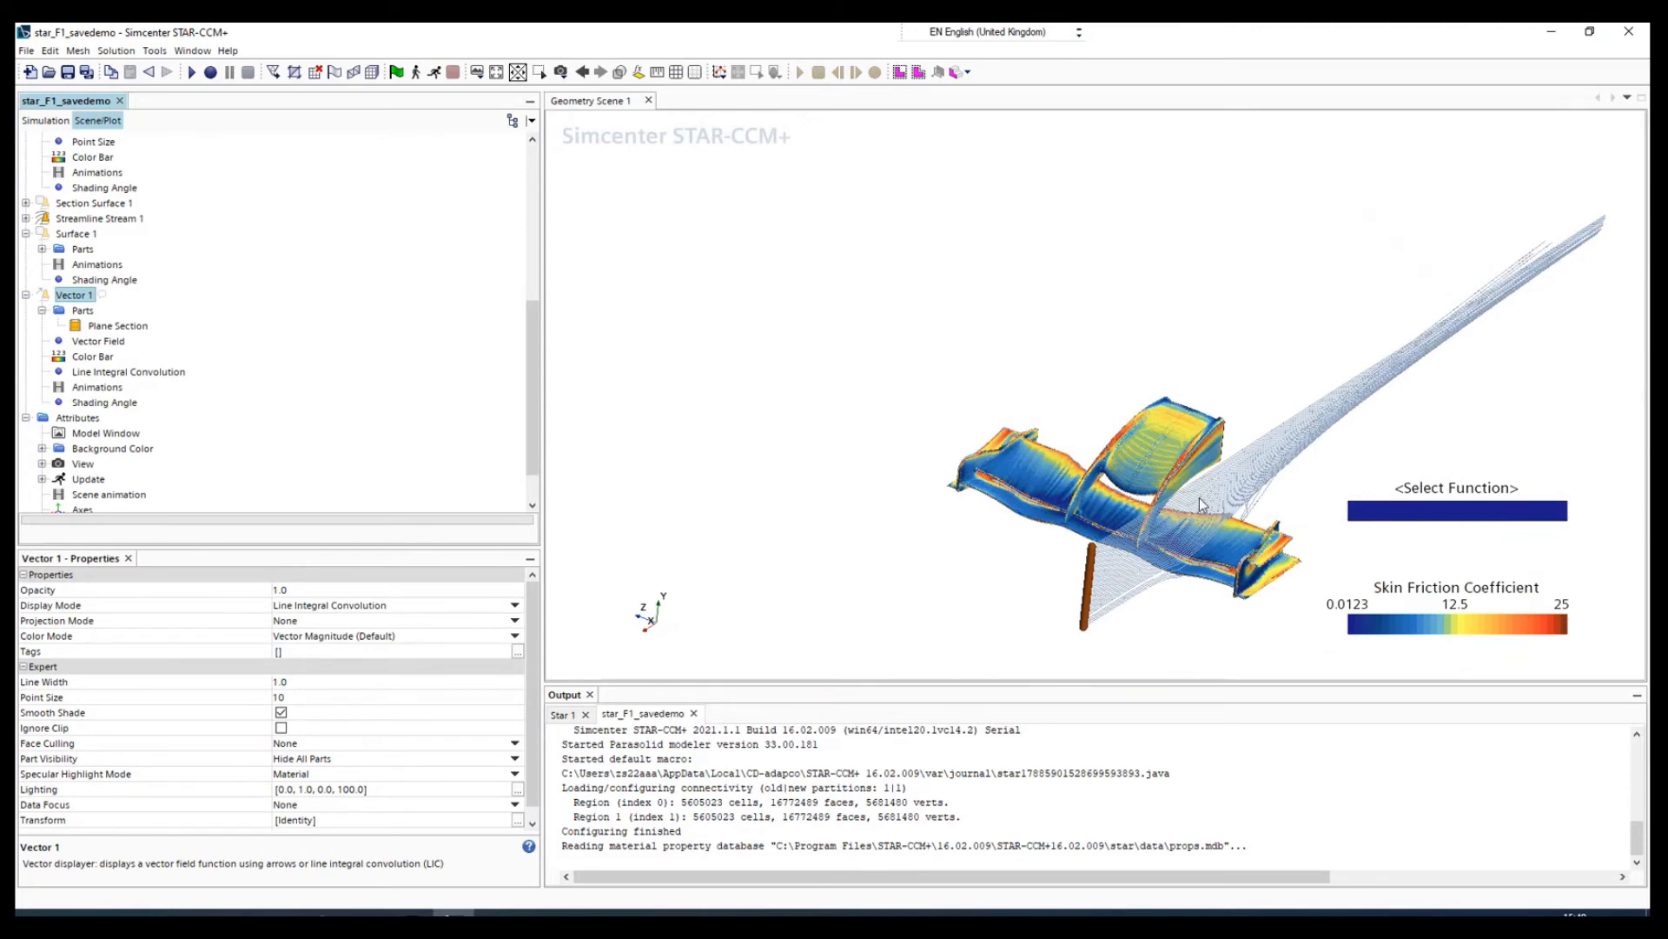
# - Orient the scene to the +Y view with -X up to see the wing and streamlines from above
pyautogui.scroll(5, 1199, 497)
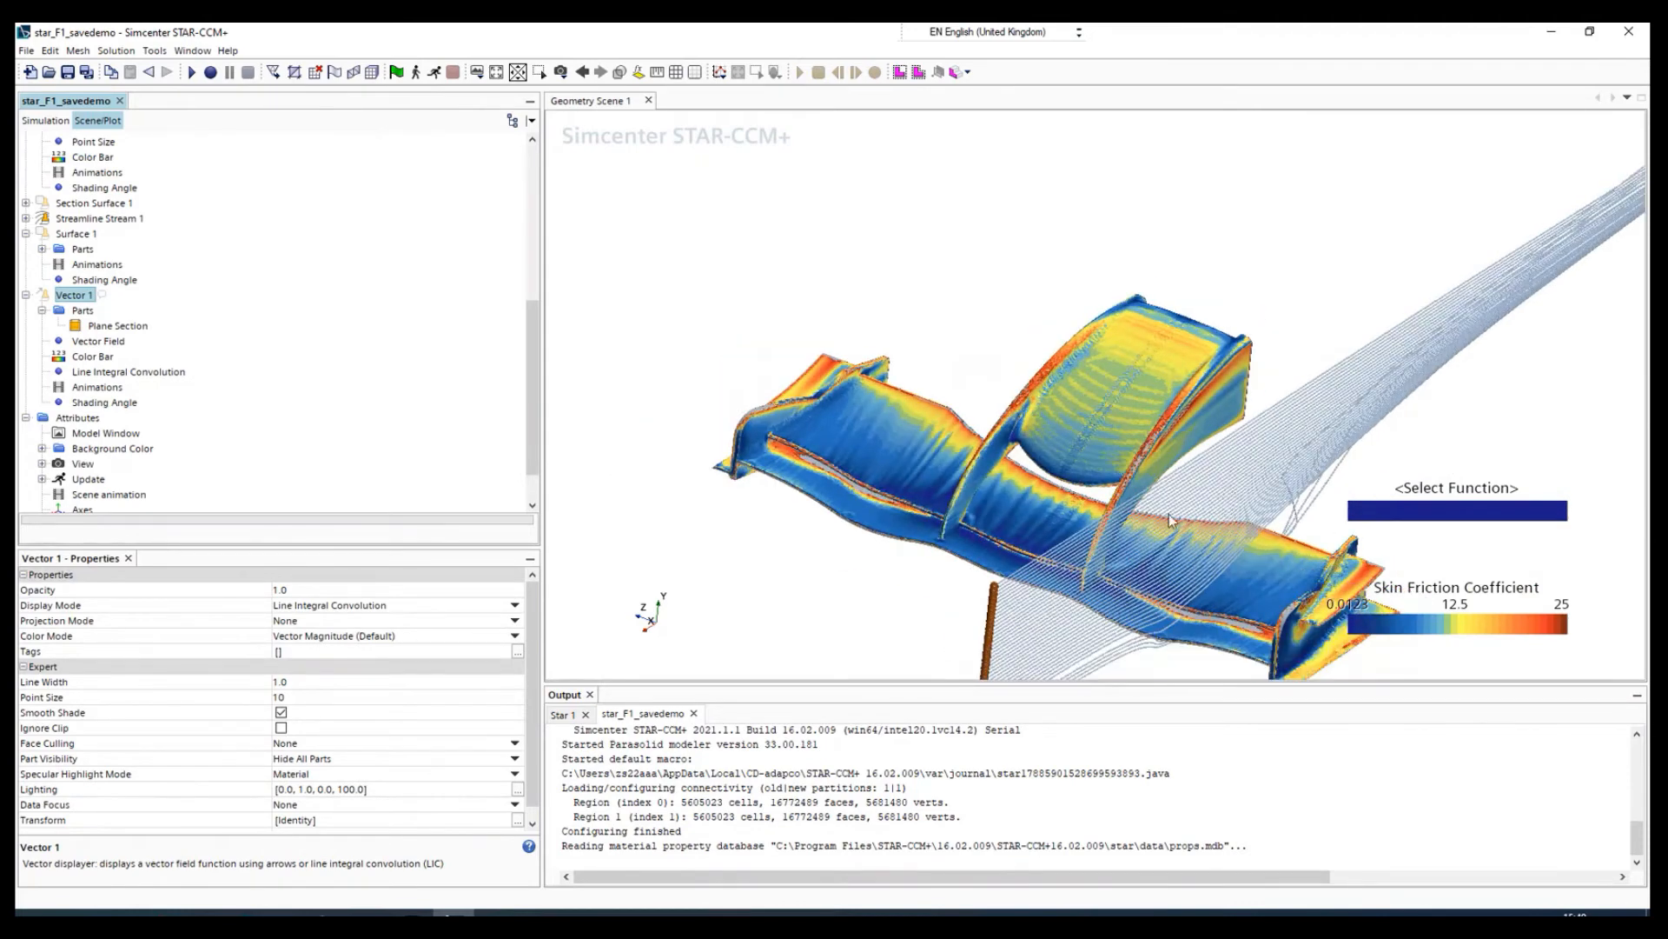
pyautogui.scroll(-3, 1181, 534)
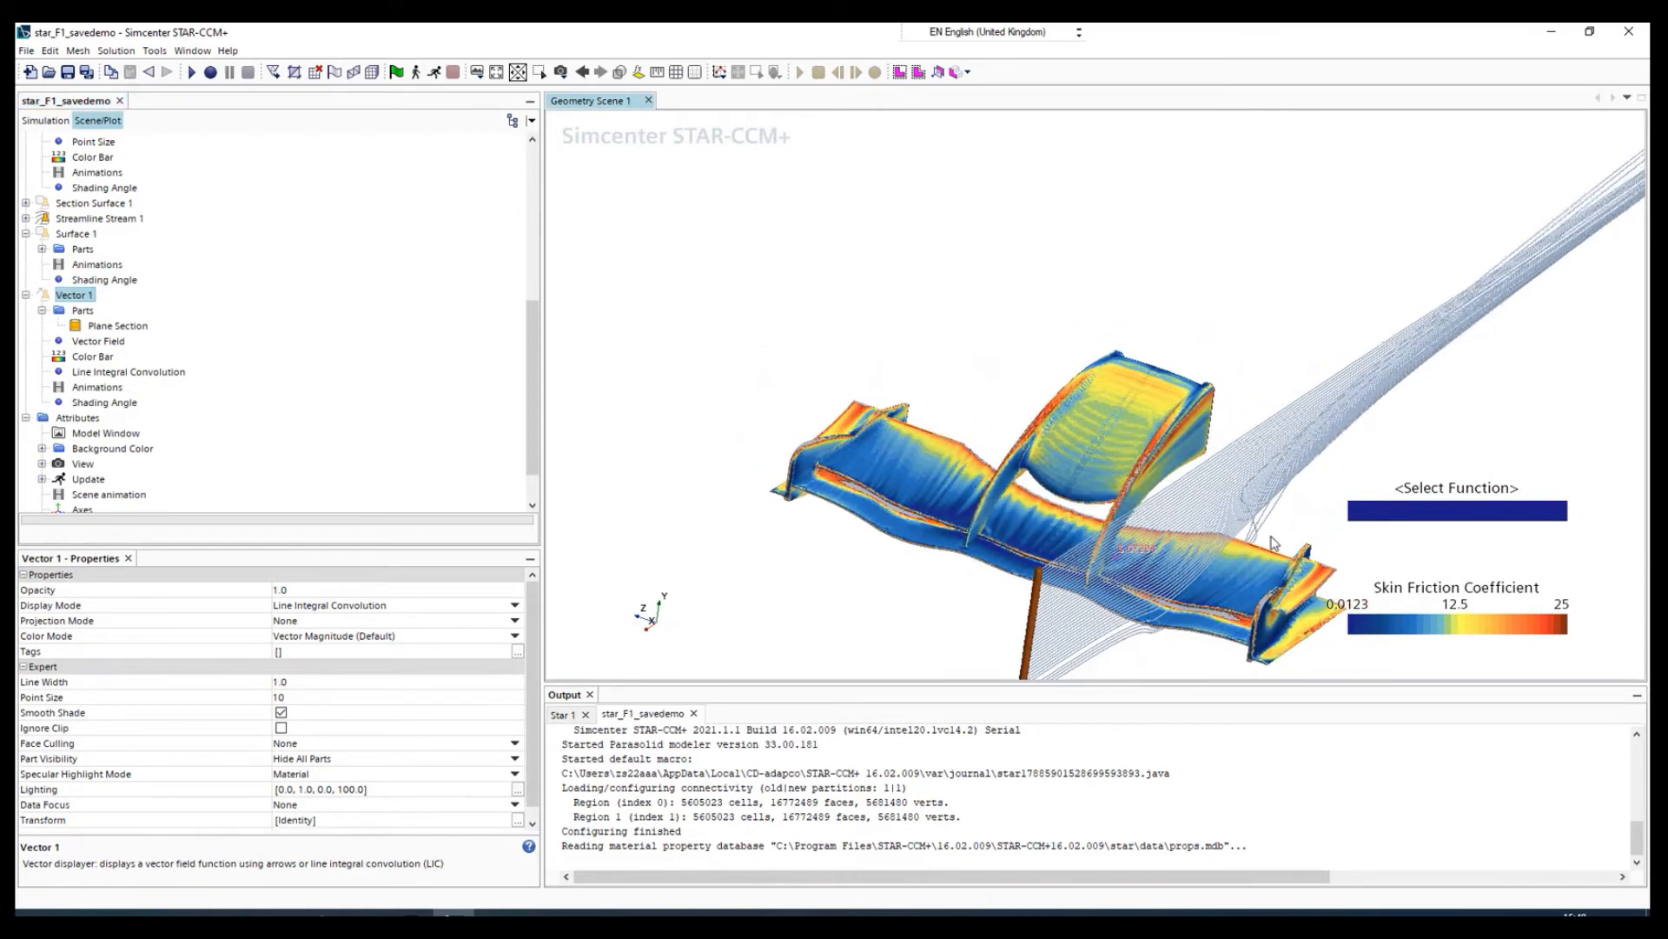
pyautogui.moveTo(1275, 544); pyautogui.dragTo(1230, 564)
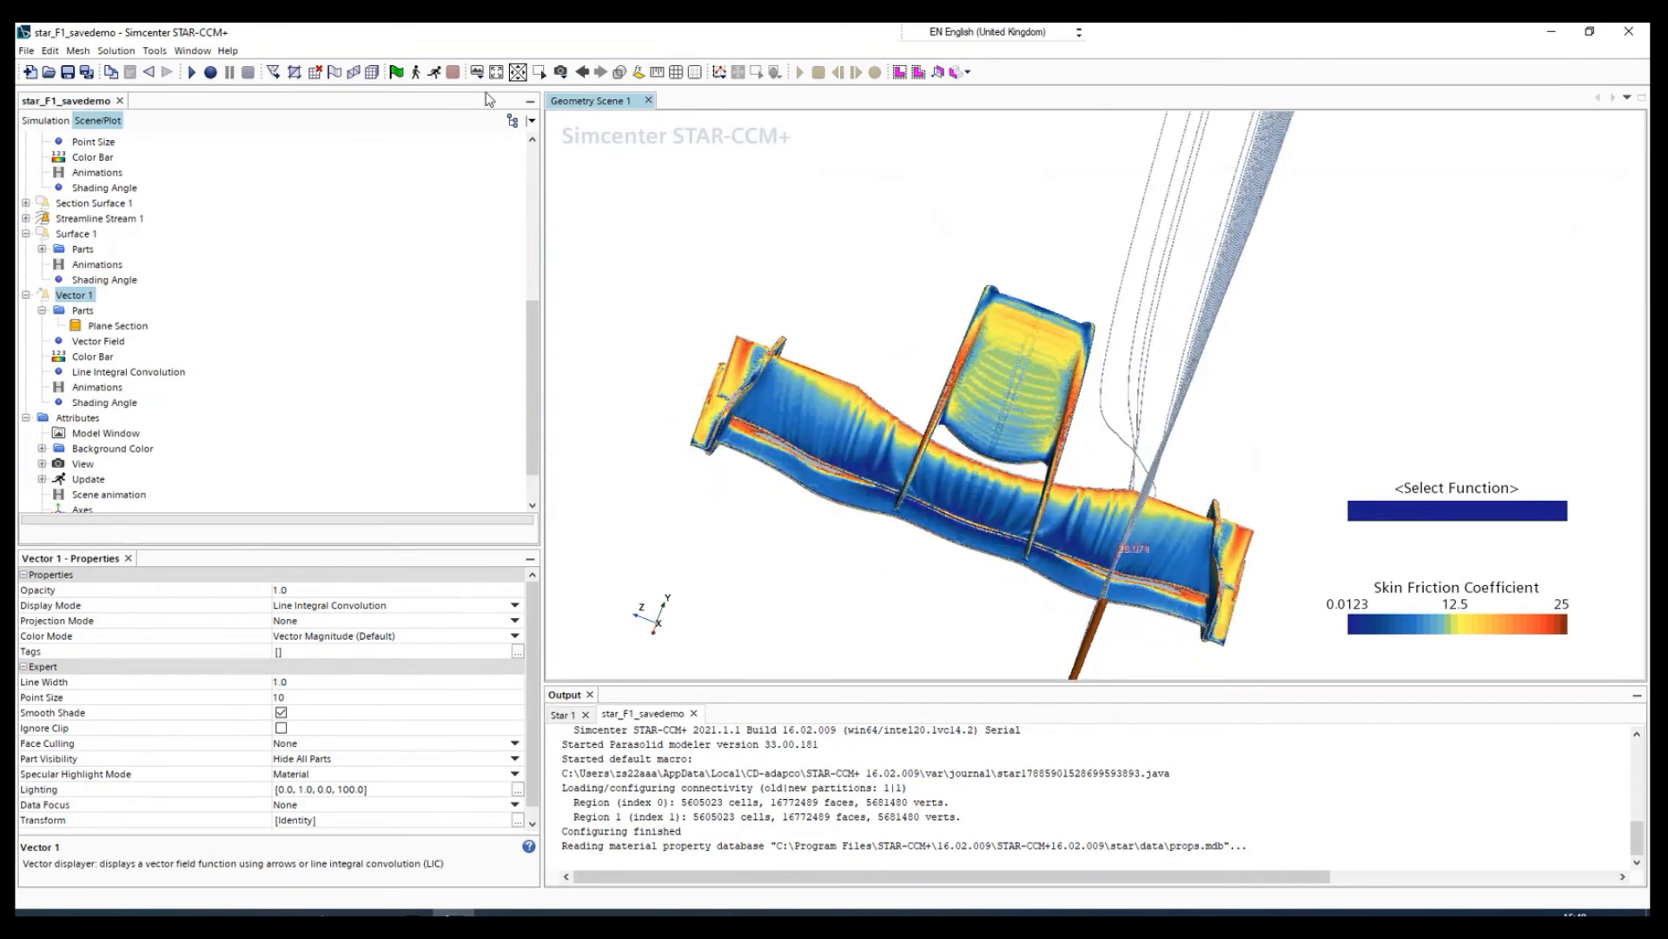
pyautogui.click(561, 72)
pyautogui.moveTo(601, 153)
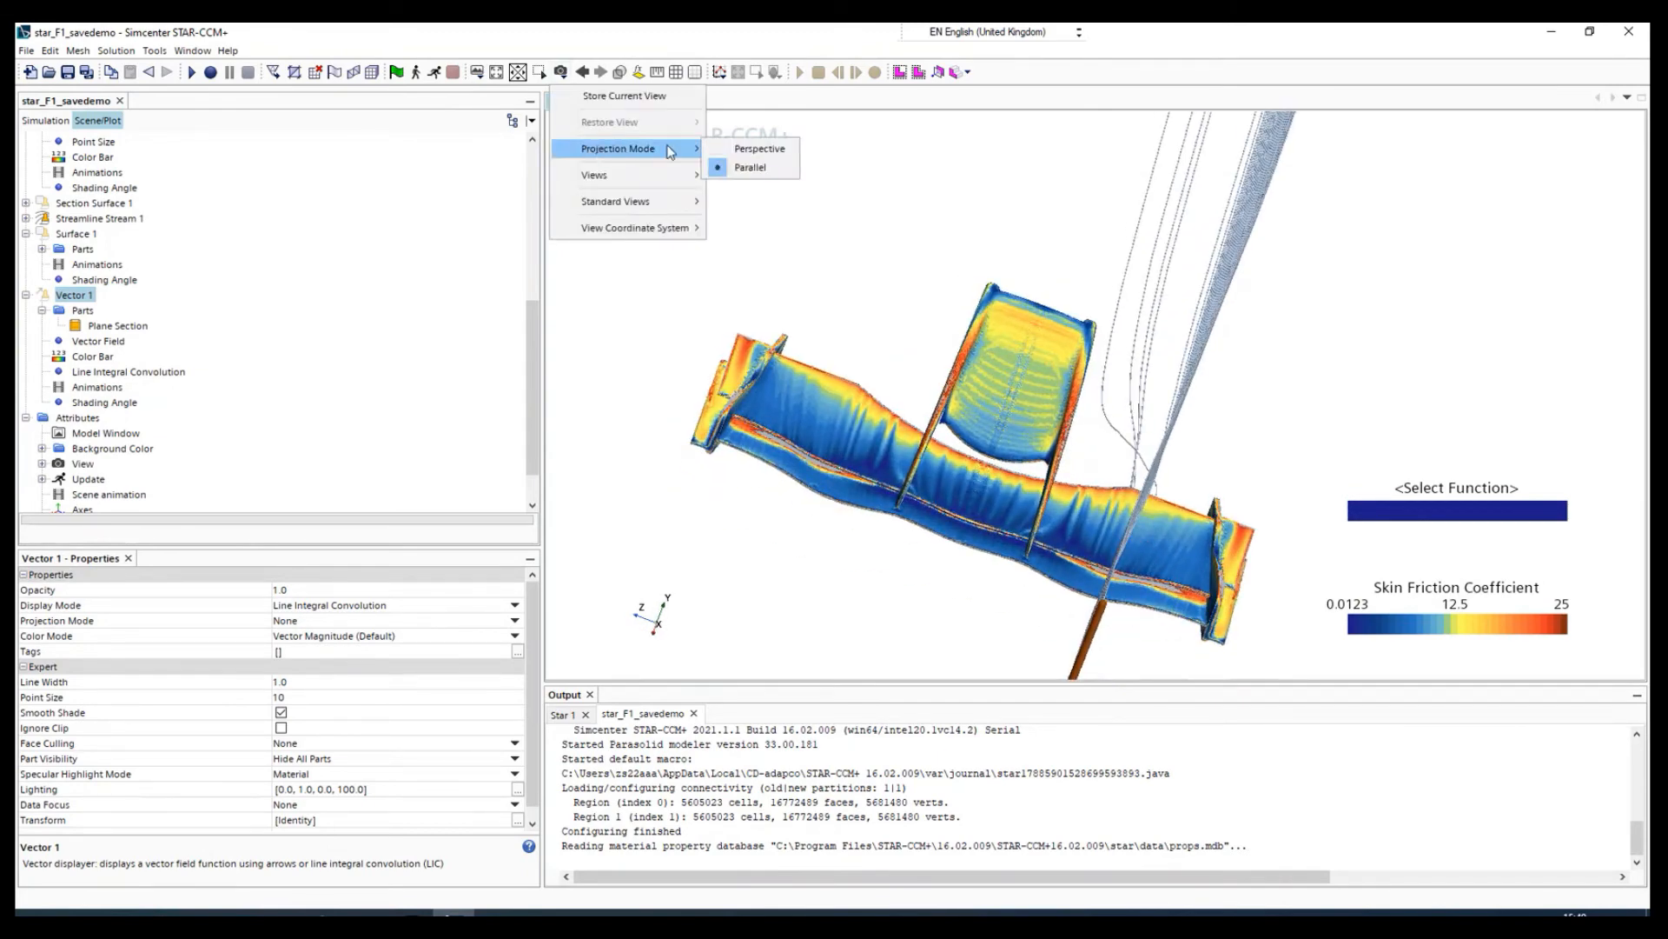
pyautogui.moveTo(650, 181)
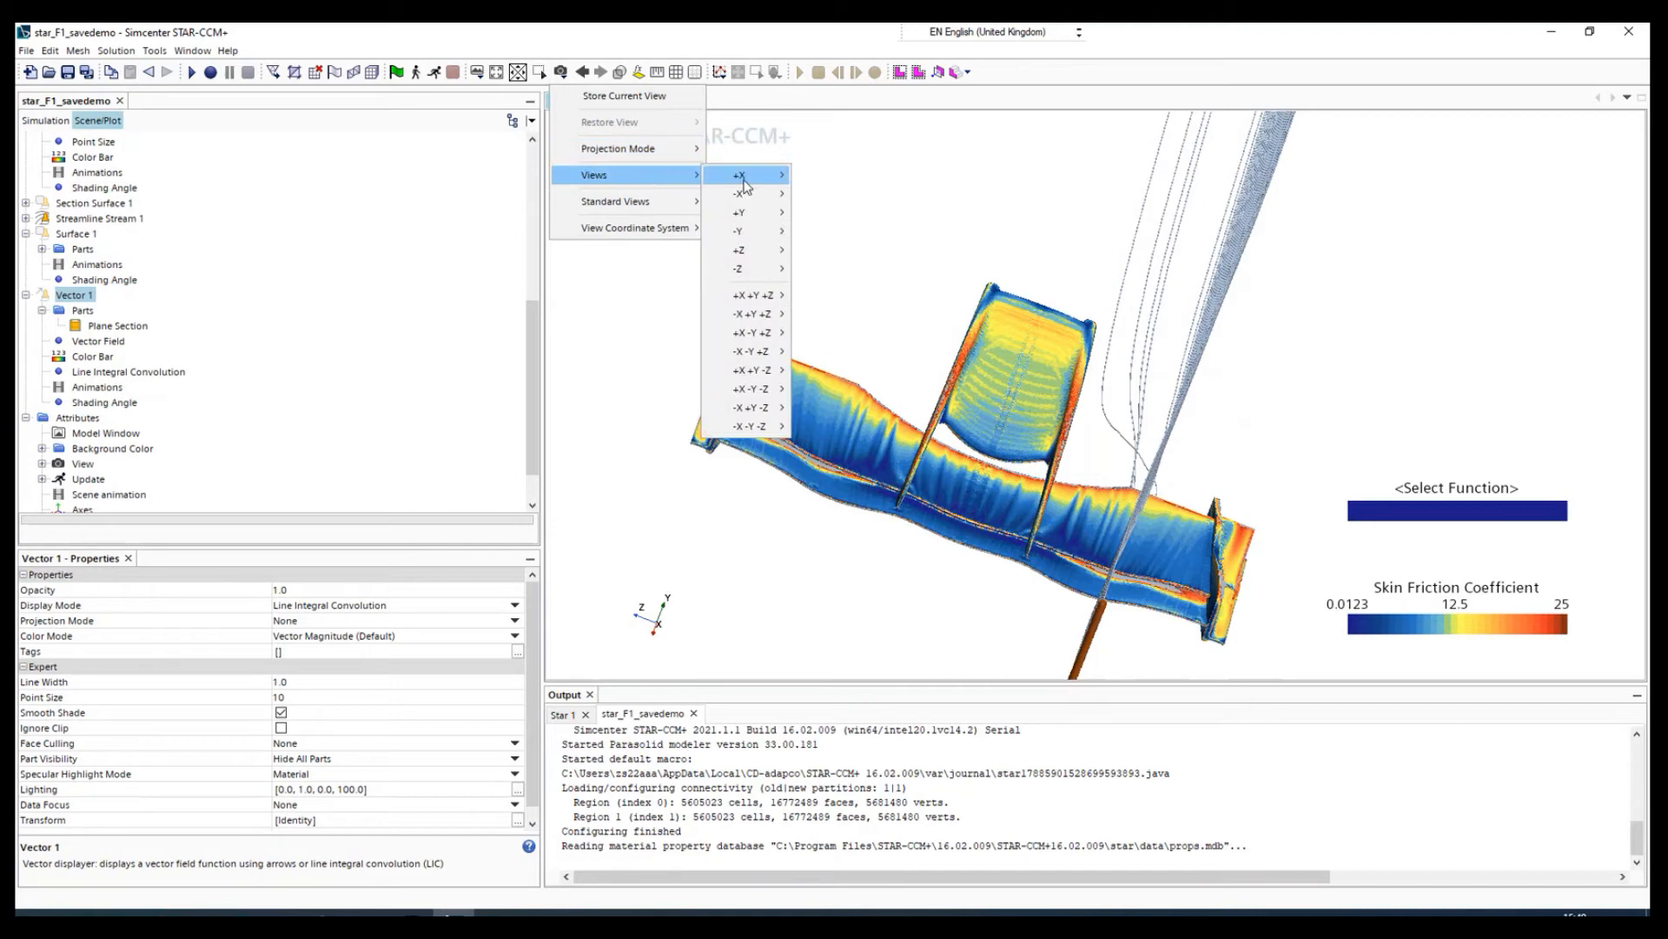
pyautogui.moveTo(766, 280)
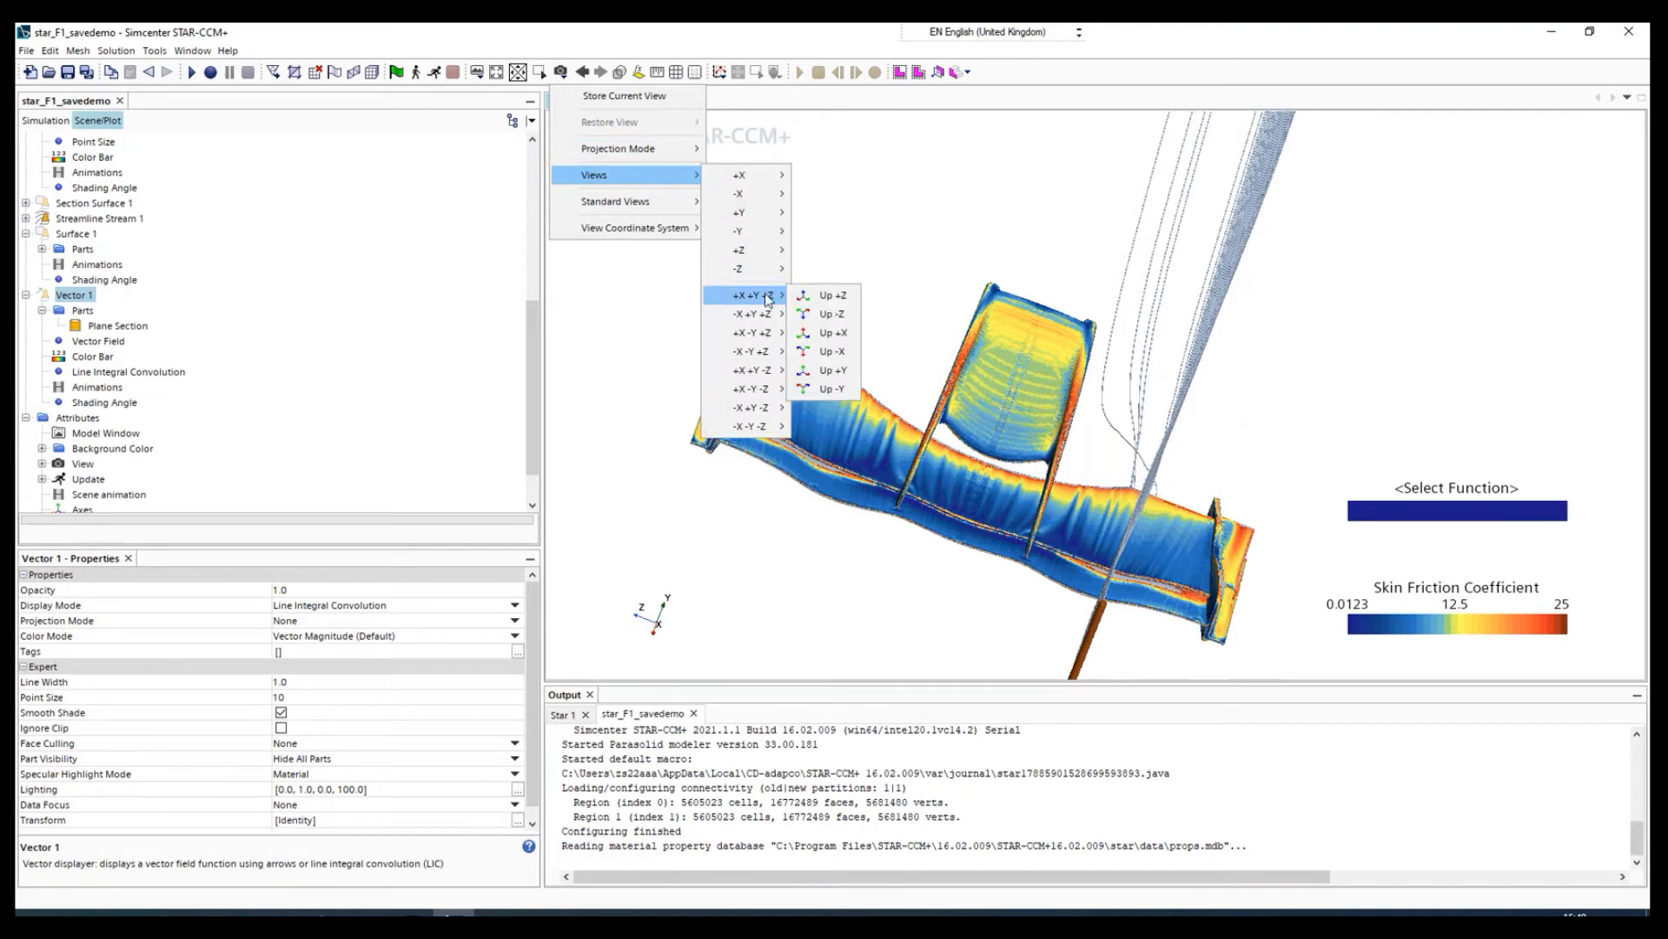
pyautogui.moveTo(765, 213)
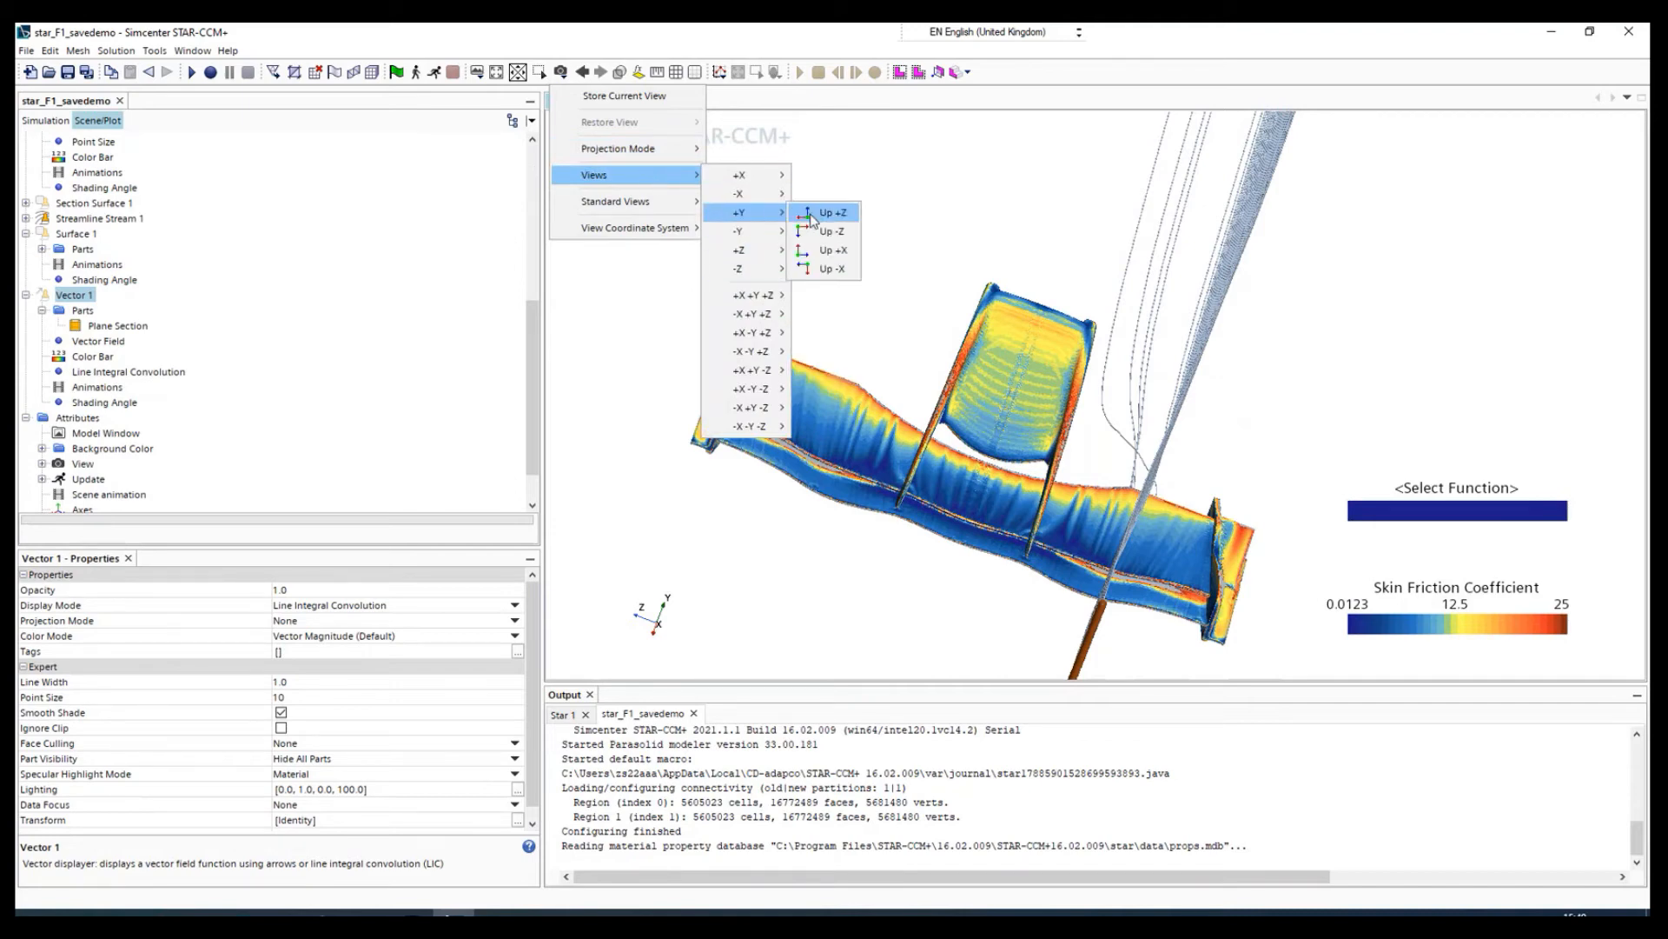
pyautogui.click(831, 269)
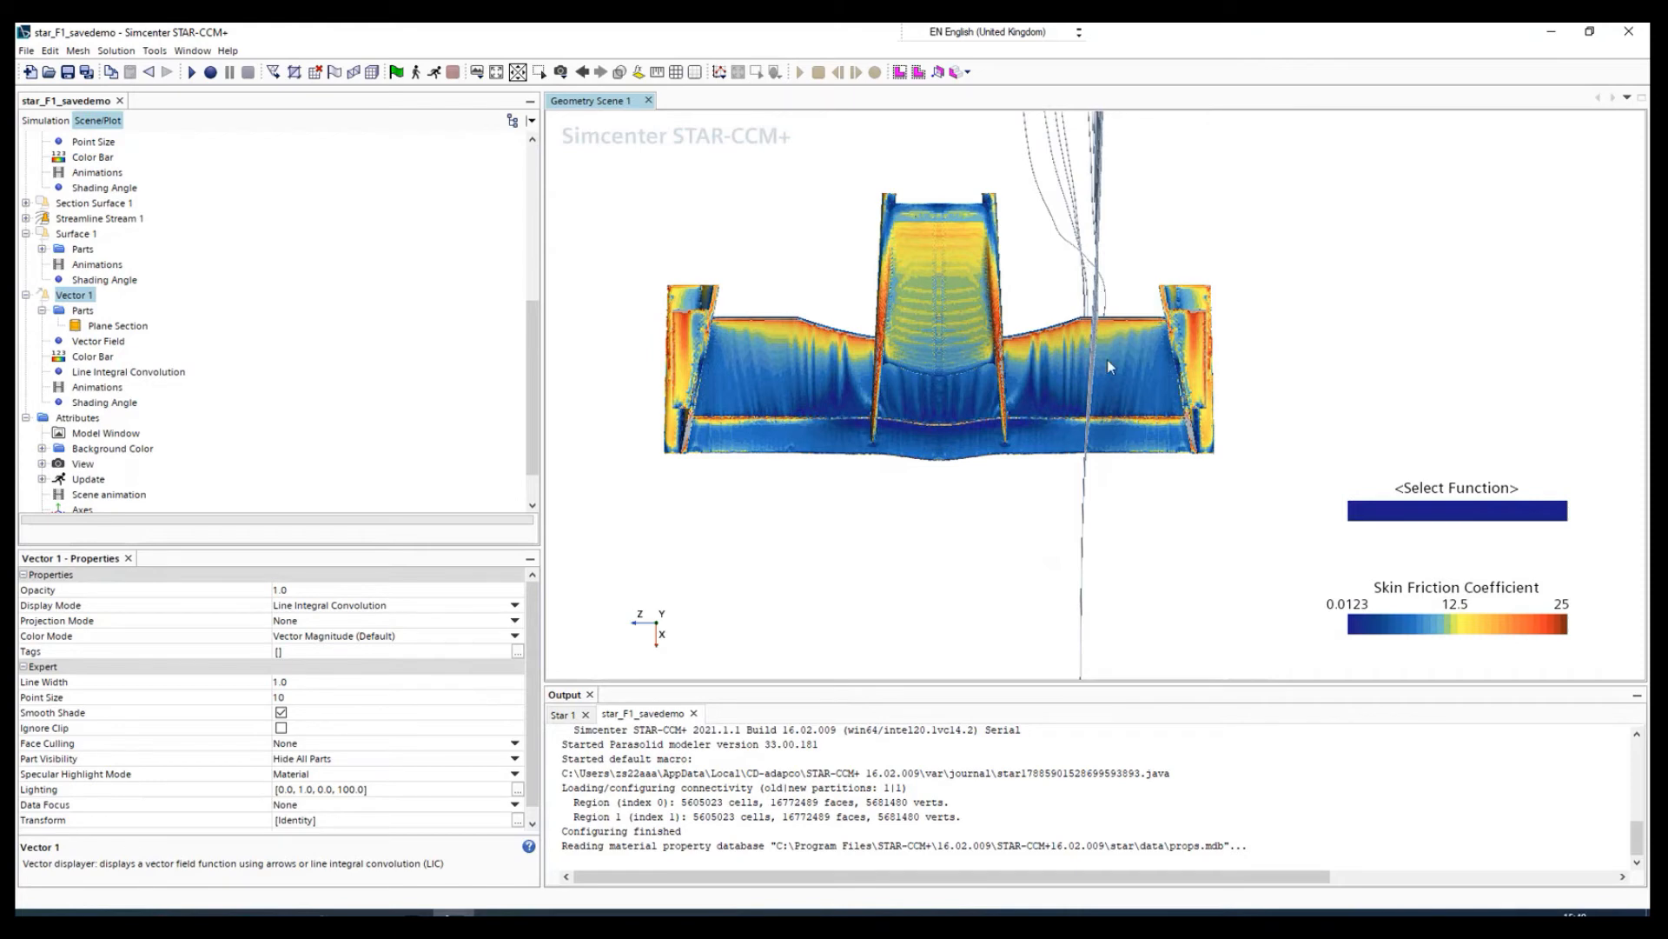
# - Switch the scene to the +X view with +Y up to see the wing from the front
pyautogui.scroll(-5, 1093, 323)
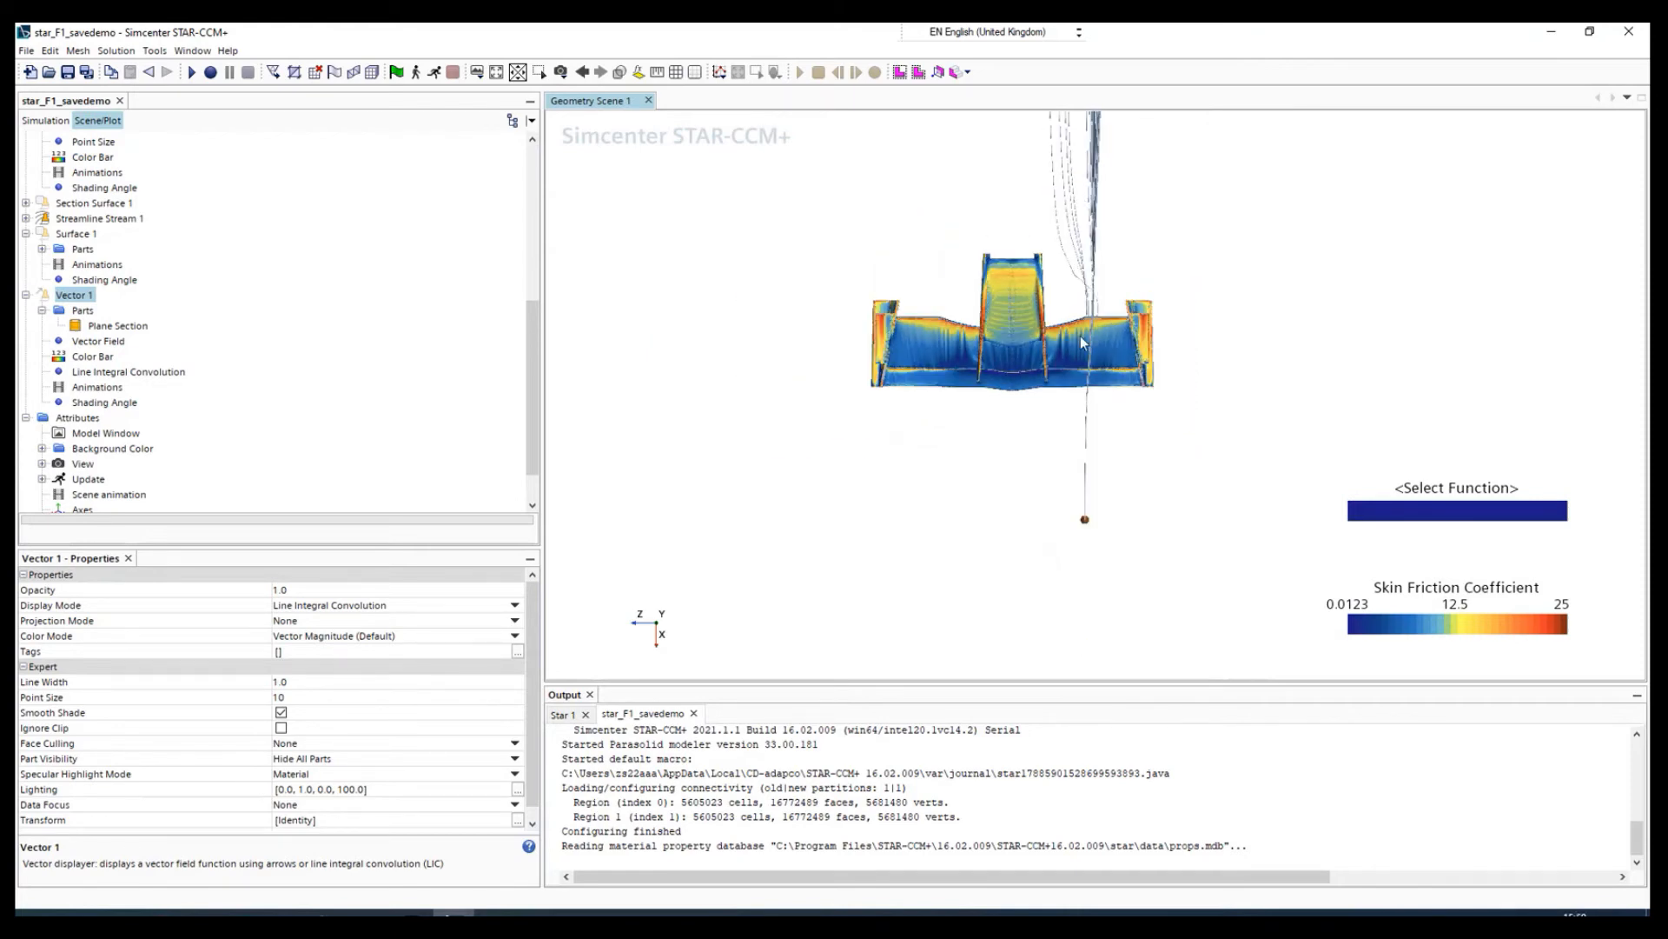
pyautogui.click(561, 71)
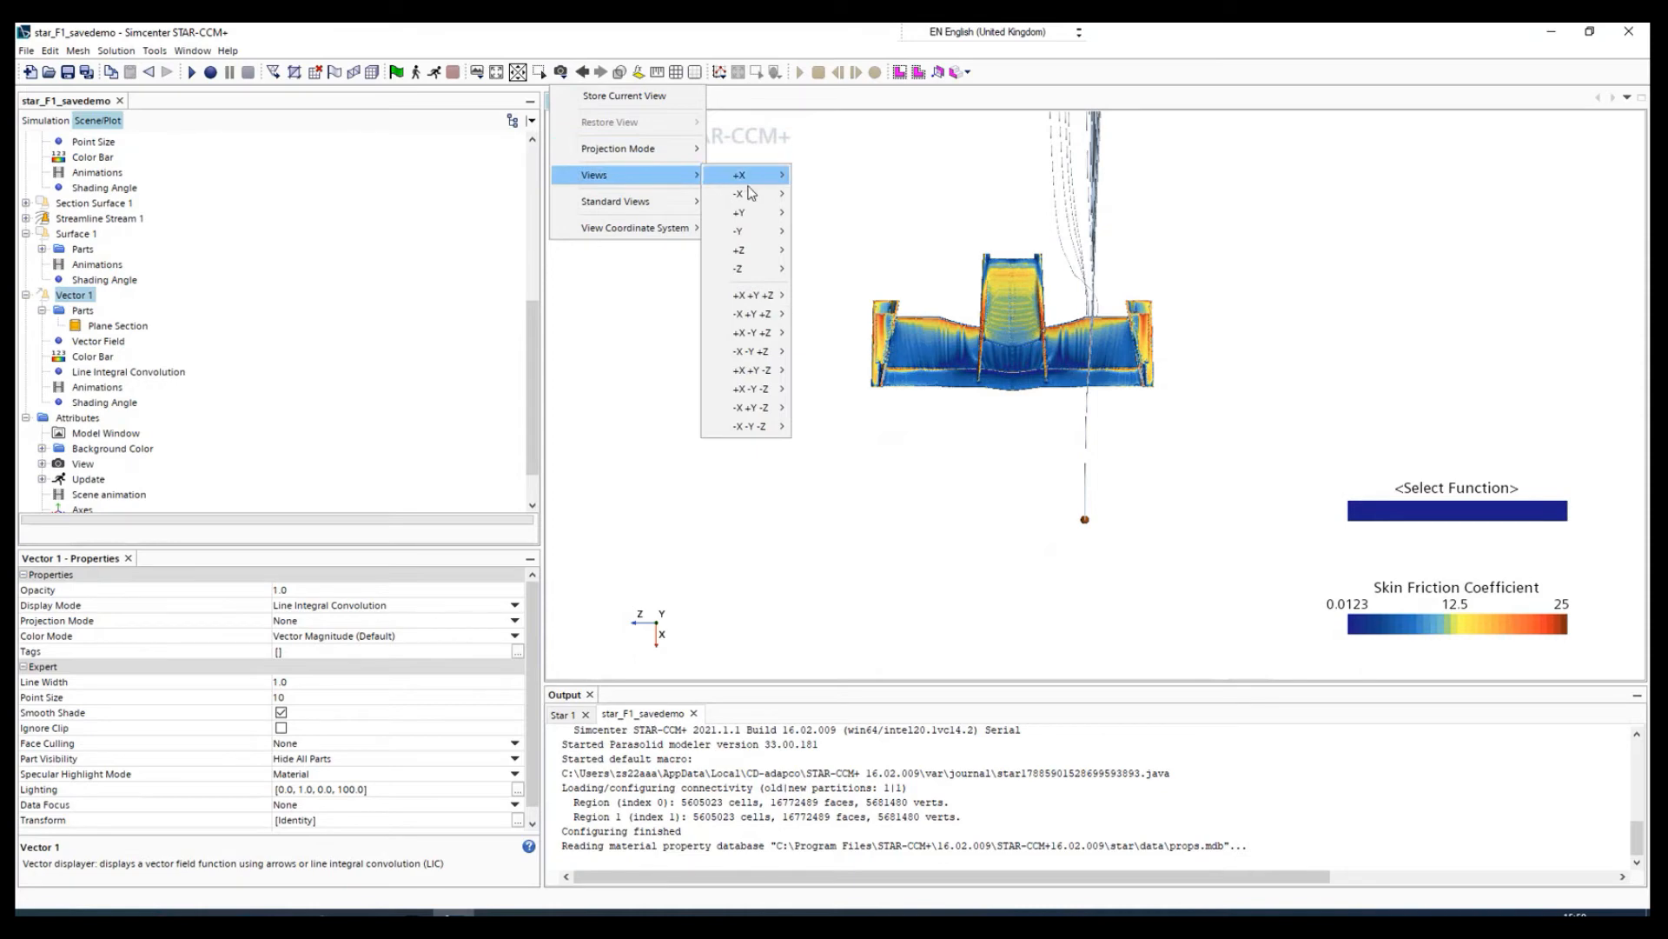
pyautogui.moveTo(759, 211)
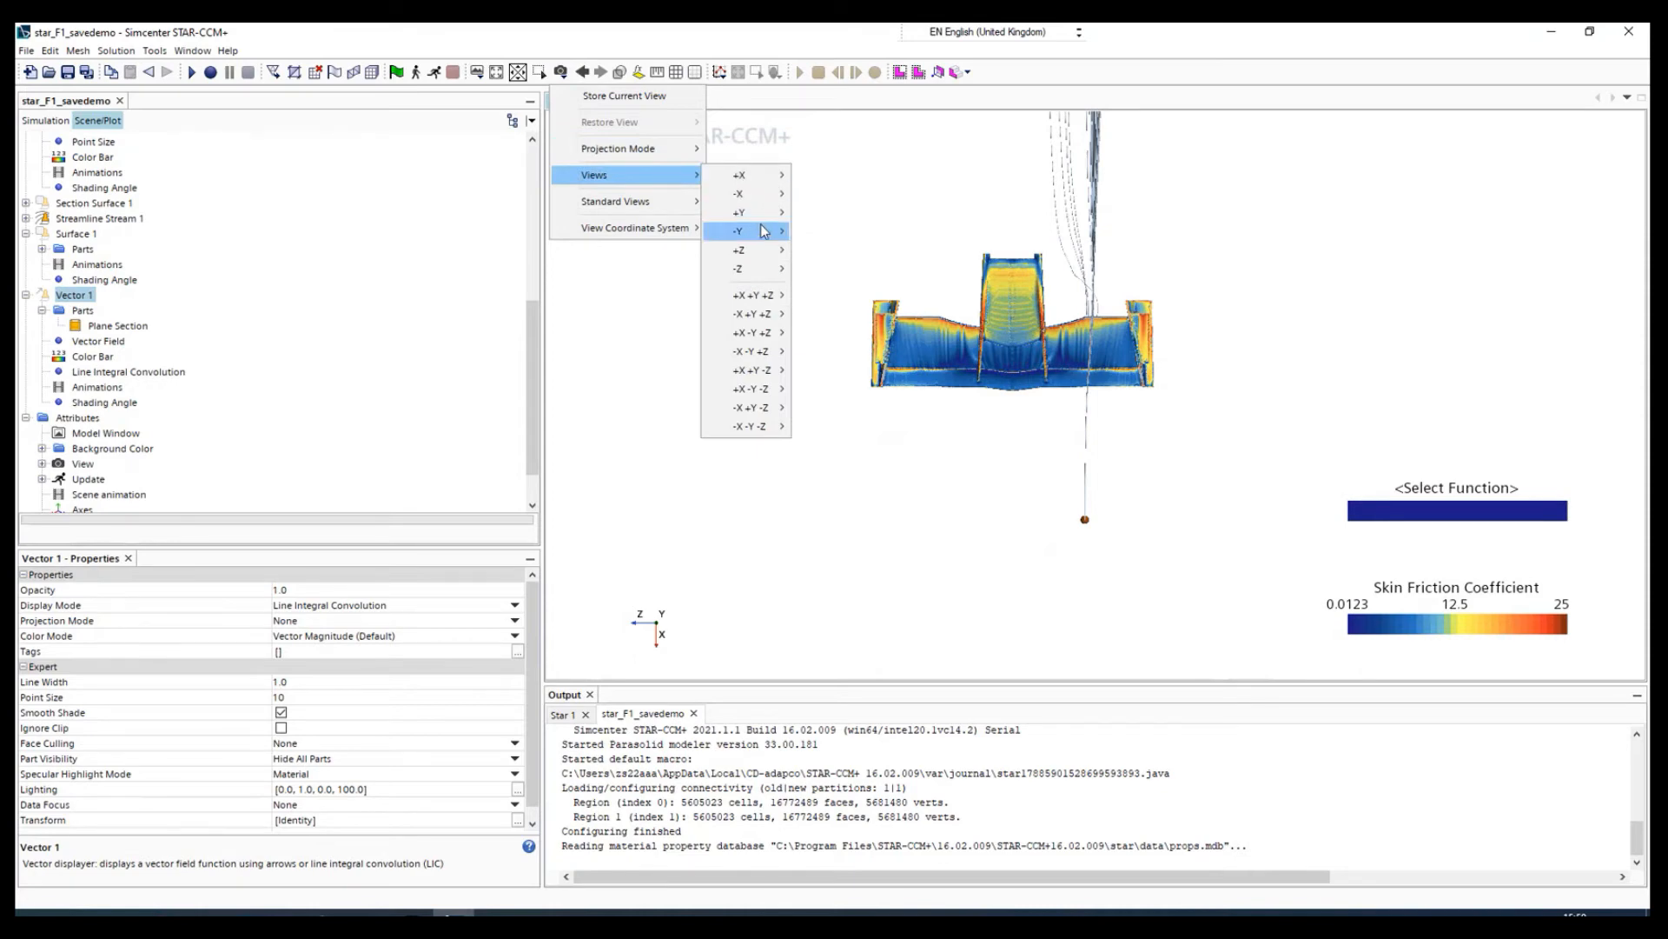
pyautogui.moveTo(743, 175)
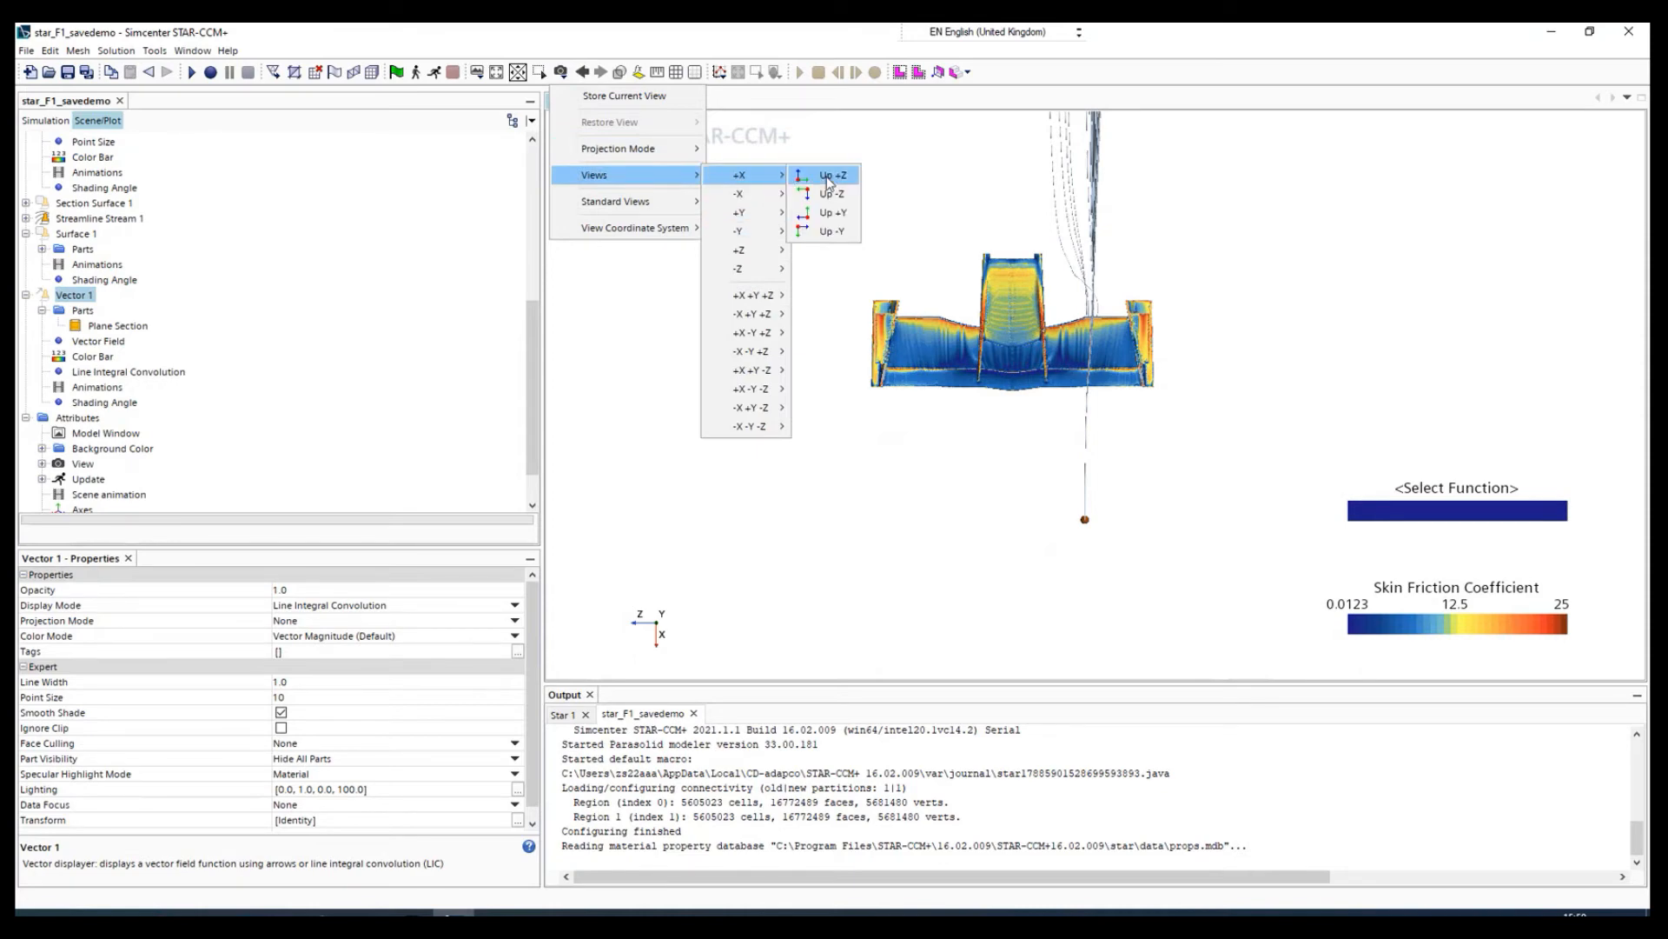
pyautogui.click(833, 218)
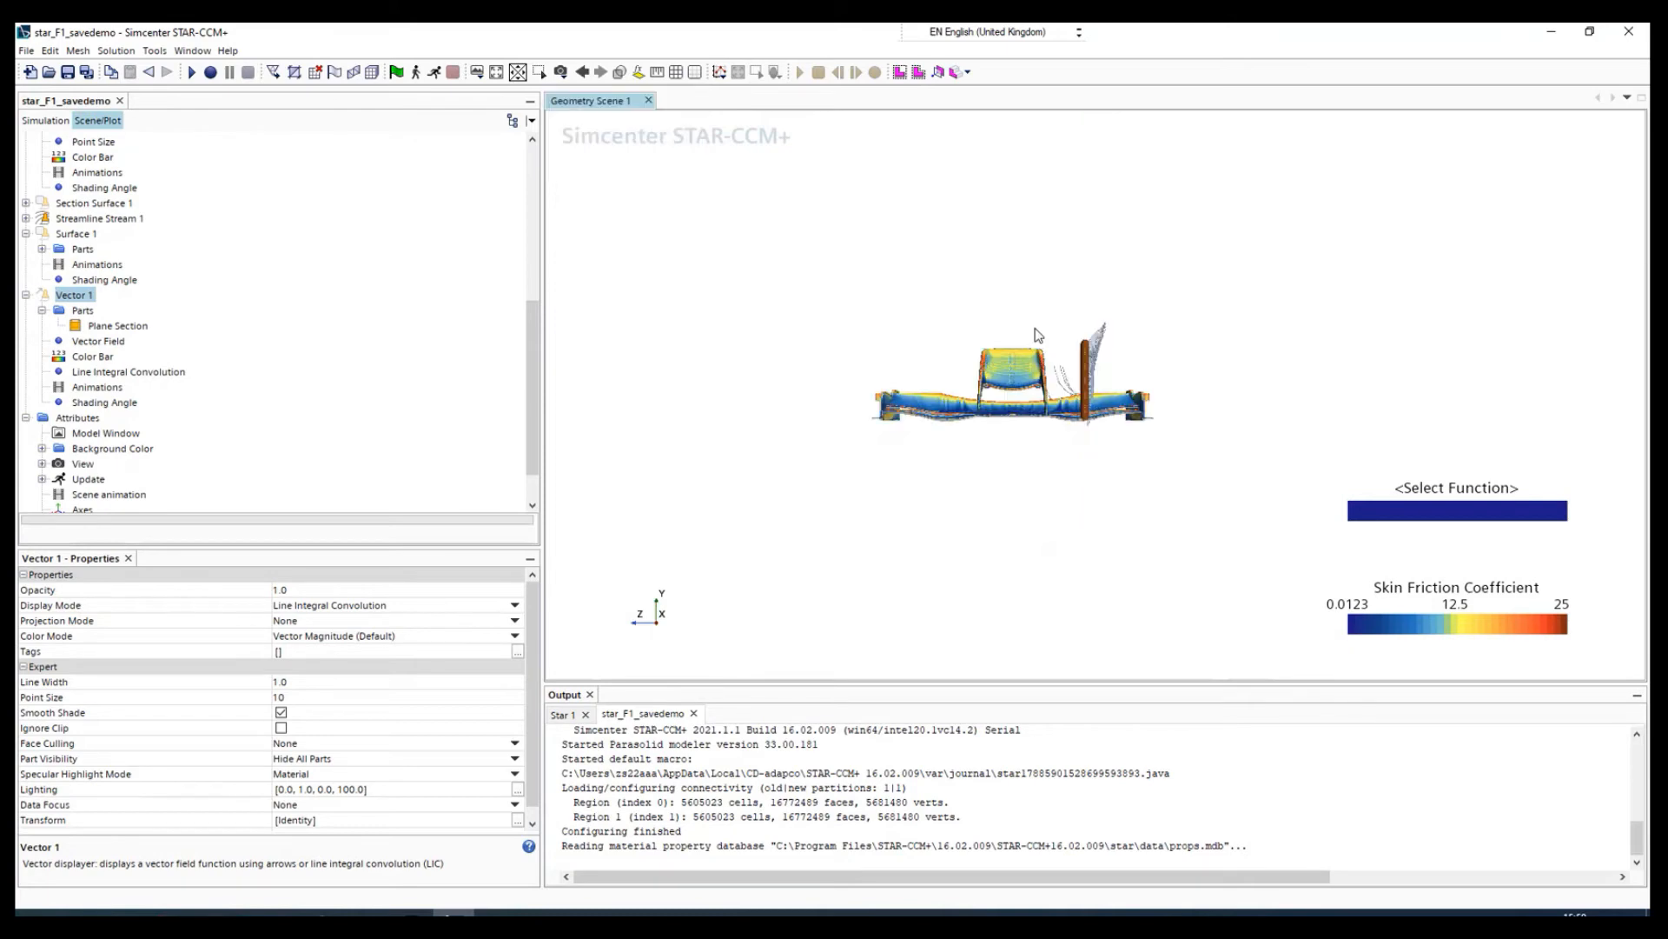
# - Examine how the streamlines pass over the wing elements and endplate, together with the skin friction pattern, from several angles
pyautogui.scroll(3, 1082, 397)
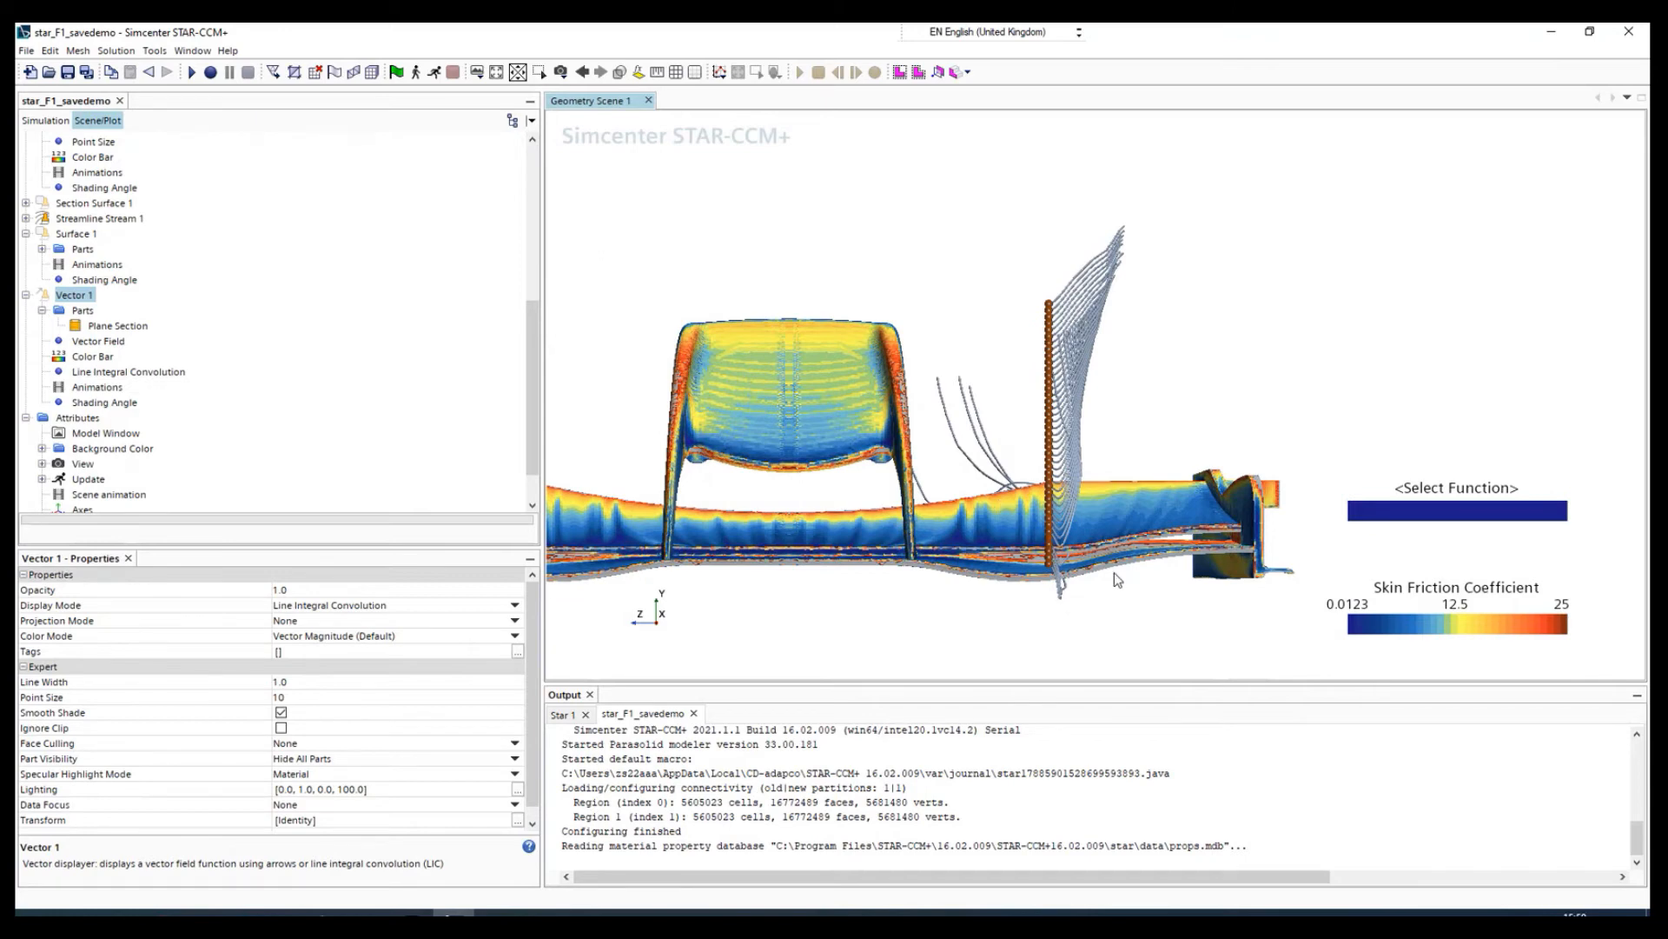
pyautogui.moveTo(1118, 580); pyautogui.dragTo(922, 614)
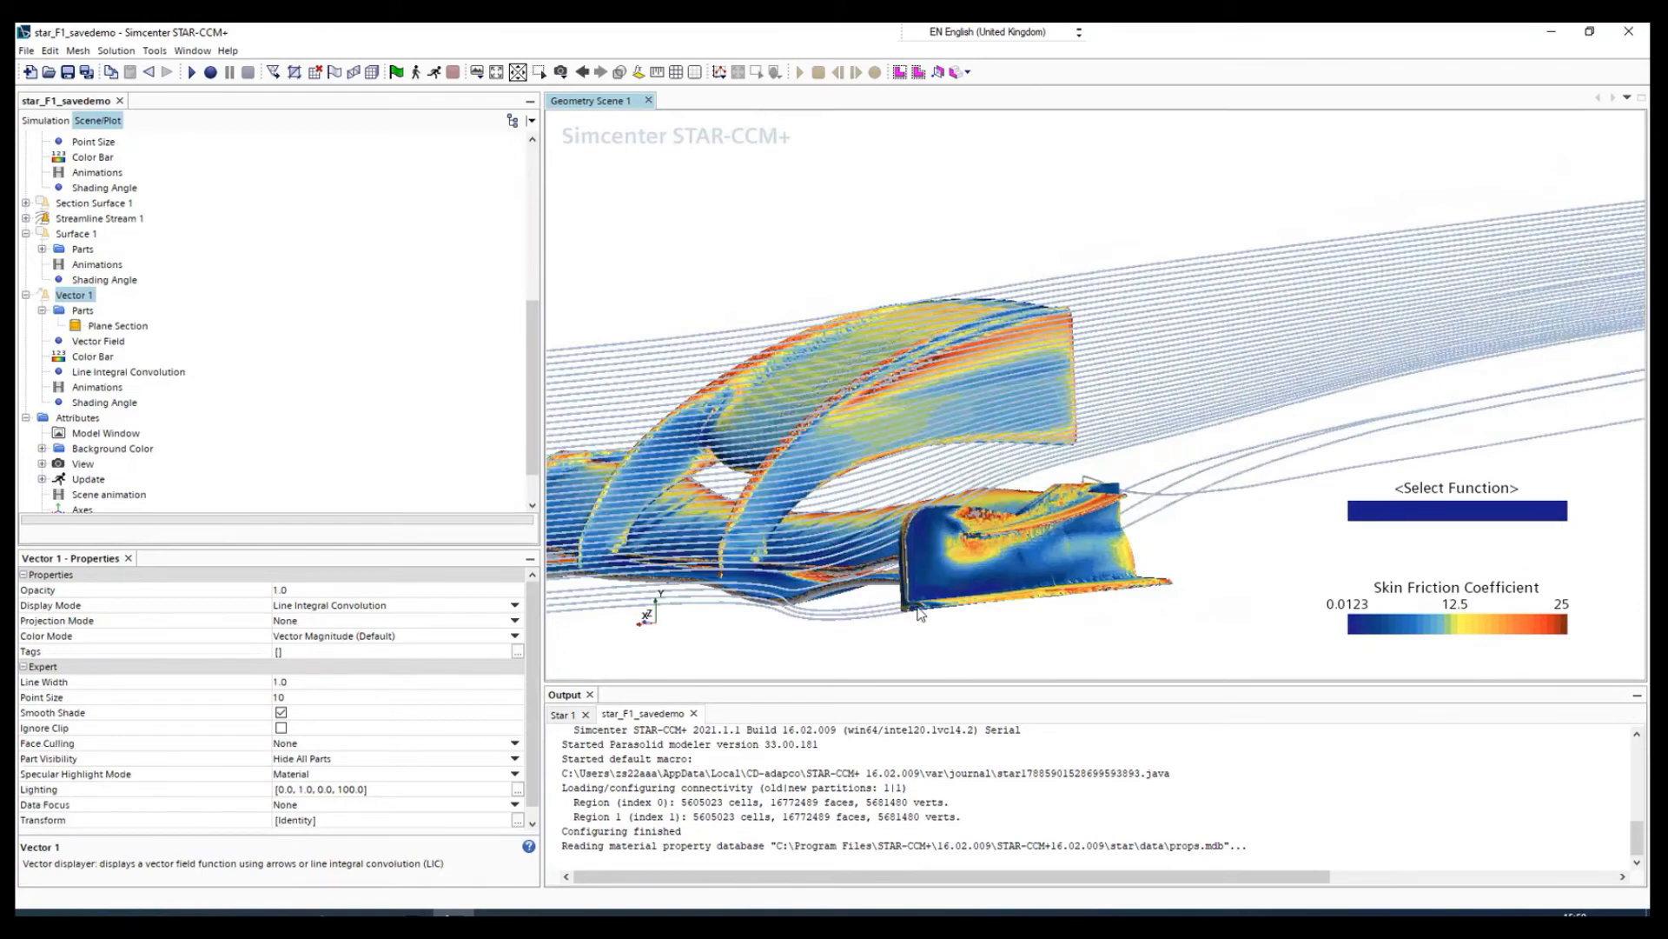
pyautogui.moveTo(920, 613); pyautogui.dragTo(1260, 601)
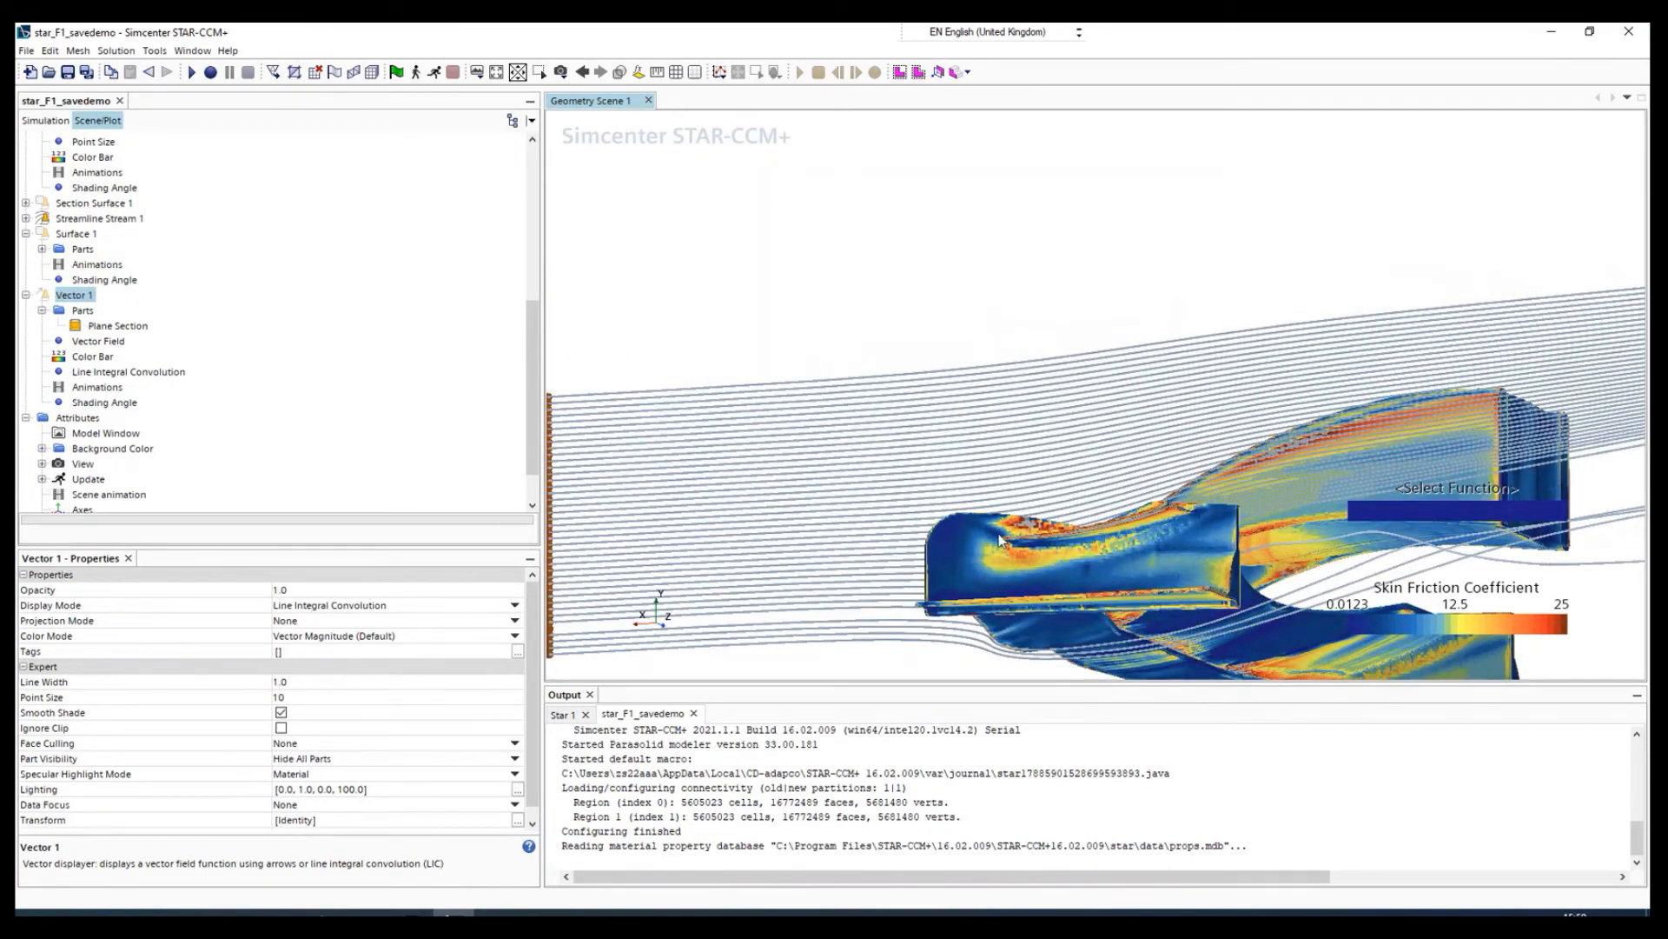
pyautogui.moveTo(968, 556); pyautogui.dragTo(848, 524)
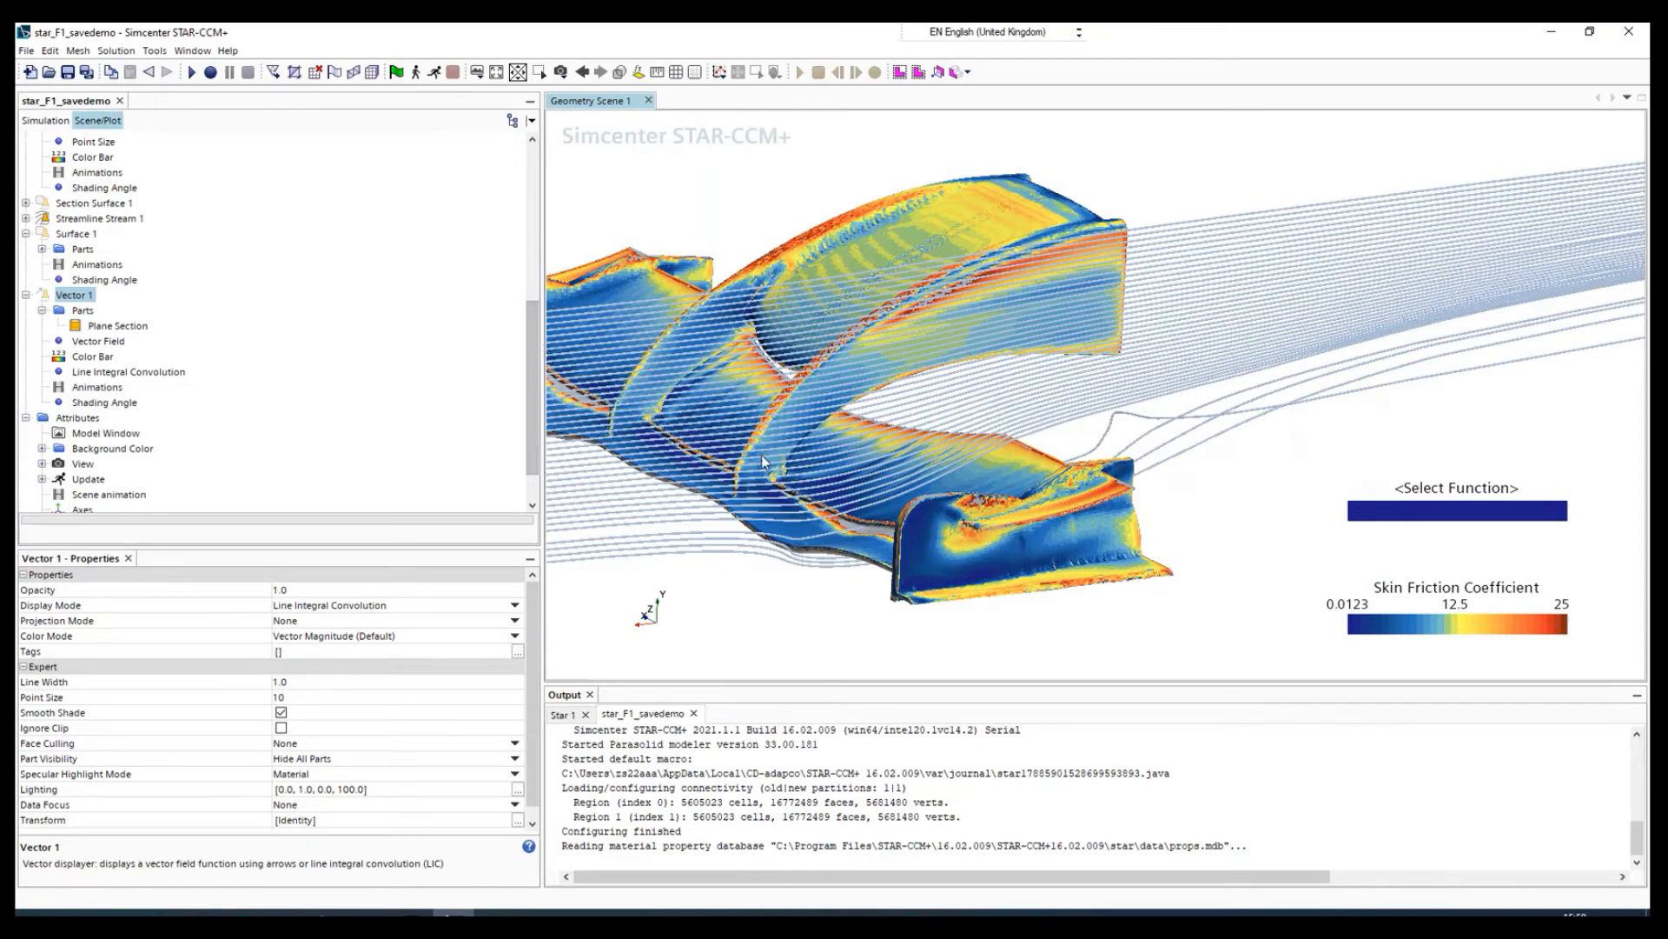
pyautogui.scroll(-5, 763, 461)
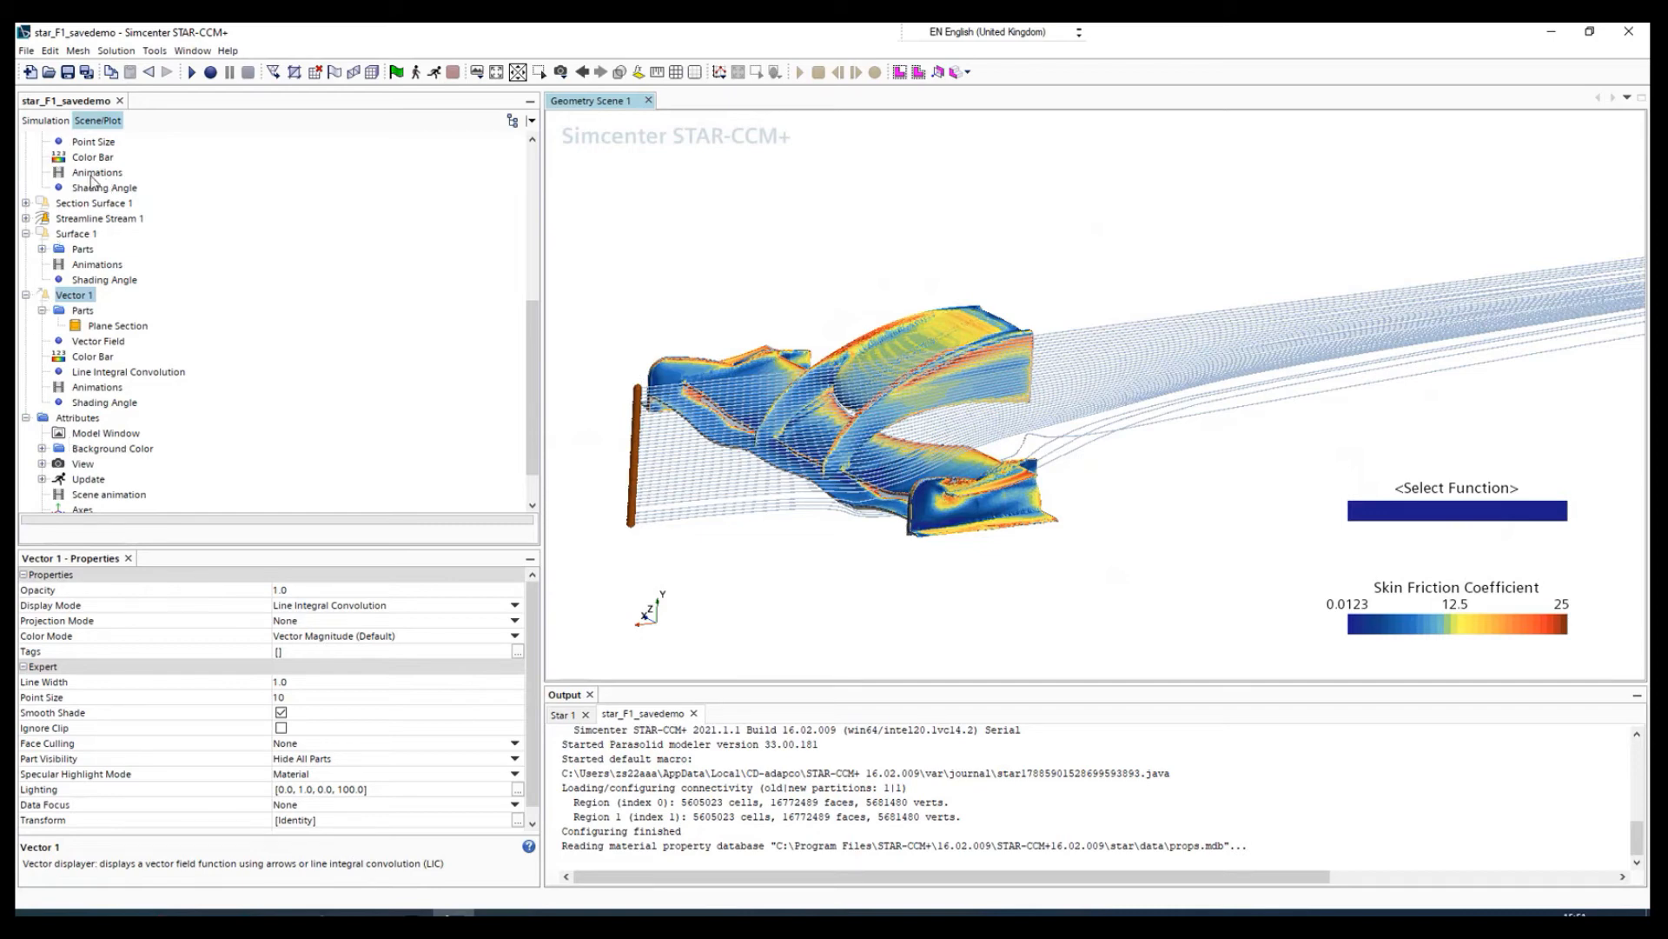
pyautogui.click(45, 120)
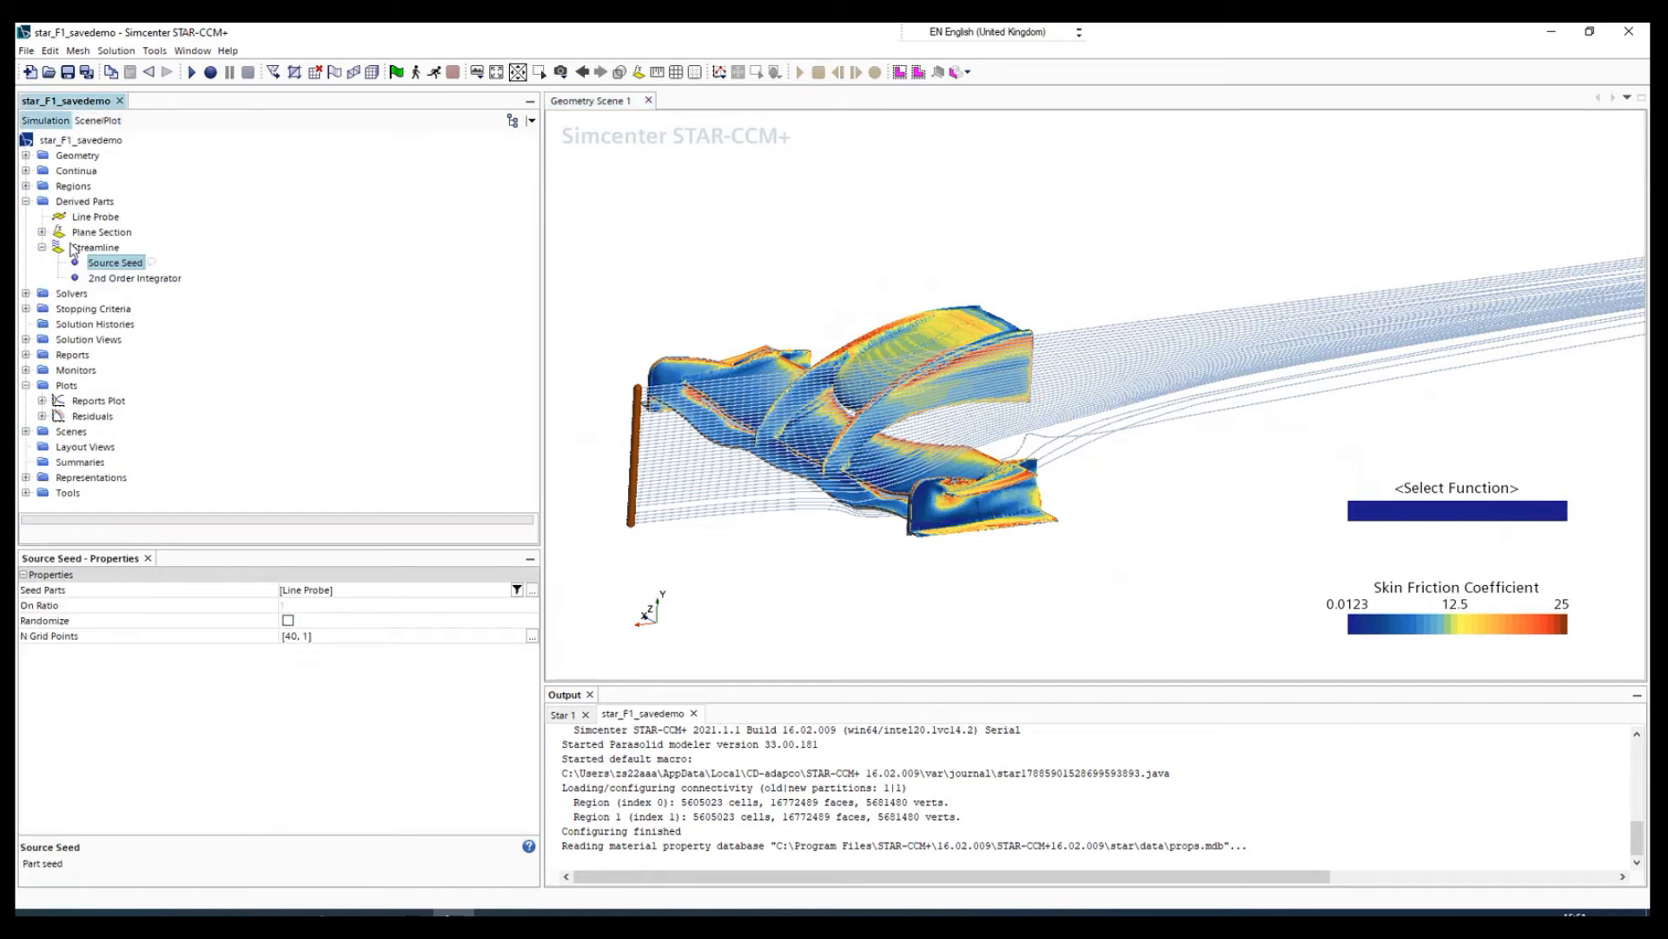
pyautogui.click(54, 251)
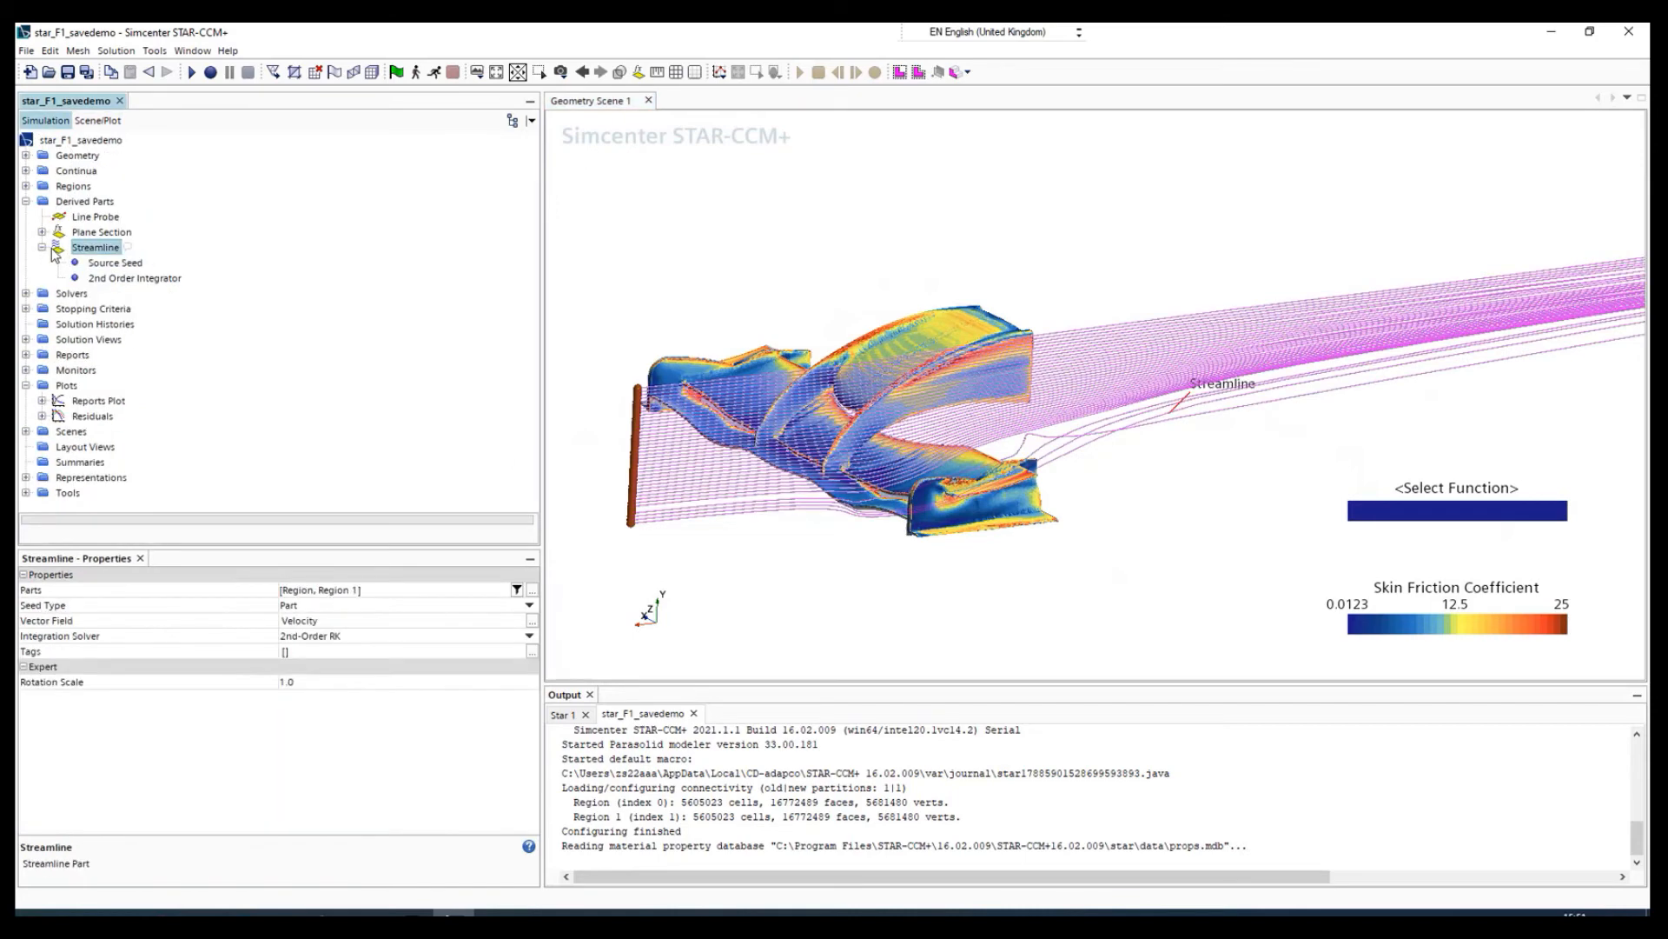
pyautogui.rightClick(84, 249)
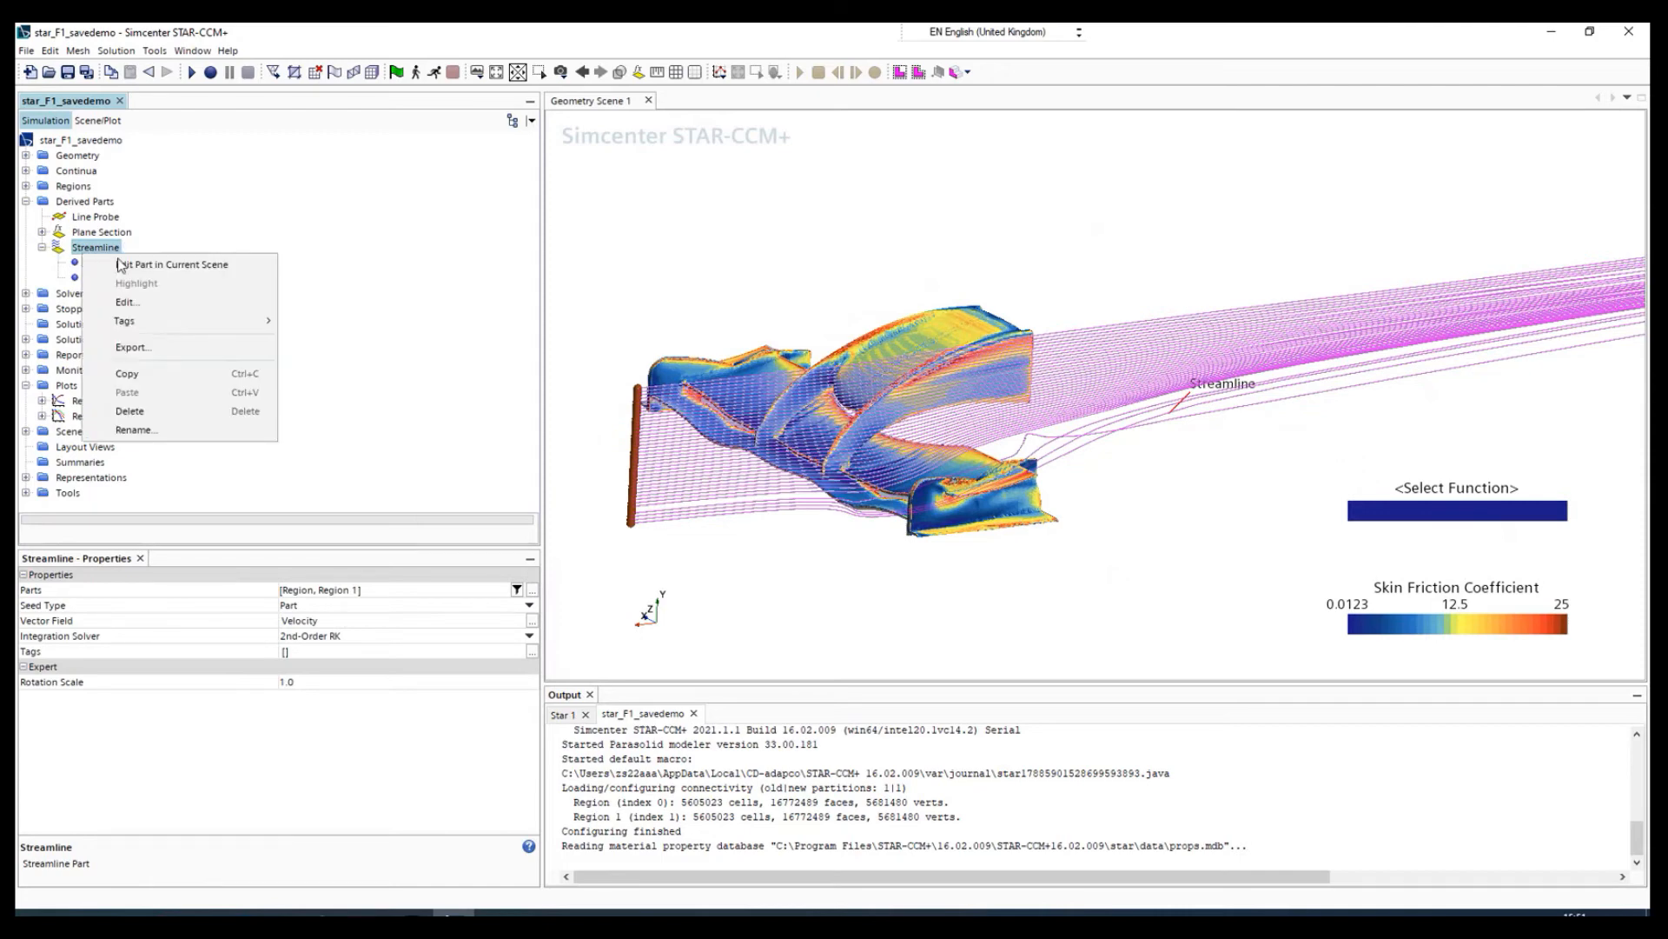
pyautogui.press('Escape')
pyautogui.click(79, 232)
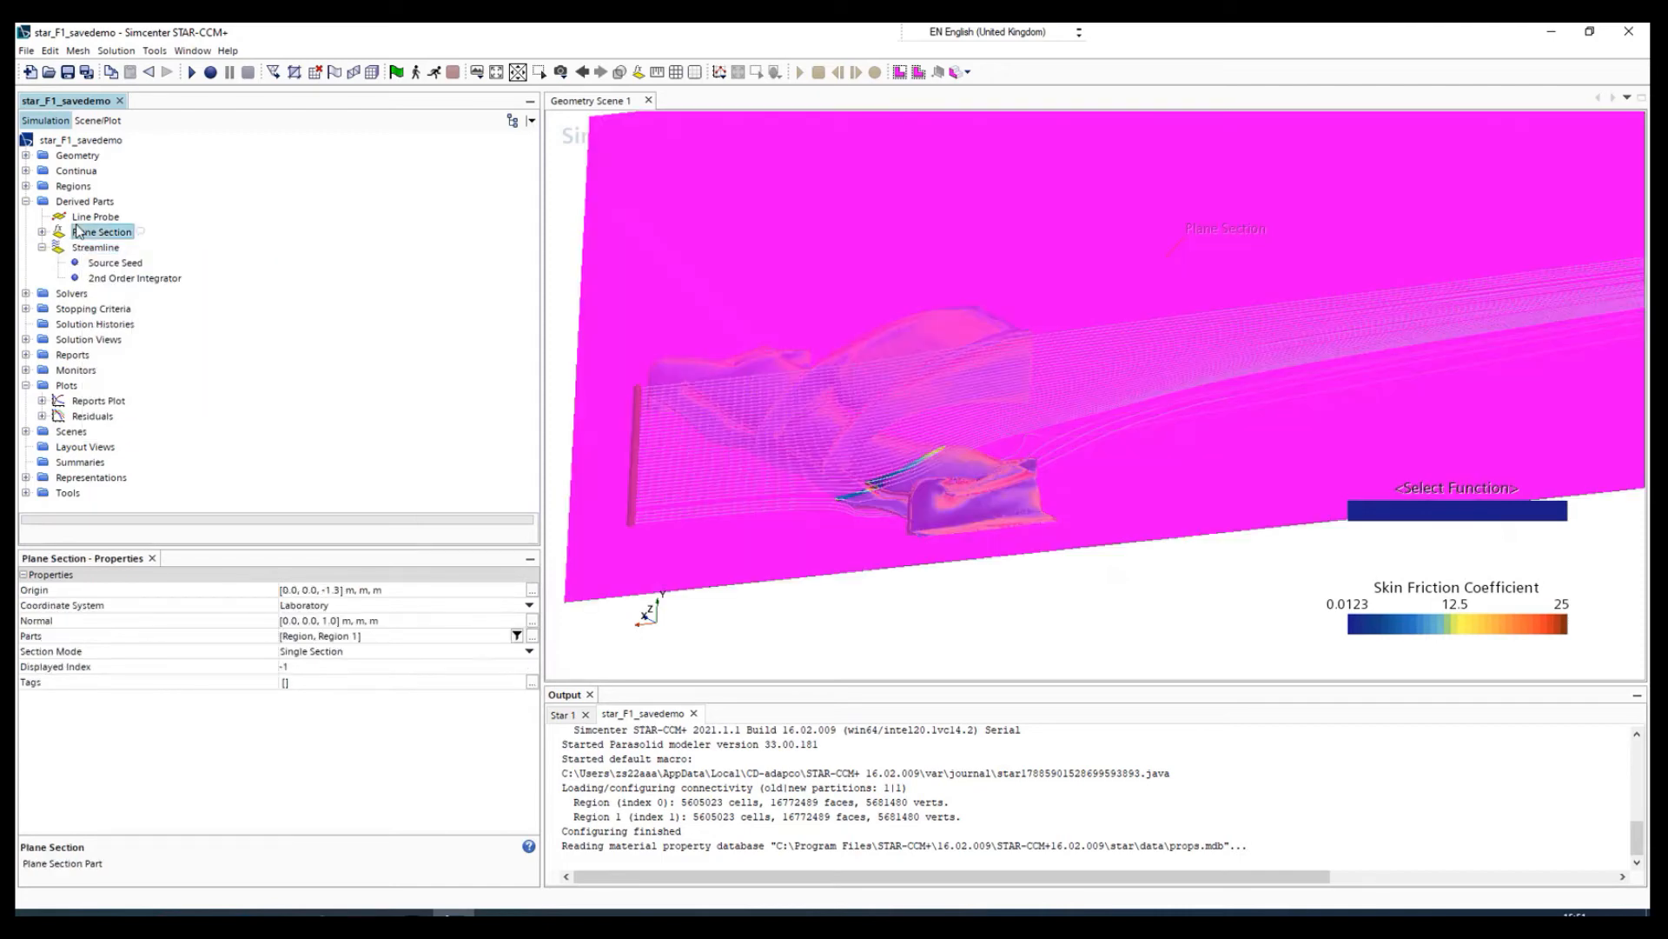
pyautogui.click(83, 201)
pyautogui.rightClick(81, 205)
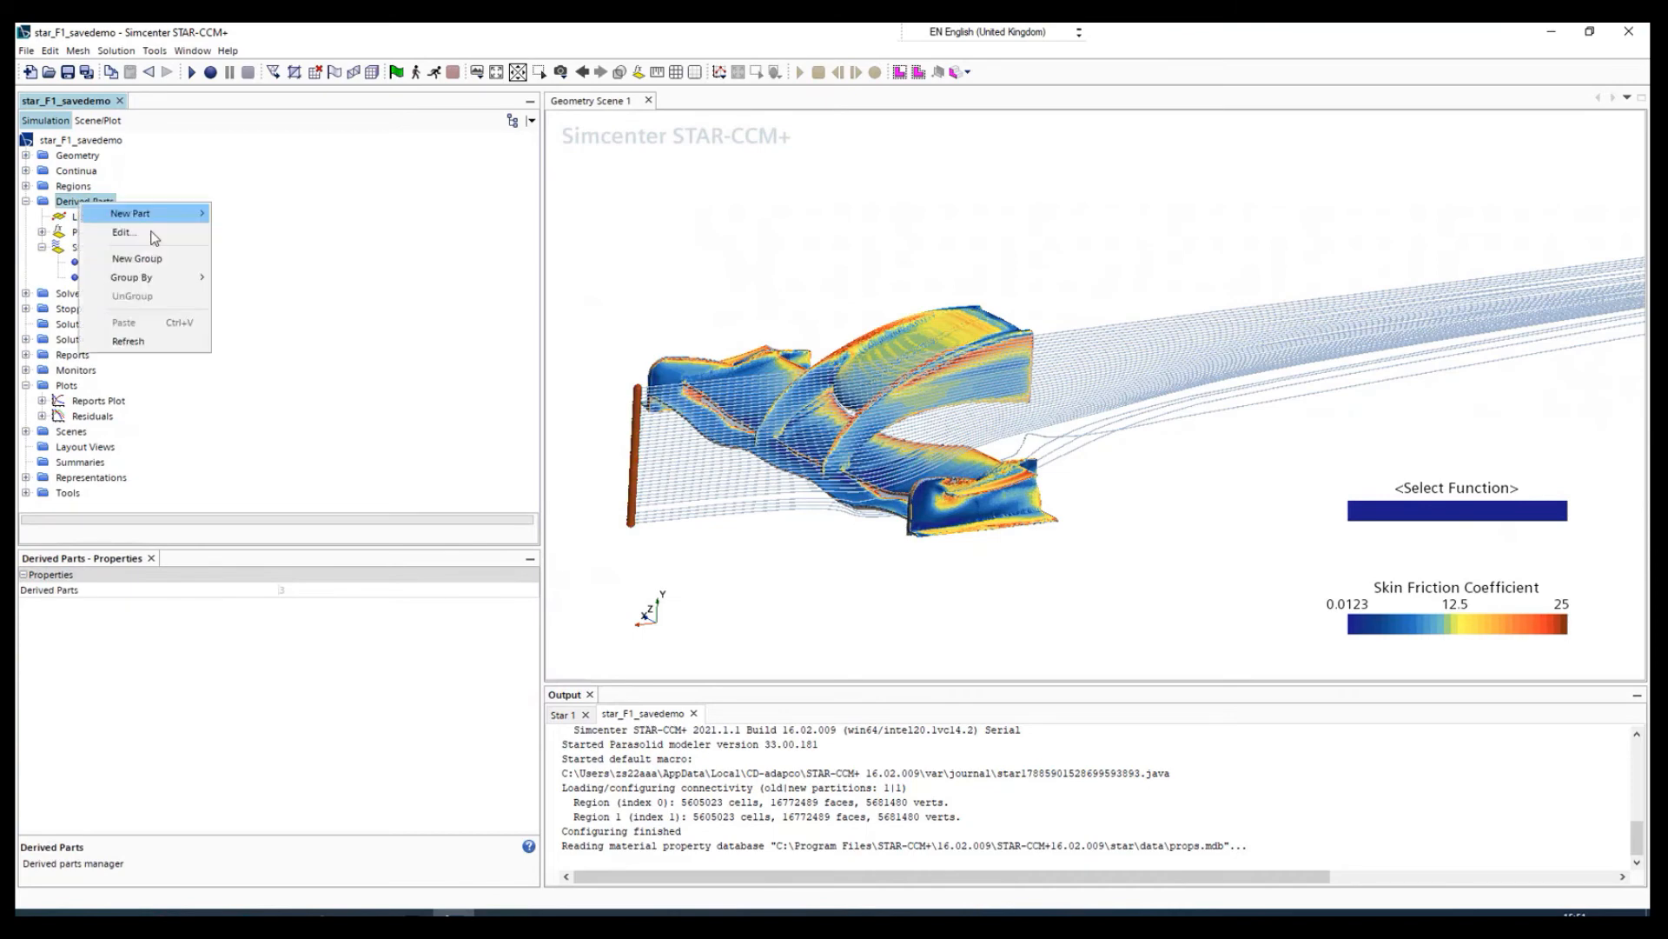
pyautogui.moveTo(152, 214)
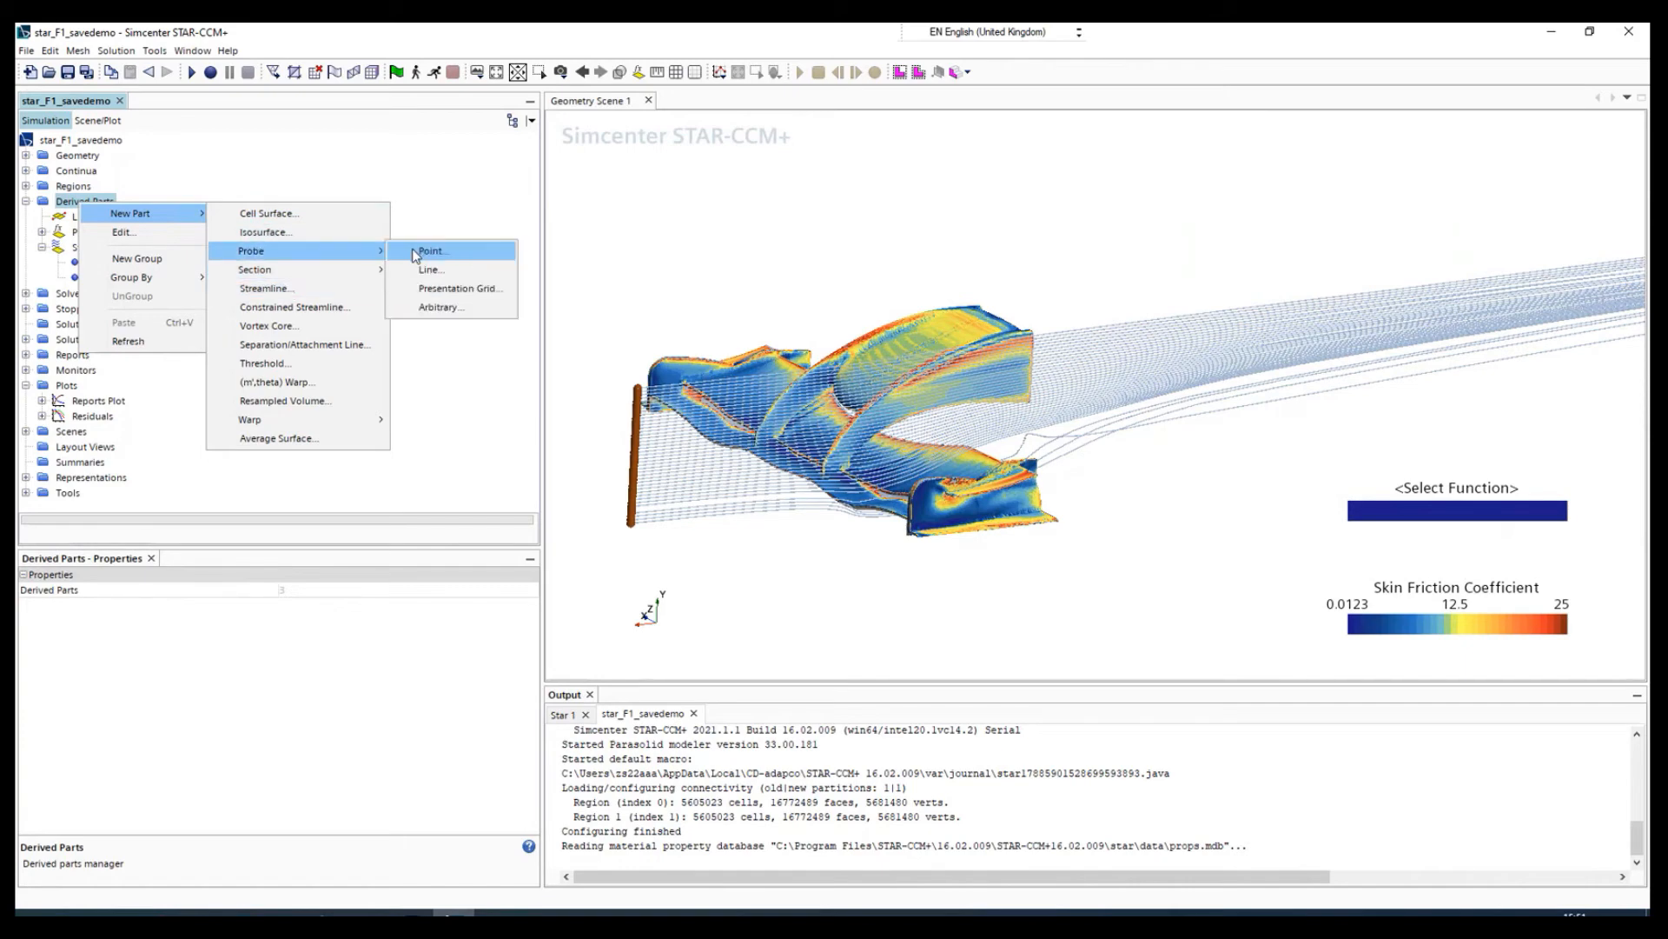
pyautogui.click(417, 249)
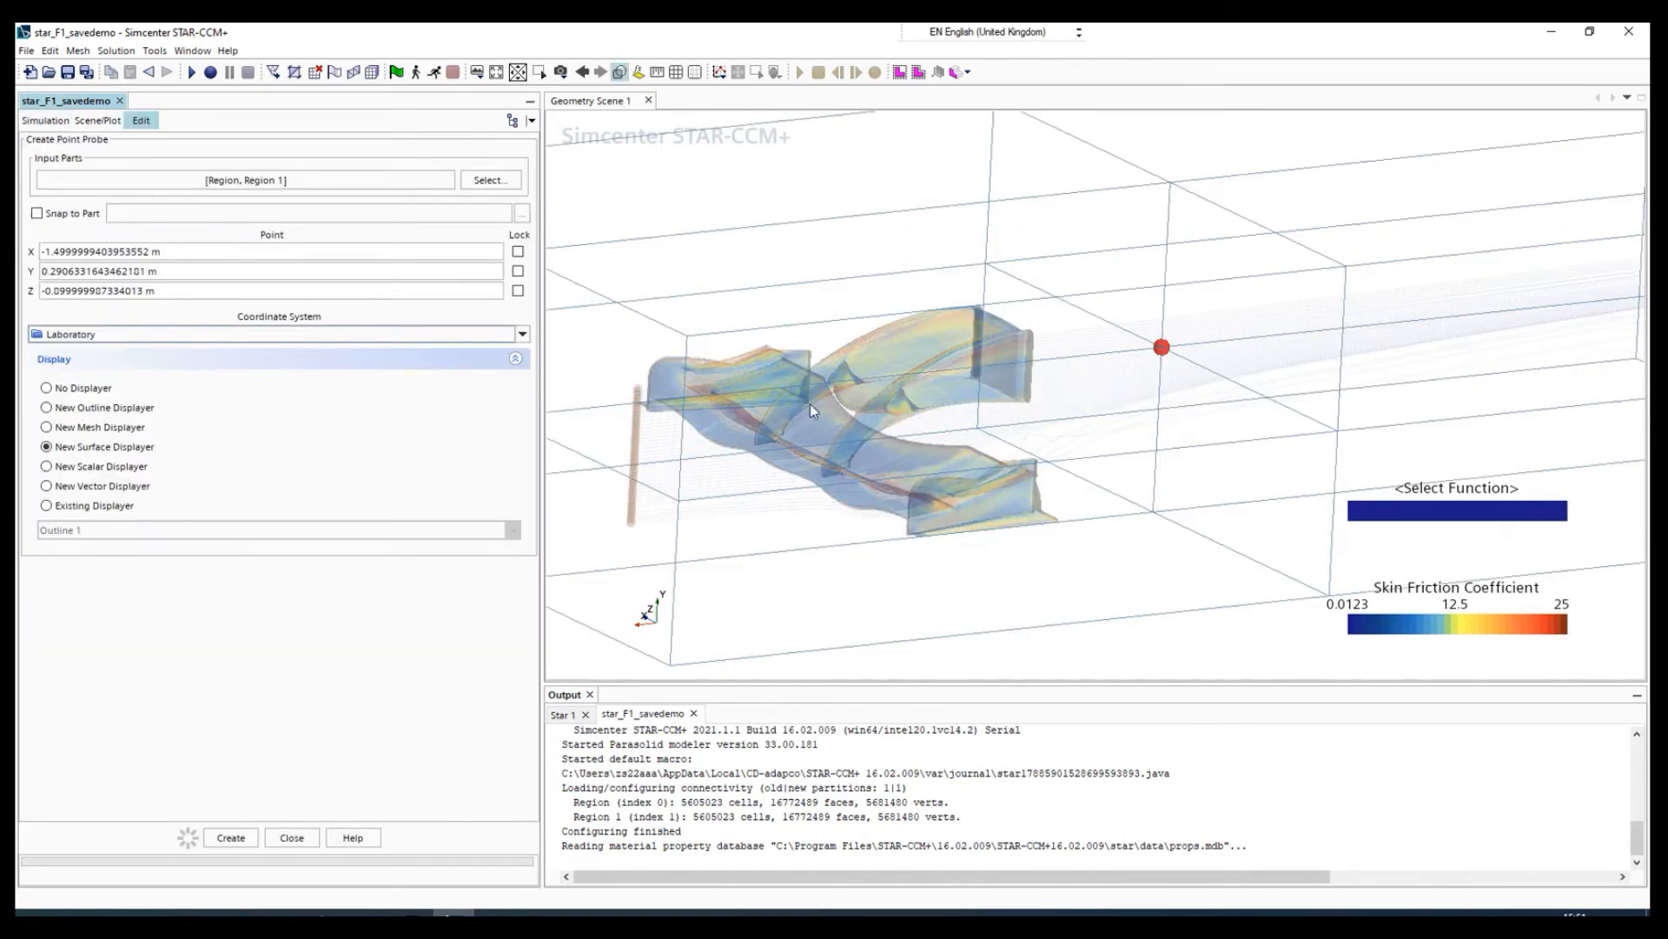
pyautogui.scroll(-5, 863, 622)
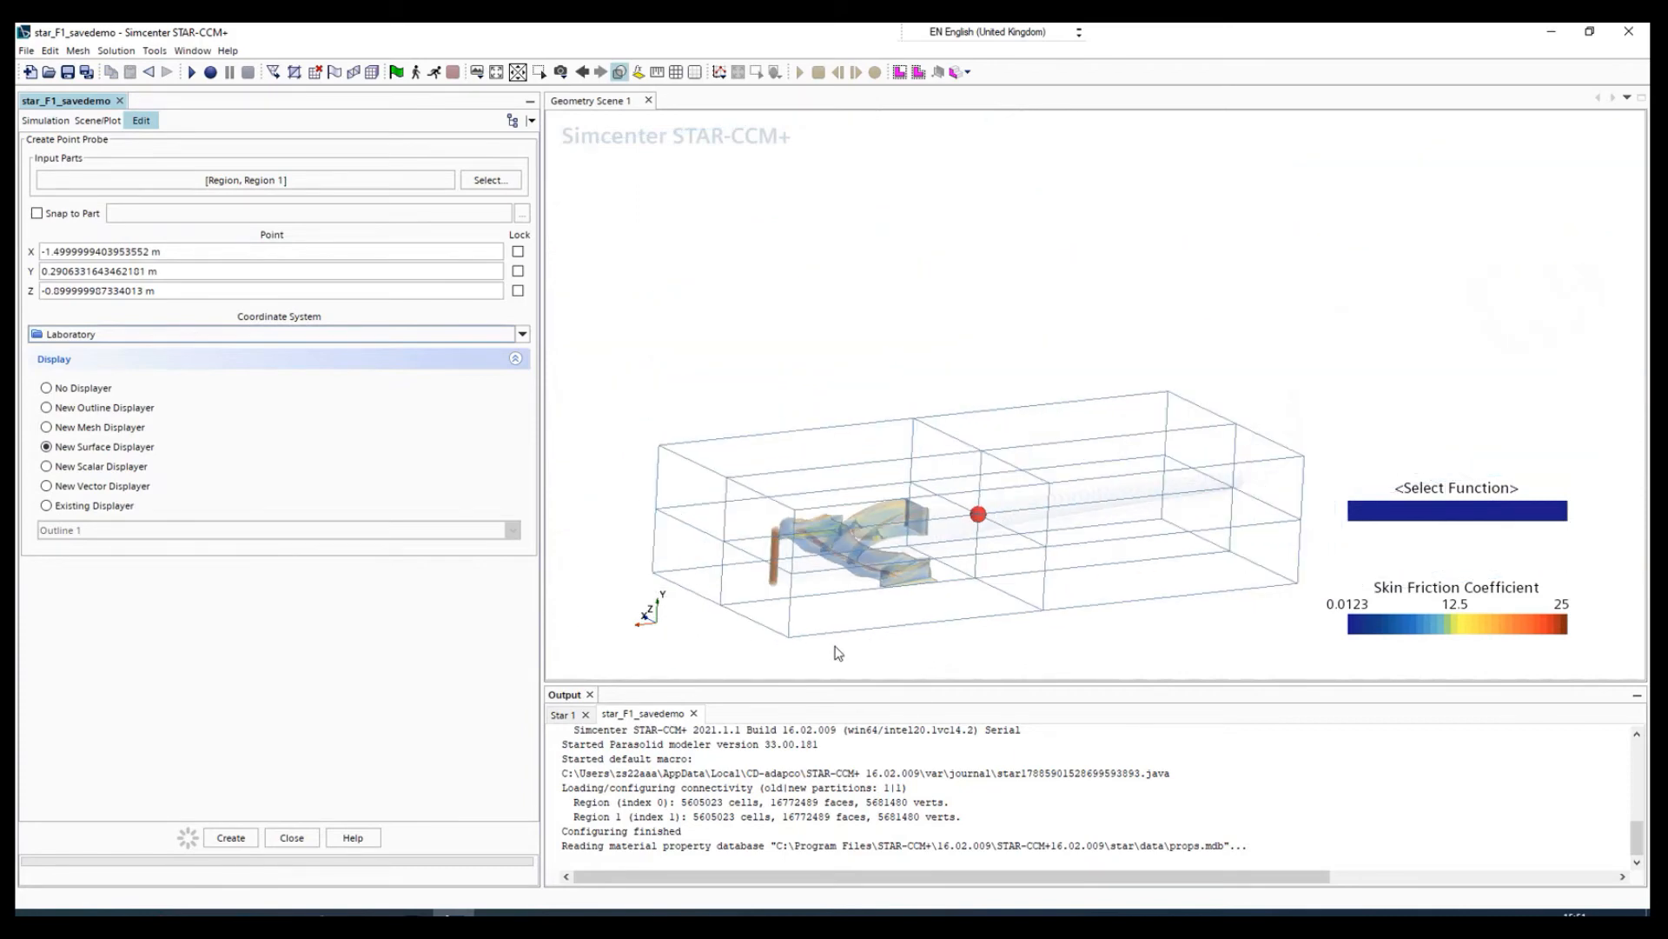
pyautogui.click(293, 838)
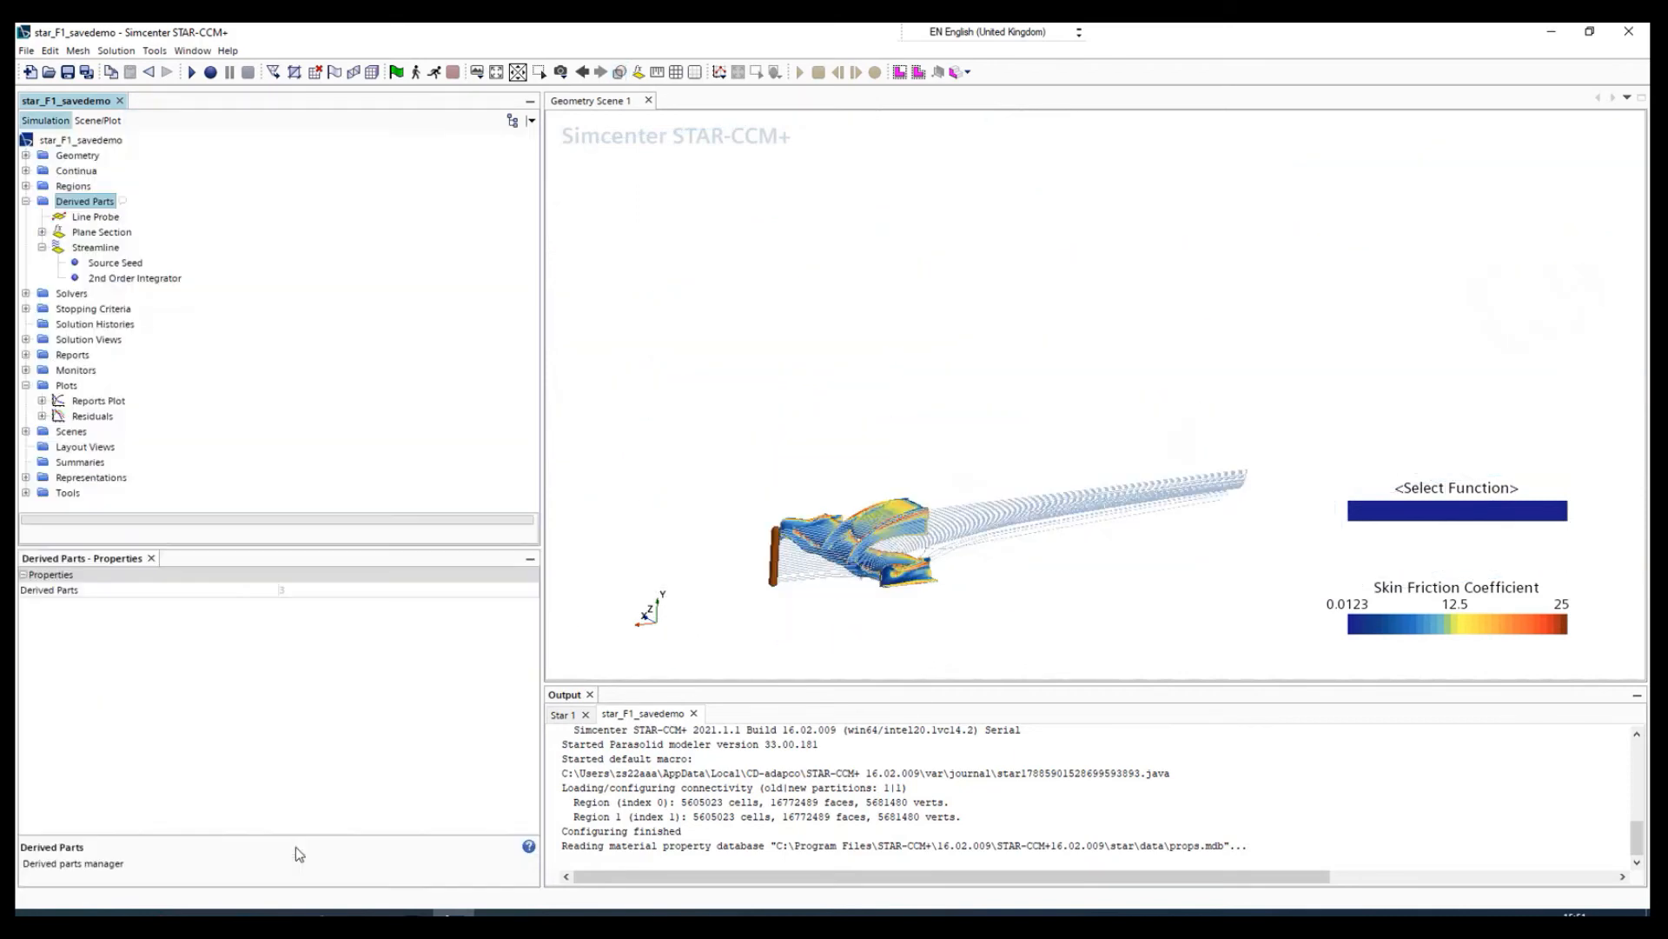
# - Start a new line probe derived part and set the X coordinate of Point 1 to 0 m
pyautogui.rightClick(81, 204)
pyautogui.moveTo(192, 211)
pyautogui.moveTo(348, 248)
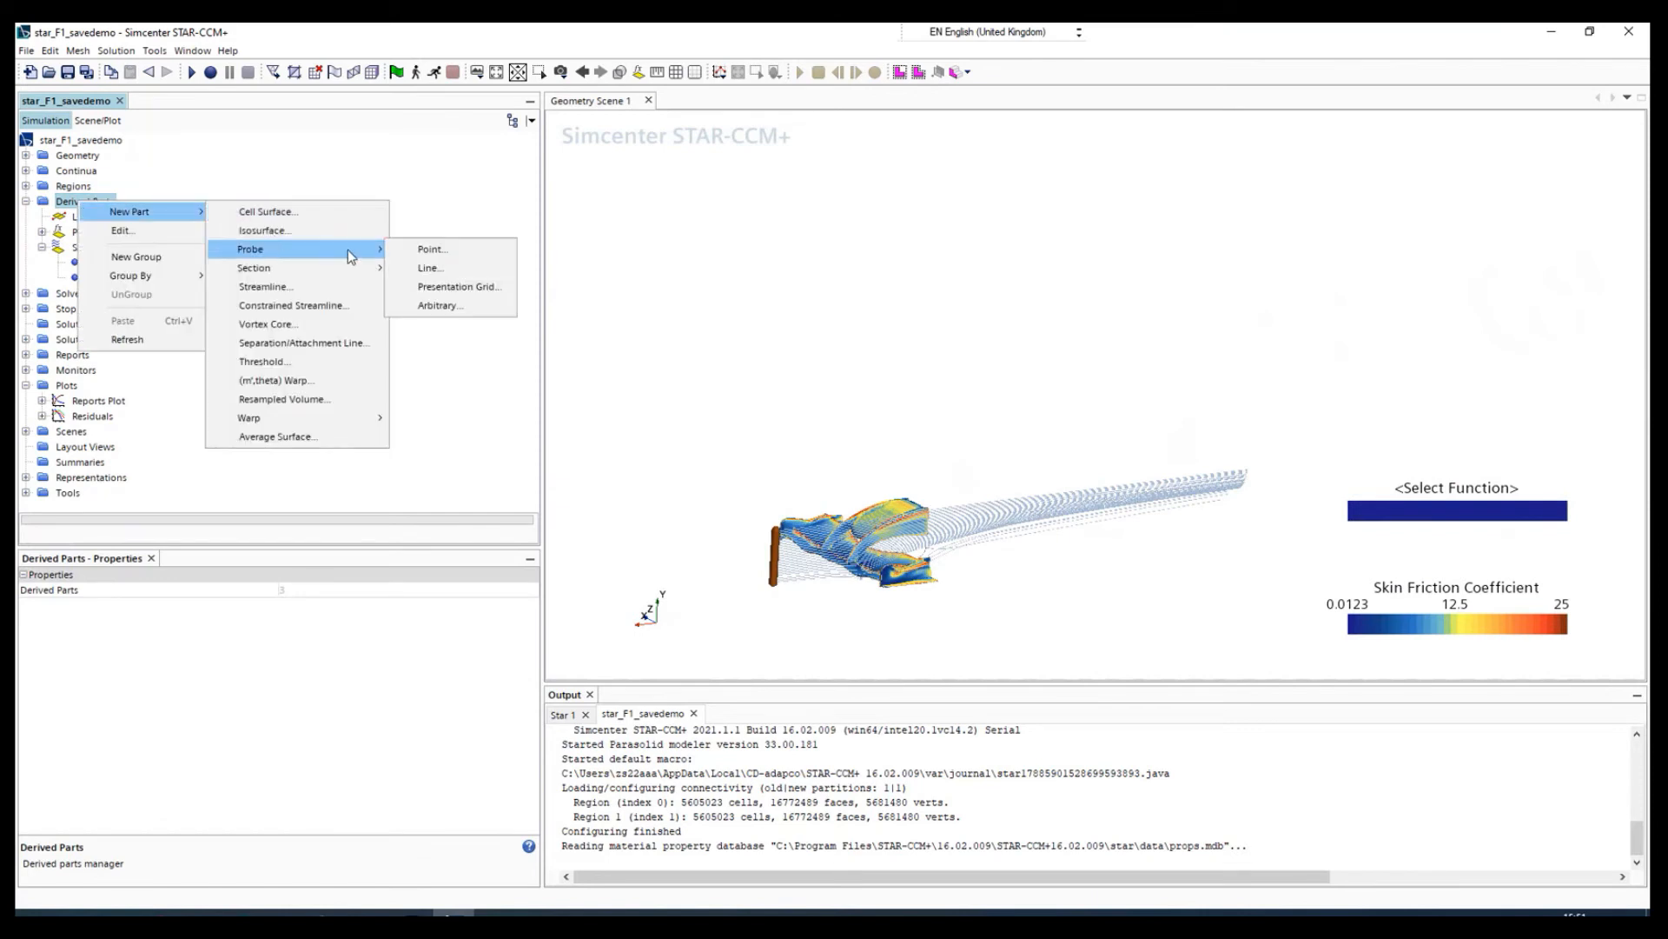
pyautogui.click(426, 269)
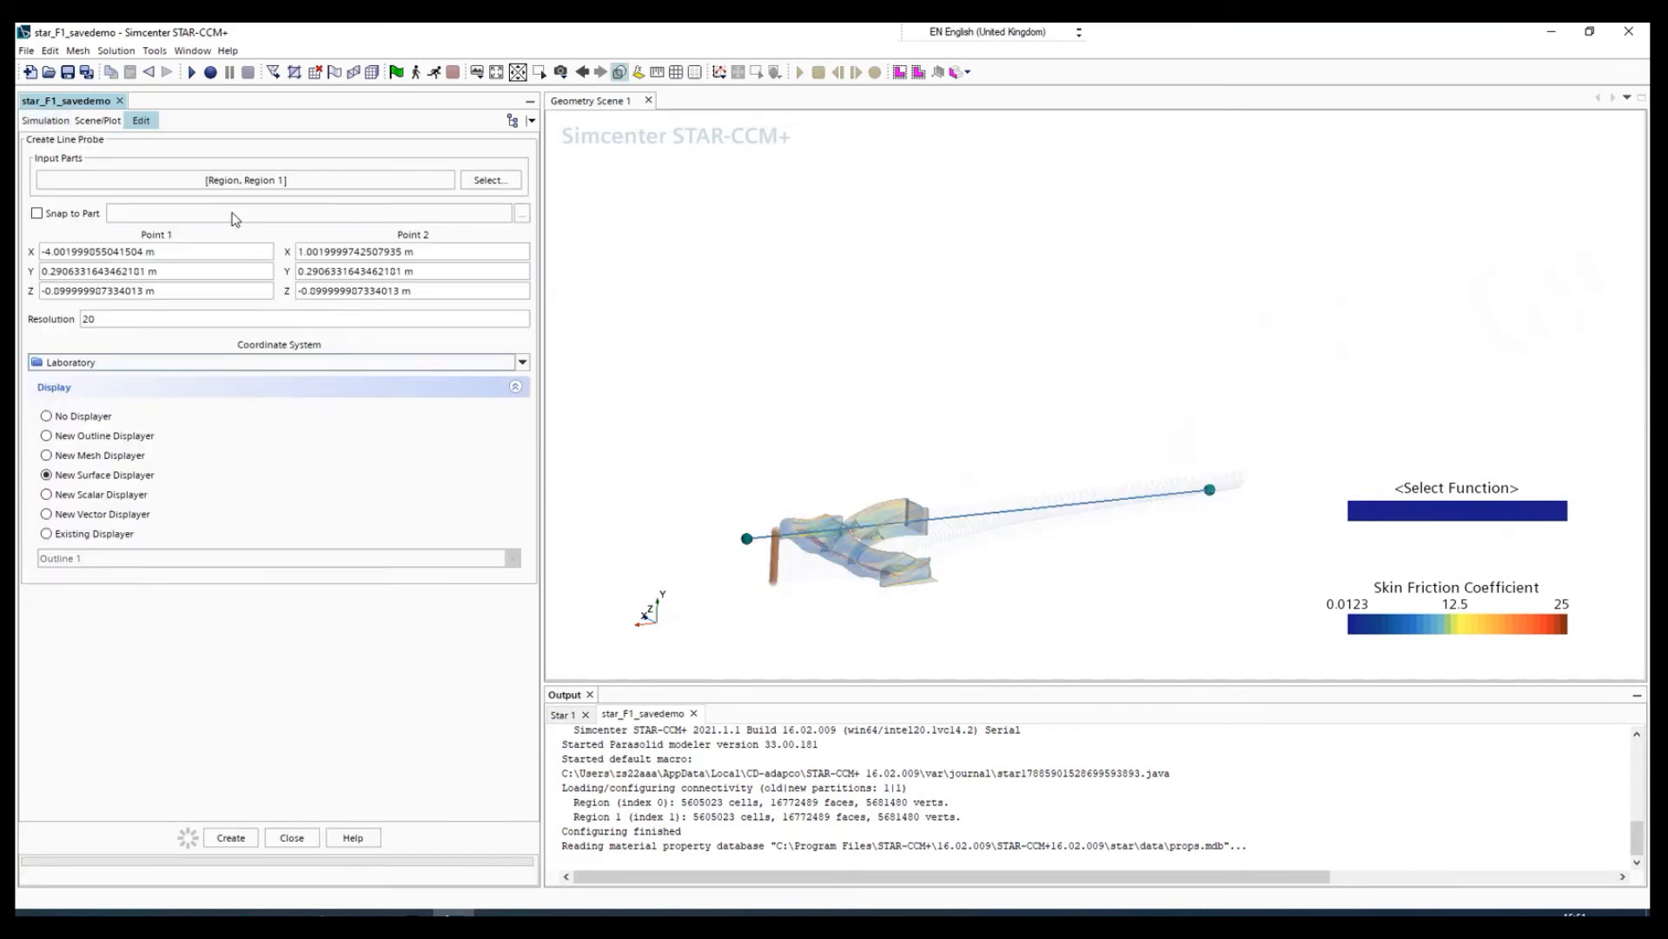
pyautogui.tripleClick(199, 253)
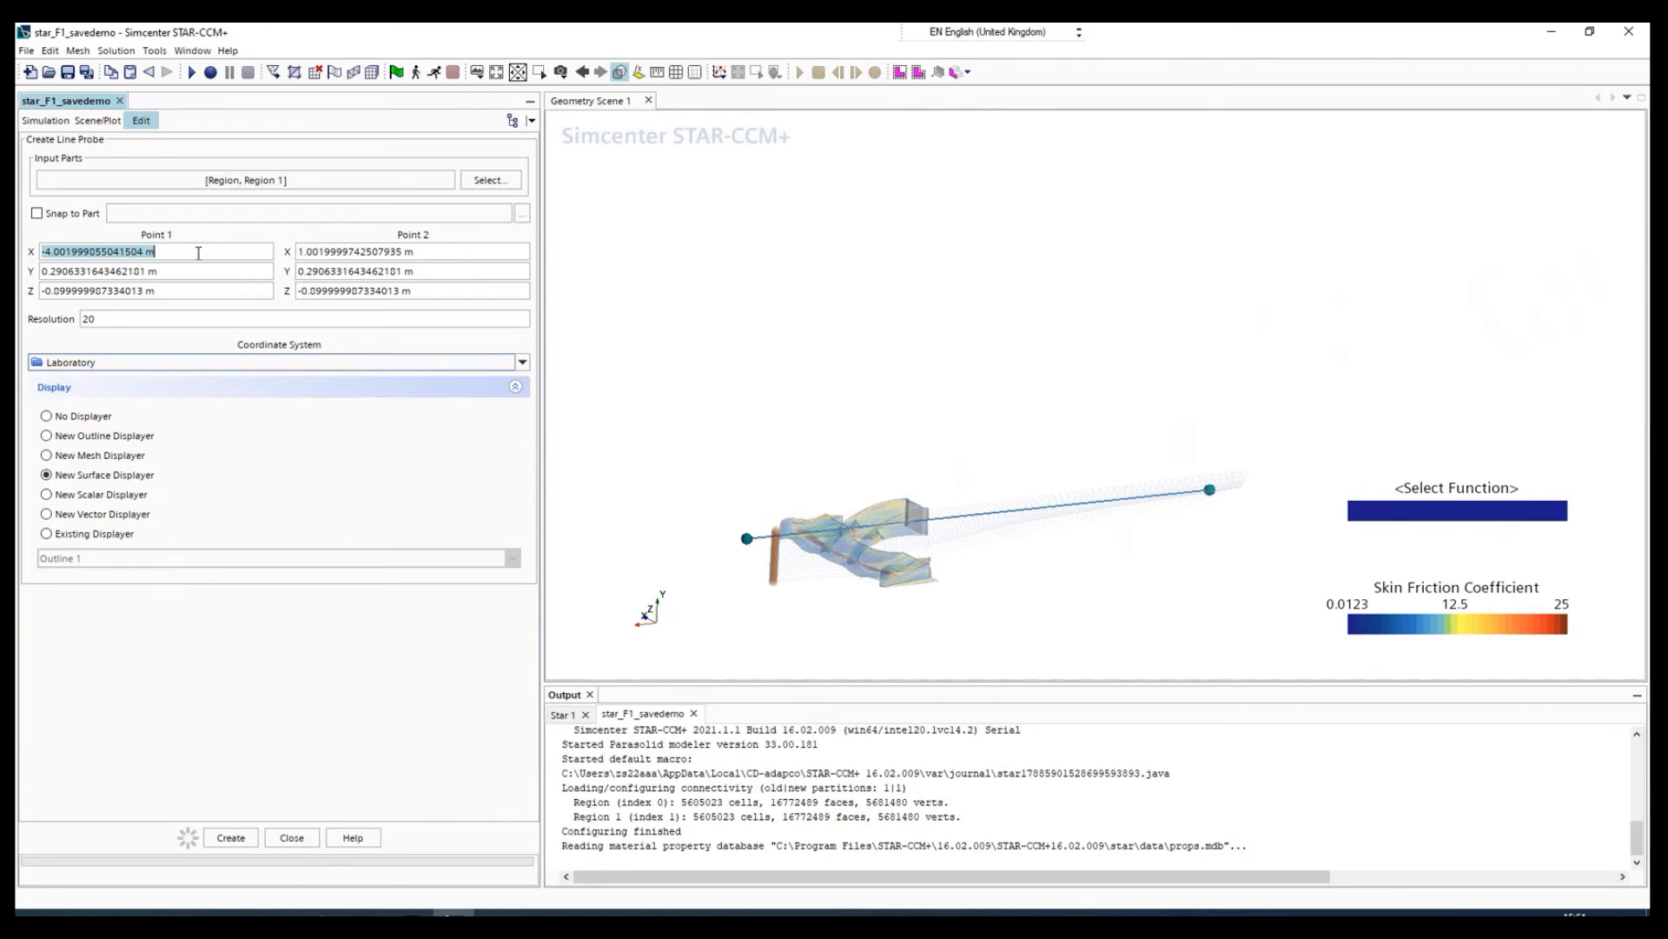
pyautogui.write('0')
pyautogui.click(707, 439)
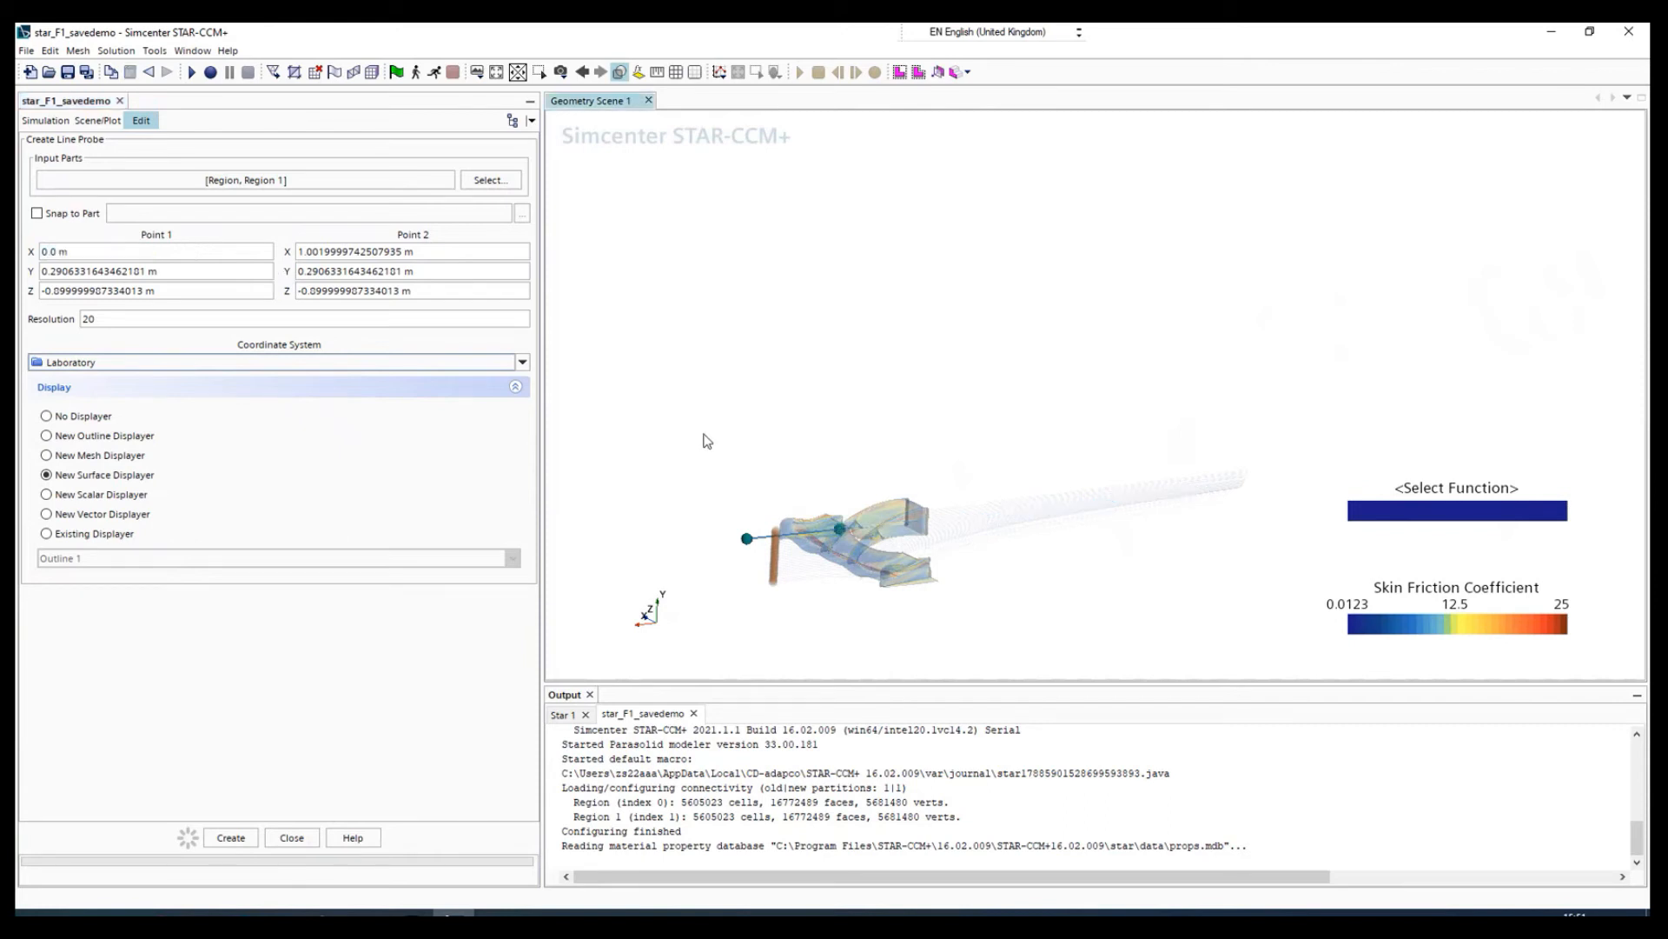
# - Orient the scene to the +X view with +Y up to see the probe line against the wing's front
pyautogui.click(561, 72)
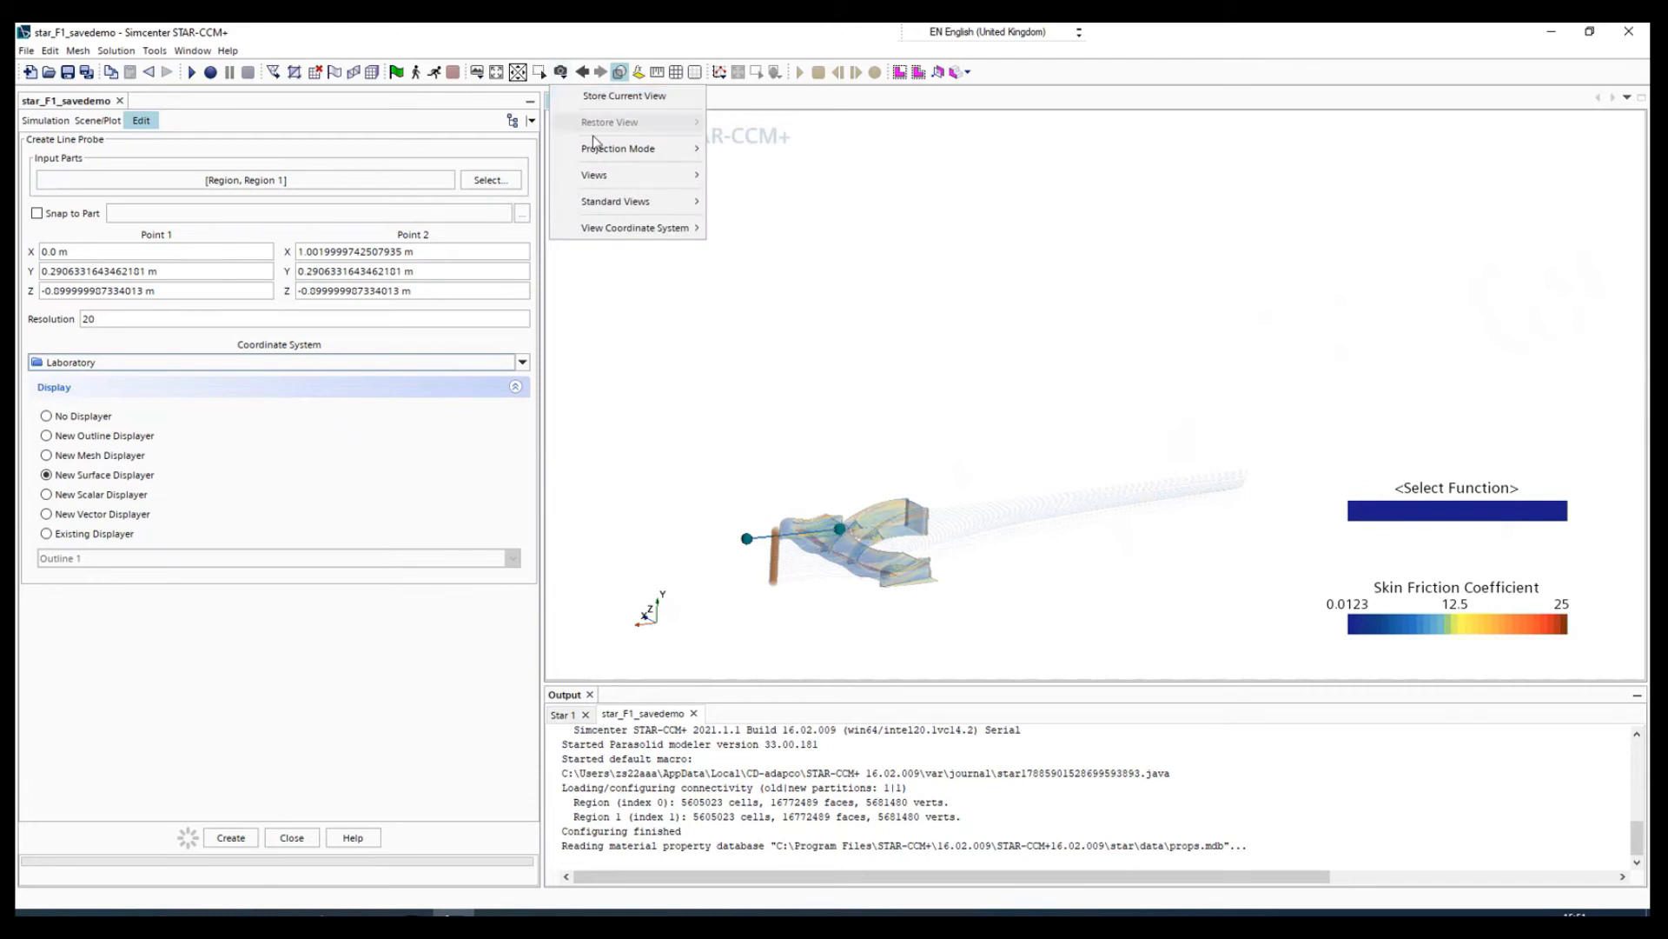
pyautogui.moveTo(608, 174)
pyautogui.moveTo(773, 195)
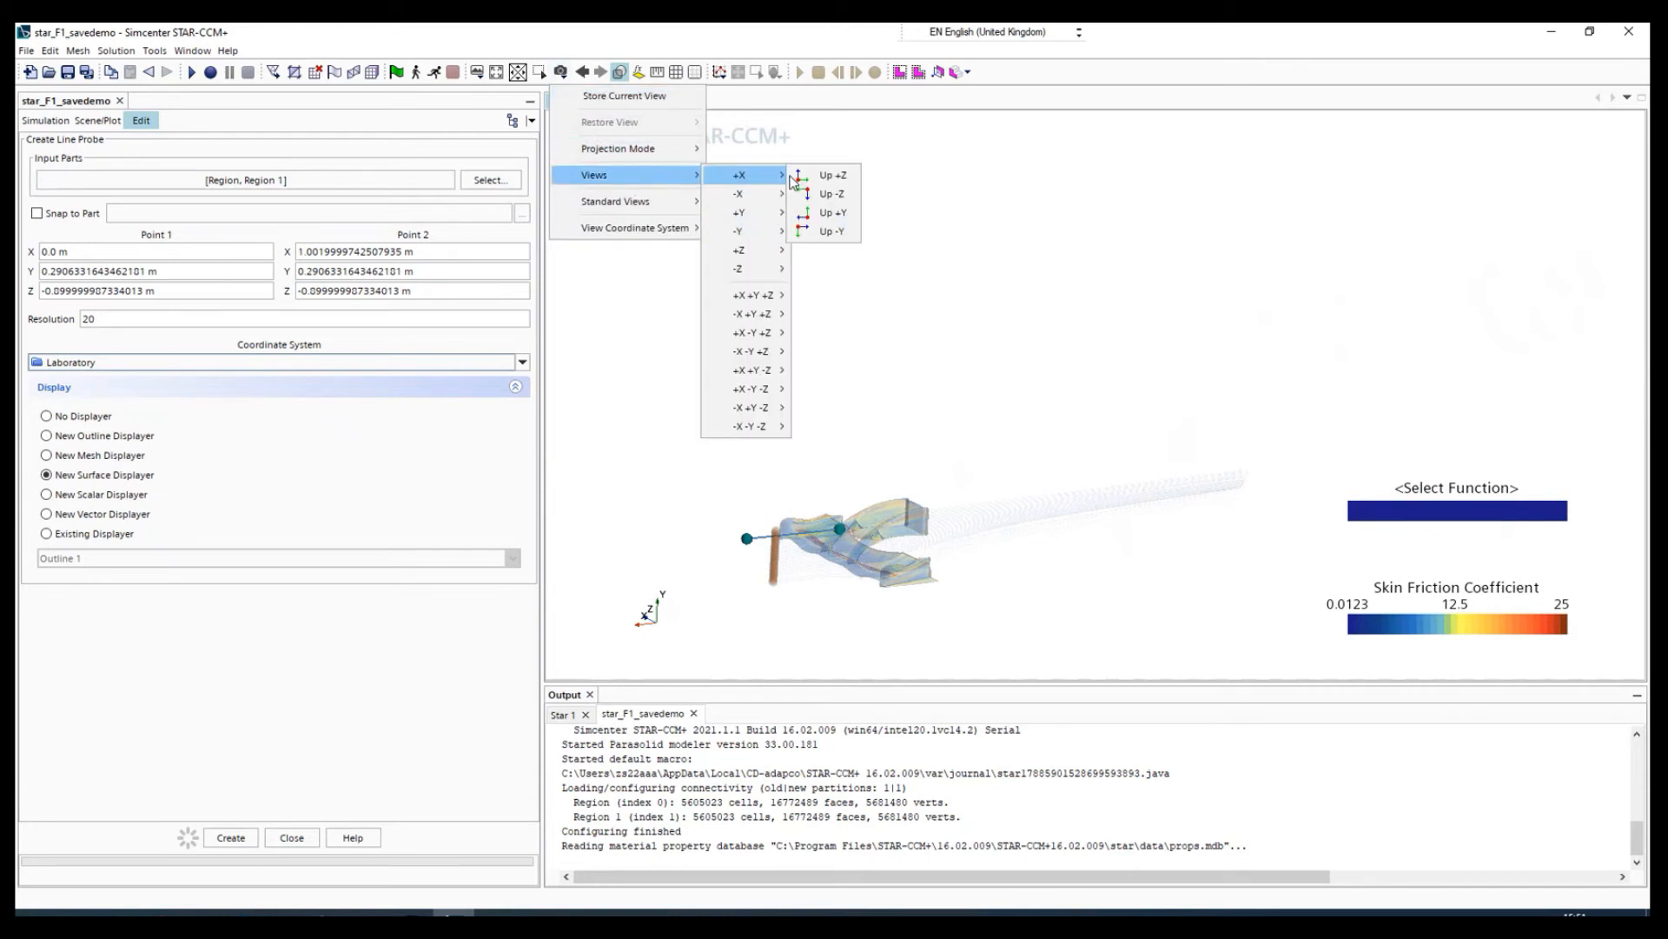
pyautogui.click(830, 212)
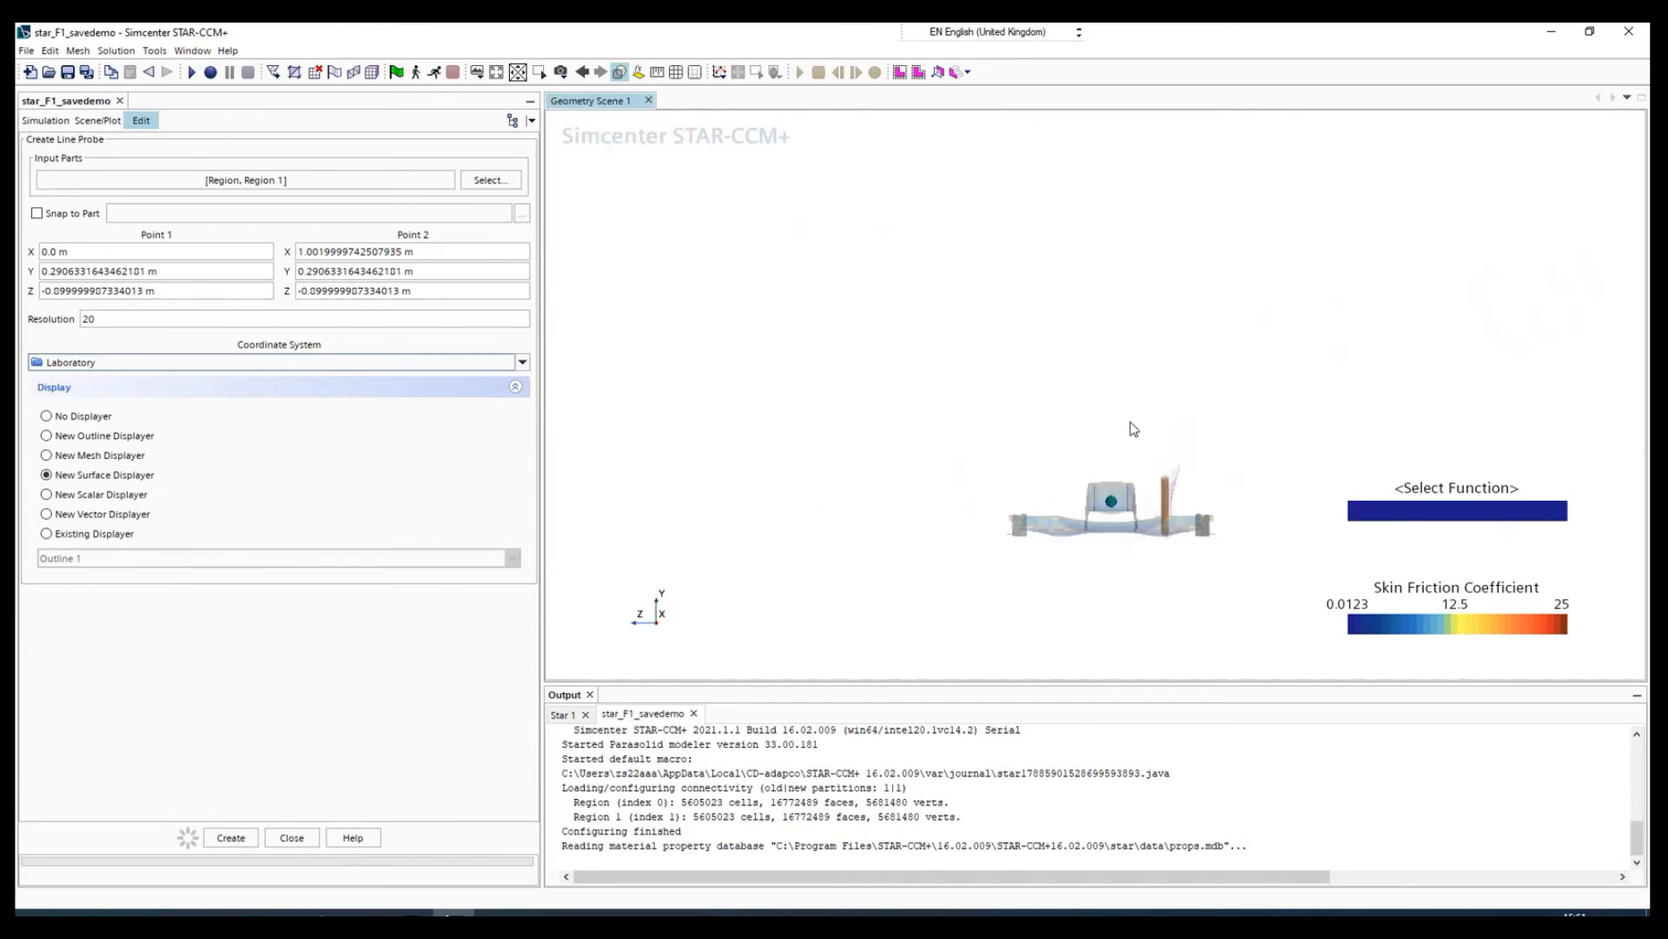
pyautogui.scroll(5, 1121, 522)
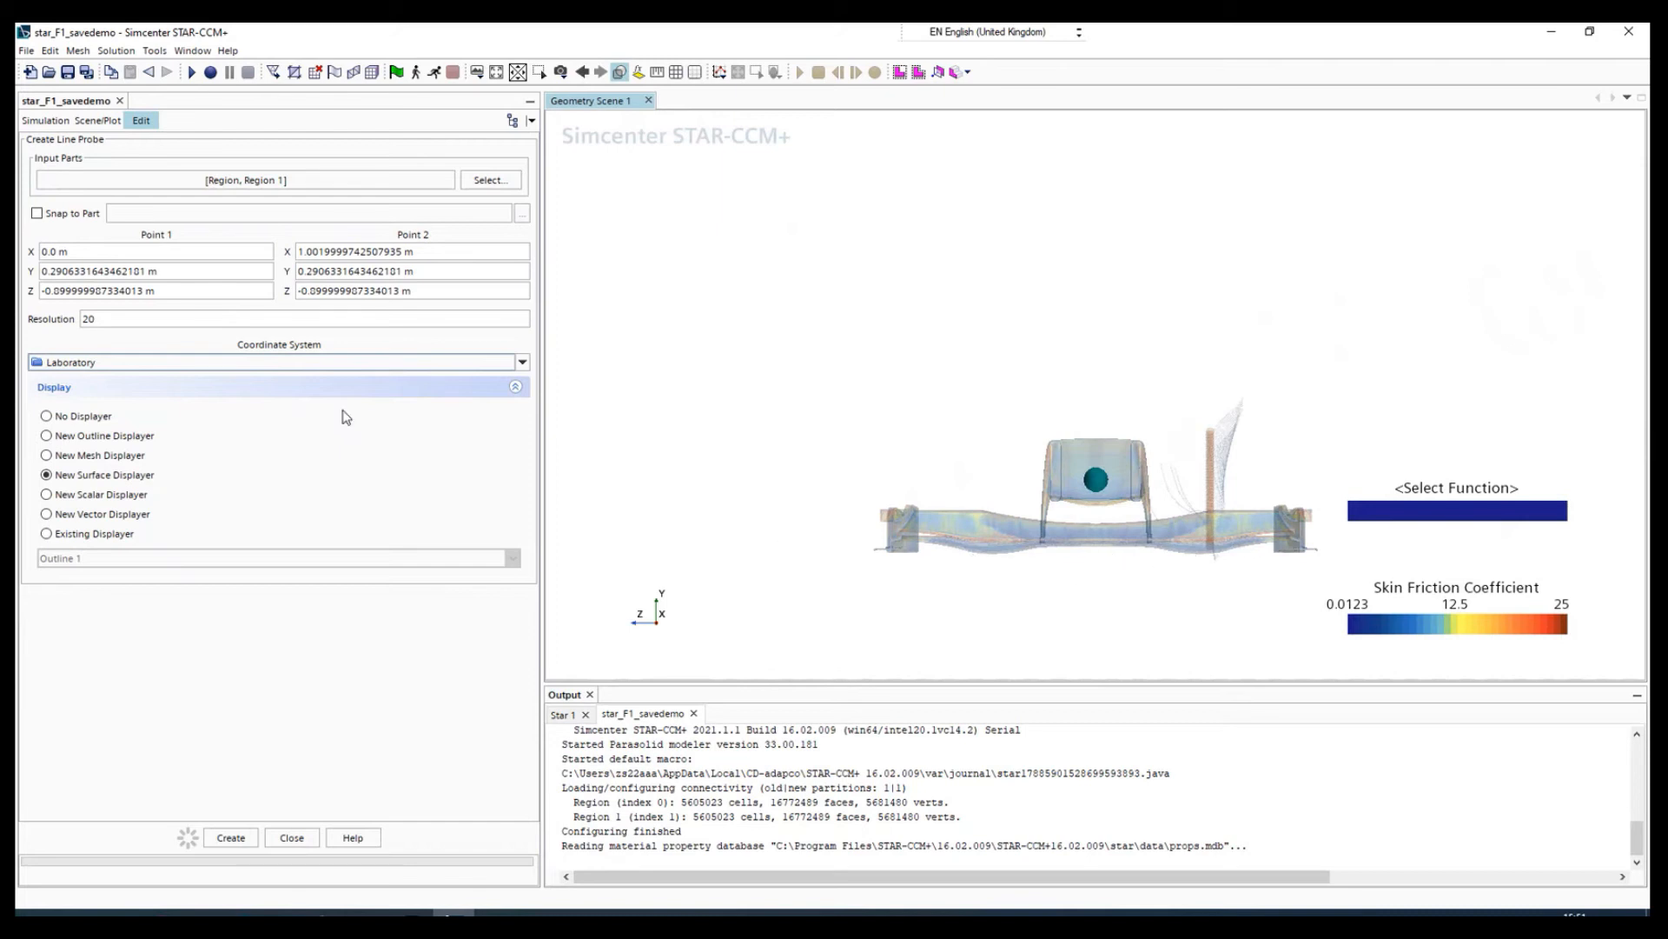
# - Try Point 1 X at 0.5 m, return it to 0.0 m, and set Point 2 X to 1.5 m
pyautogui.doubleClick(119, 251)
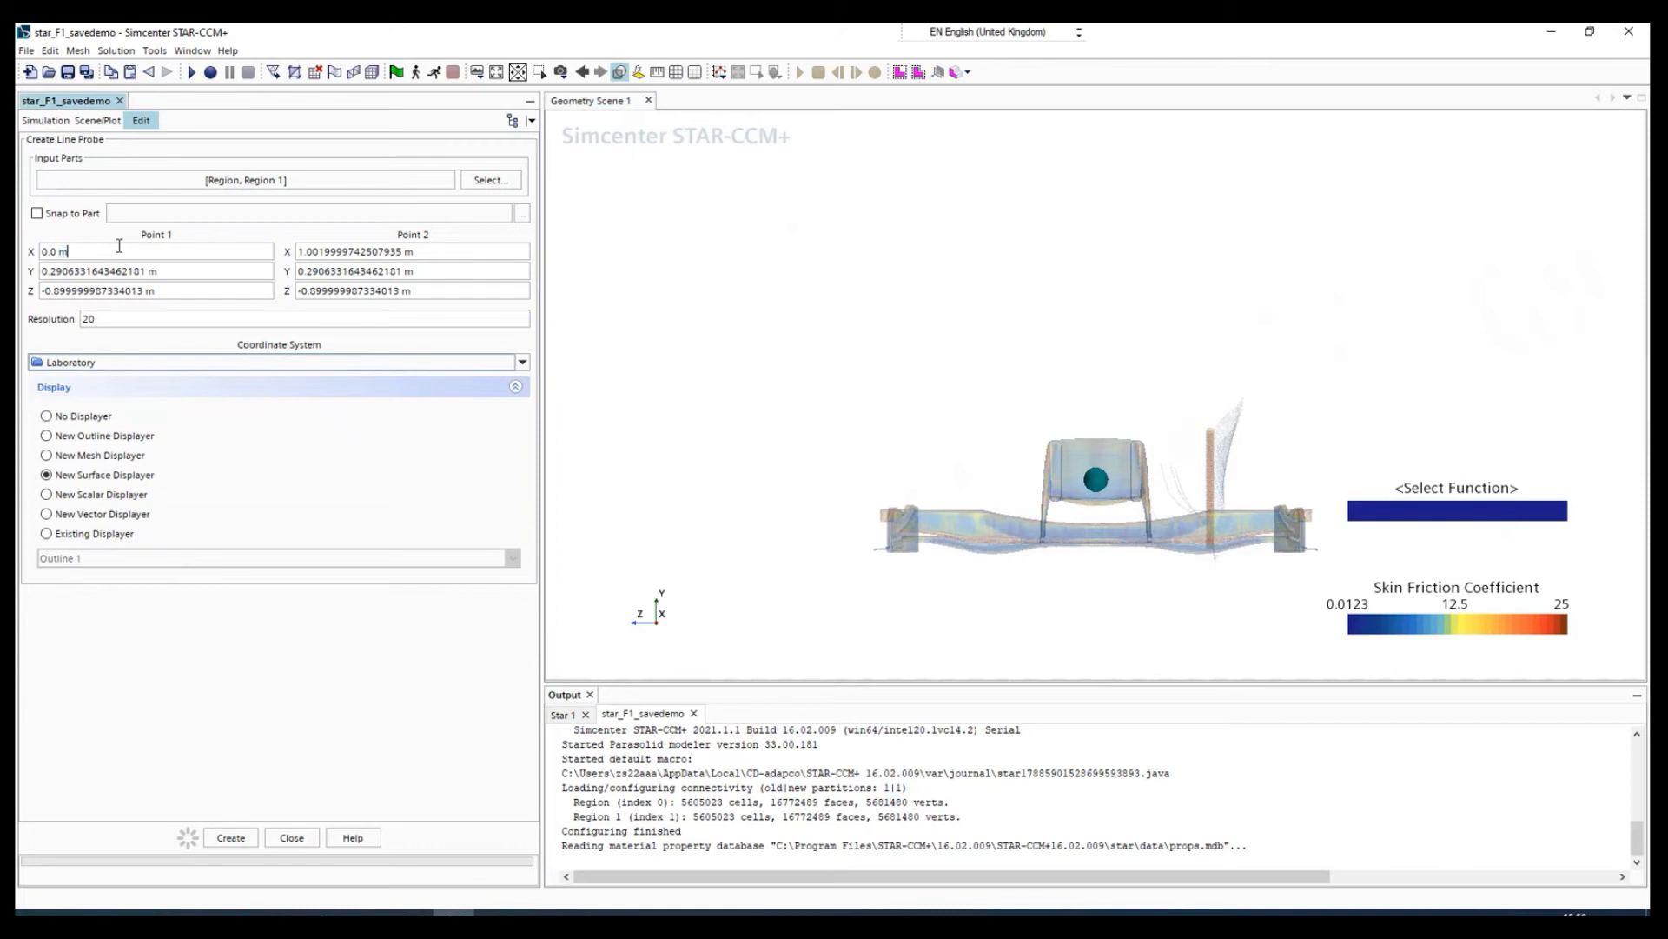
pyautogui.moveTo(119, 250); pyautogui.dragTo(23, 249)
pyautogui.write('0.5')
pyautogui.click(894, 336)
pyautogui.click(108, 251)
pyautogui.click(108, 270)
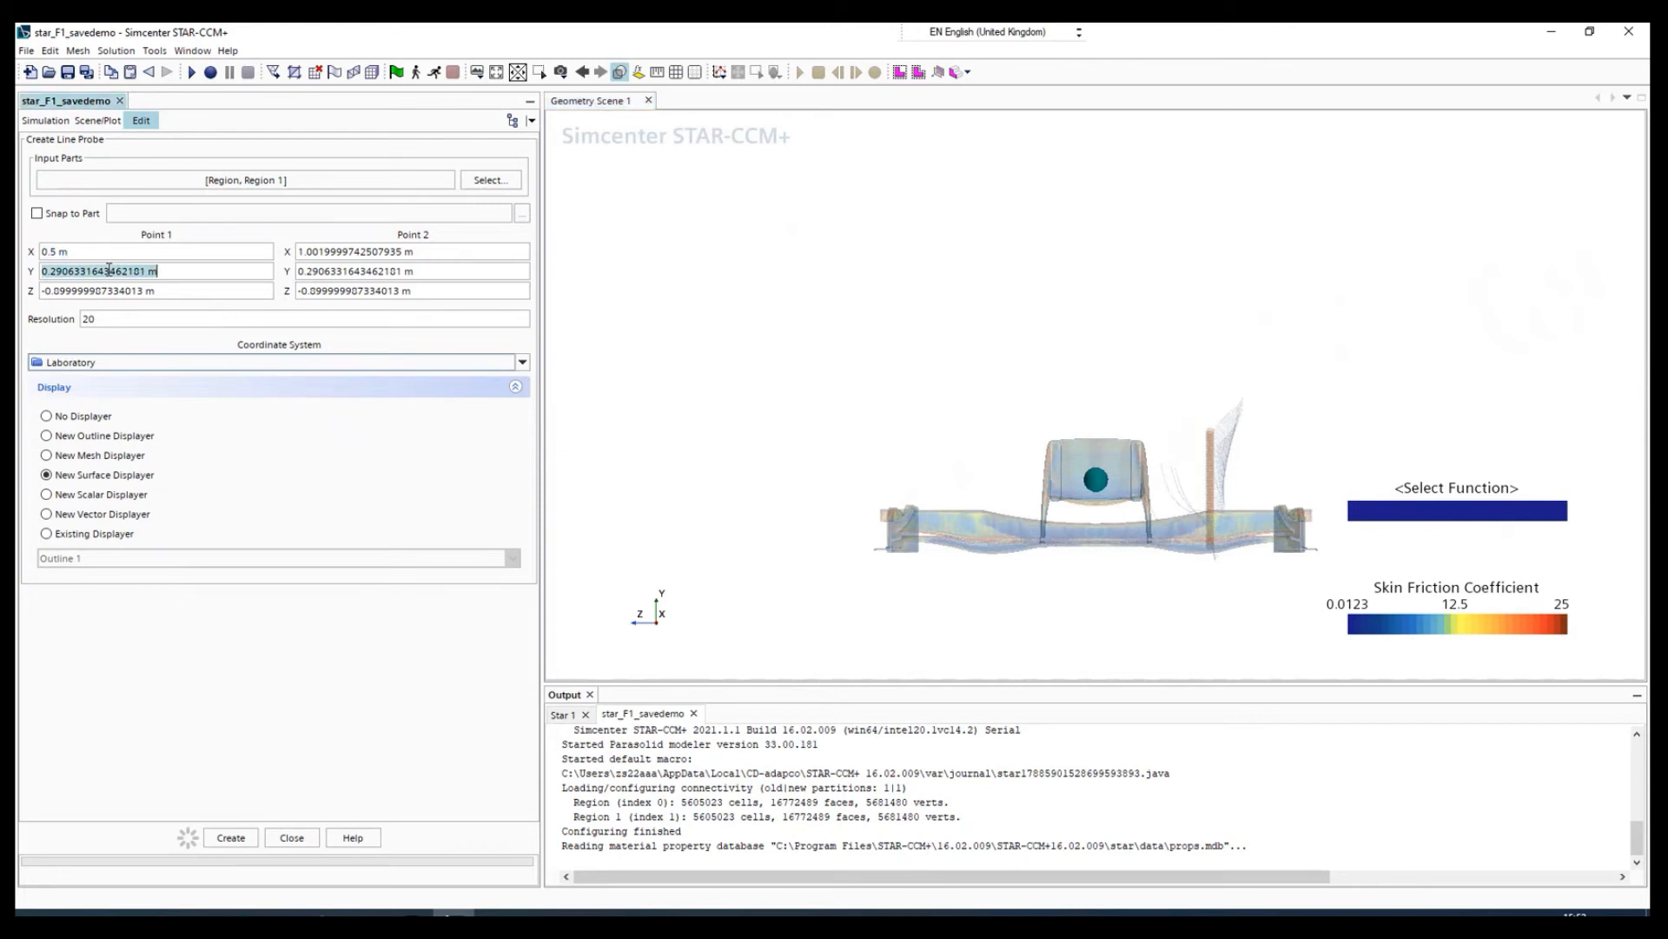
pyautogui.click(110, 252)
pyautogui.moveTo(110, 252); pyautogui.dragTo(43, 254)
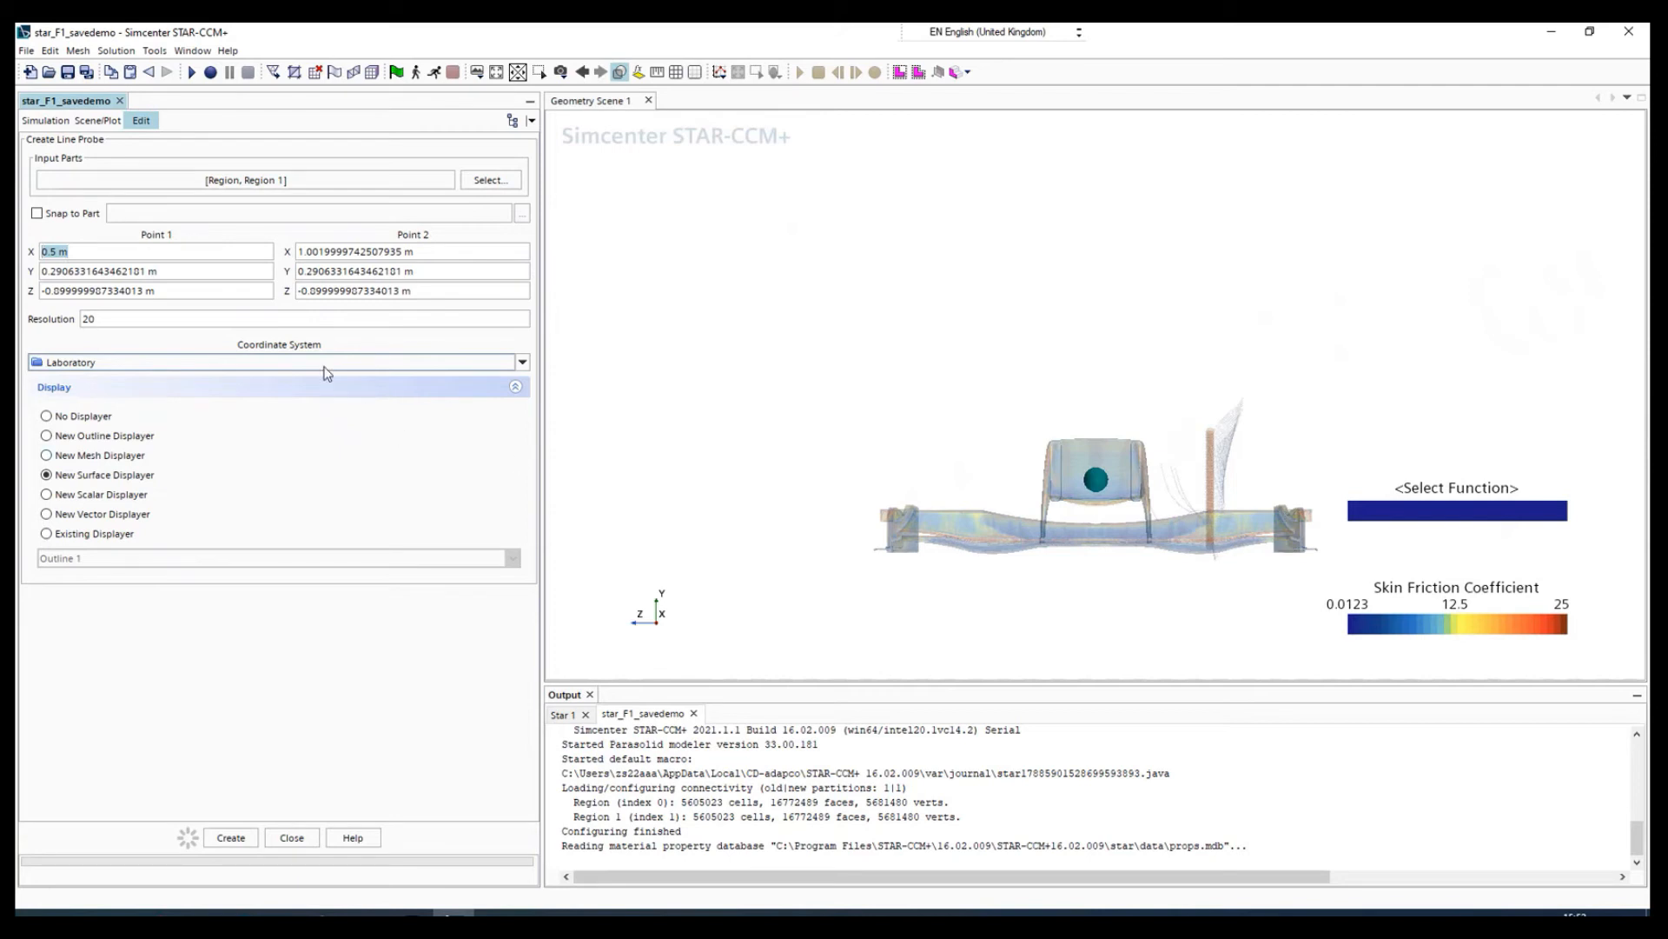
pyautogui.write('0.0 m')
pyautogui.tripleClick(153, 270)
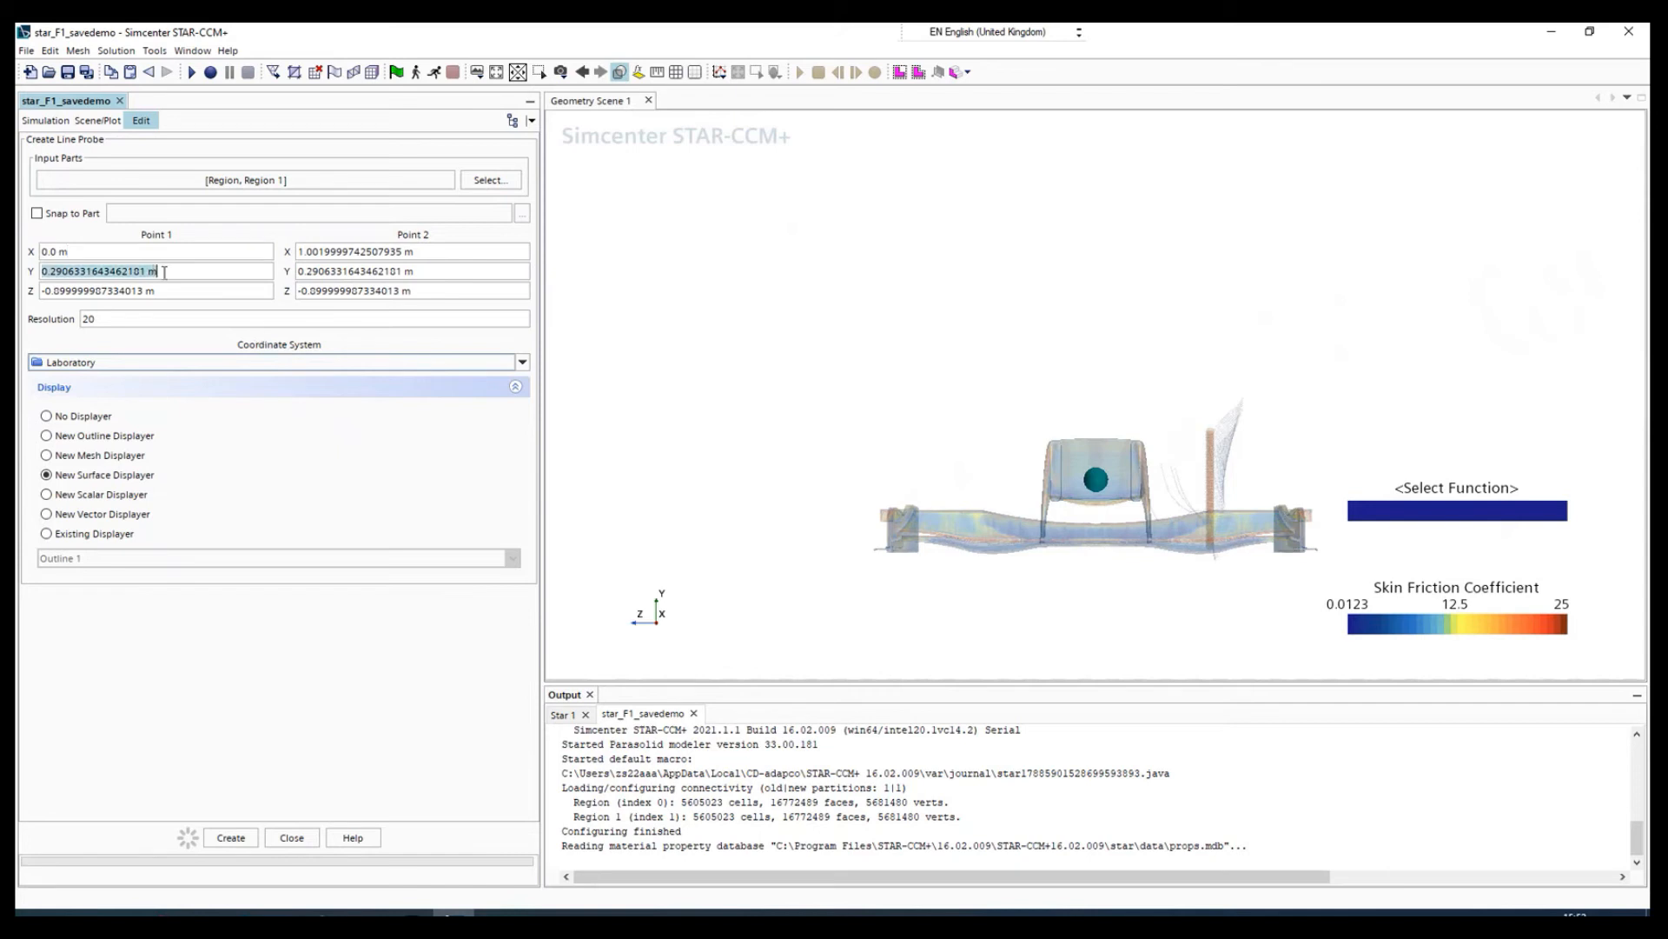
pyautogui.tripleClick(383, 251)
pyautogui.write('1.5')
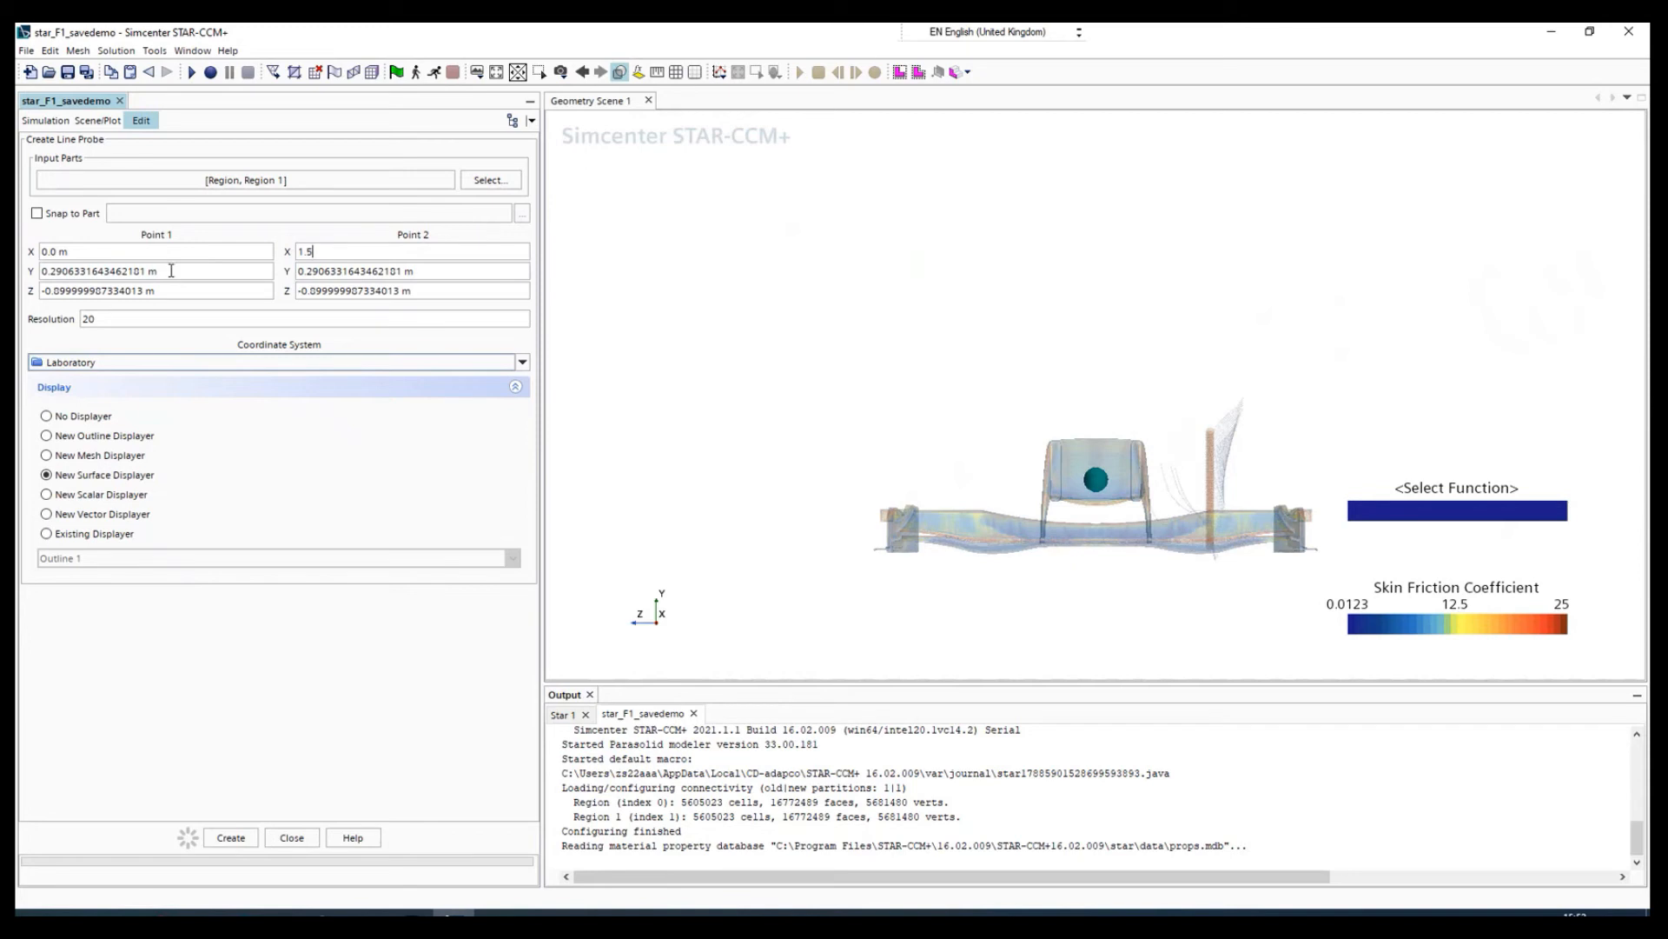
# - Set Point 1 of the line probe to Y 0 m and Z 0.2 m, after trying Z 0.5 m
pyautogui.tripleClick(171, 270)
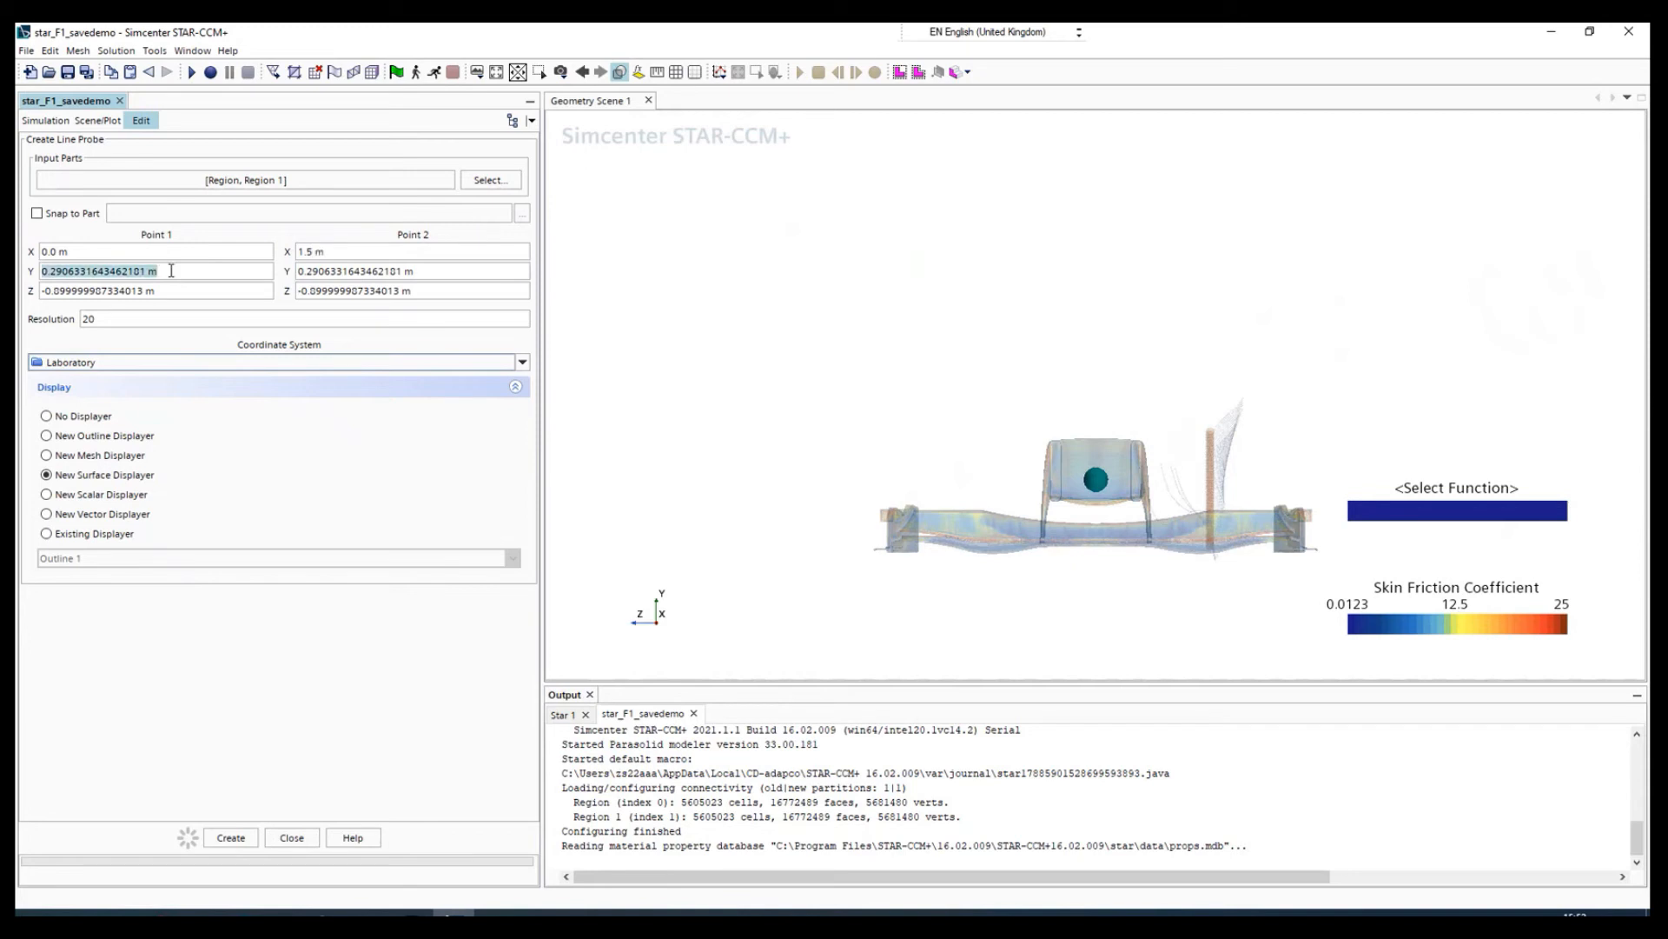
pyautogui.write('0')
pyautogui.press('Tab')
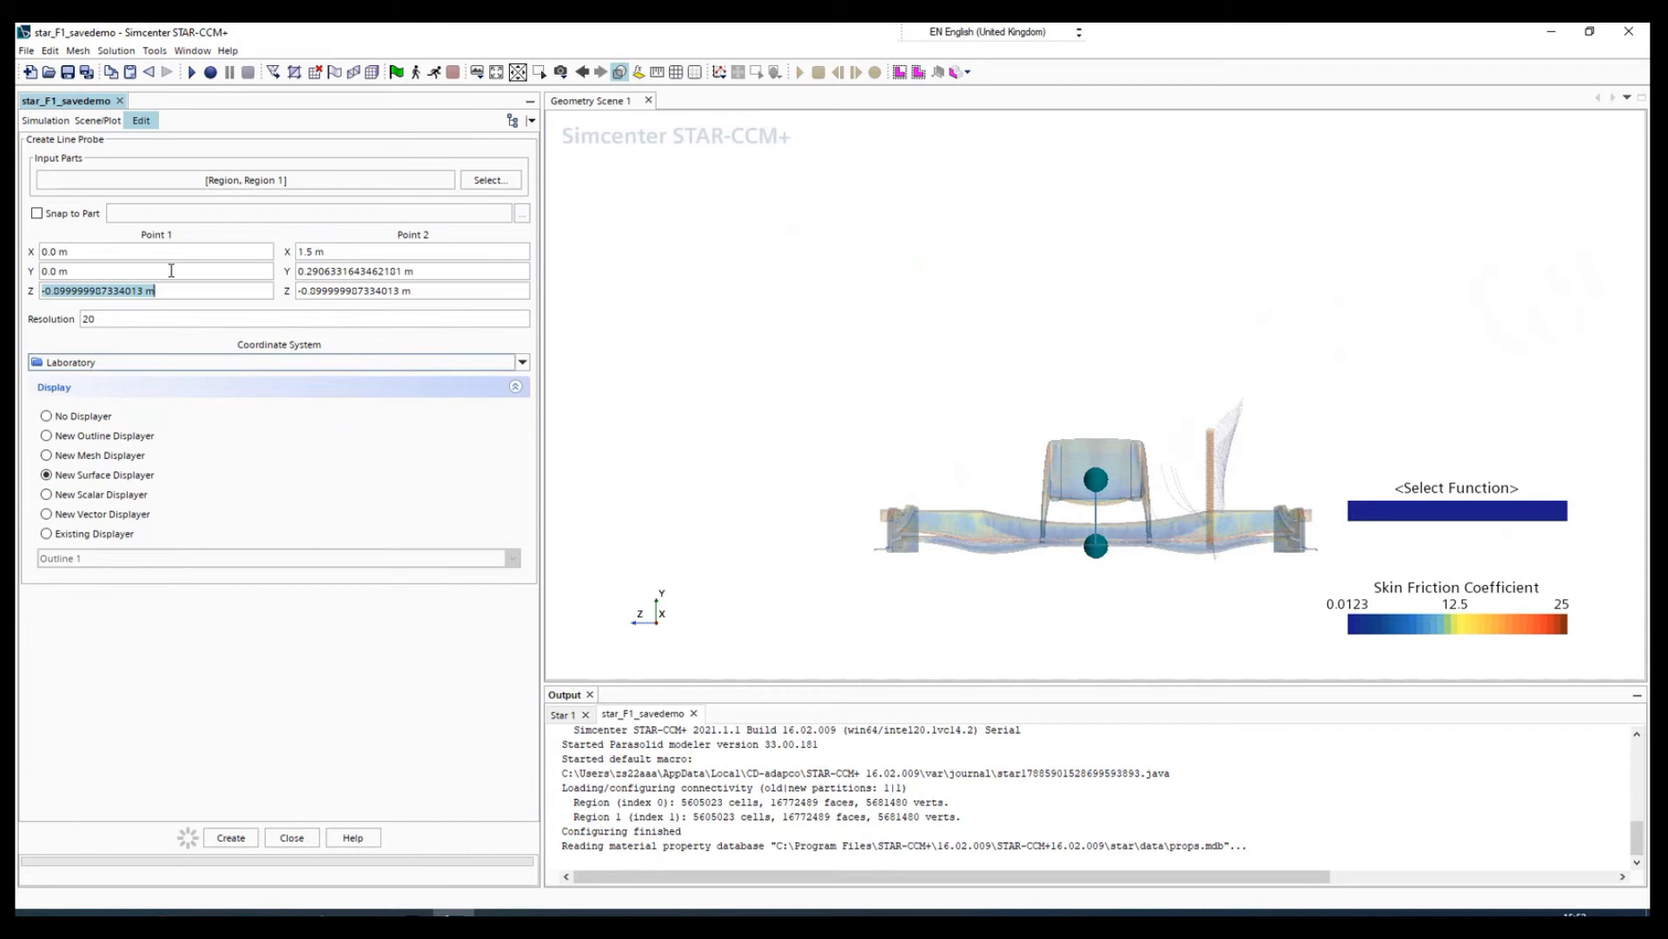
pyautogui.write('0.5')
pyautogui.press('Return')
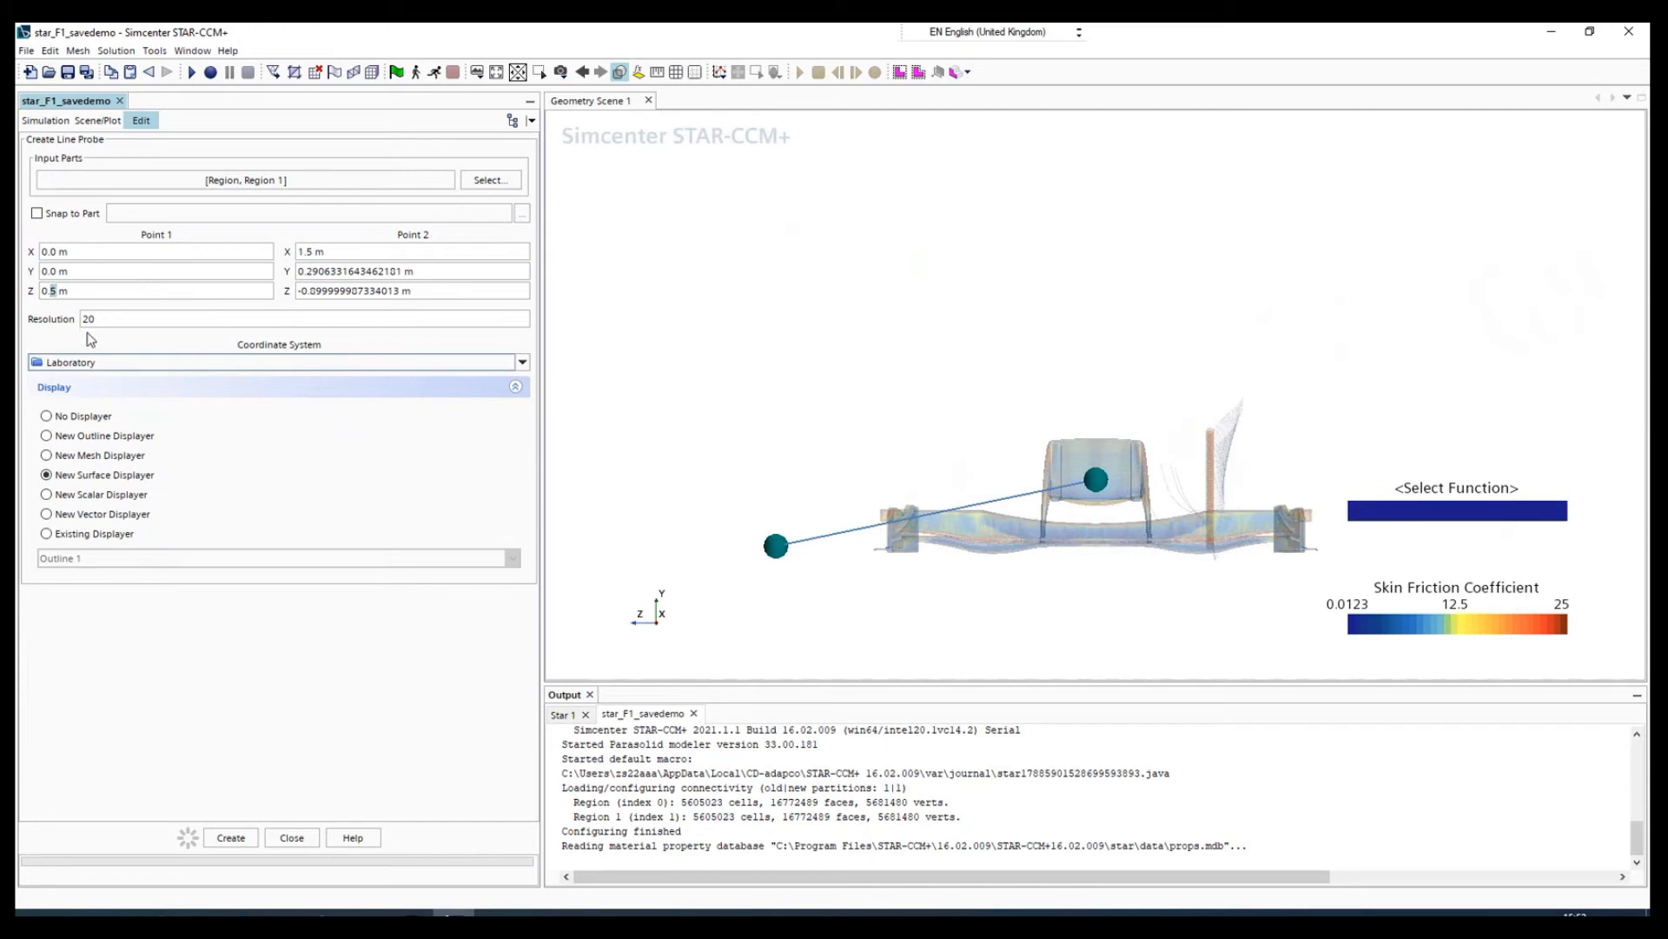
pyautogui.write('2')
pyautogui.press('Return')
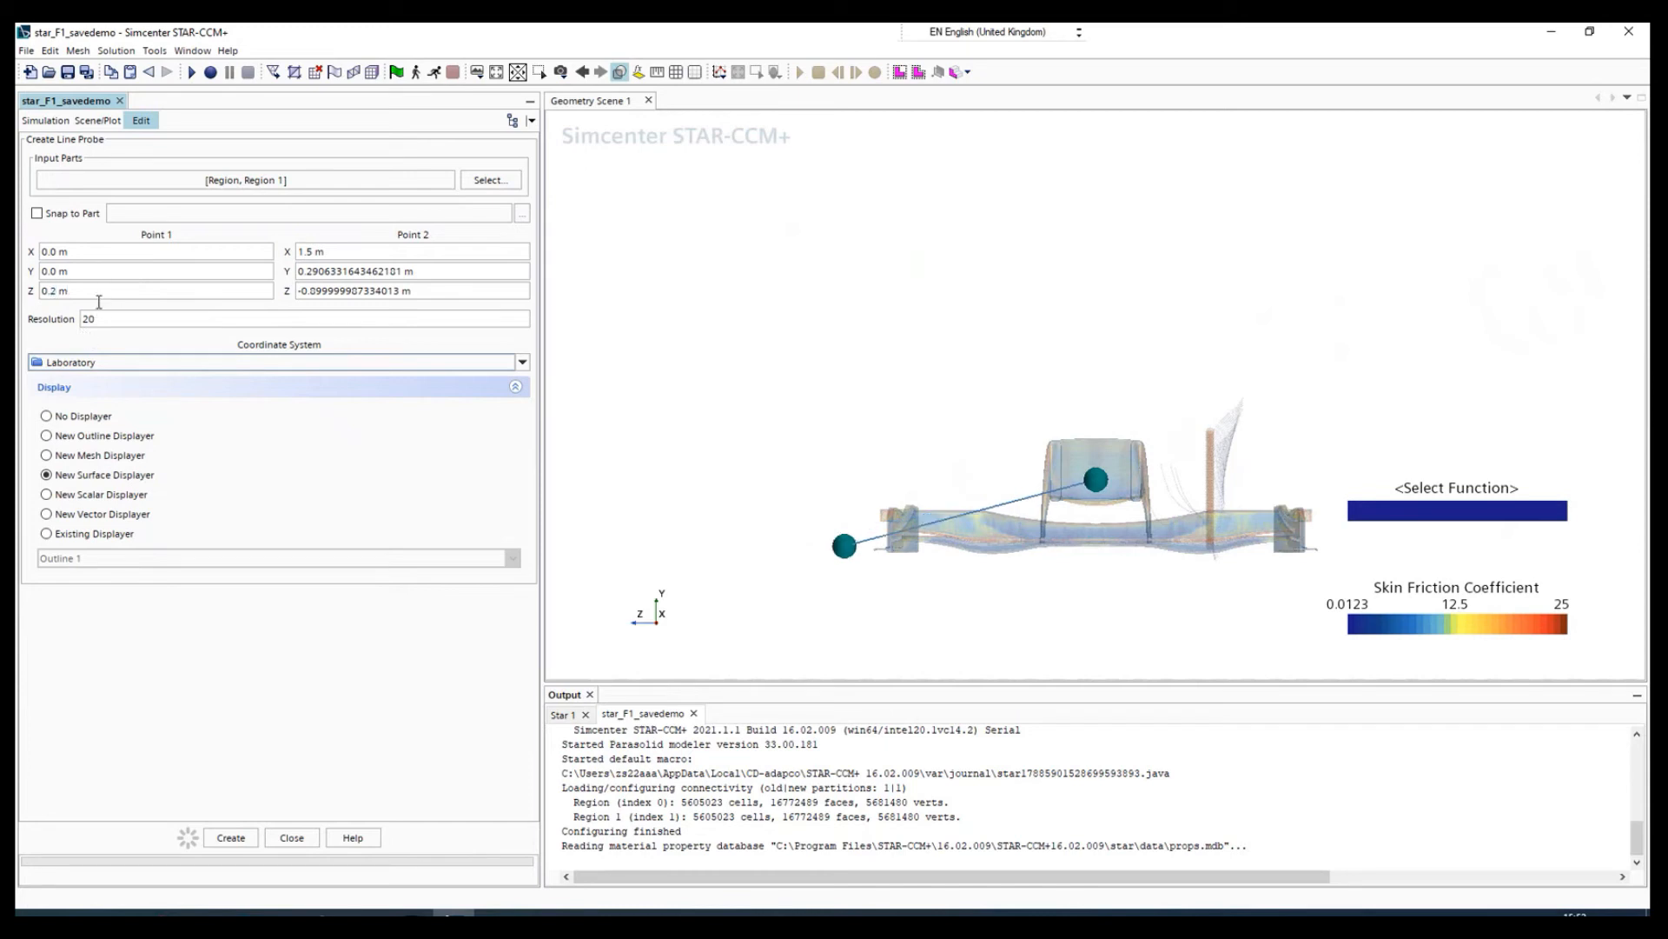
# - Try Z values of 0.2 m and -1.5 m for Point 2 of the line probe
pyautogui.tripleClick(316, 291)
pyautogui.write('0.2')
pyautogui.press('Return')
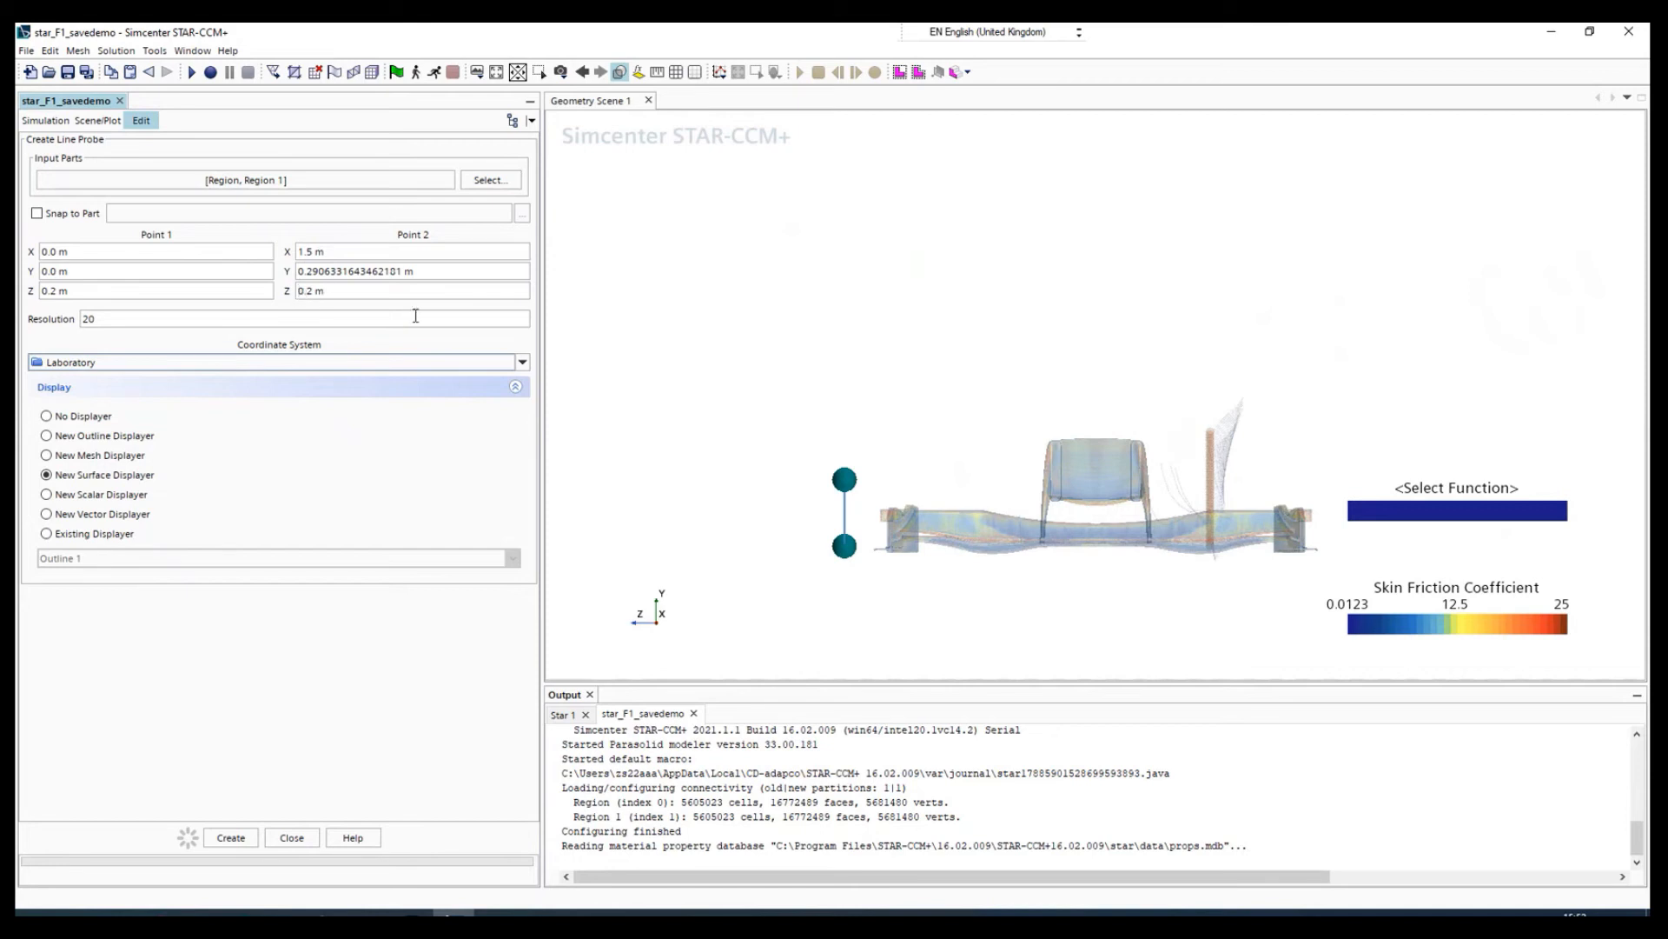
pyautogui.press('BackSpace')
pyautogui.press('BackSpace')
pyautogui.press('BackSpace')
pyautogui.write('-1')
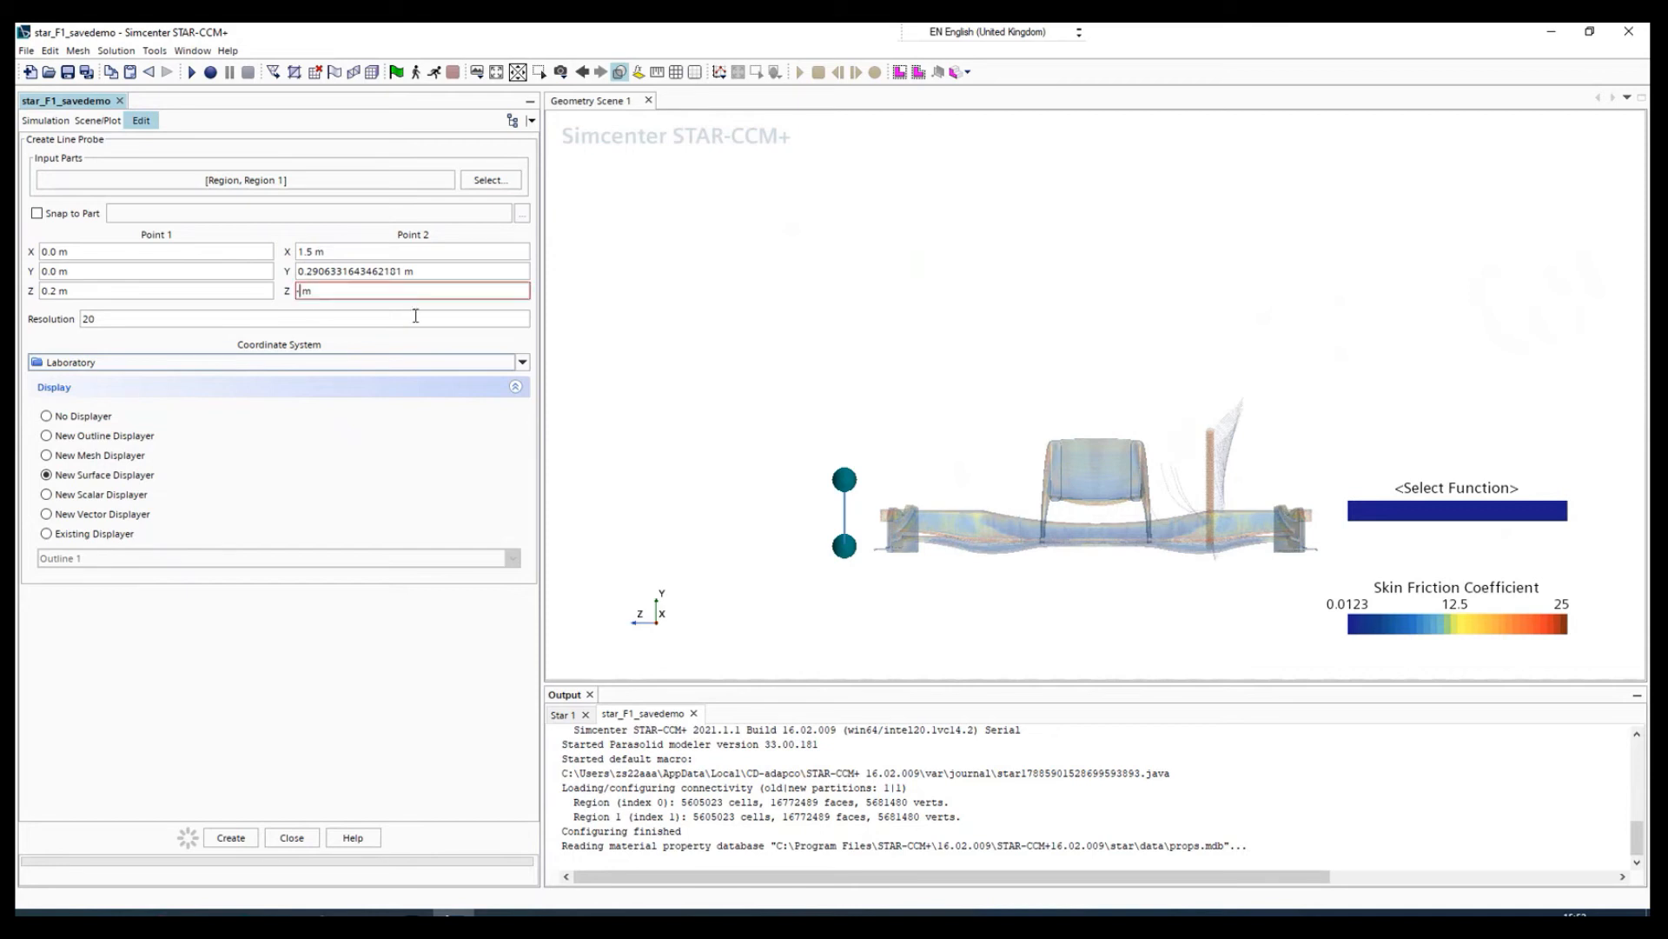
pyautogui.write('.5')
pyautogui.press('Return')
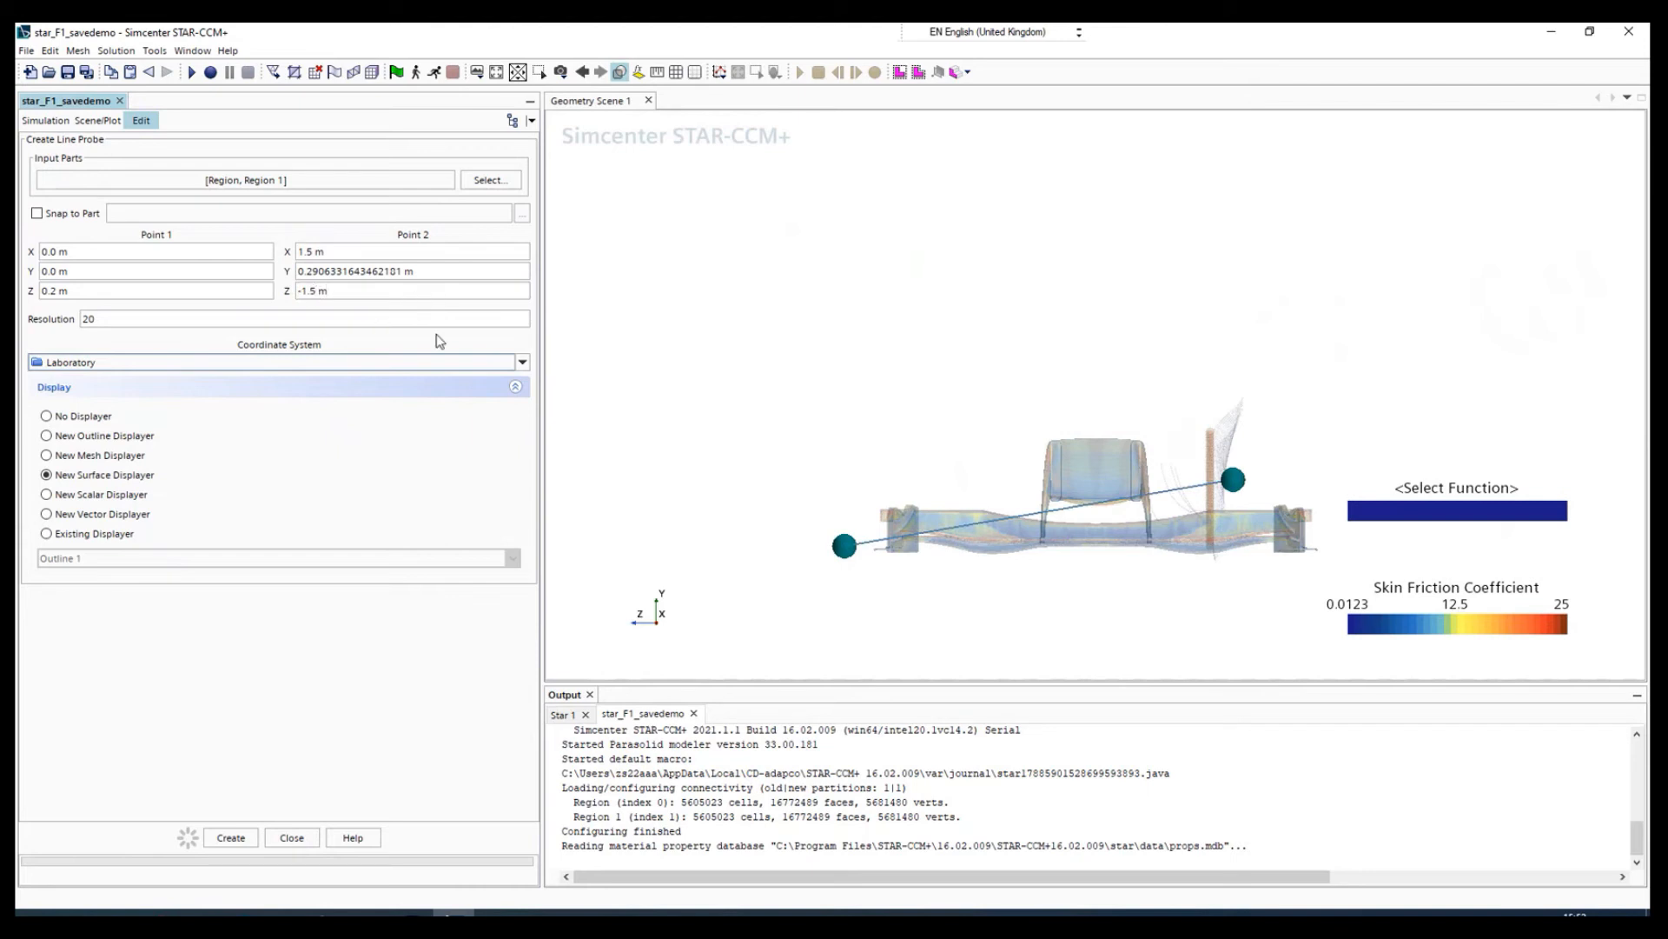
# - Extend Point 2 of the line probe through Z -1.7 m to -1.9 m and set its Y to 0 m
pyautogui.press('BackSpace')
pyautogui.write('7')
pyautogui.press('Return')
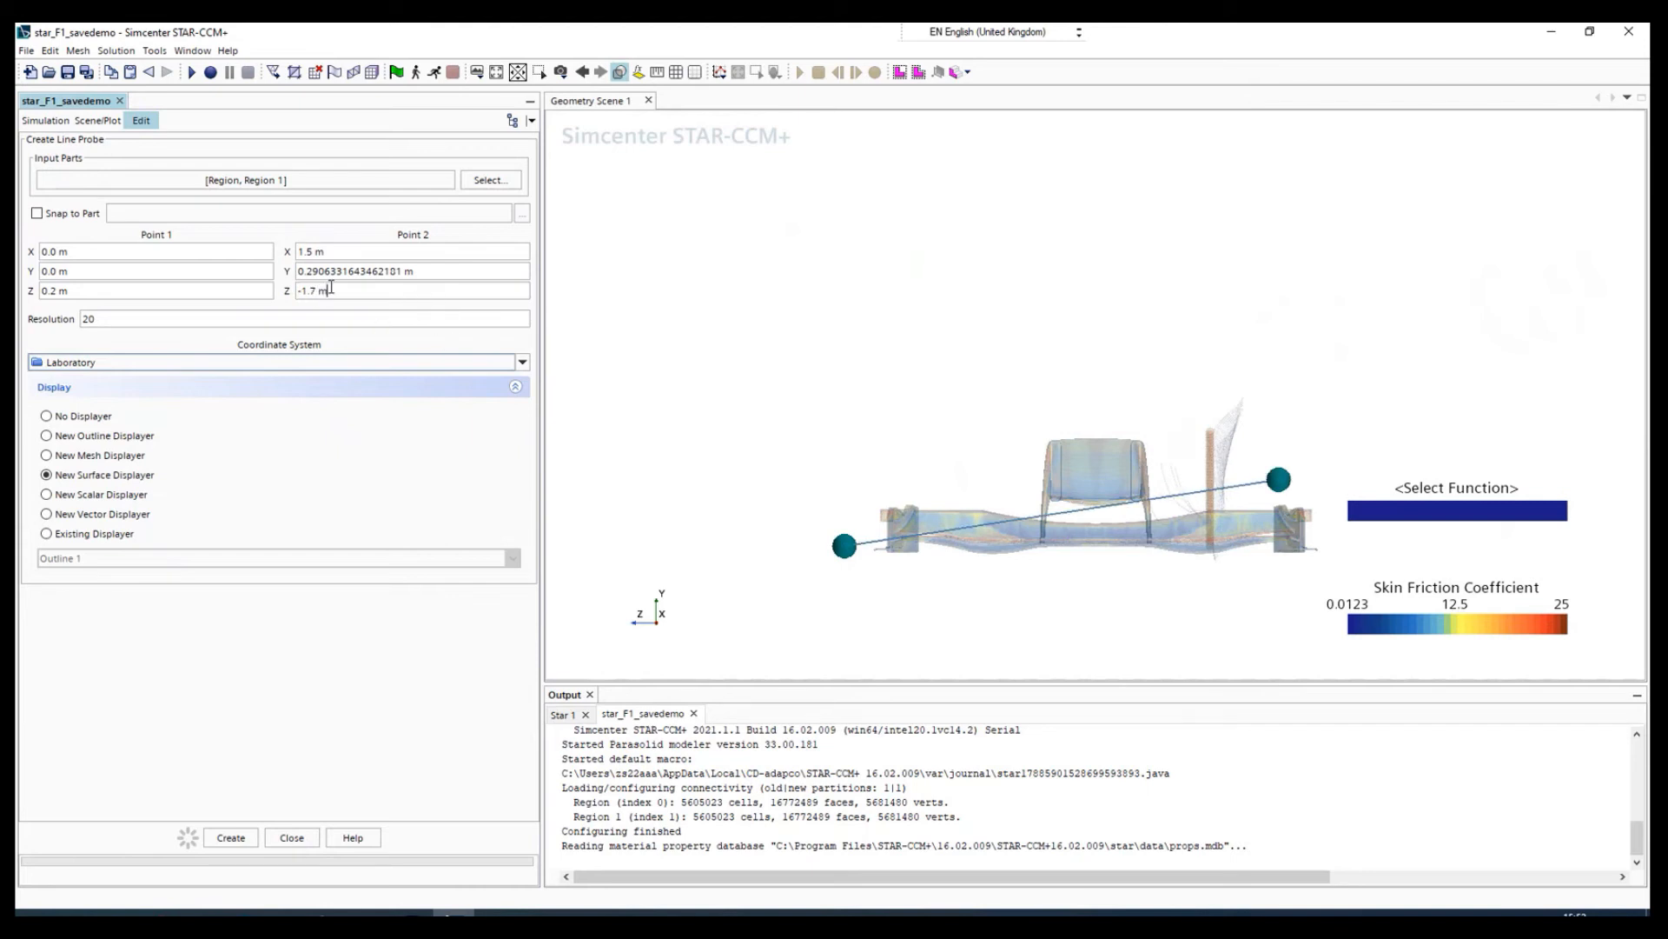
pyautogui.press('BackSpace')
pyautogui.write('9')
pyautogui.press('Return')
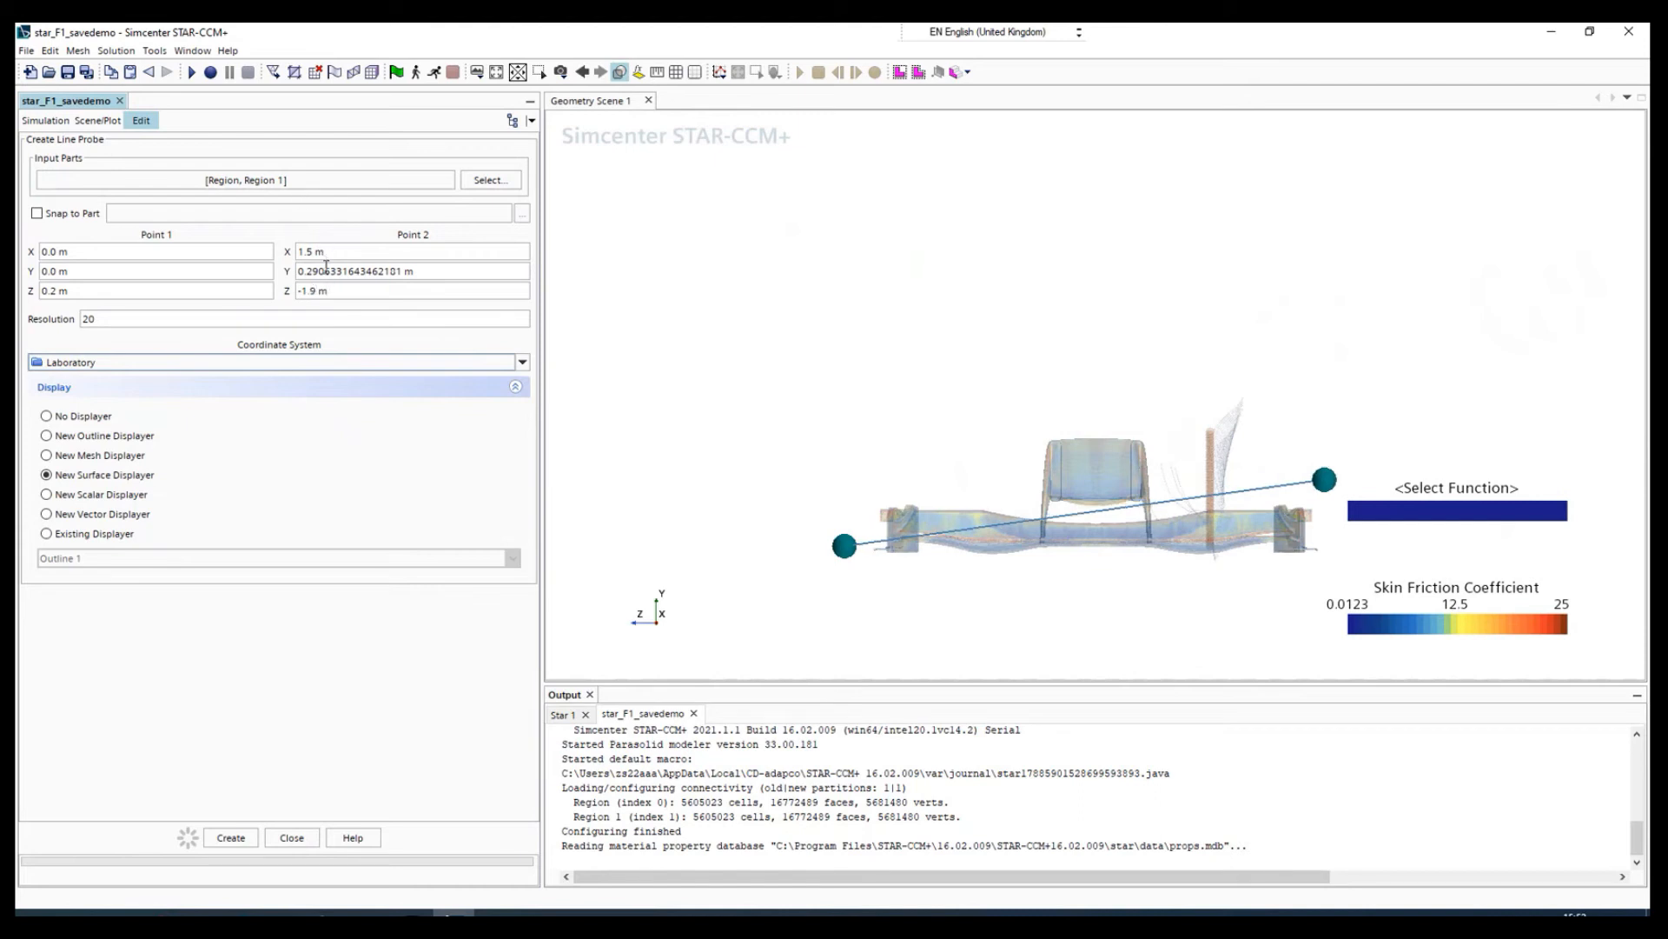
pyautogui.tripleClick(326, 269)
pyautogui.write('0')
pyautogui.press('Return')
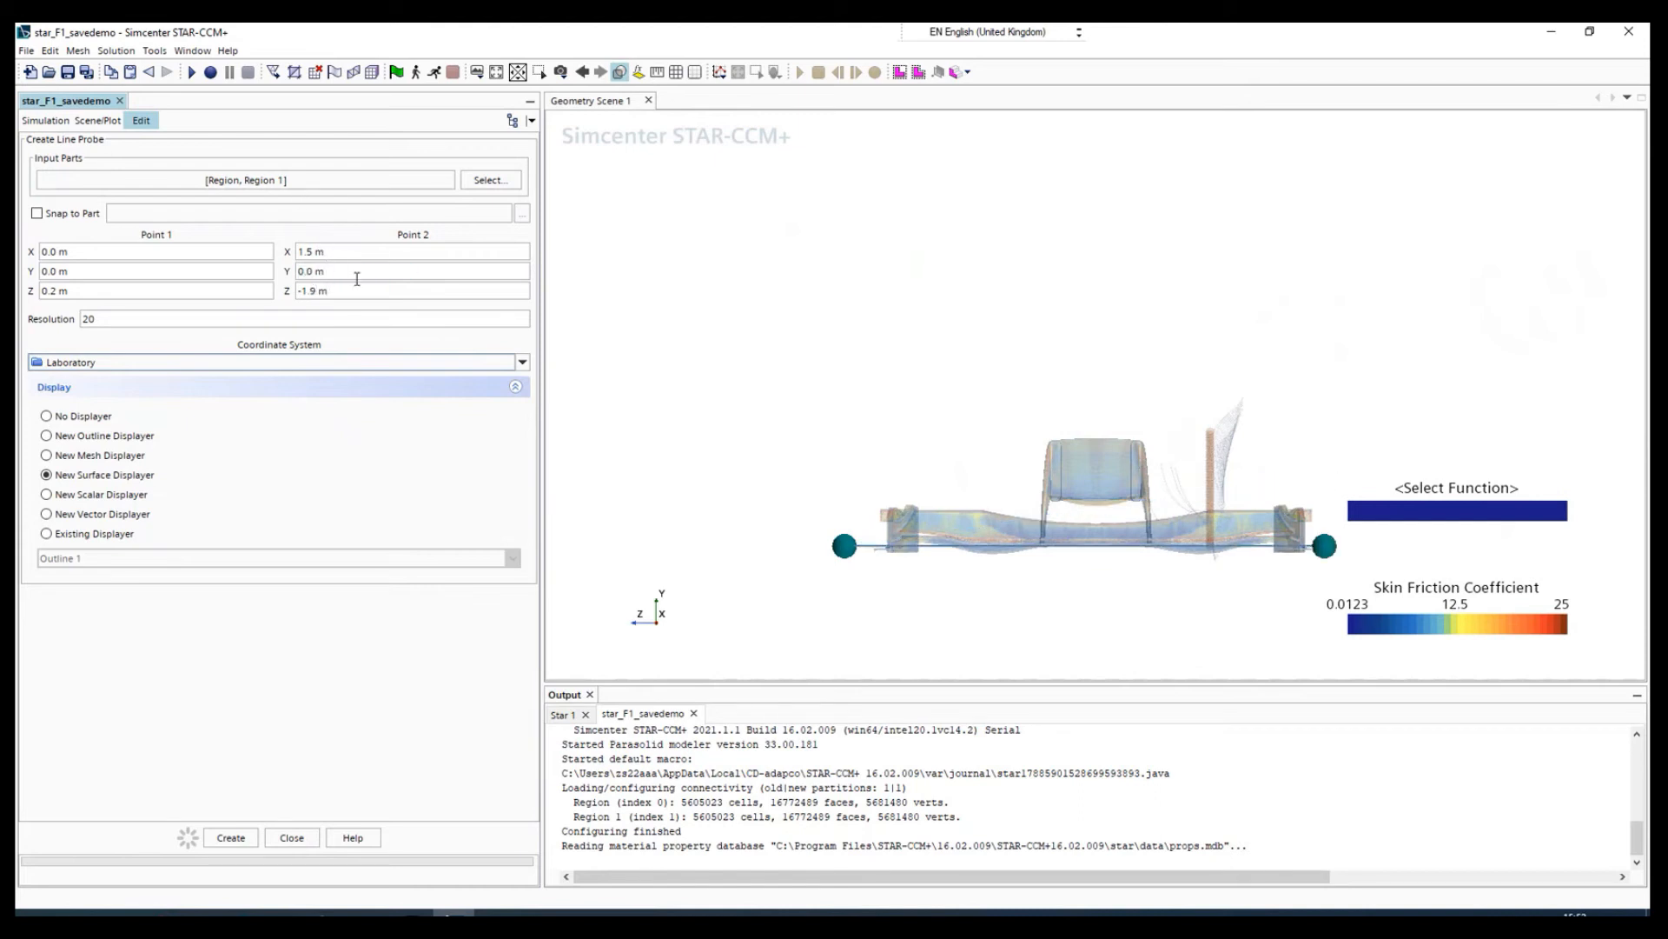
# - Try X -0.4 m for both points of the line probe and check the line's position from the side
pyautogui.tripleClick(88, 254)
pyautogui.write('-')
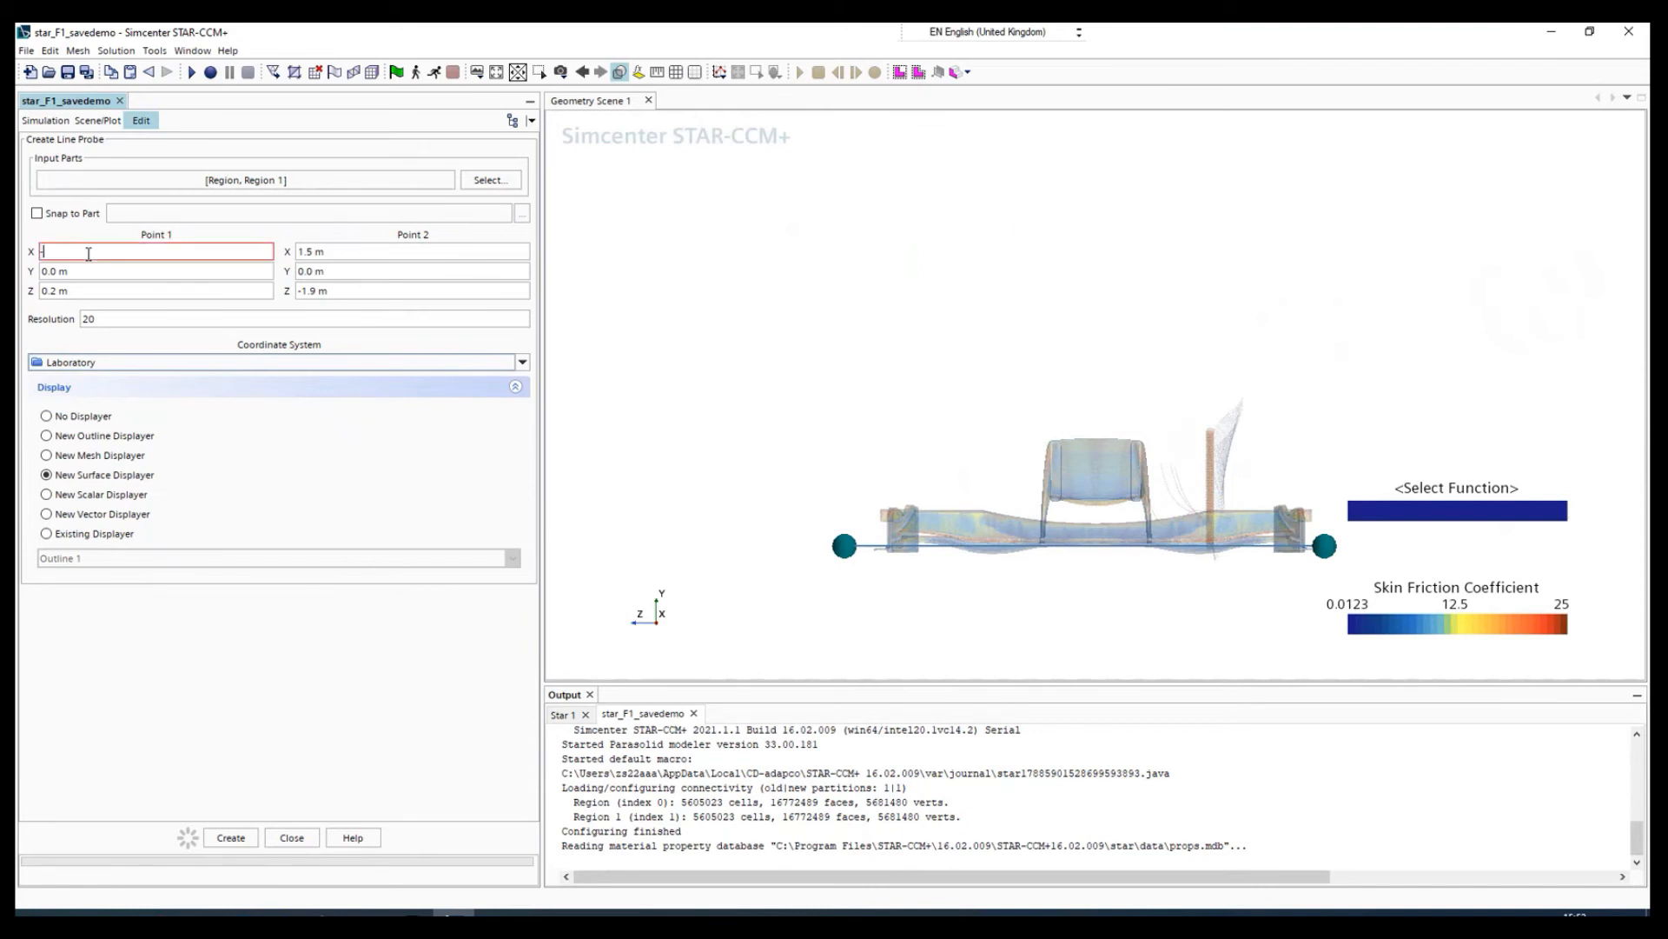
pyautogui.write('0.4')
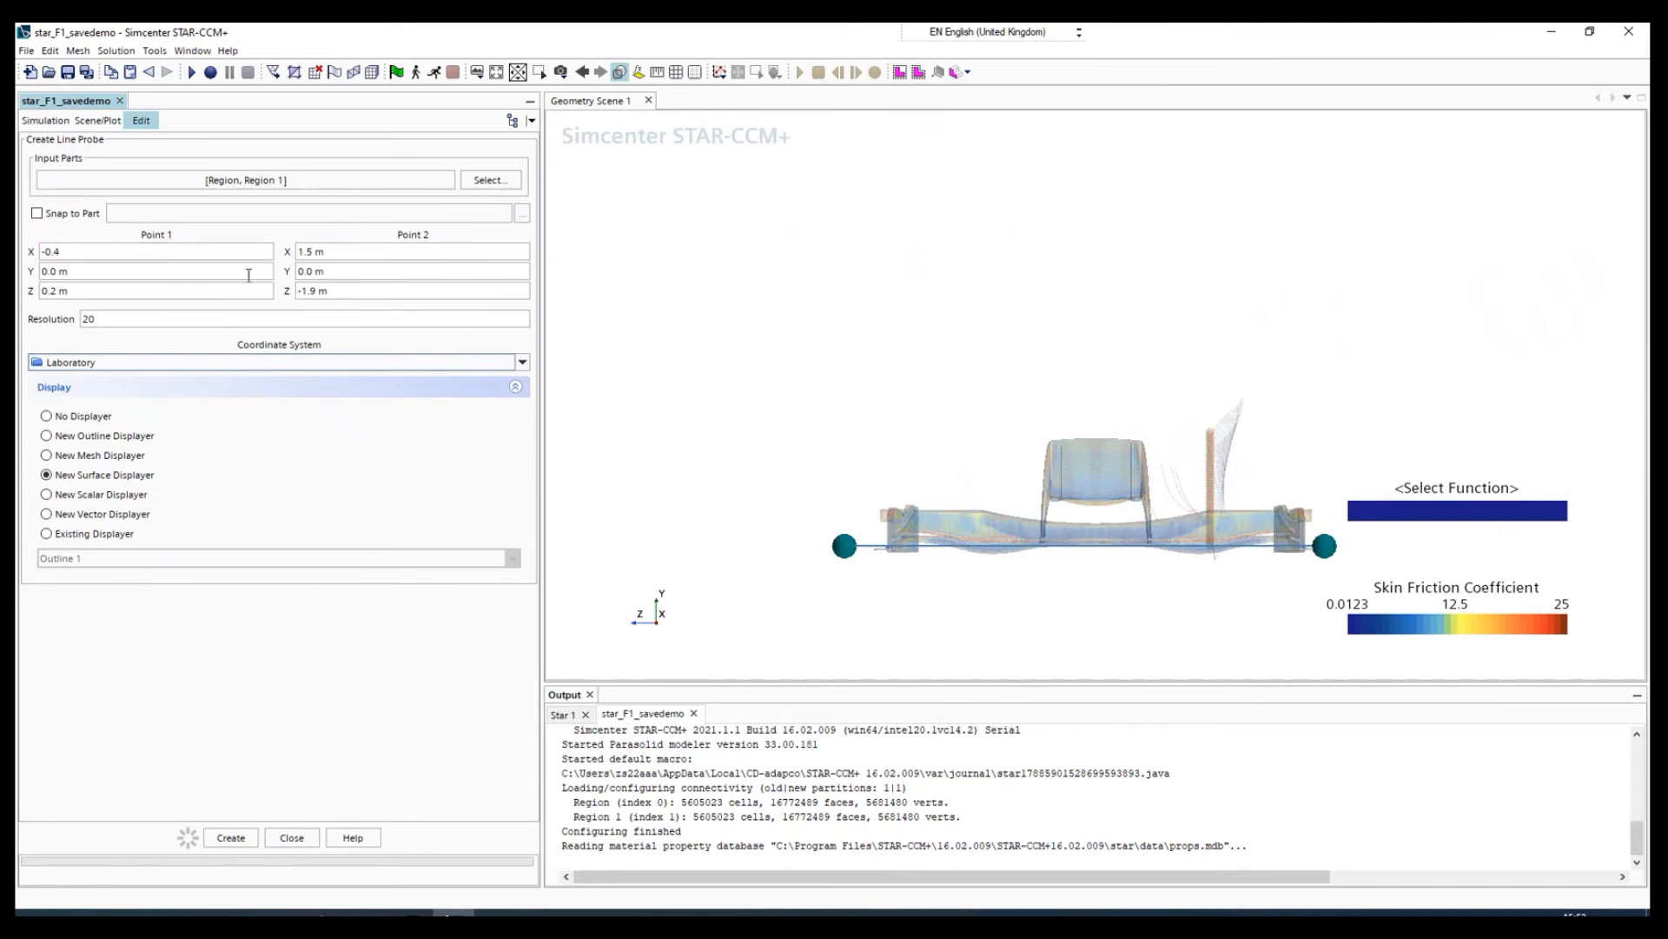
pyautogui.tripleClick(372, 252)
pyautogui.write('-')
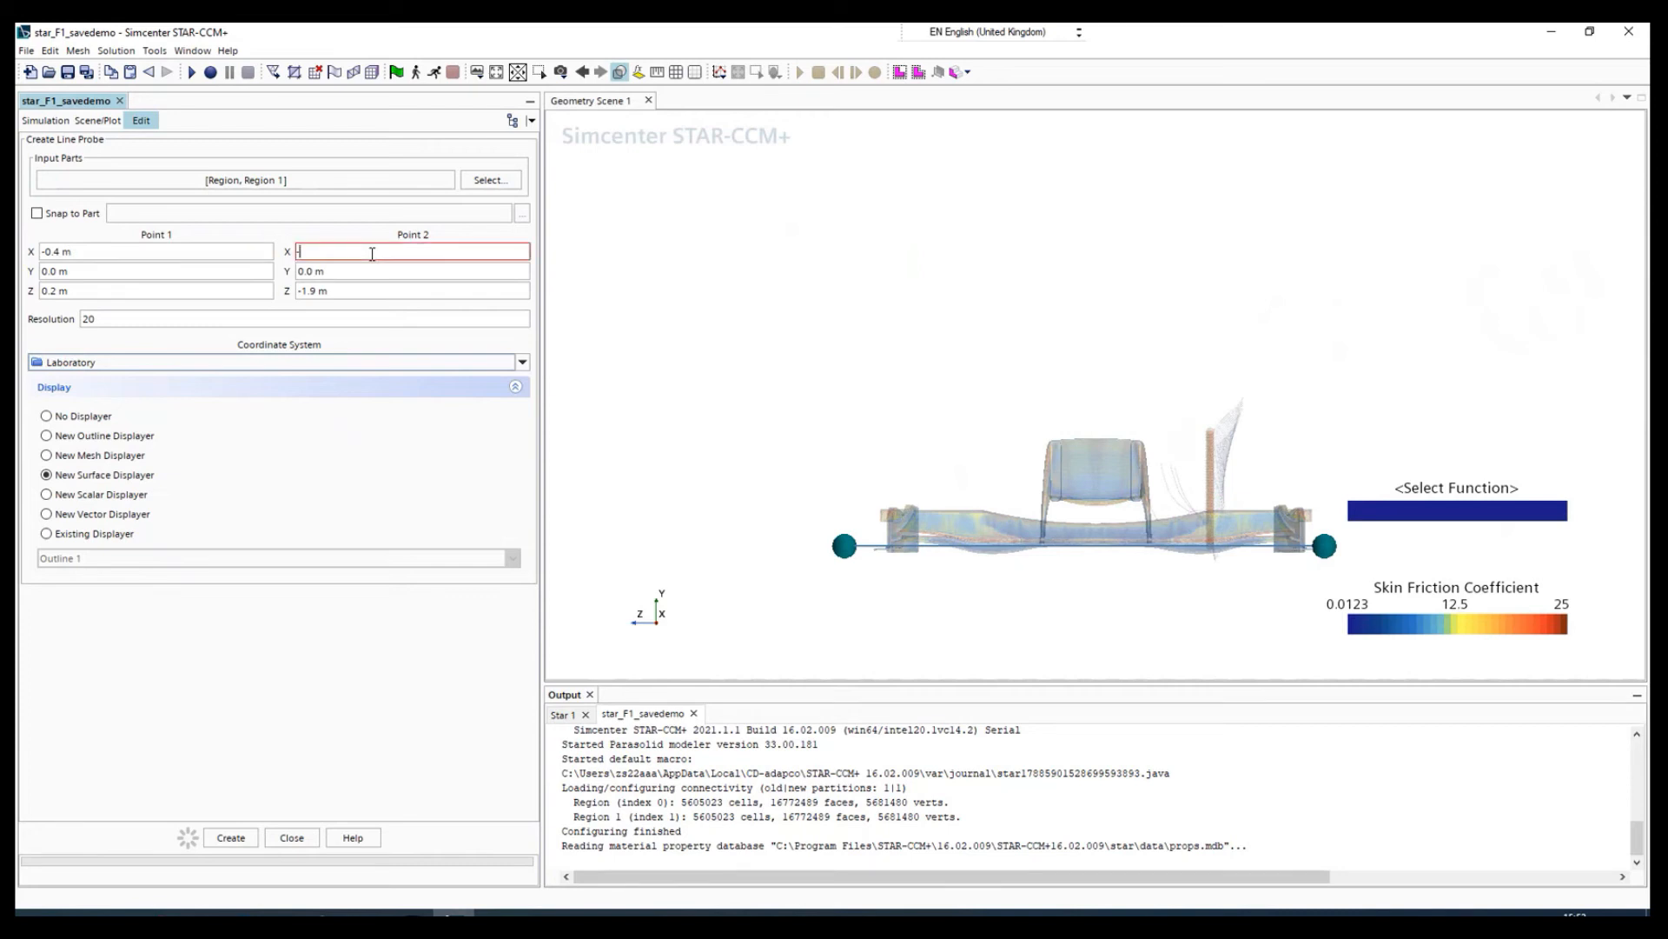
pyautogui.write('0.4 m')
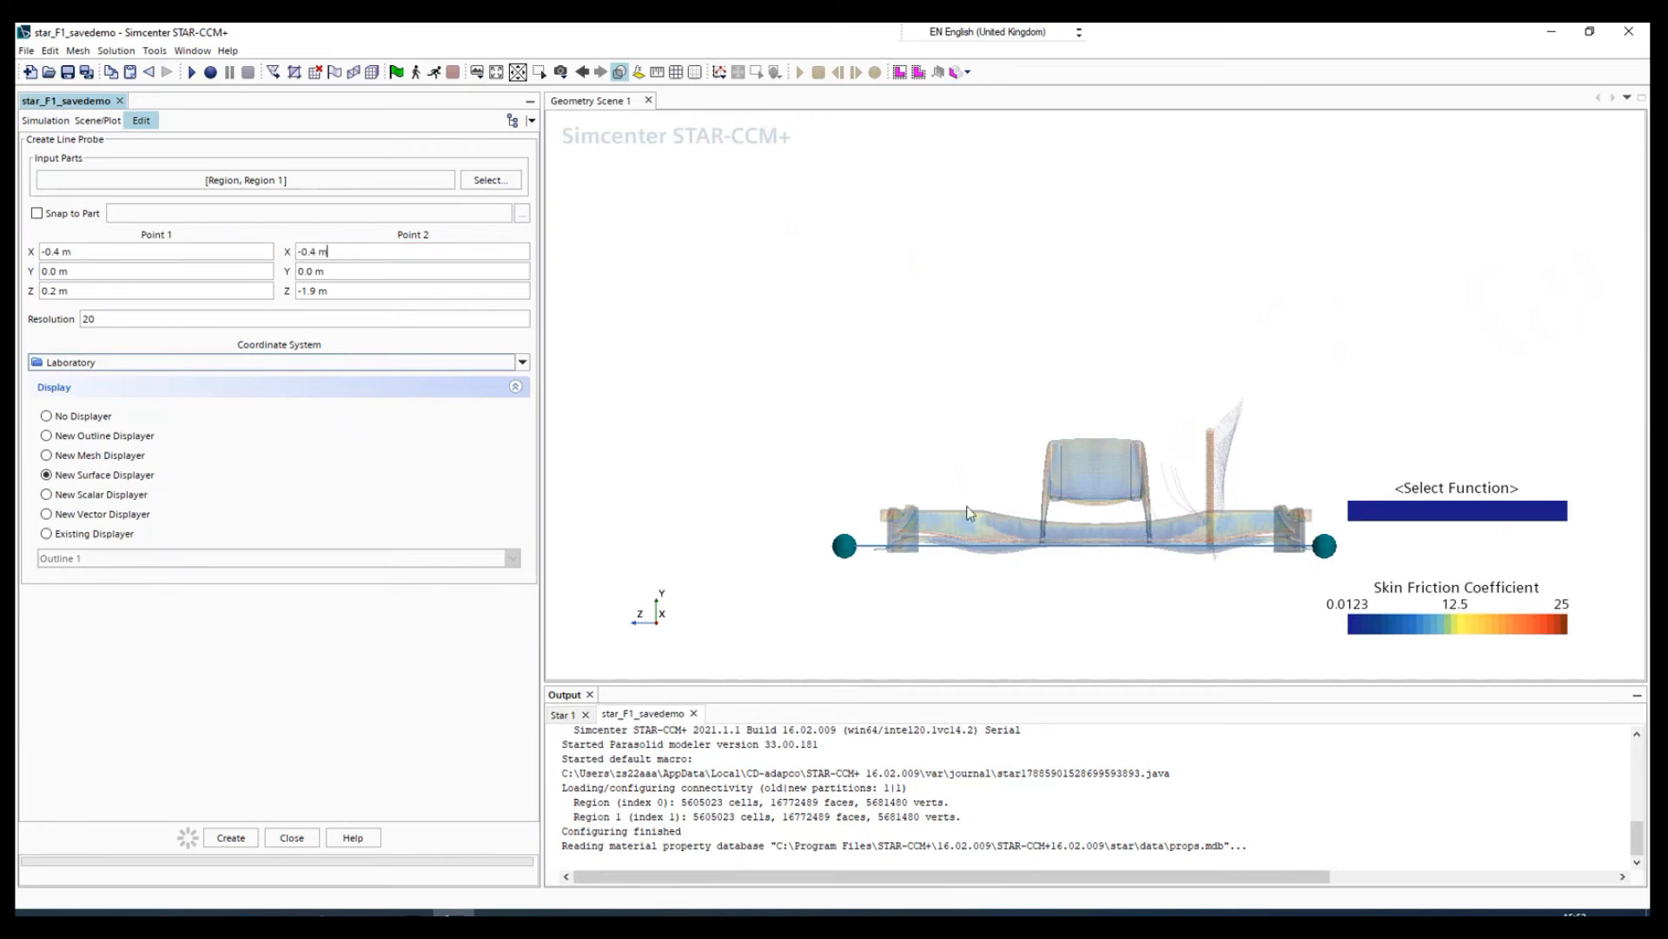
pyautogui.click(968, 445)
pyautogui.moveTo(1171, 594); pyautogui.dragTo(799, 583)
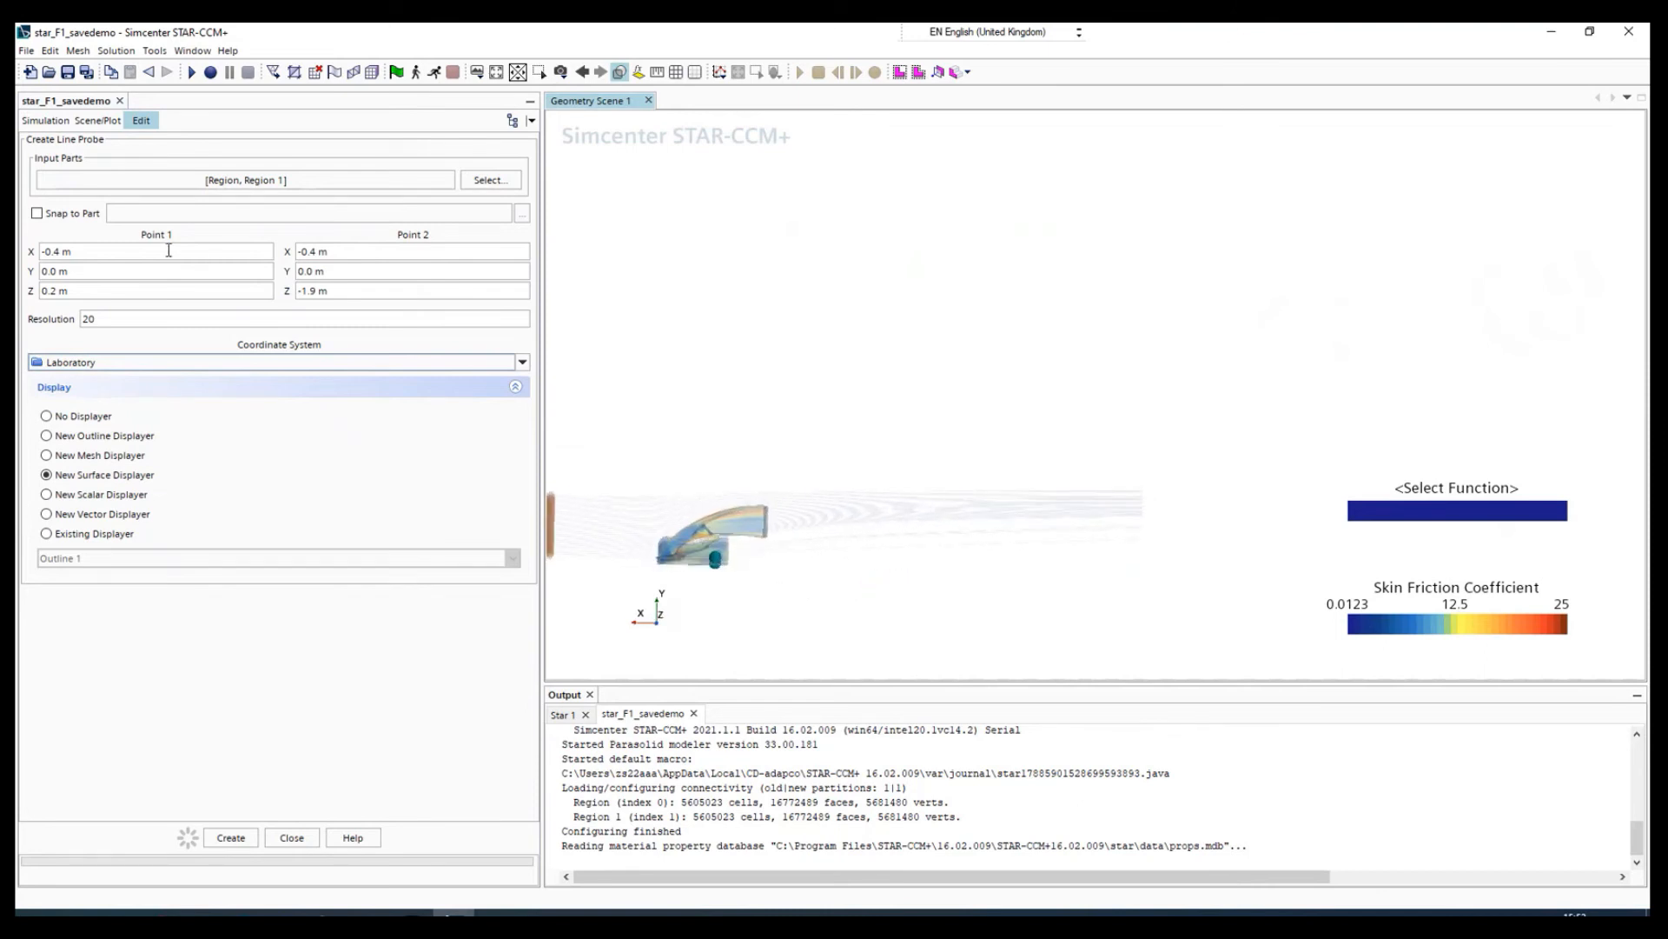
# - Set the X coordinate of both line probe points to 0.4 m and check the line's placement relative to the wing
pyautogui.moveTo(42, 251); pyautogui.dragTo(172, 295)
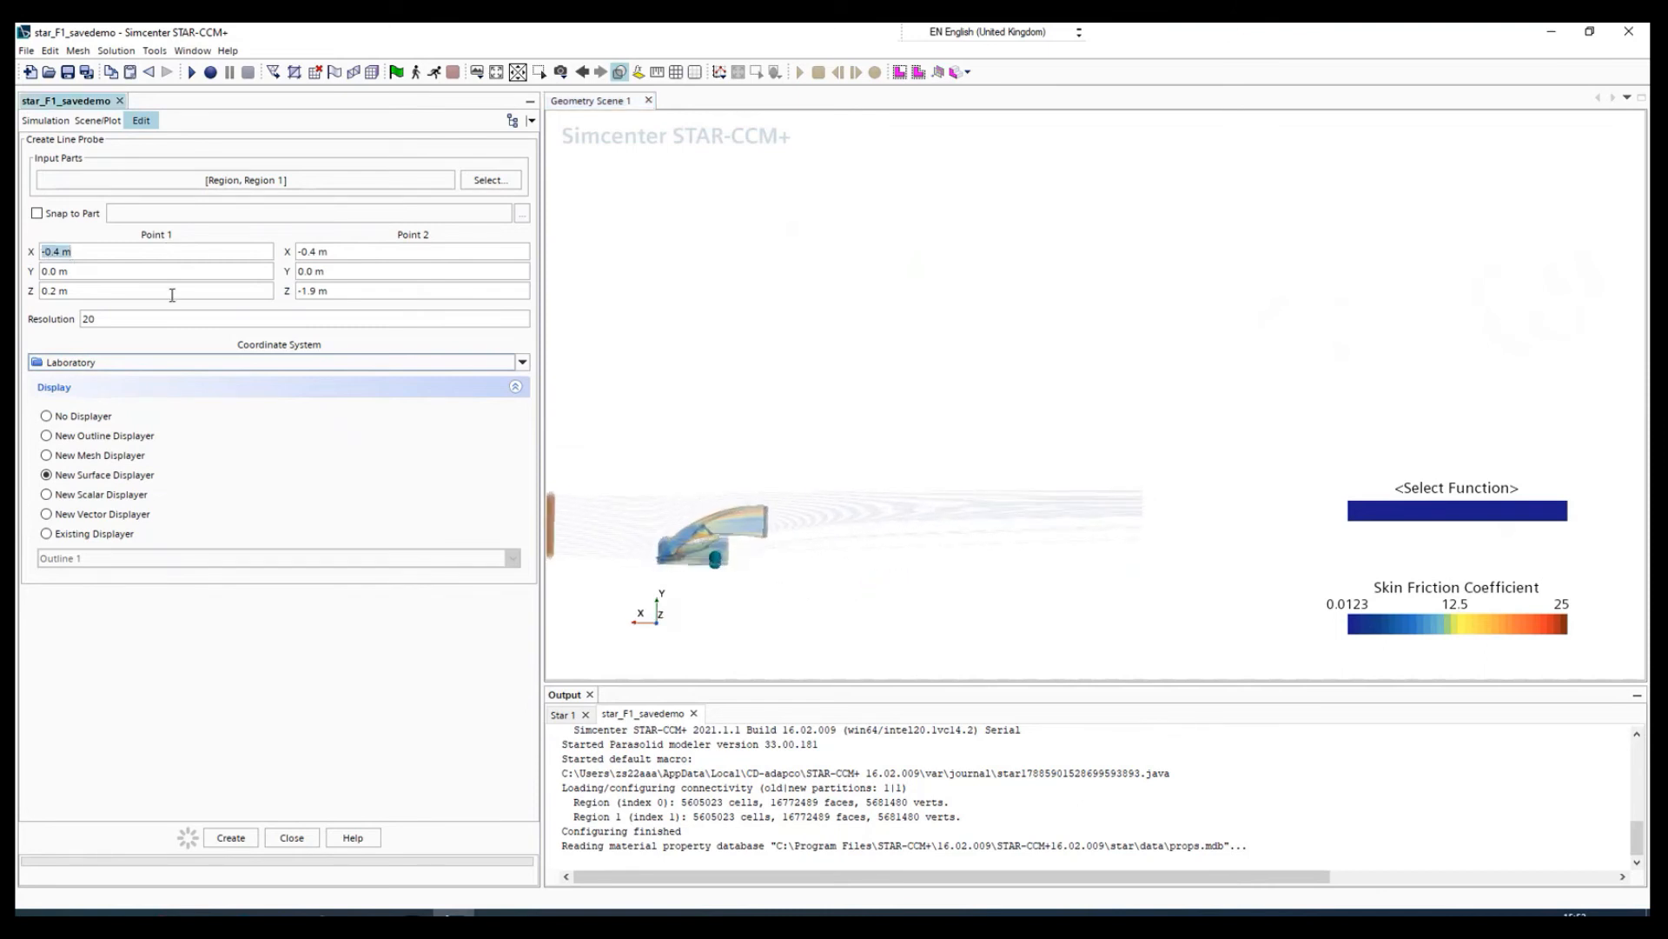
pyautogui.write('0.4 m')
pyautogui.tripleClick(338, 252)
pyautogui.write('0.4 m')
pyautogui.moveTo(753, 469); pyautogui.dragTo(1052, 522)
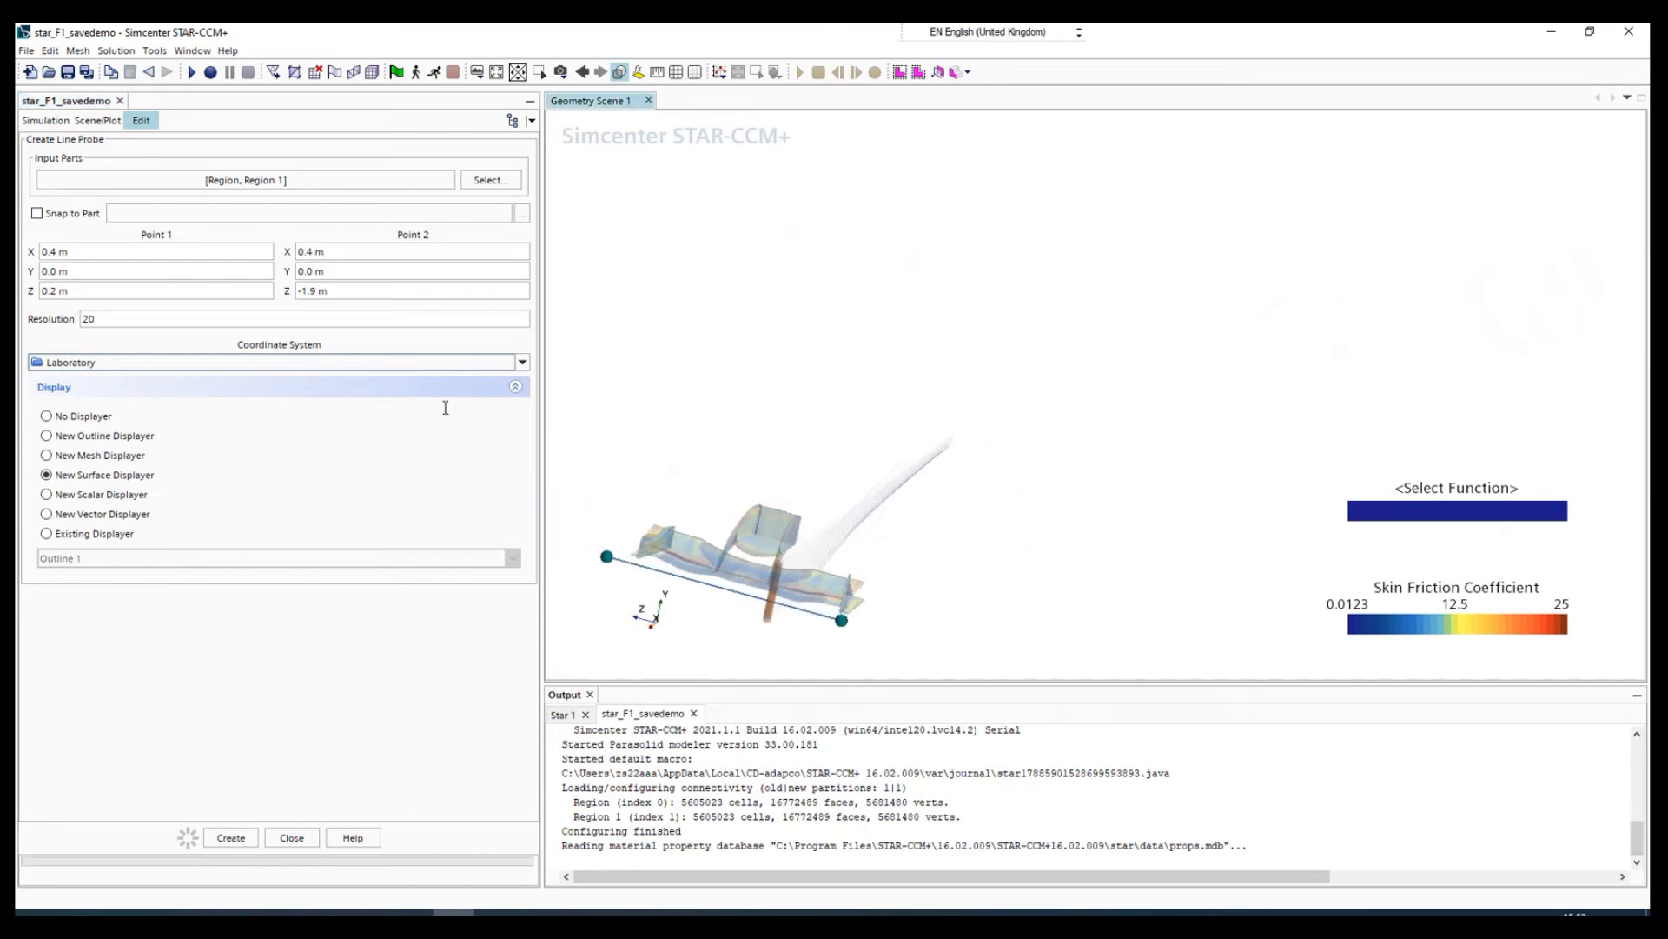
# - Set Point 2 Z to -2.0 m, create the line probe with a resolution of 20, and close its editor
pyautogui.click(319, 290)
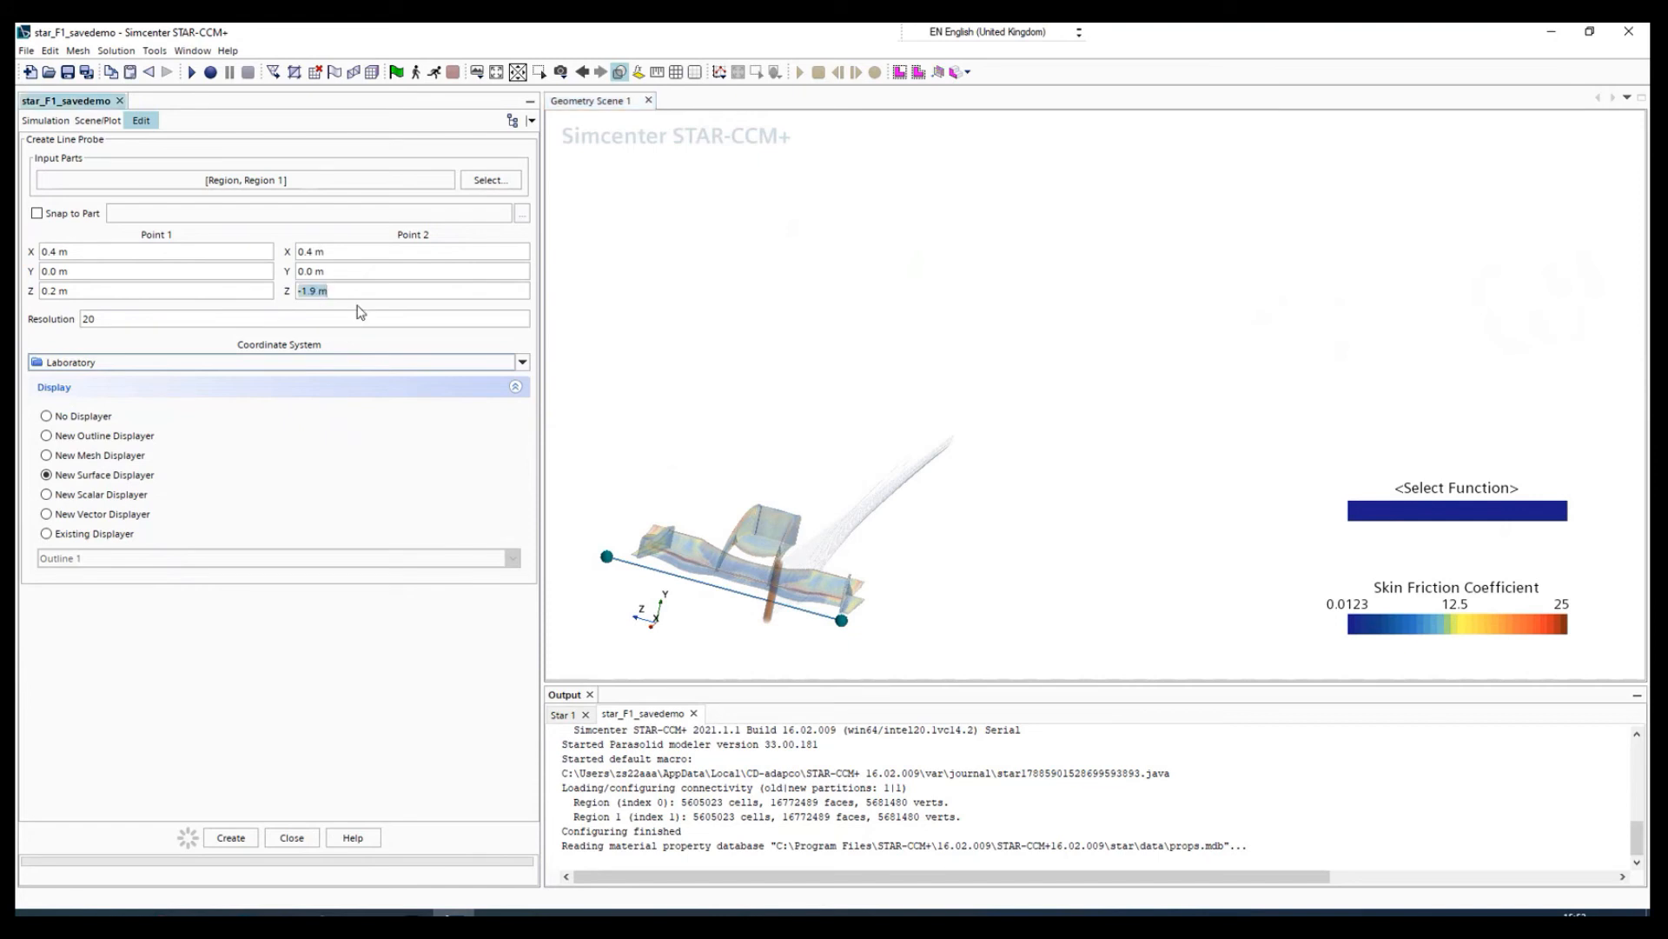
pyautogui.write('-2.0 m')
pyautogui.click(299, 841)
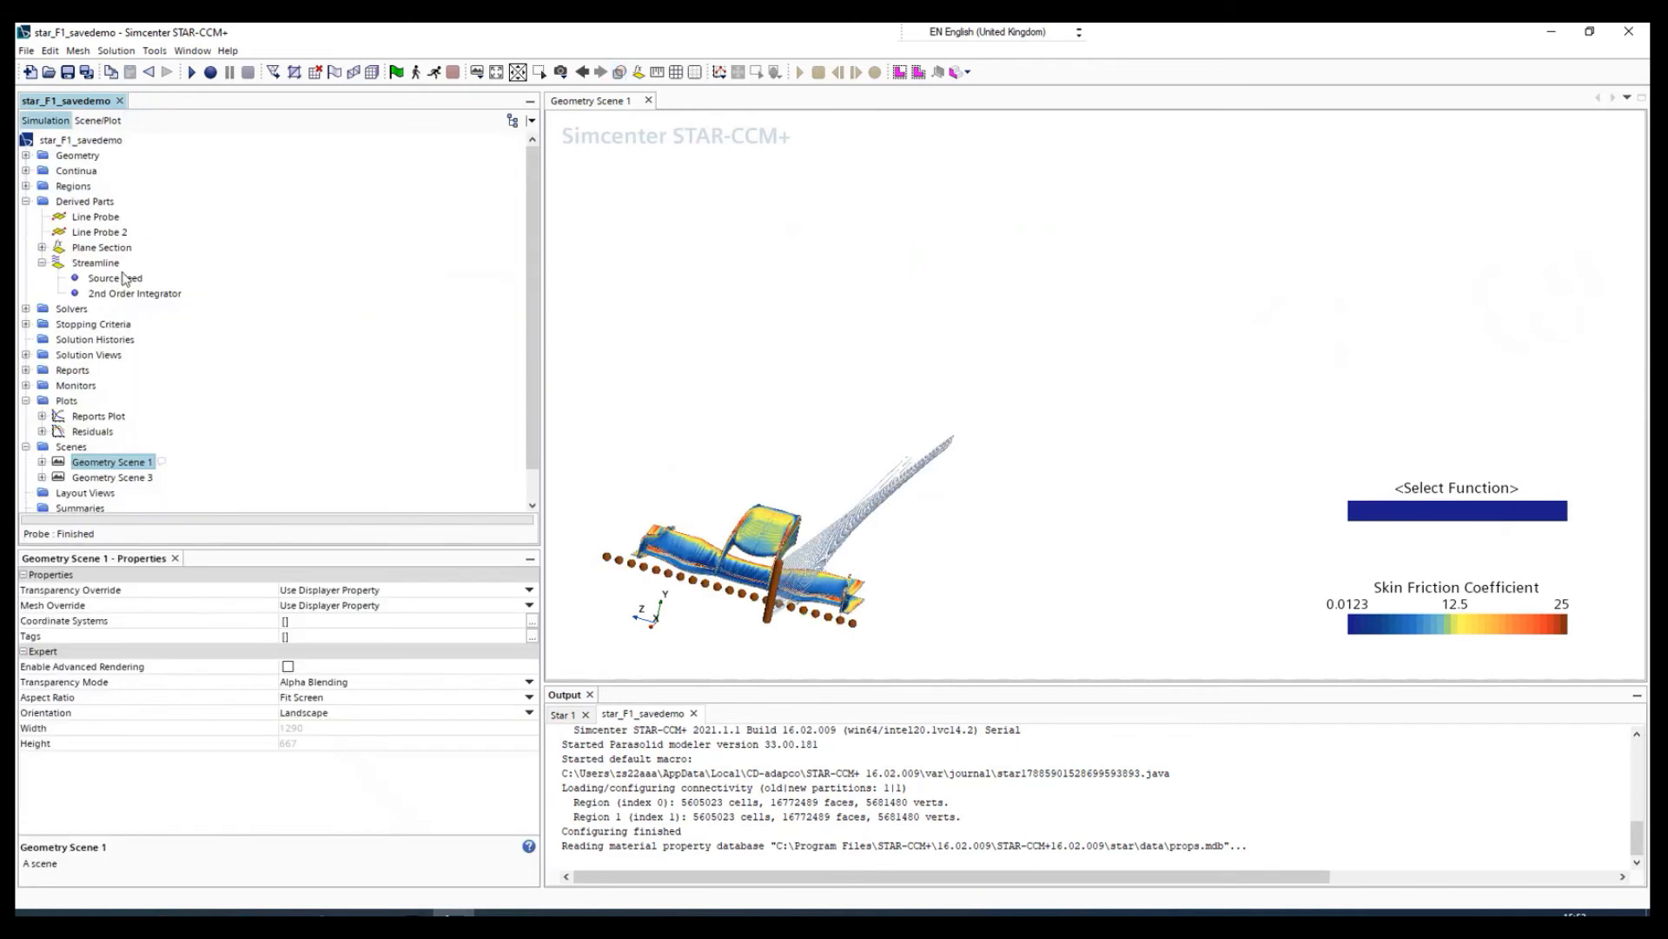
# - Set the resolution of Line Probe 2 to 50 and close its editor
pyautogui.click(99, 232)
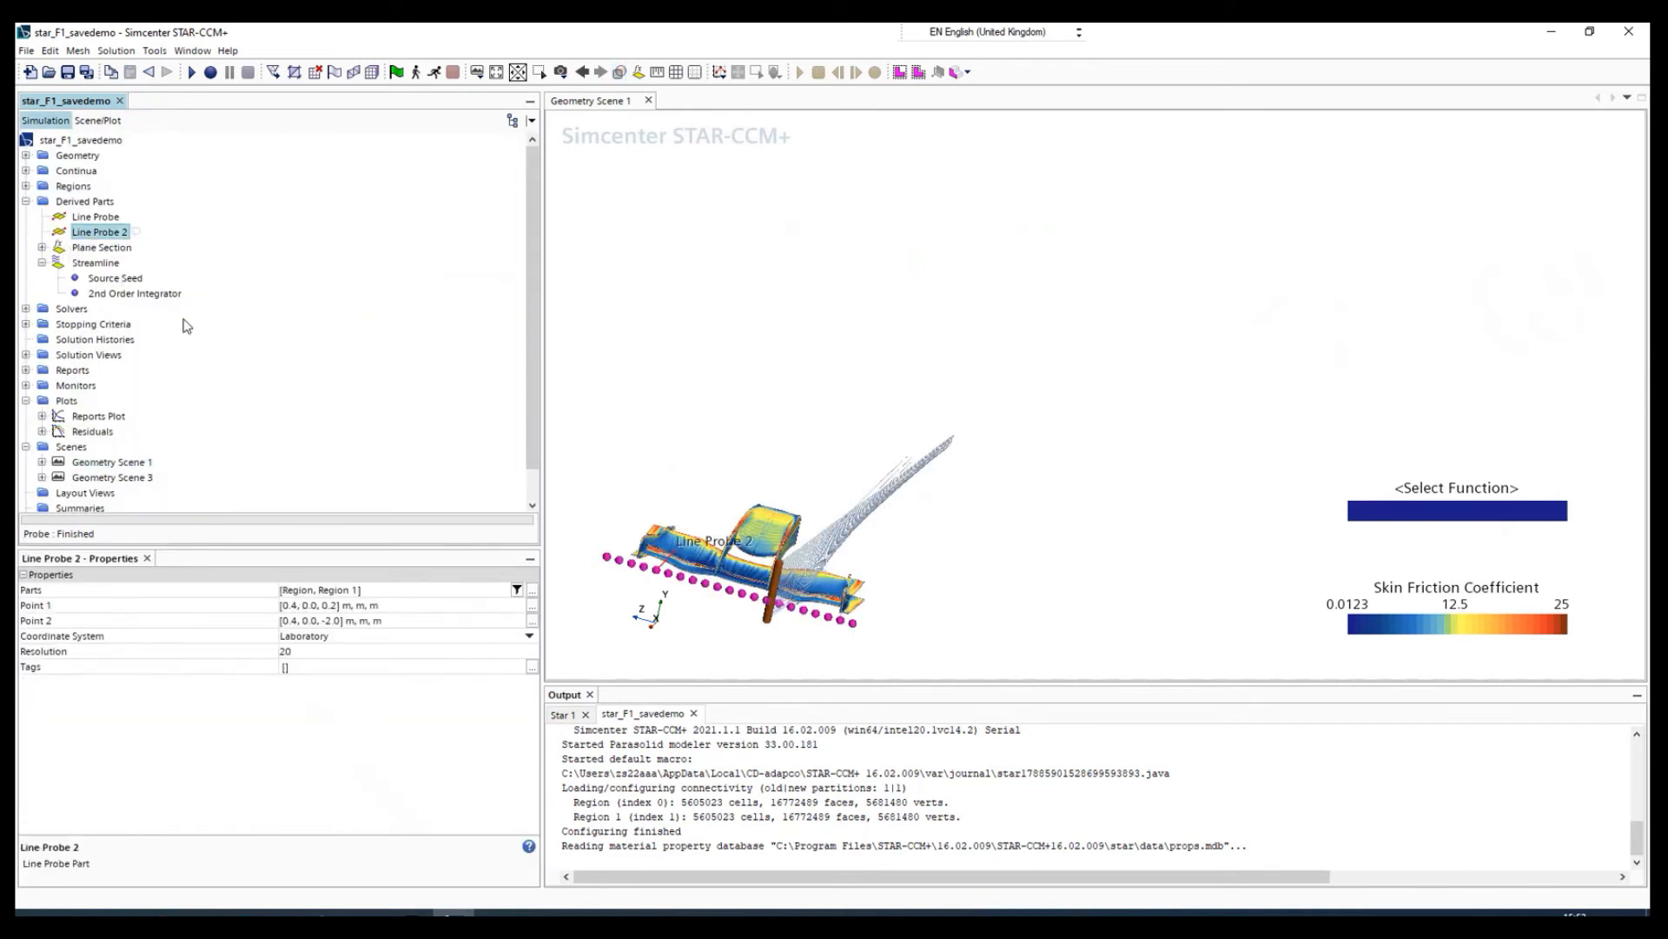
pyautogui.moveTo(714, 623)
pyautogui.mouseDown()
pyautogui.moveTo(686, 607)
pyautogui.moveTo(719, 591)
pyautogui.mouseUp()
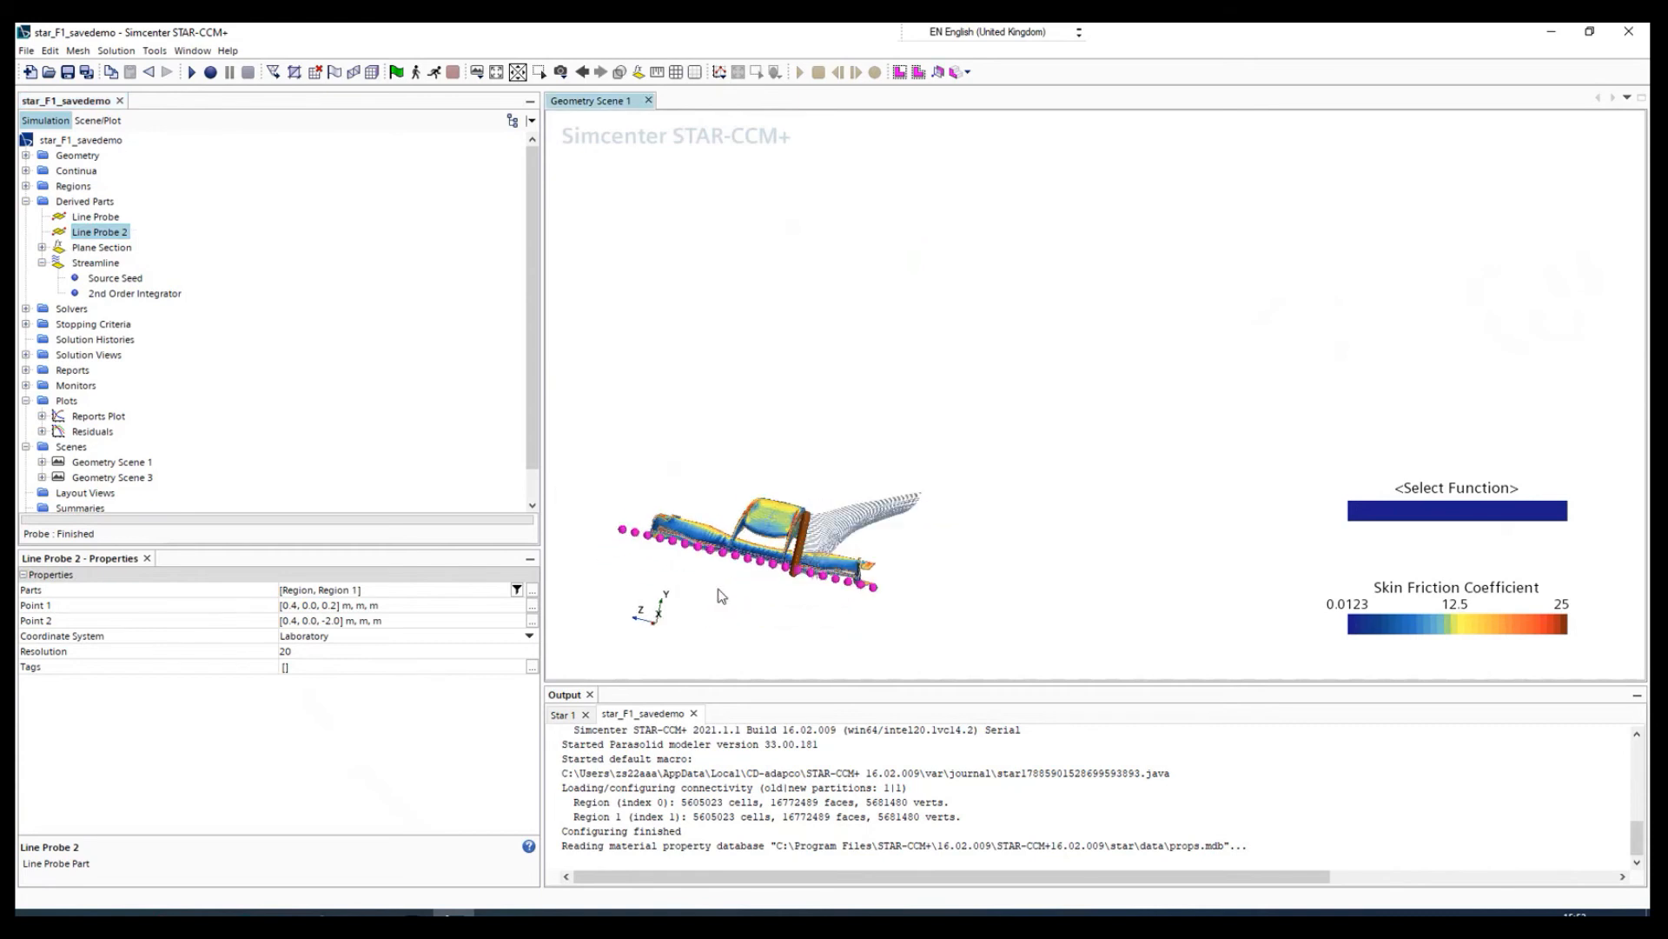
pyautogui.rightClick(101, 233)
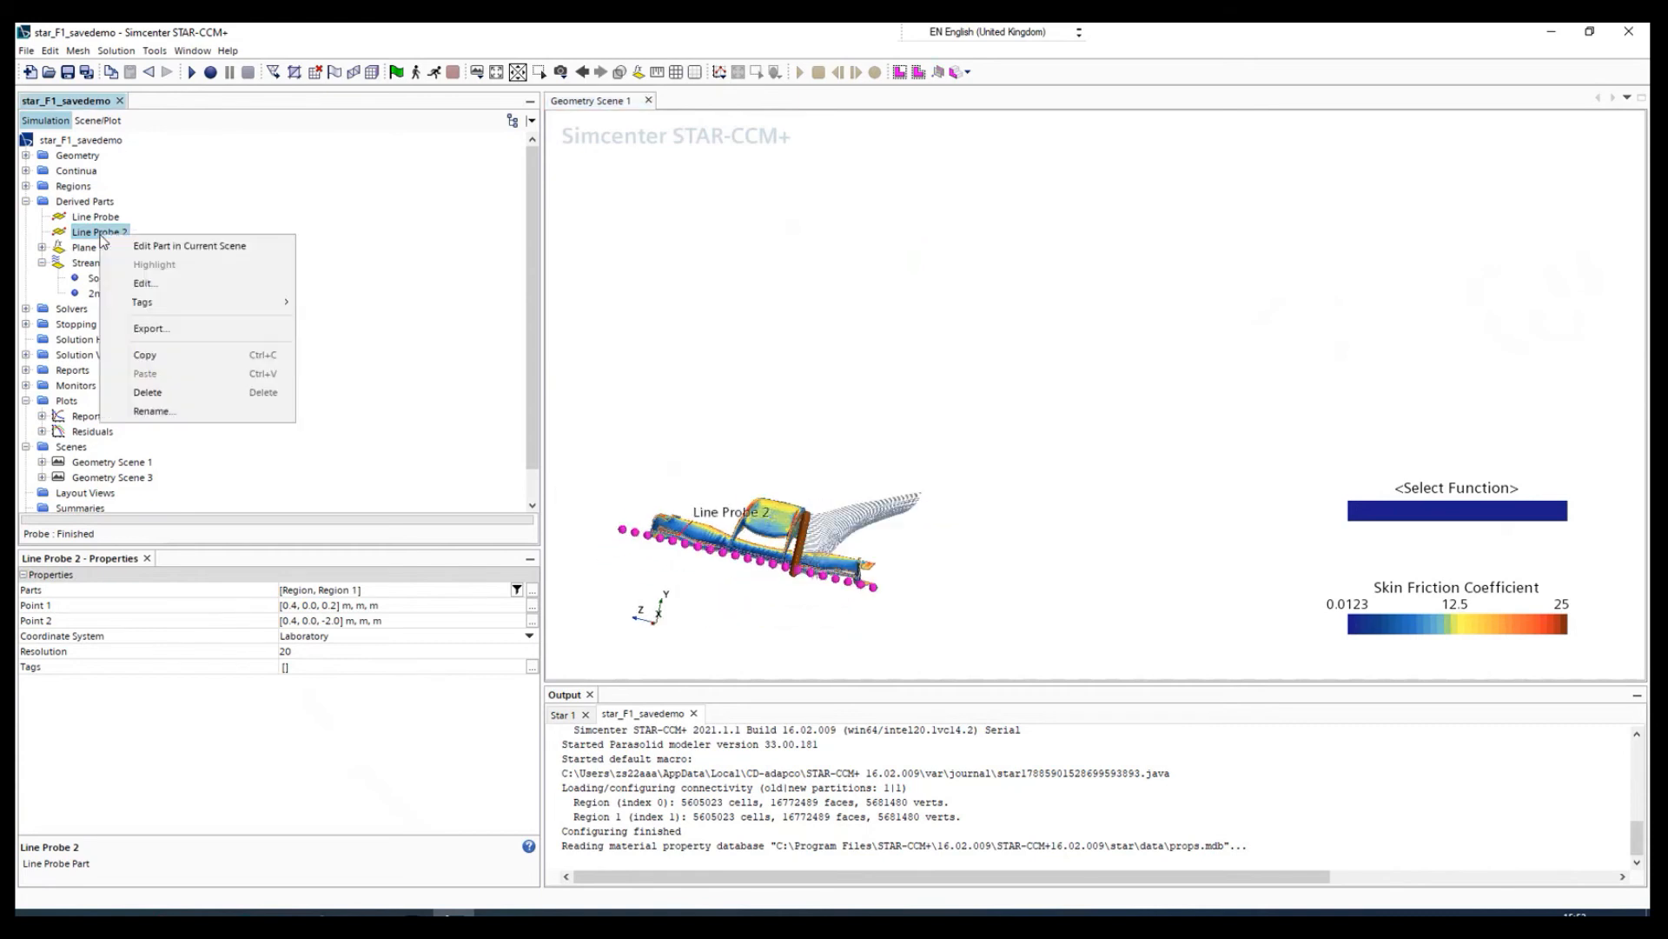
pyautogui.click(143, 274)
pyautogui.click(417, 392)
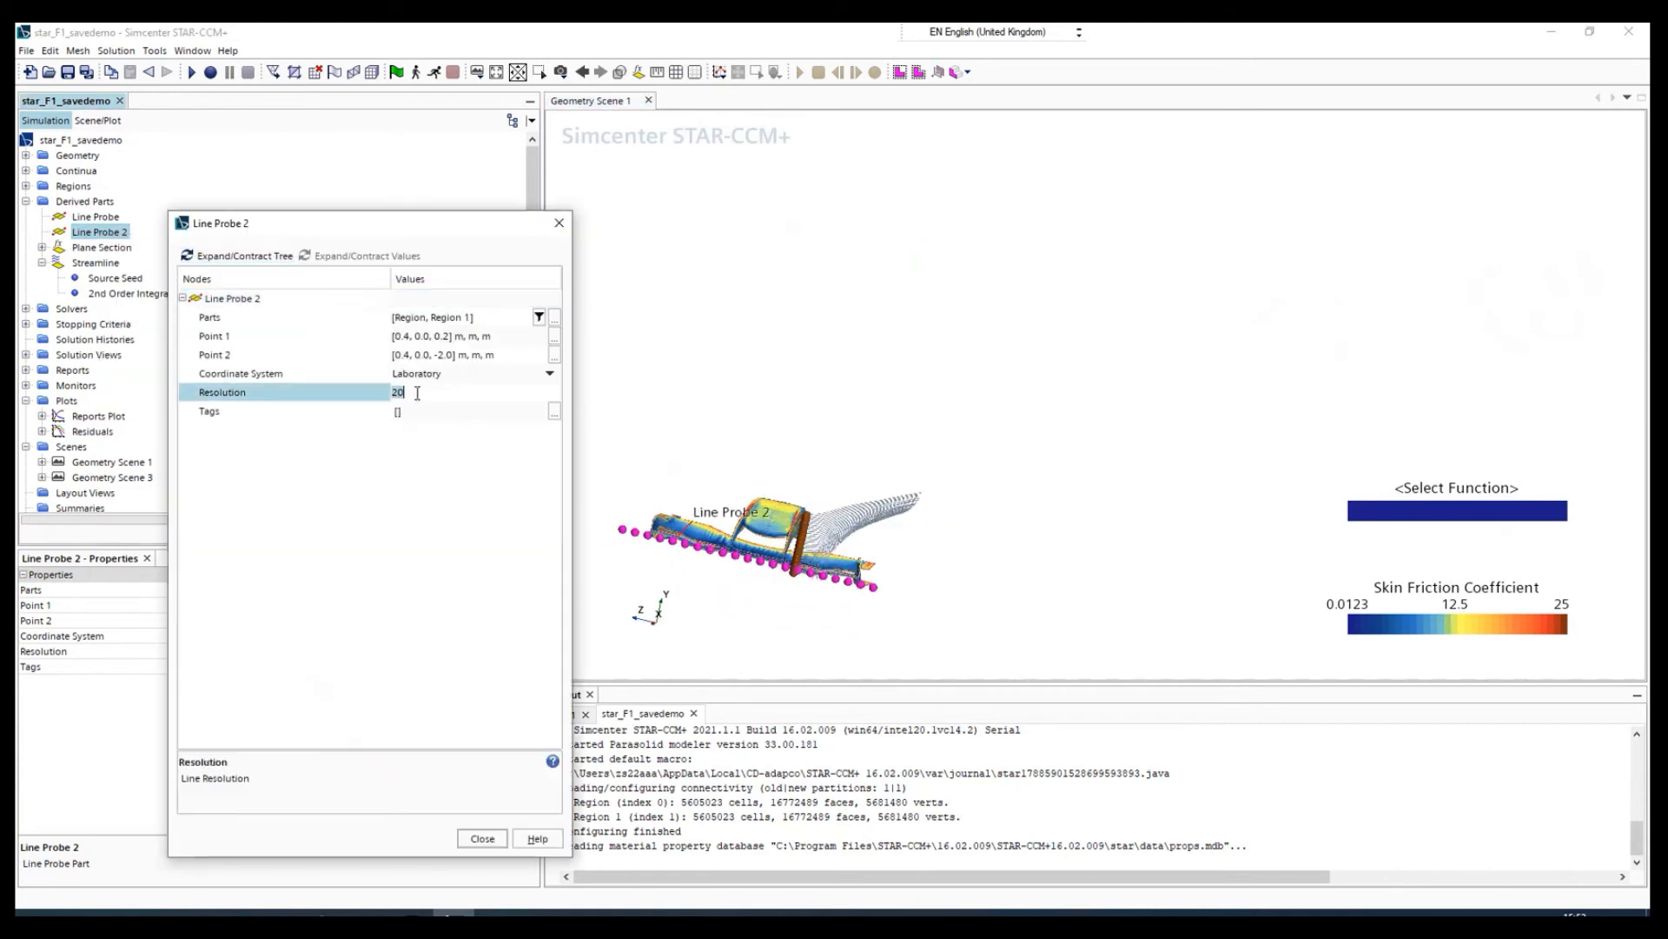
pyautogui.press('BackSpace')
pyautogui.press('BackSpace')
pyautogui.write('50')
pyautogui.press('Return')
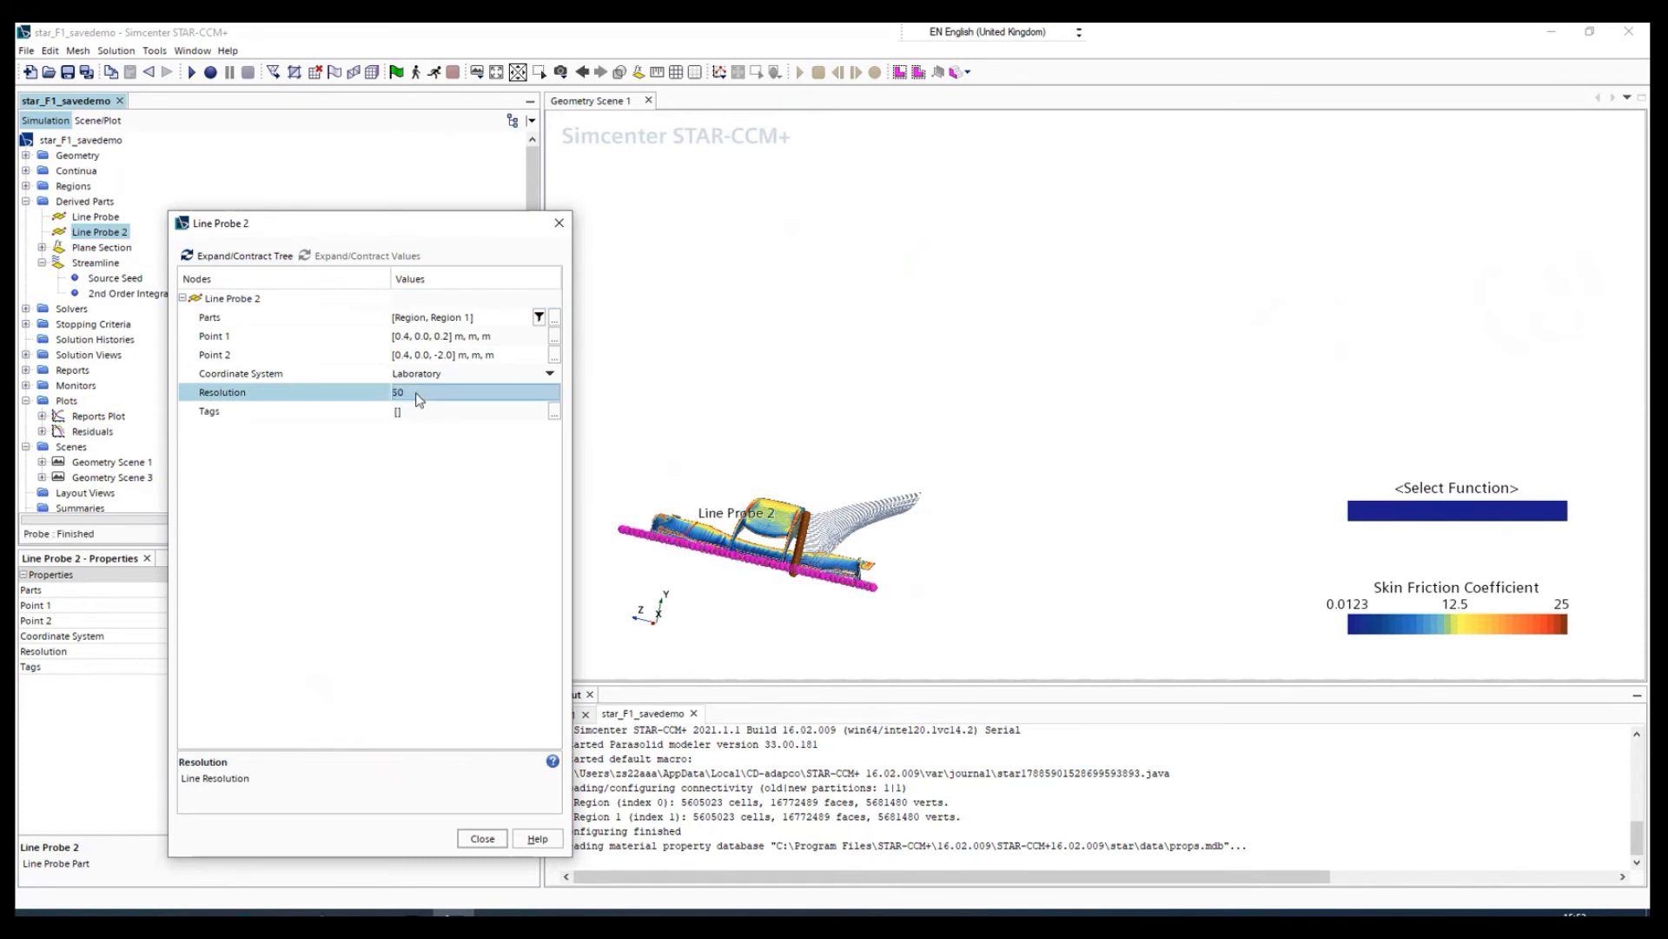
pyautogui.click(482, 838)
# - Replace Line Probe with Line Probe 2 as the streamline's source seed part and check the streamlines over the wing
pyautogui.moveTo(764, 606); pyautogui.dragTo(805, 627)
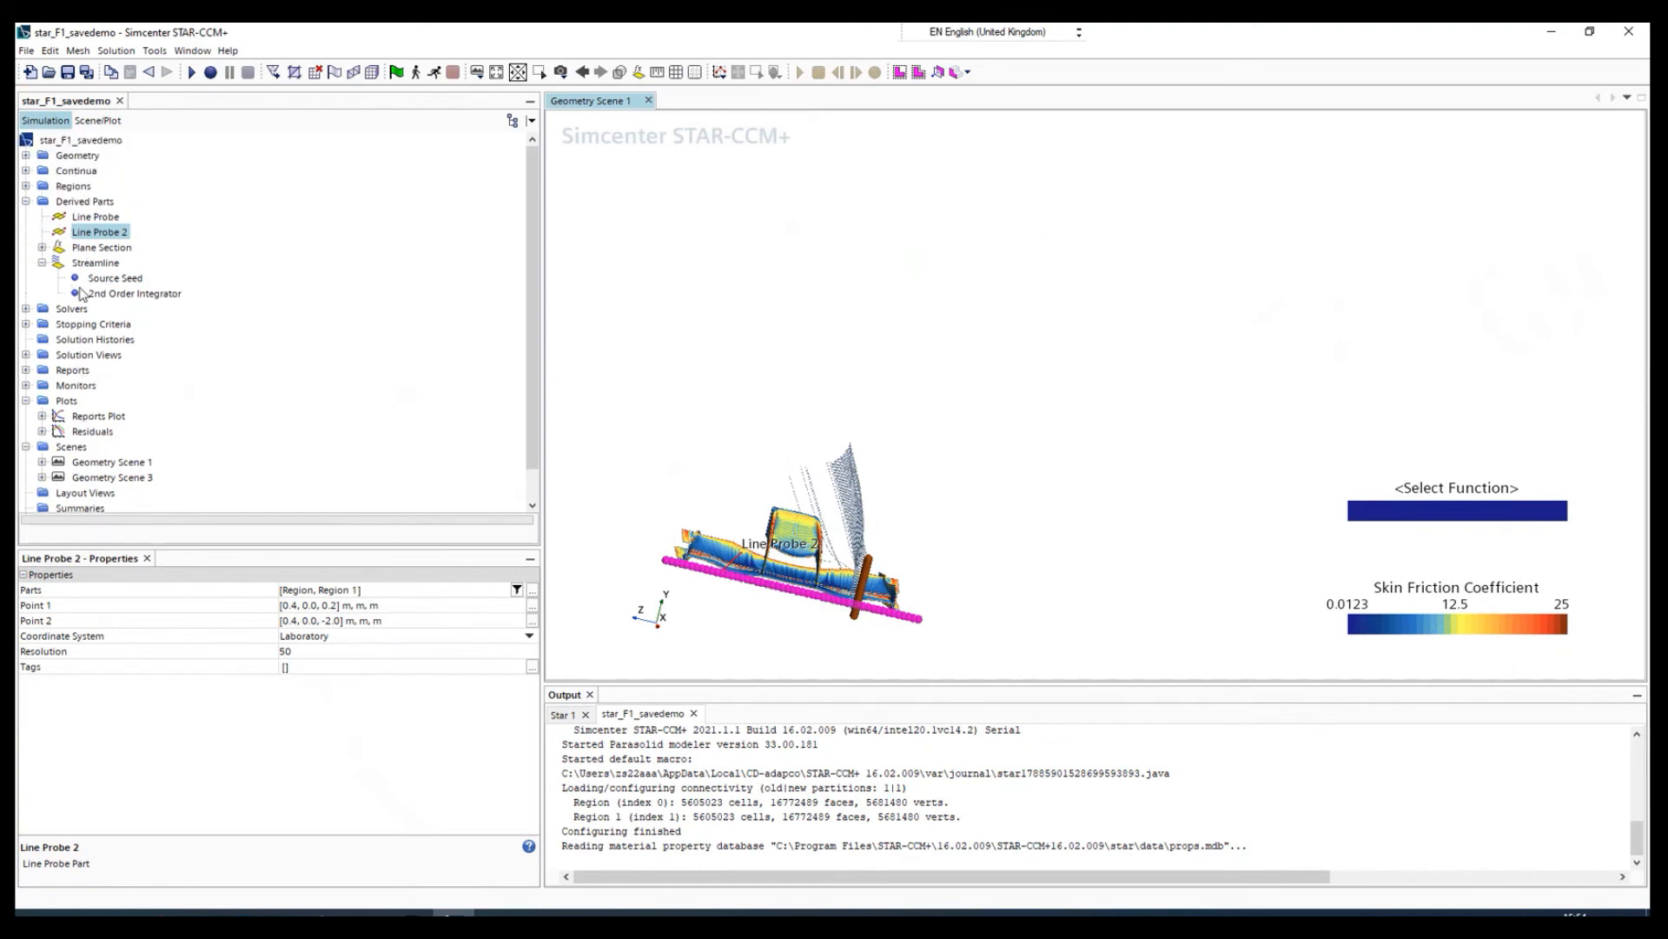
pyautogui.click(94, 262)
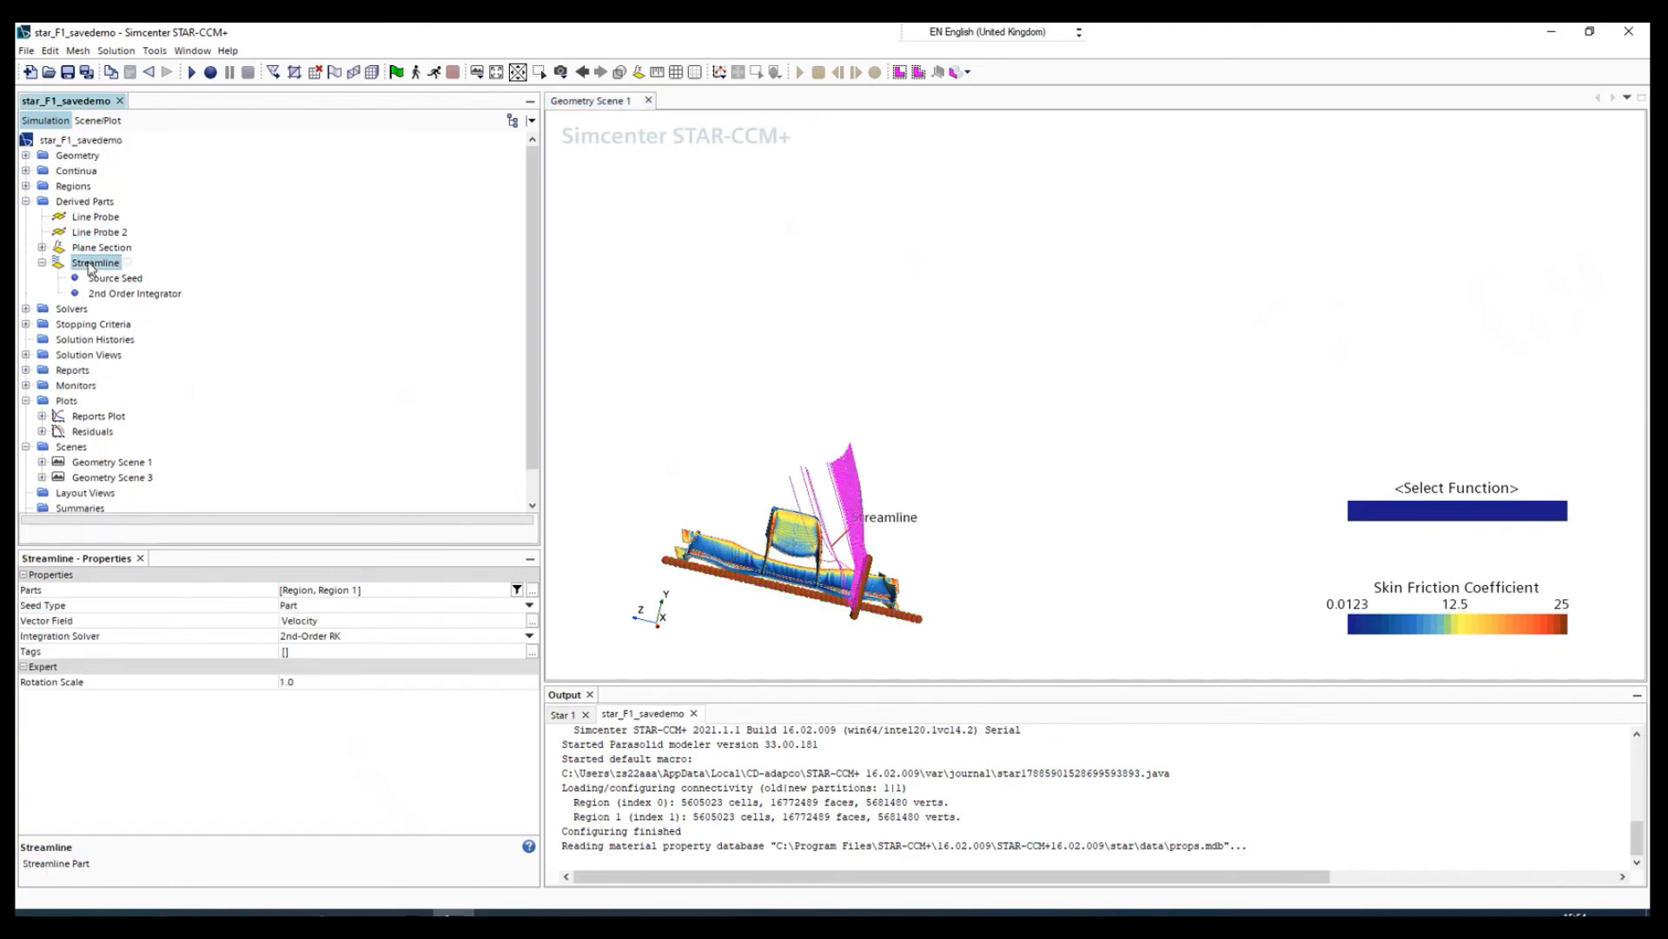
pyautogui.click(304, 606)
pyautogui.click(235, 613)
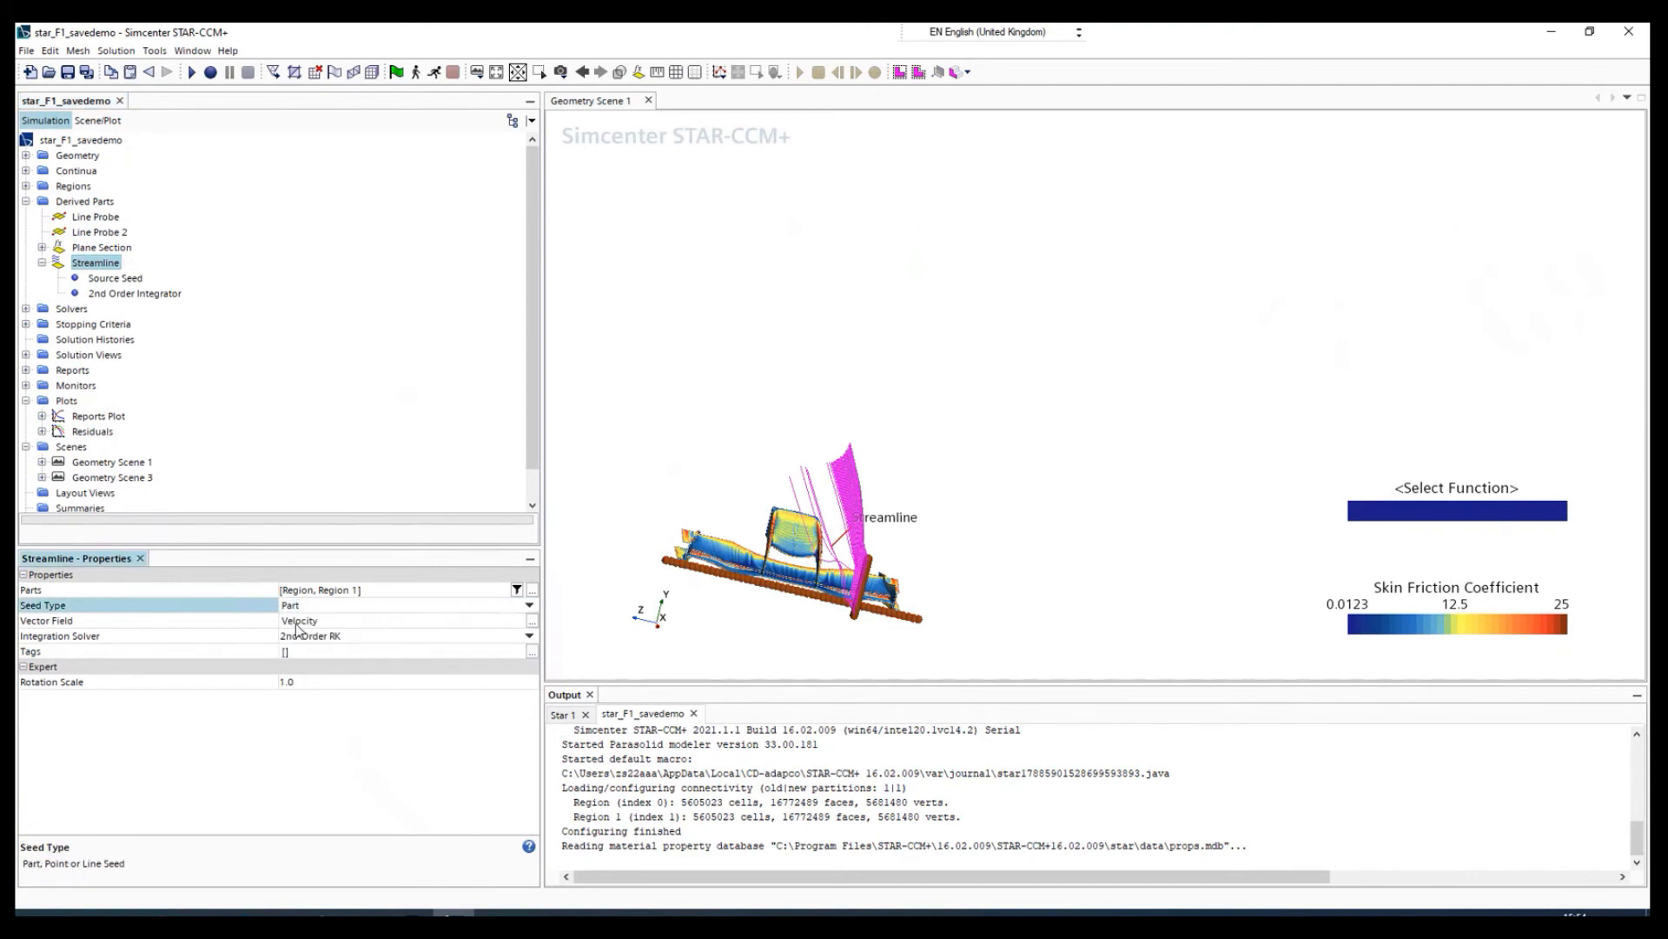
pyautogui.click(90, 279)
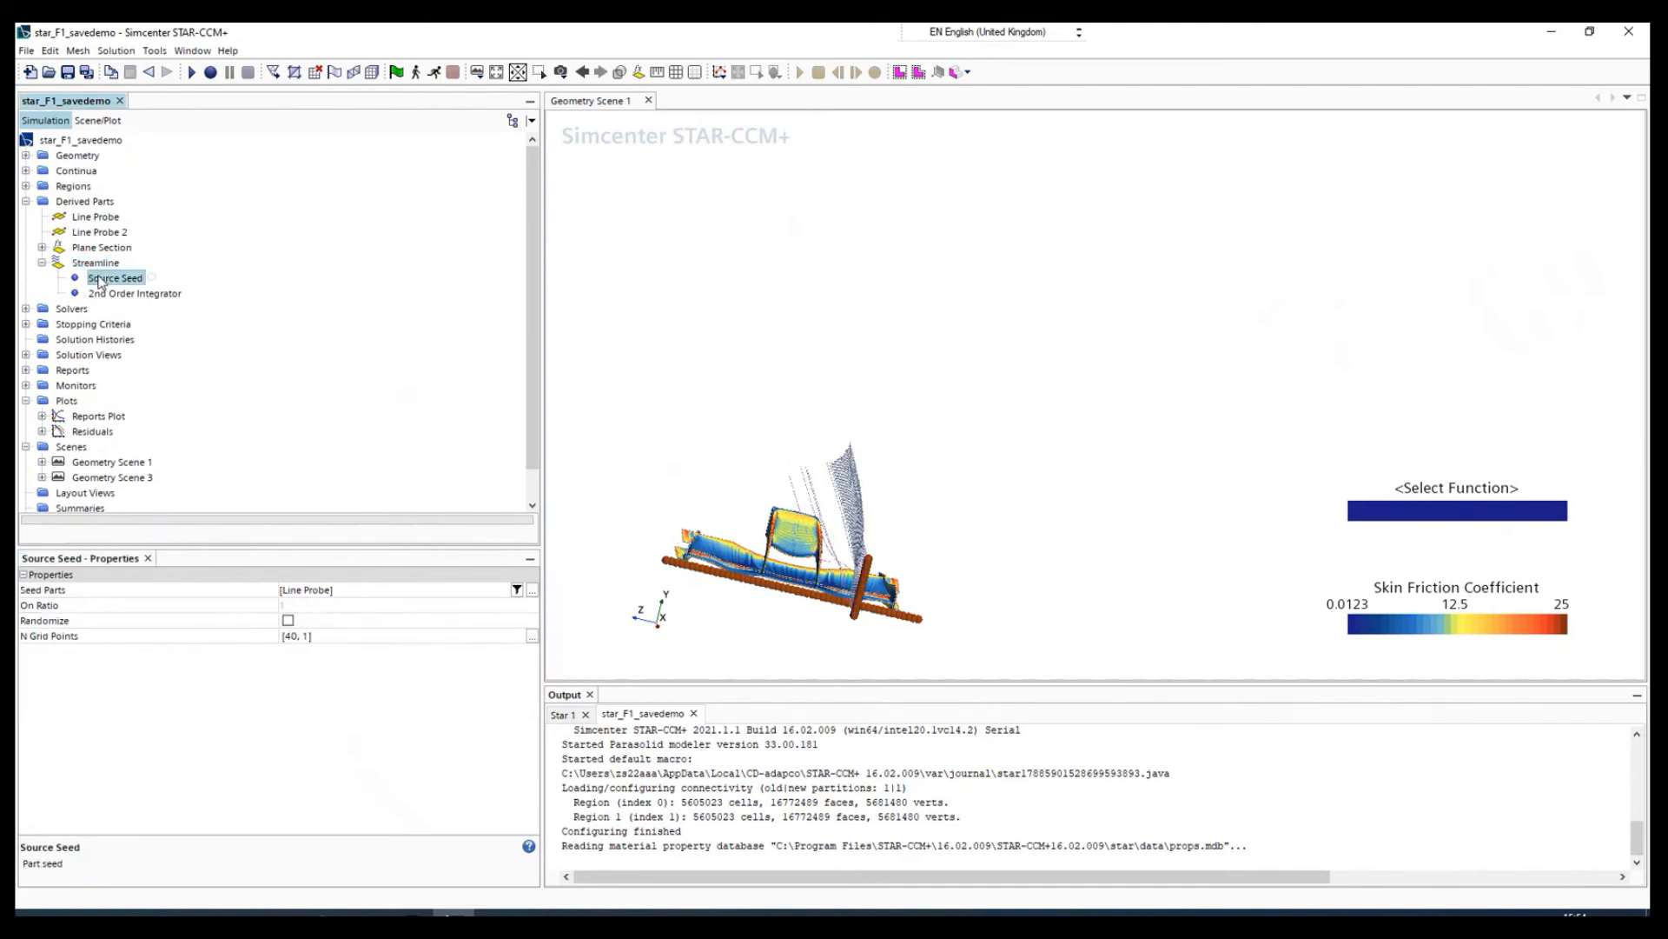
pyautogui.click(306, 591)
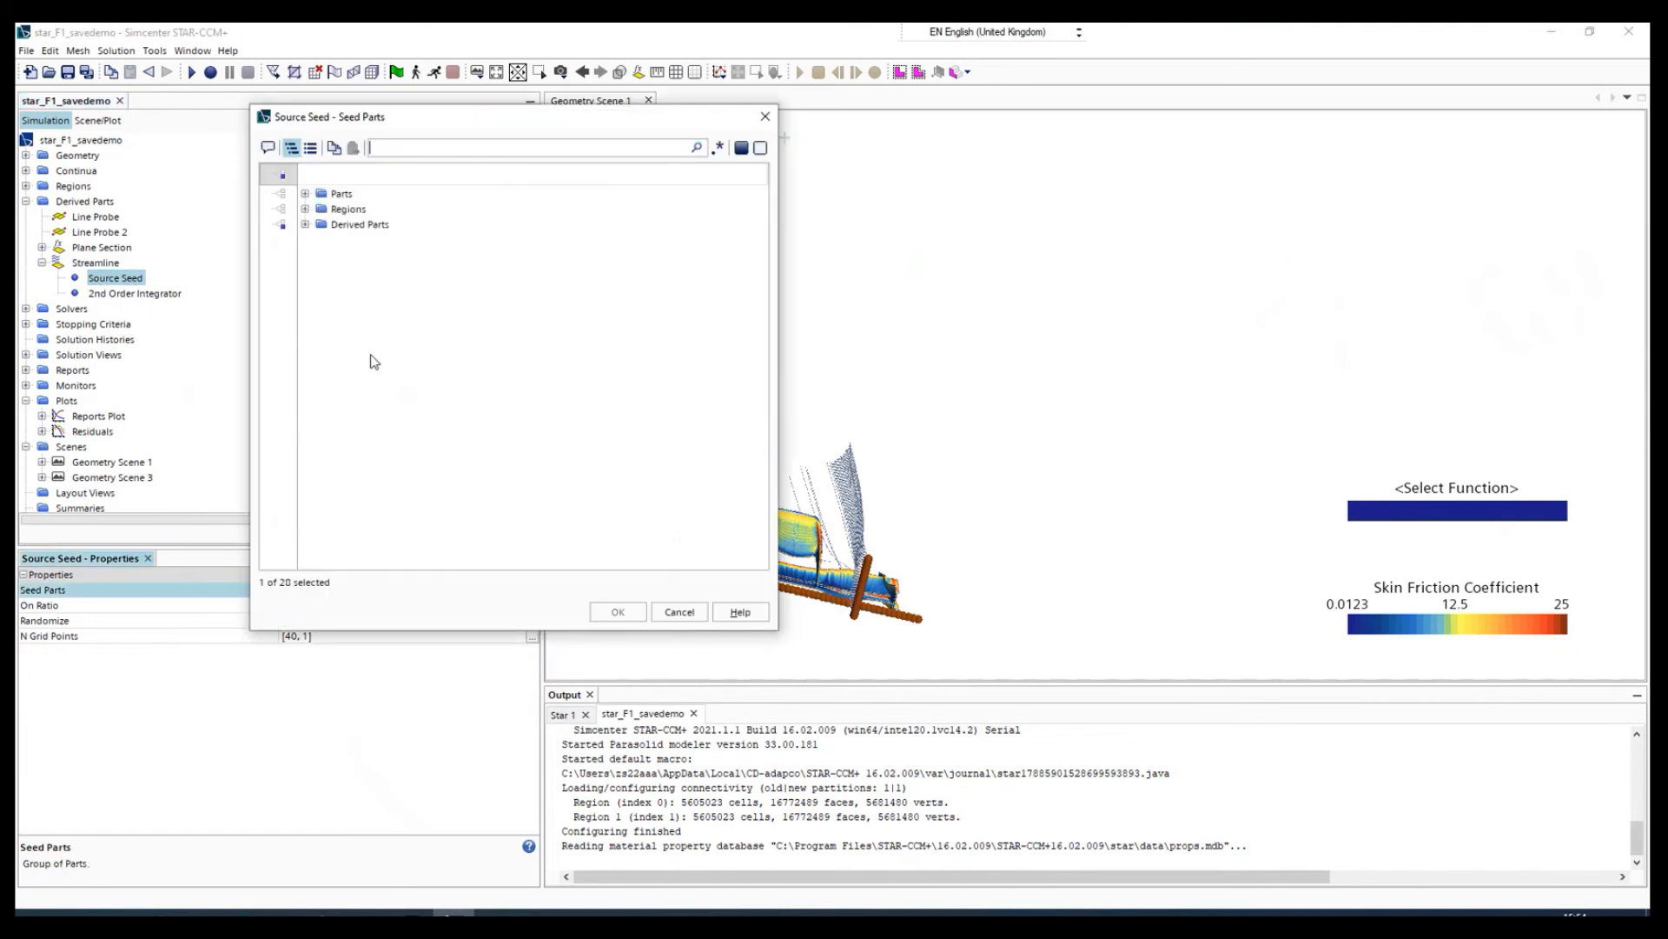
pyautogui.click(305, 224)
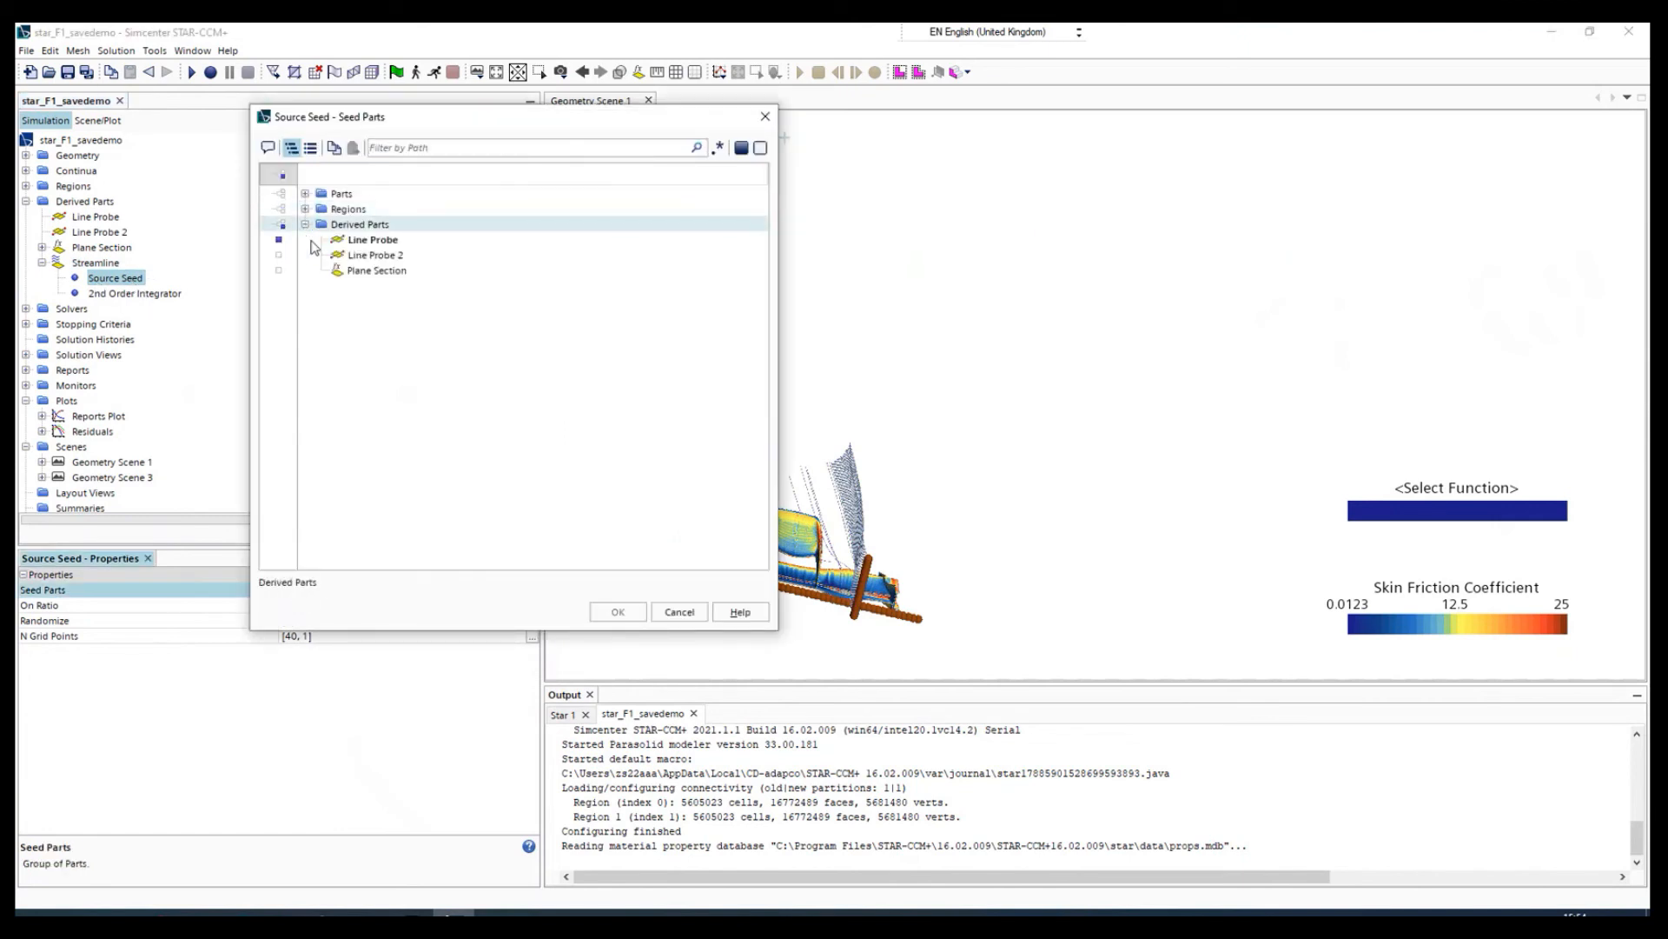
pyautogui.click(355, 255)
pyautogui.click(281, 240)
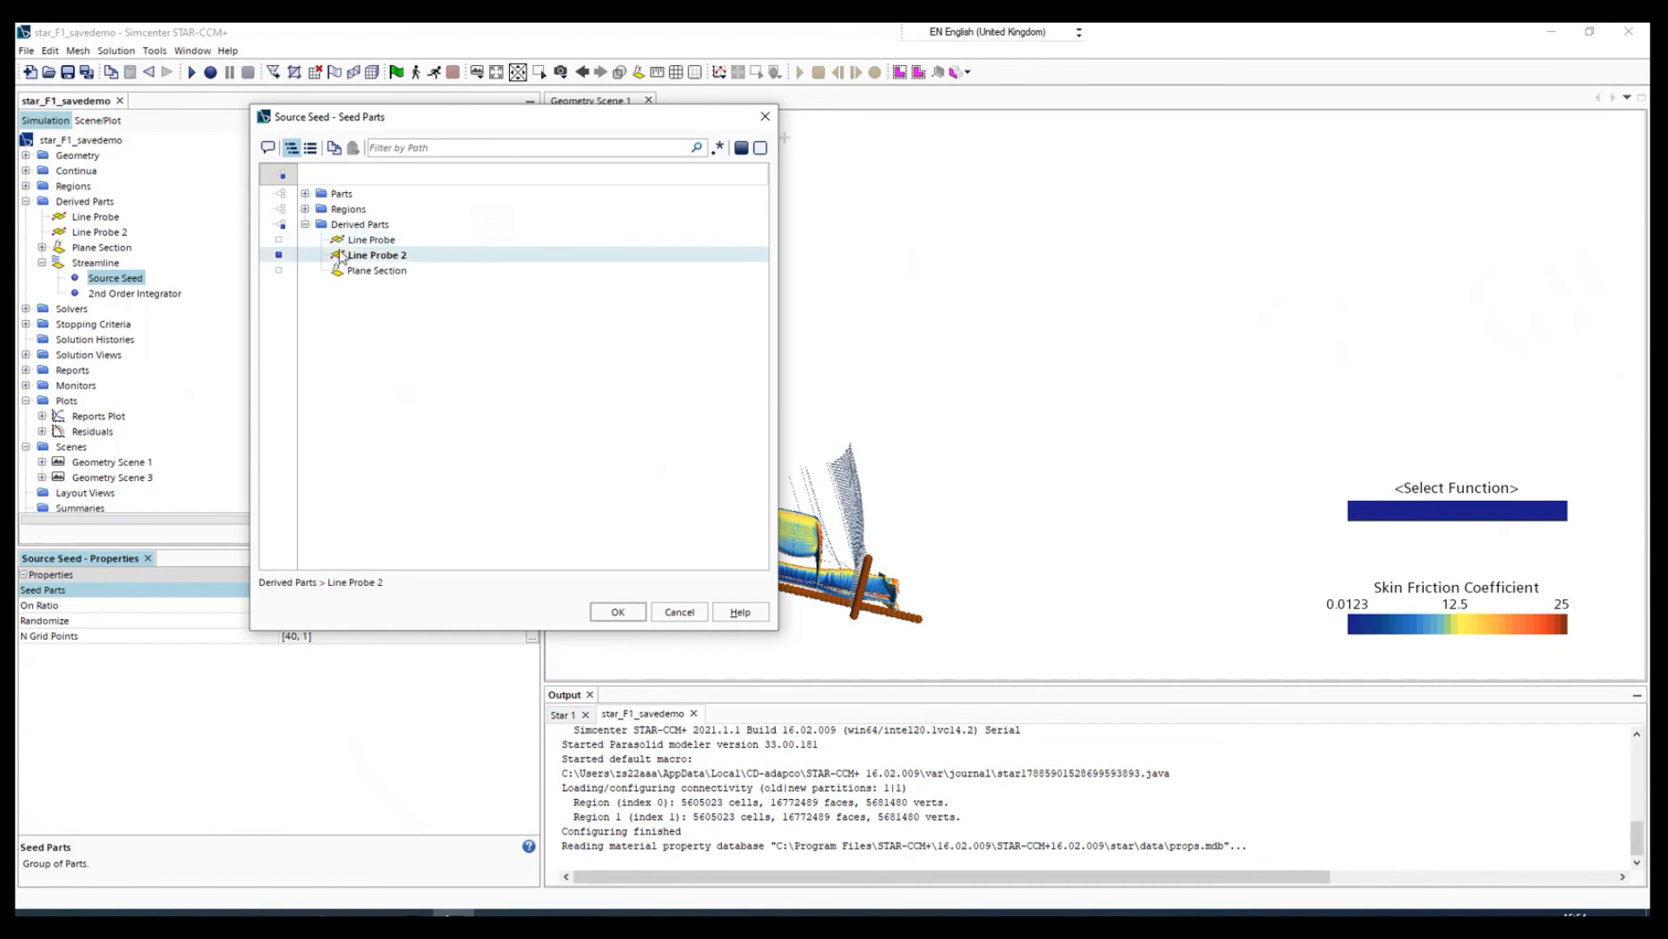
pyautogui.click(617, 613)
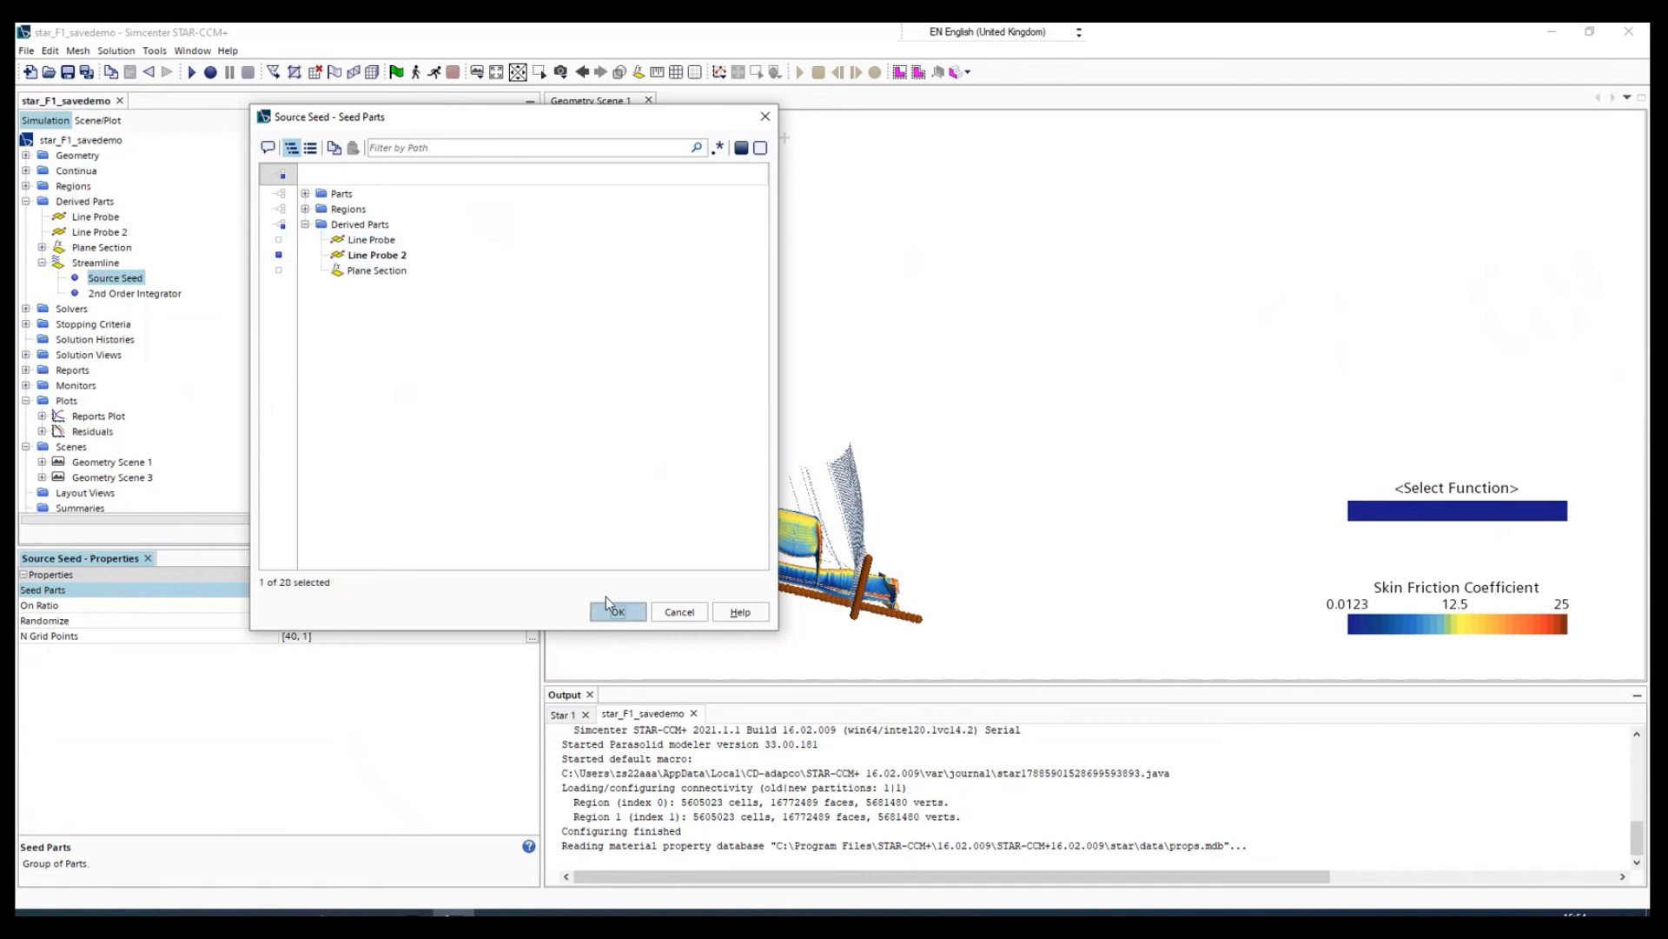
pyautogui.moveTo(858, 630); pyautogui.dragTo(725, 647)
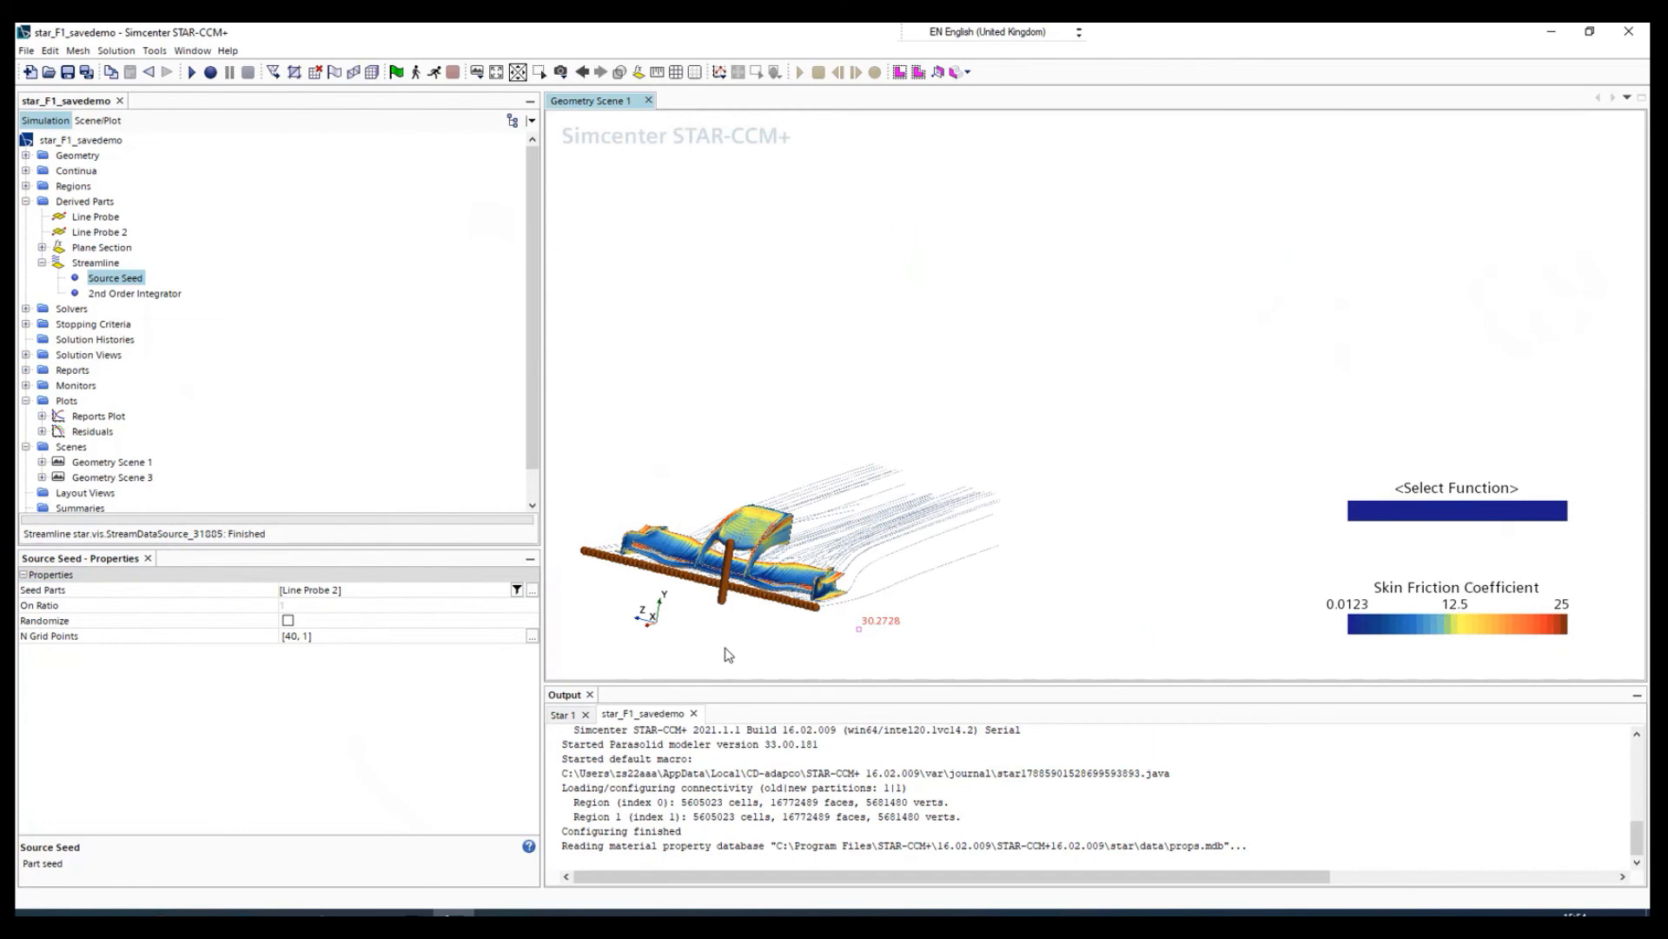
pyautogui.scroll(5, 728, 654)
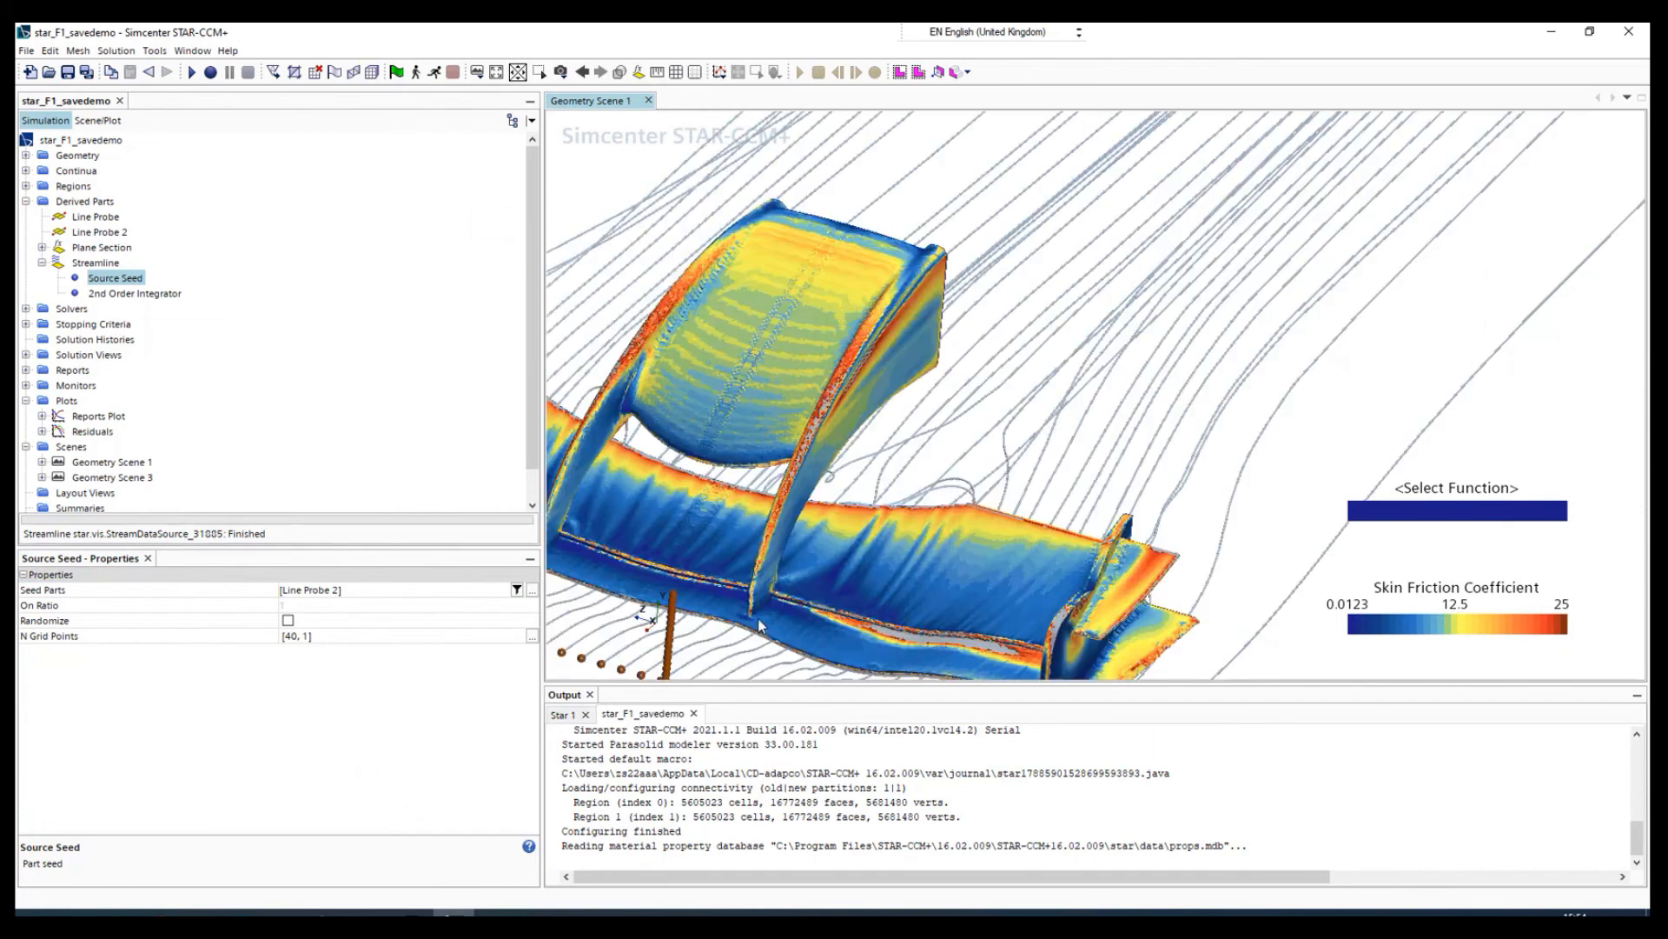
pyautogui.scroll(-3, 759, 624)
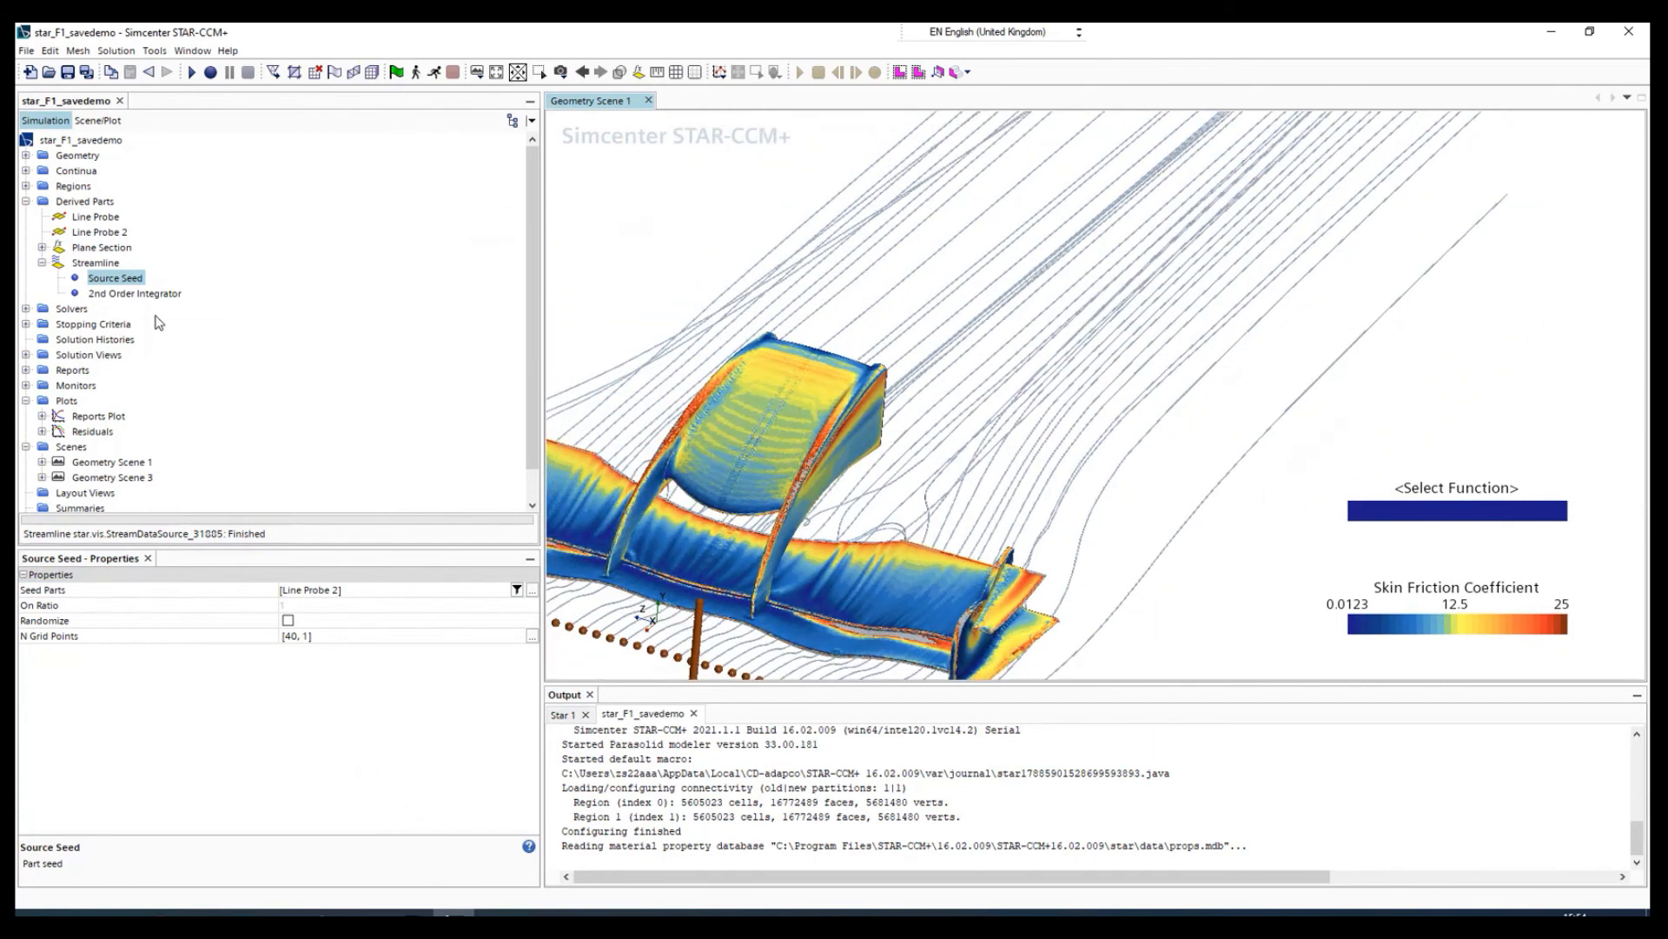
# - Review the streamline's source seed and 2nd Order Integrator settings, and set its Rotation Scale to 2
pyautogui.click(101, 263)
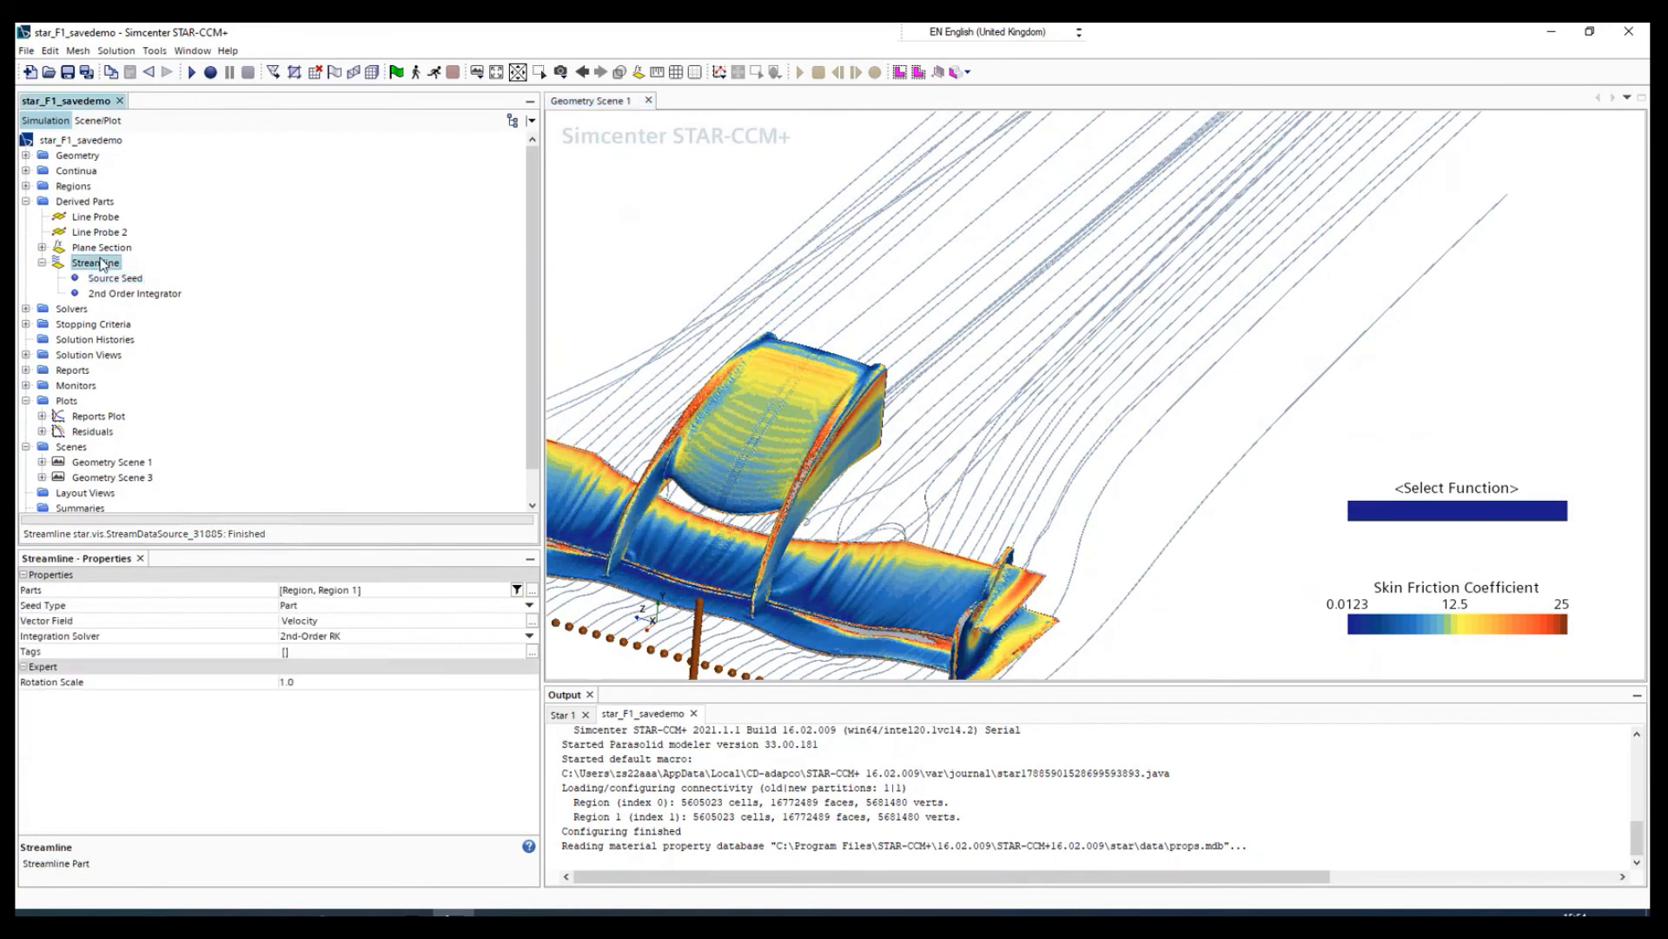
pyautogui.click(291, 683)
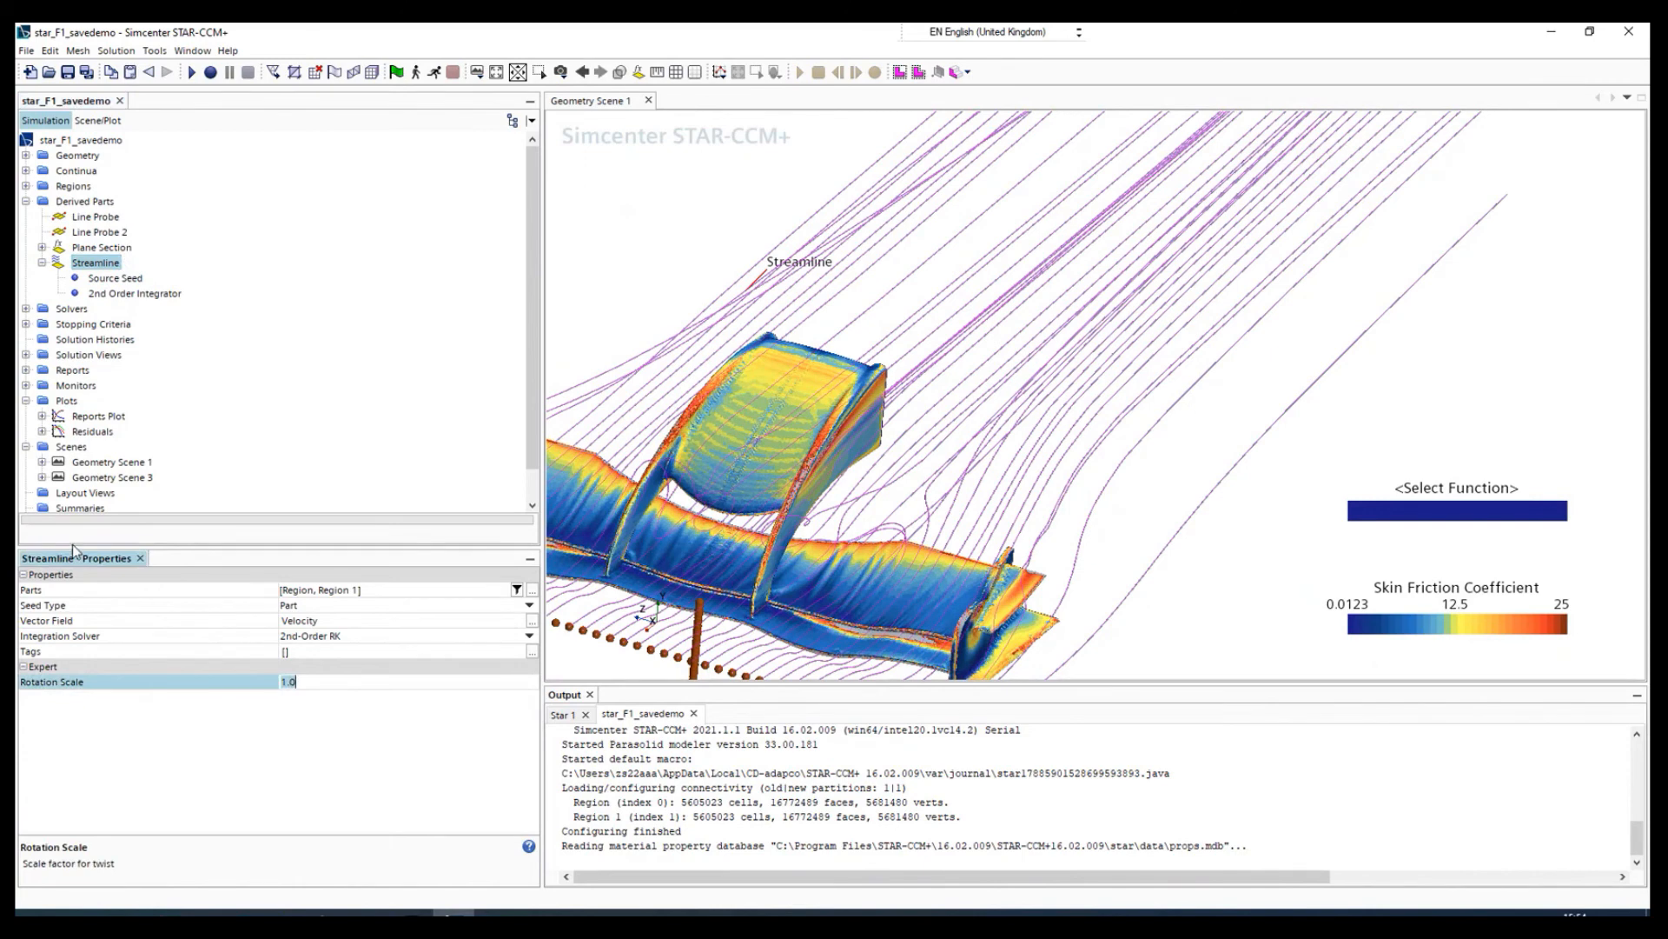
pyautogui.click(113, 278)
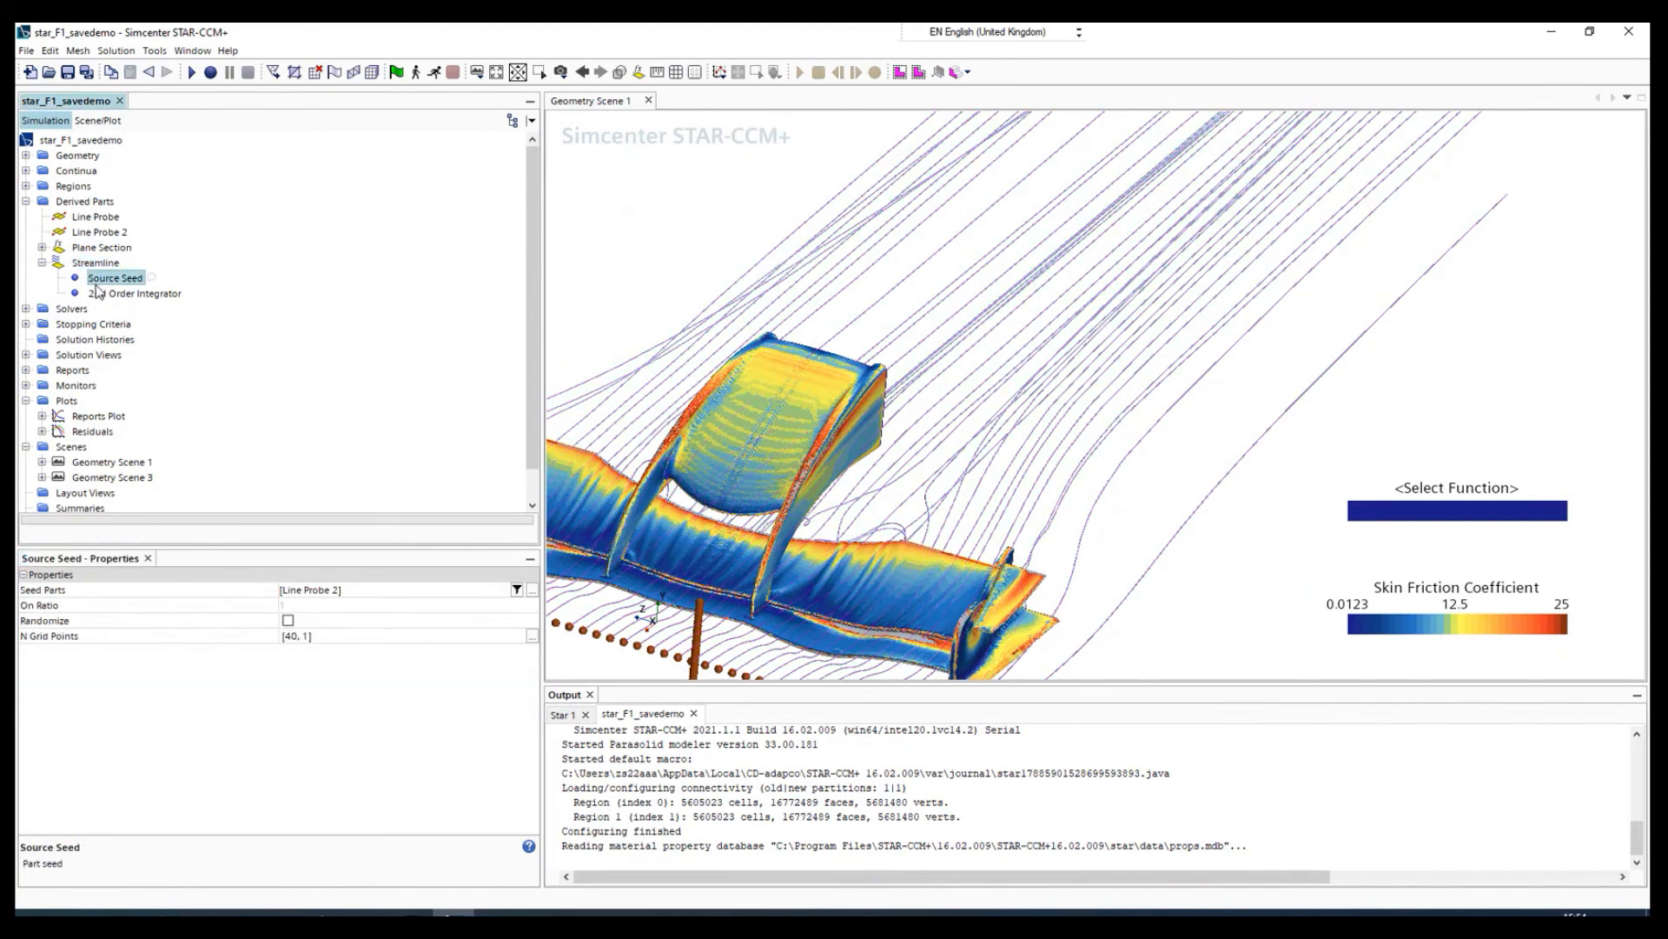
pyautogui.click(113, 294)
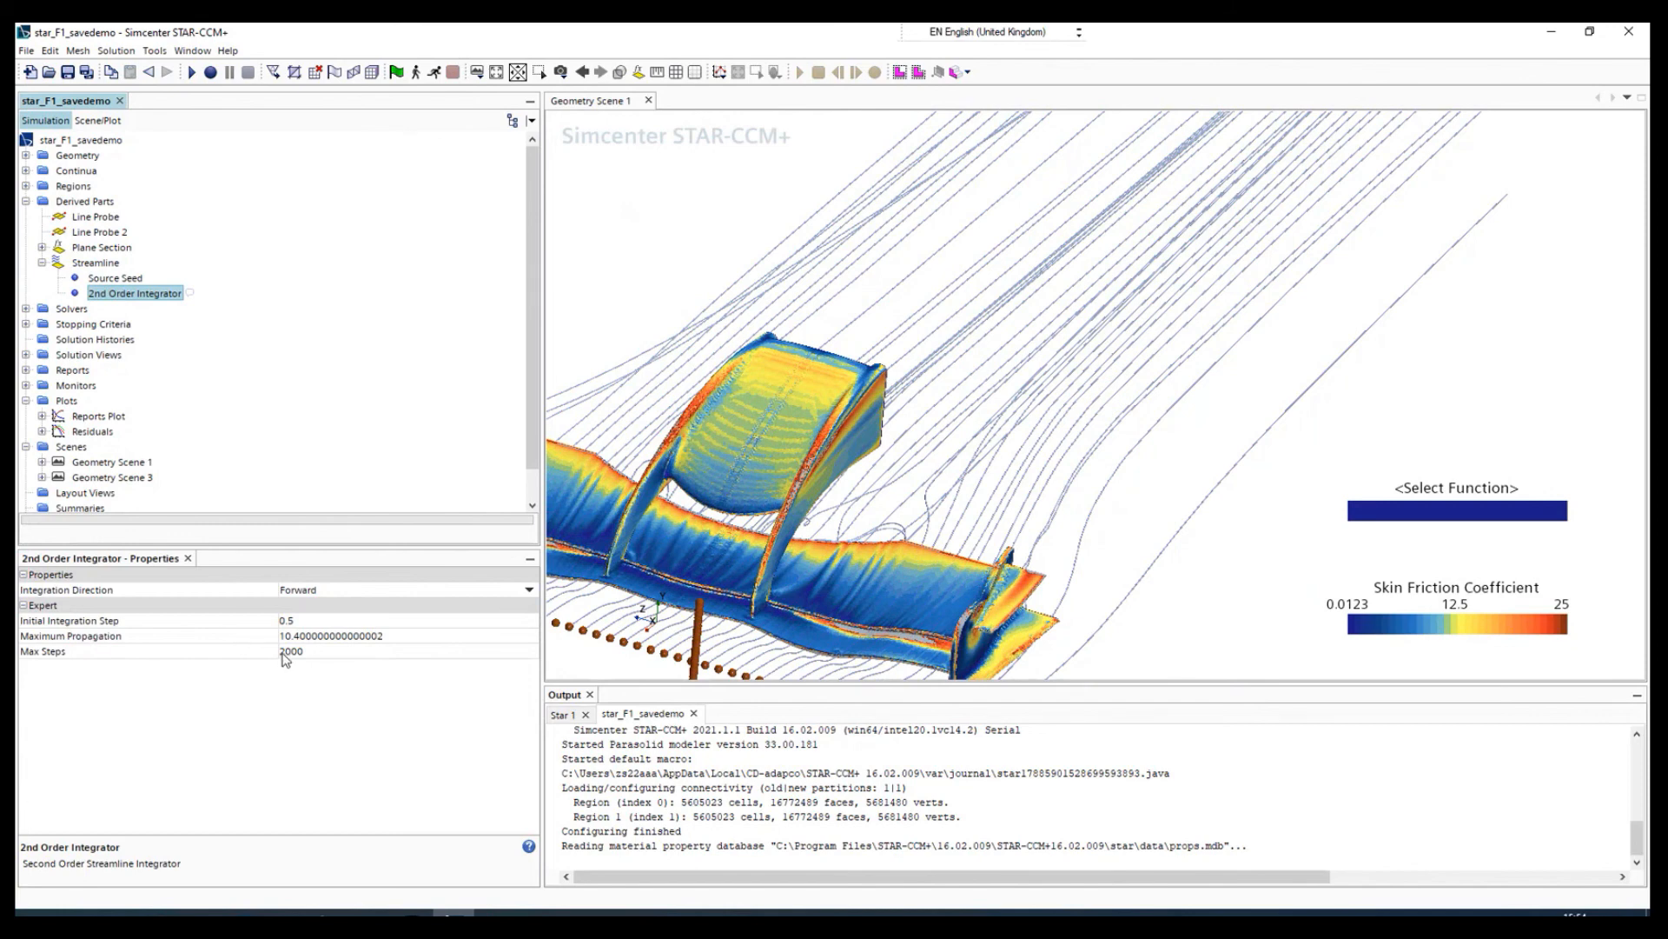
pyautogui.click(94, 263)
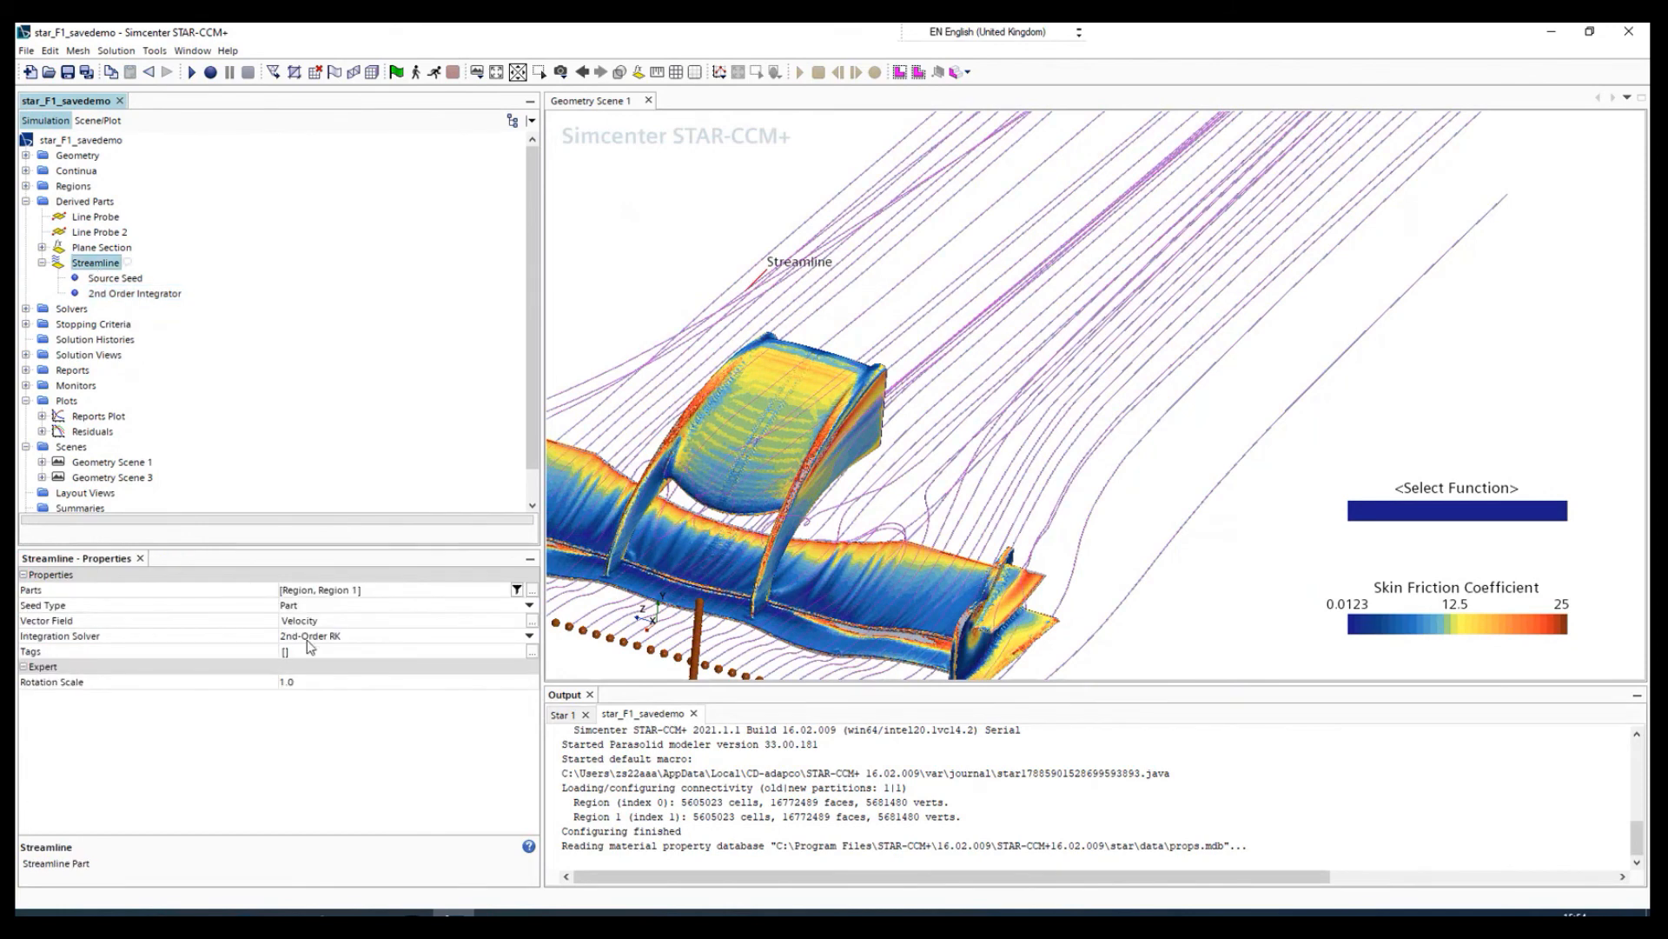
pyautogui.click(296, 682)
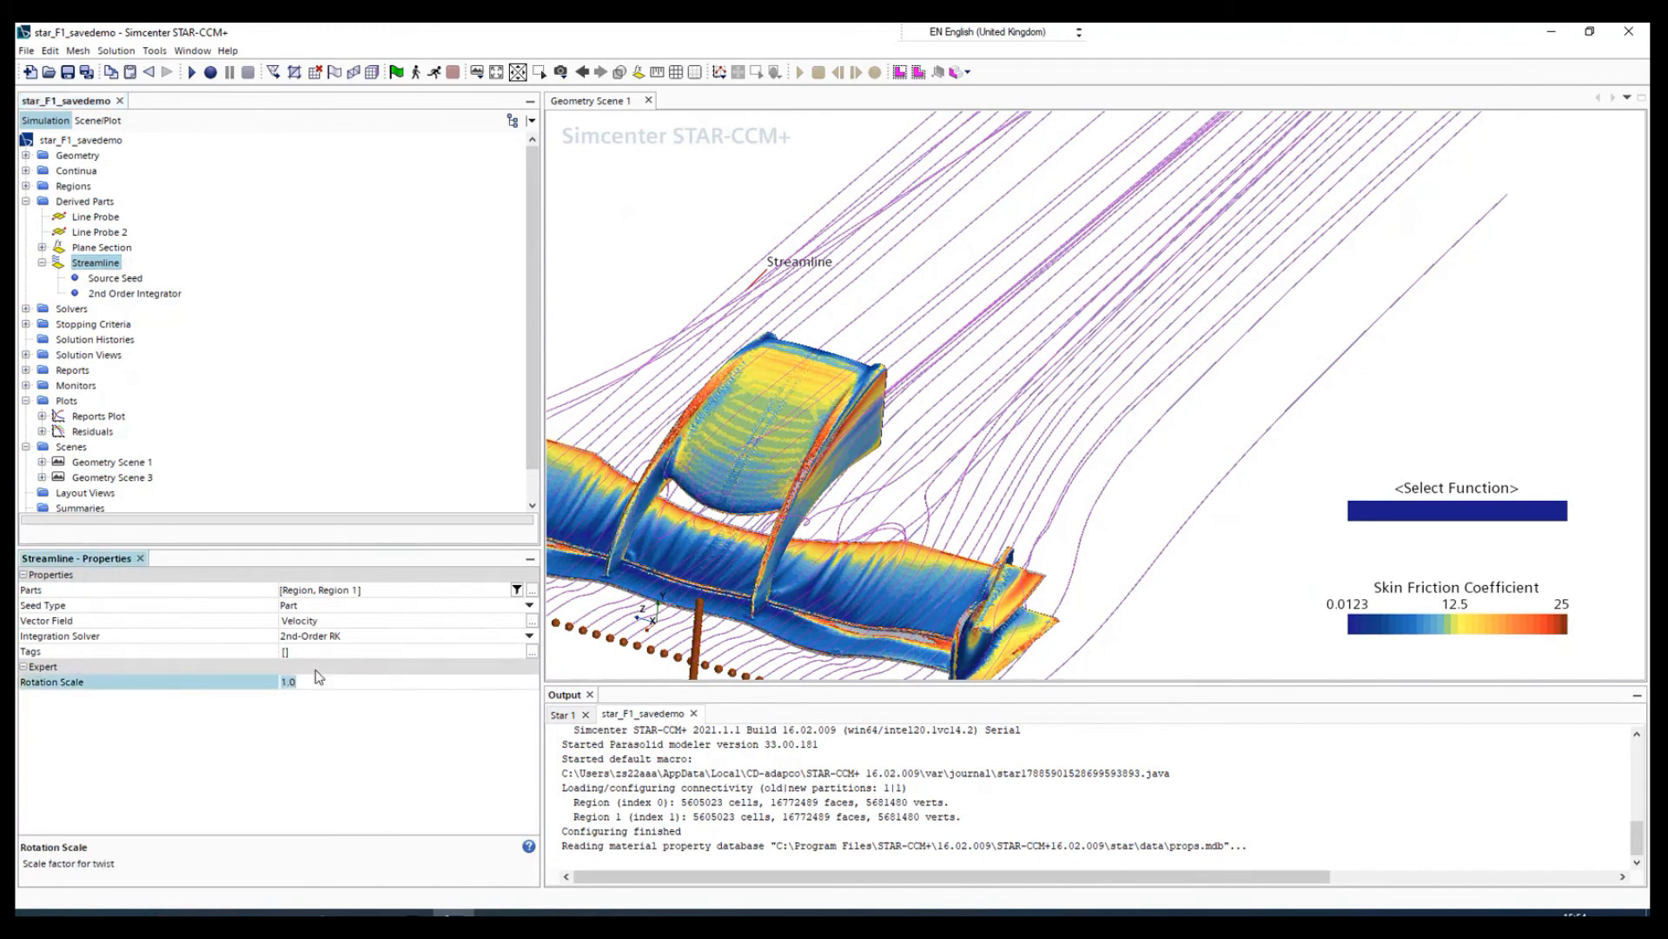
pyautogui.write('2')
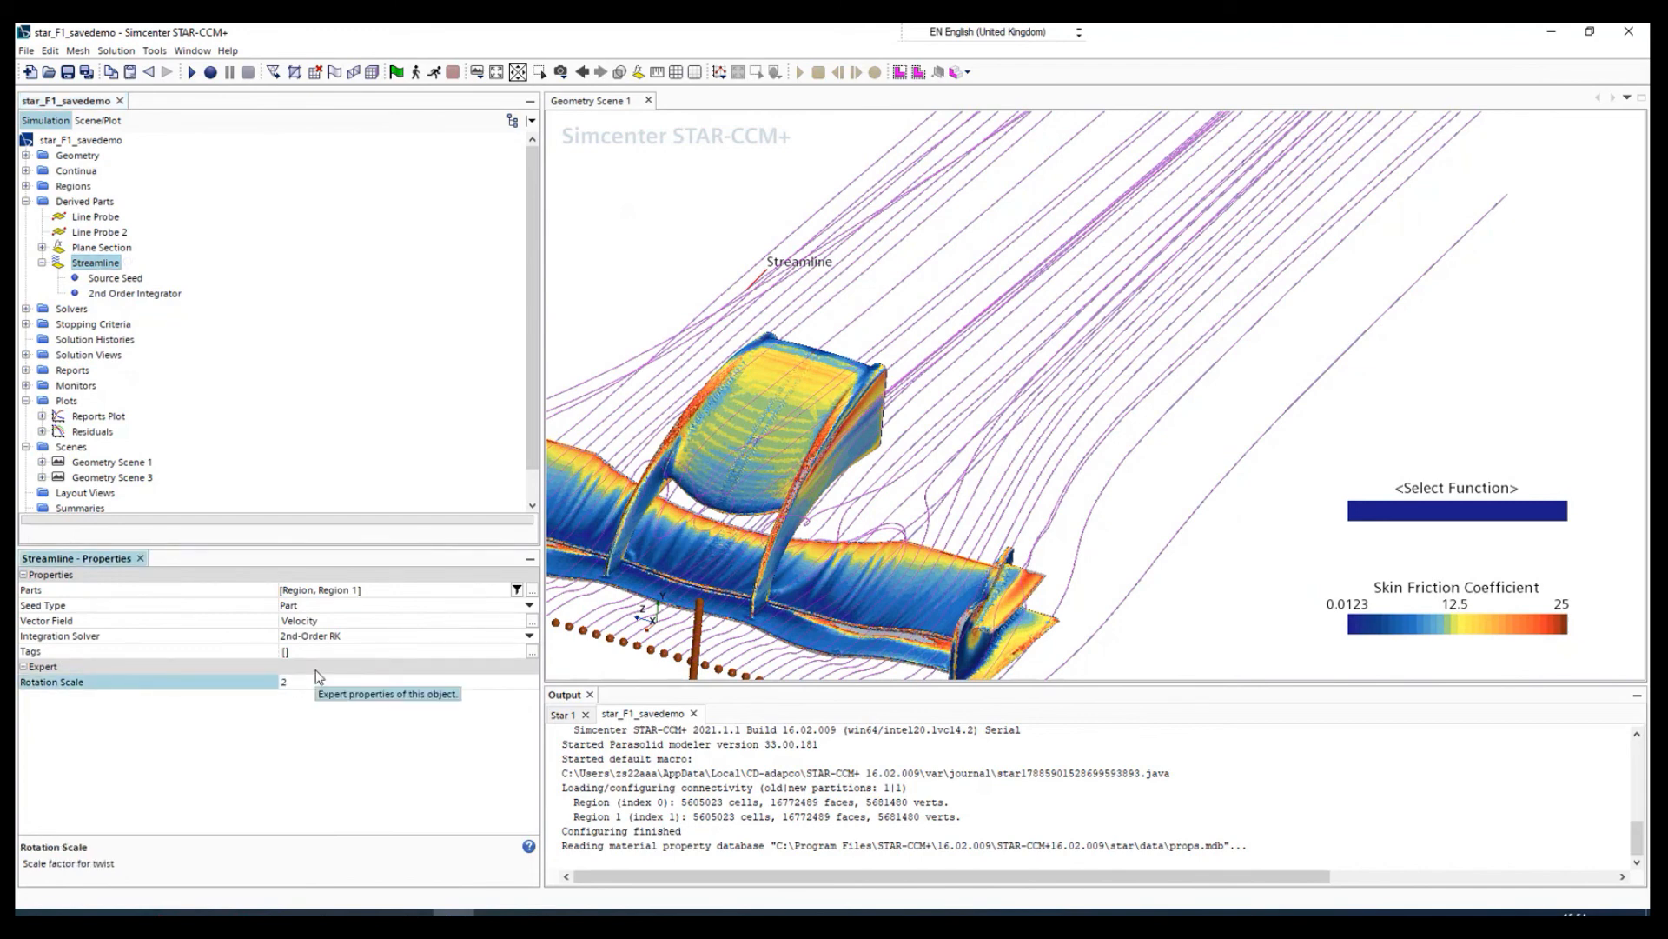
pyautogui.press('Return')
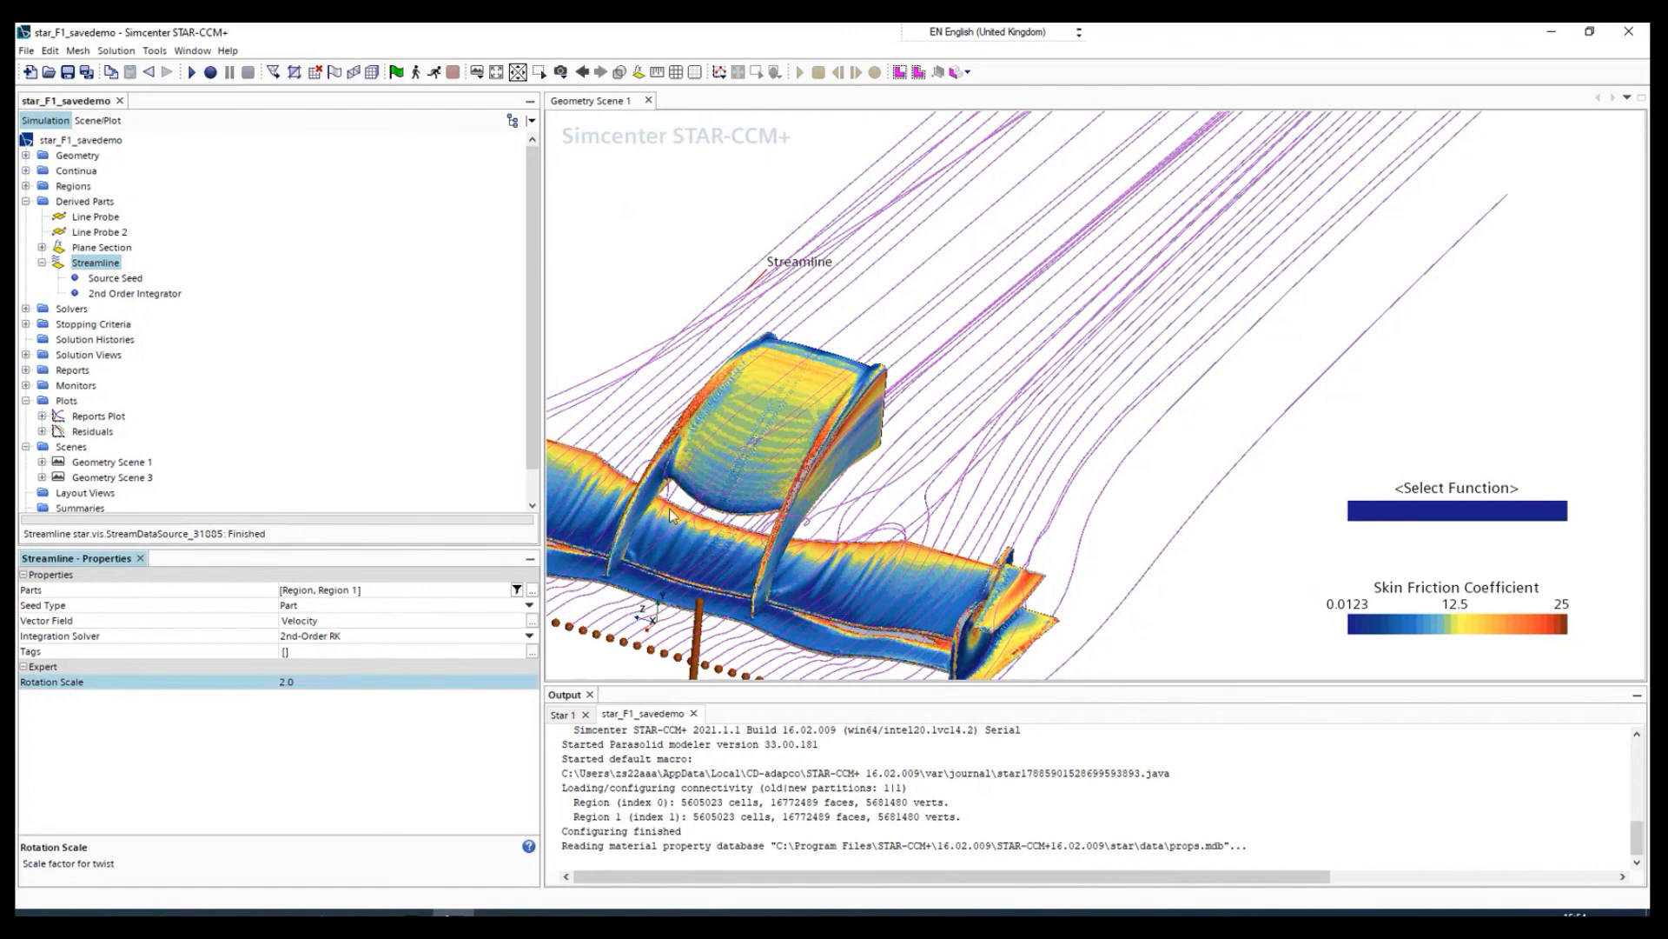
# - Orient the scene to the -Y view with -X up to see the wing and streamlines from underneath
pyautogui.scroll(-5, 853, 621)
pyautogui.moveTo(854, 620)
pyautogui.mouseDown()
pyautogui.moveTo(613, 512)
pyautogui.moveTo(803, 638)
pyautogui.moveTo(721, 544)
pyautogui.moveTo(641, 600)
pyautogui.moveTo(930, 419)
pyautogui.mouseUp()
pyautogui.scroll(3, 719, 536)
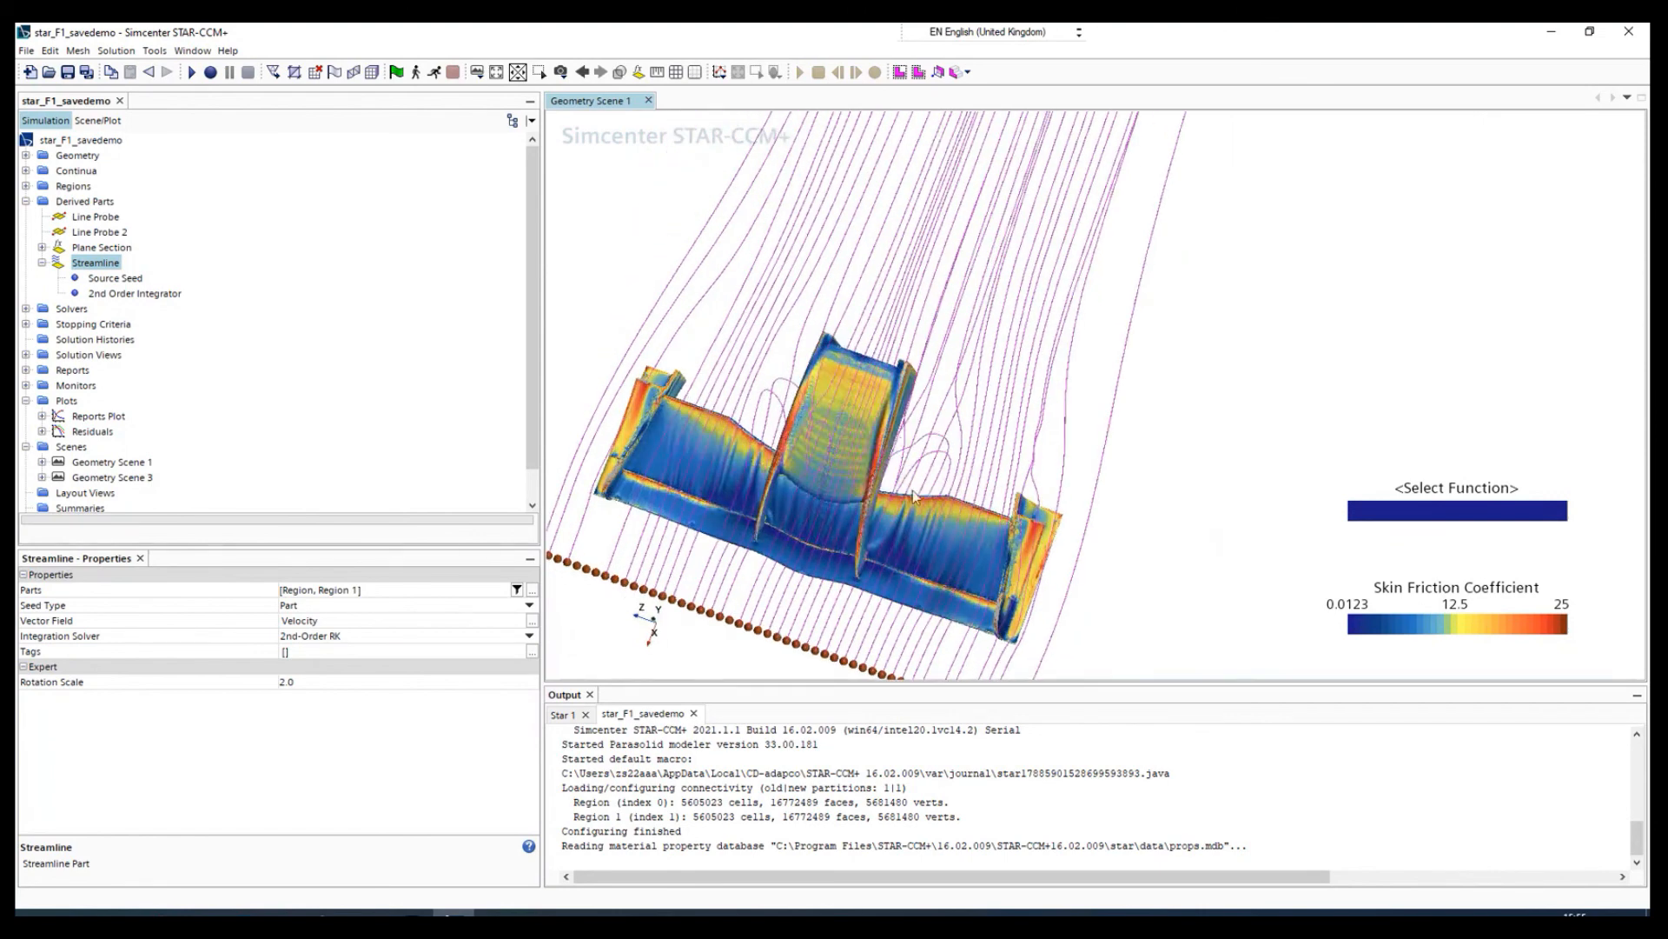
pyautogui.moveTo(914, 497); pyautogui.dragTo(719, 412)
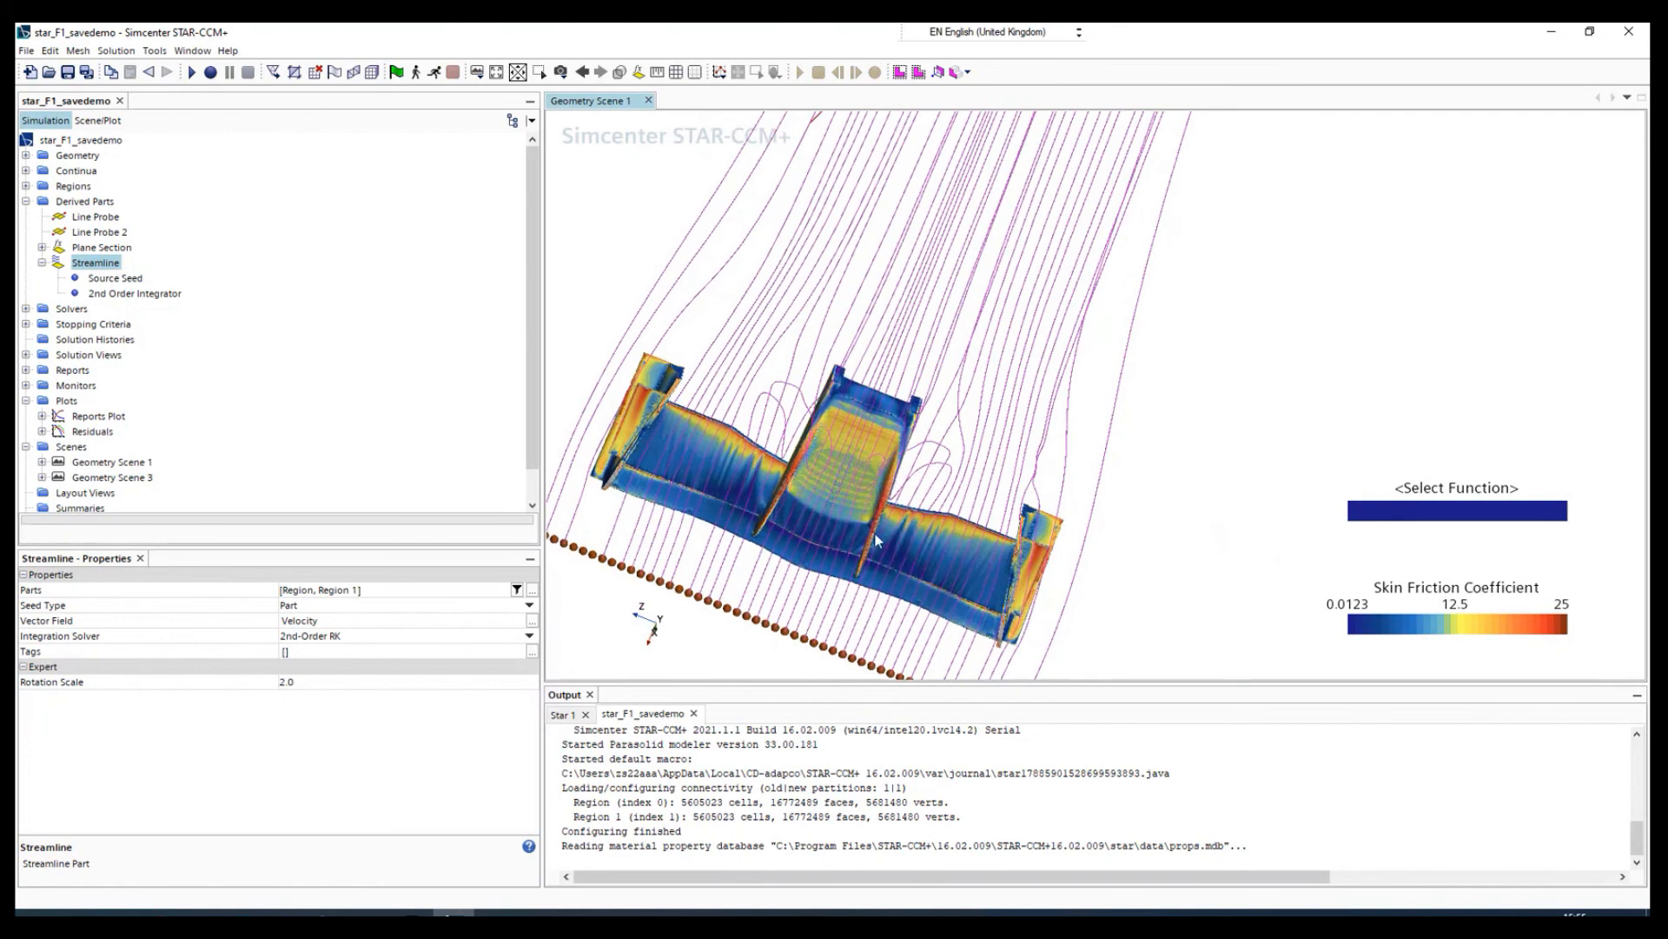
pyautogui.moveTo(871, 546); pyautogui.dragTo(656, 498)
pyautogui.scroll(-5, 655, 498)
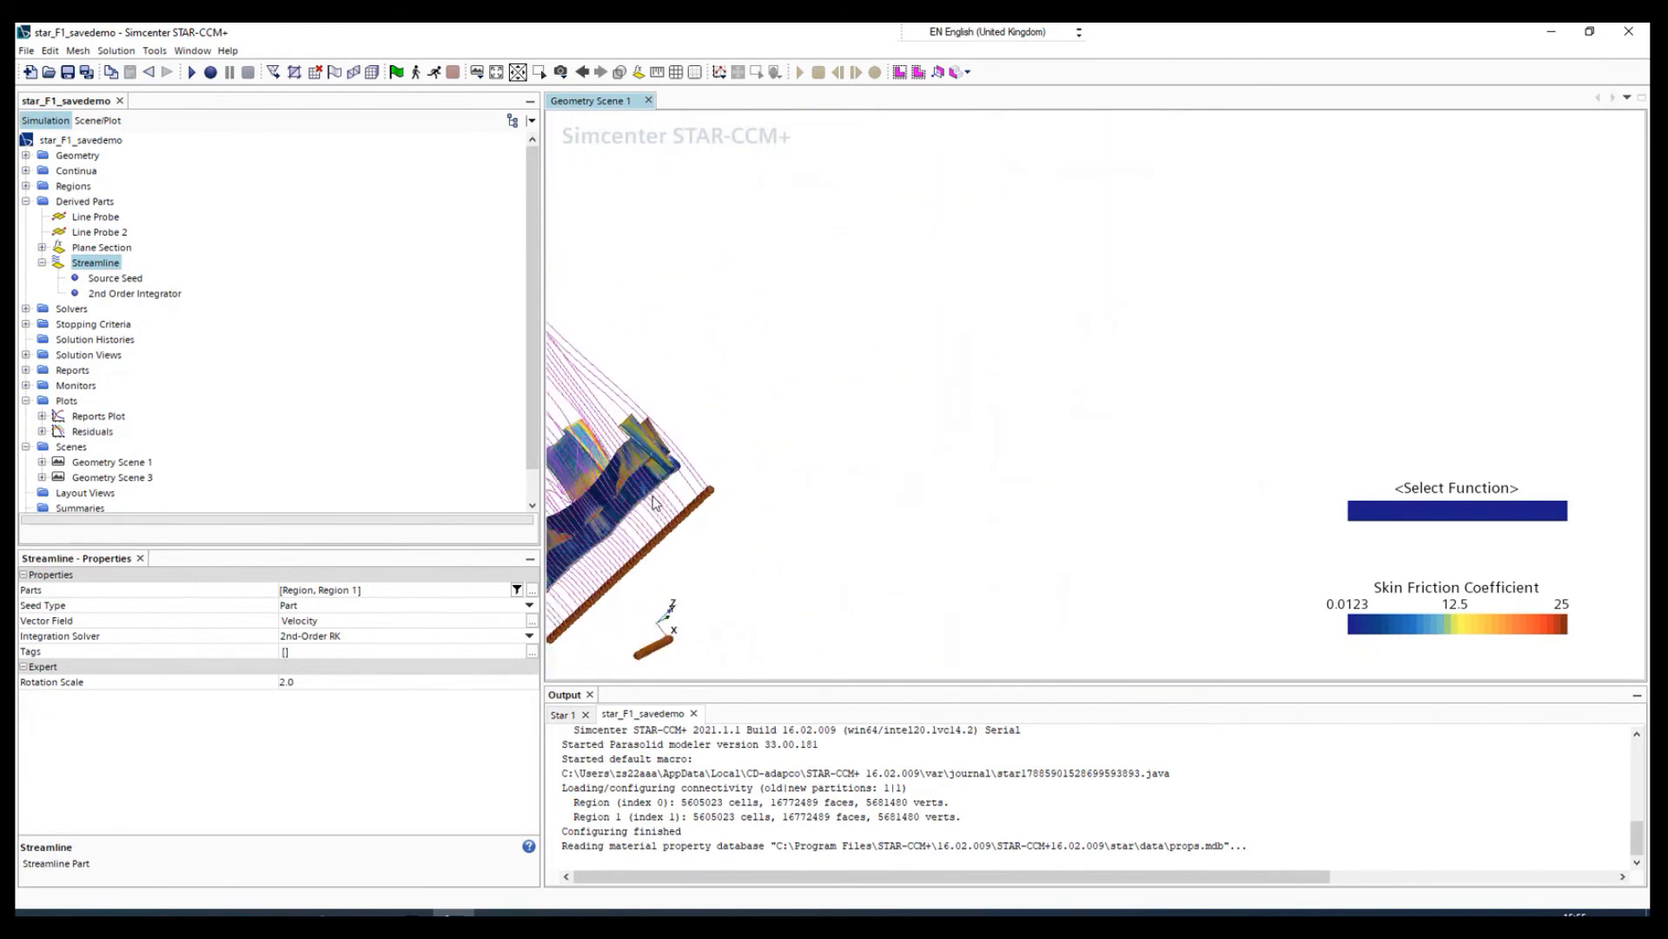
pyautogui.click(561, 71)
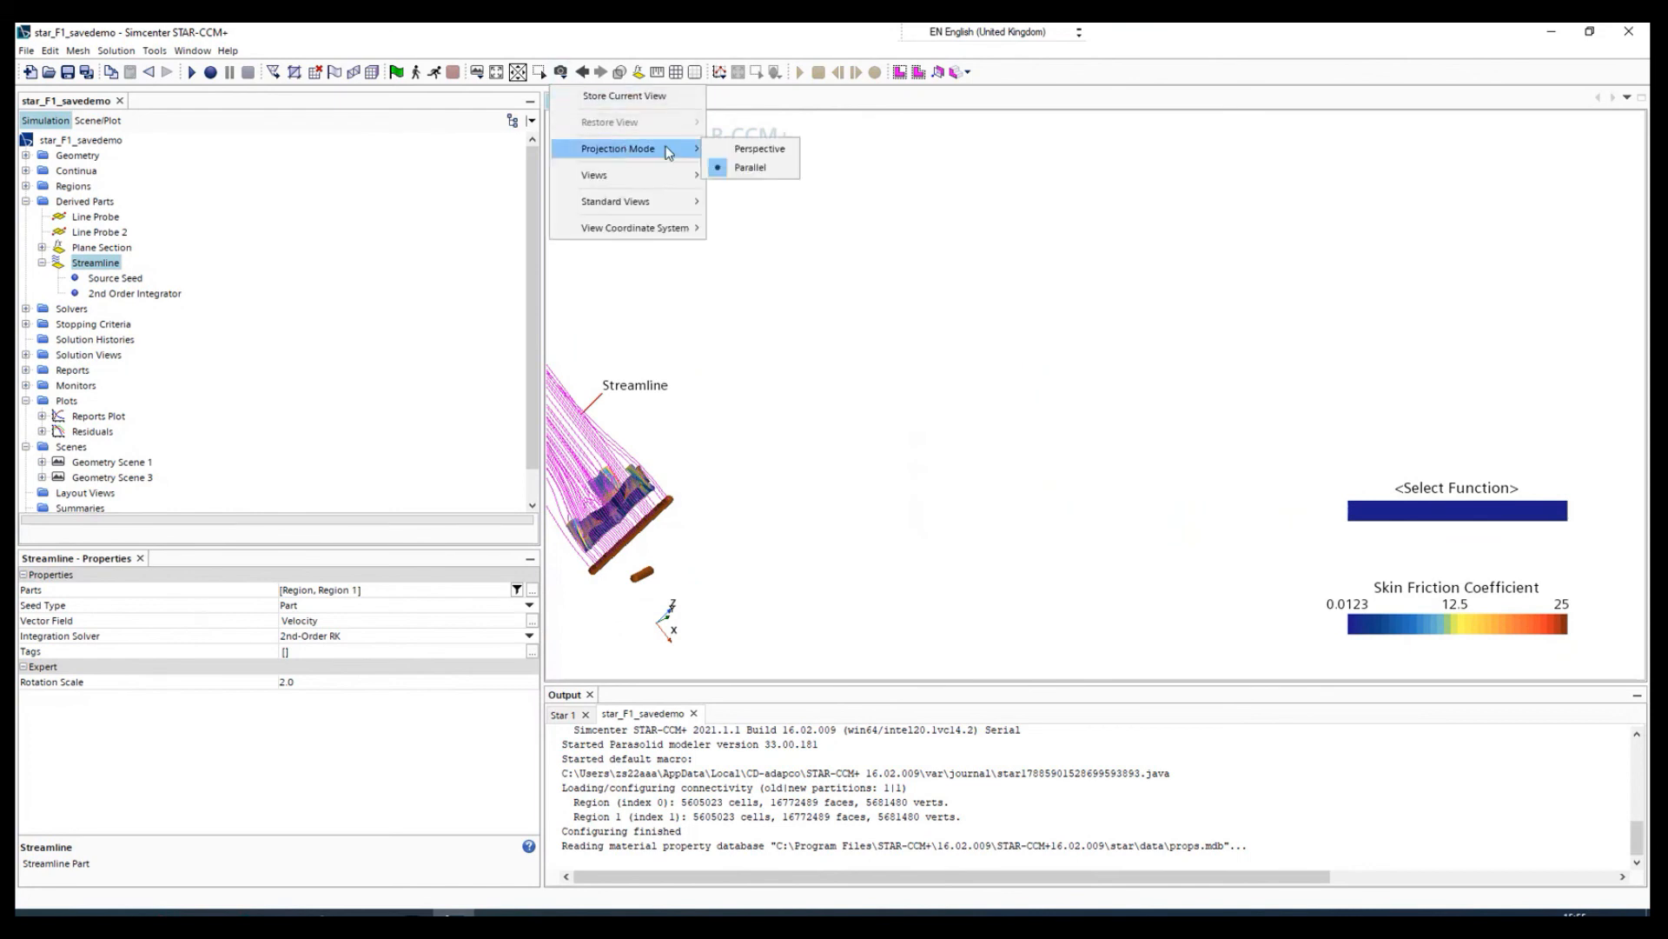
pyautogui.moveTo(683, 176)
pyautogui.moveTo(752, 199)
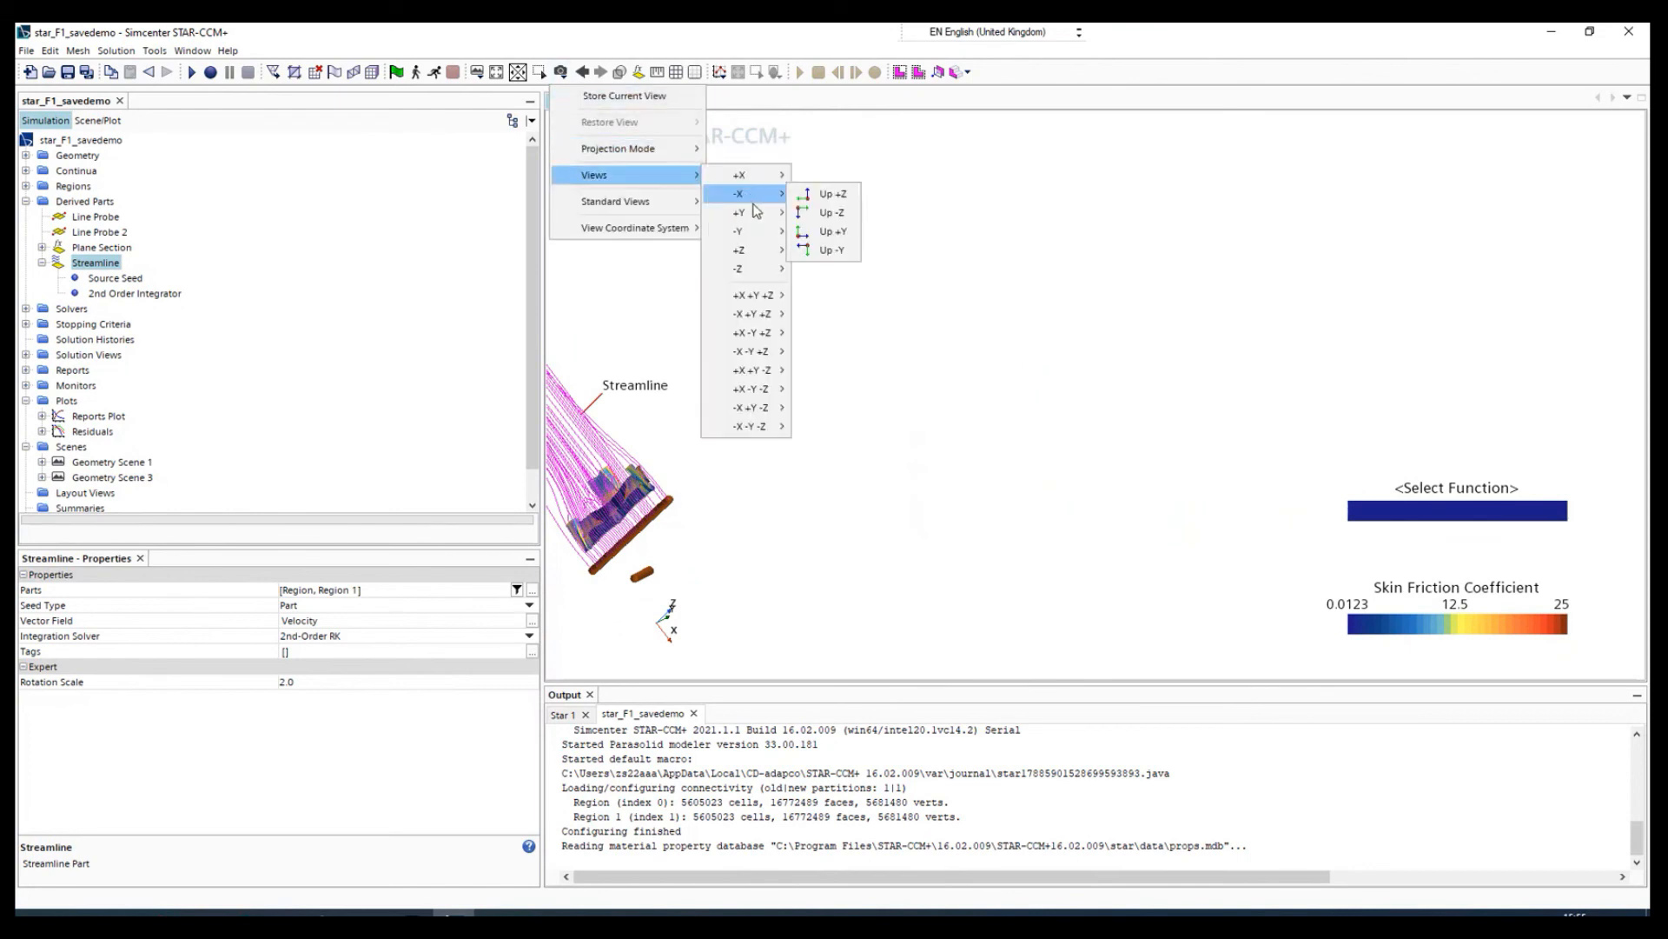
pyautogui.moveTo(765, 259)
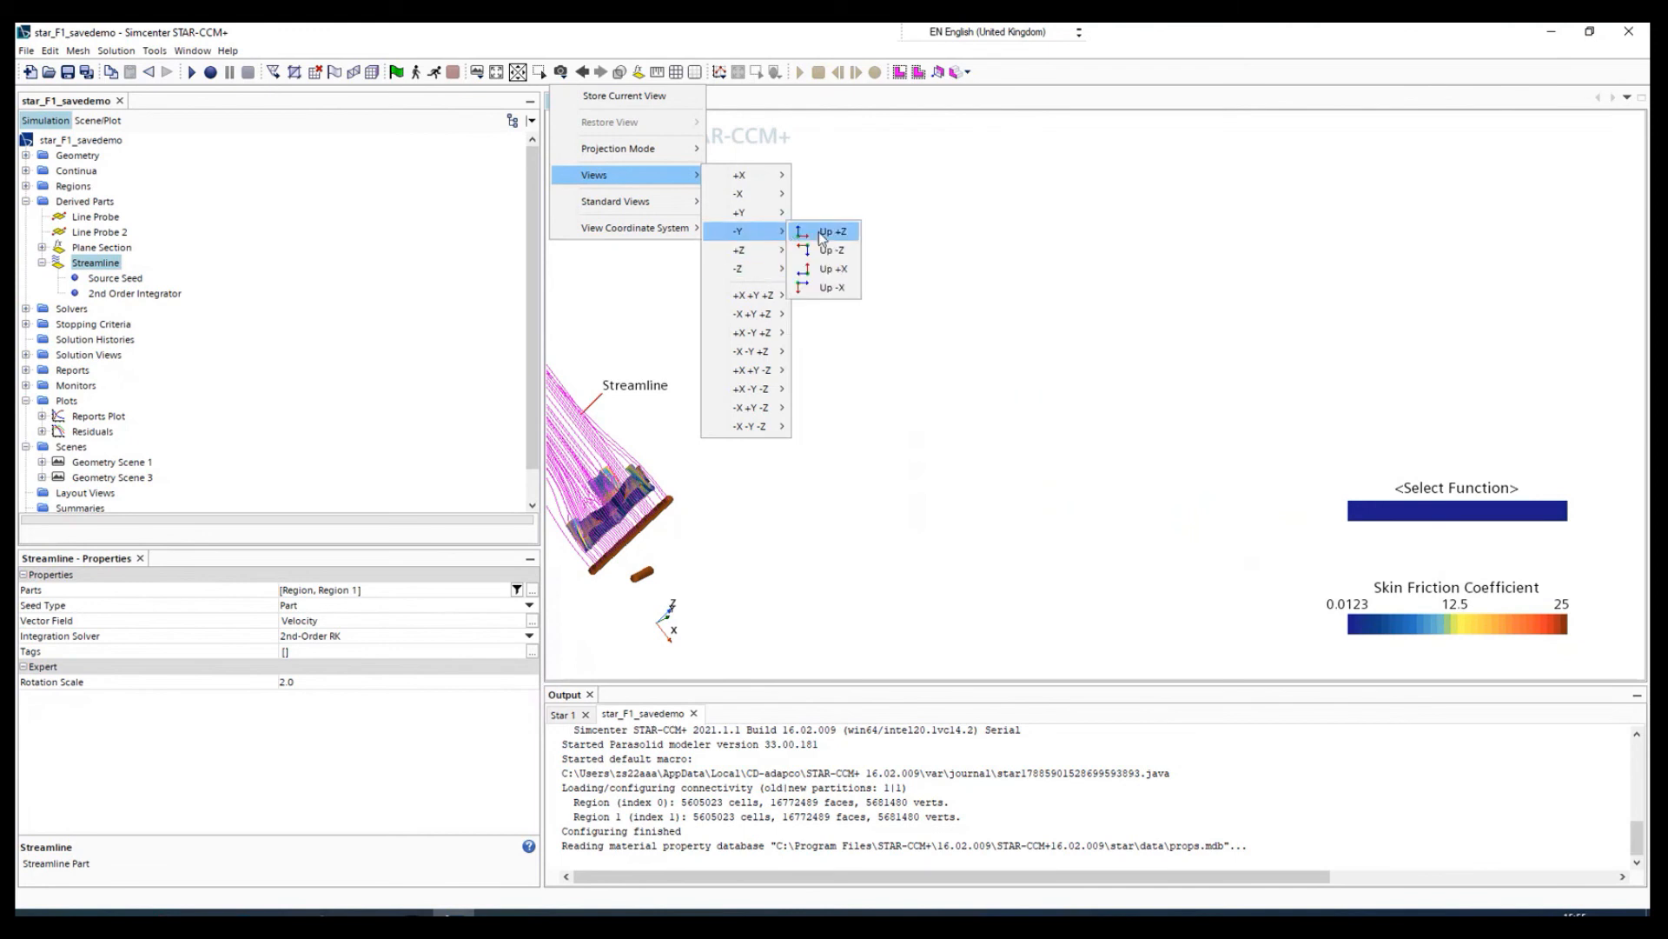
pyautogui.click(820, 291)
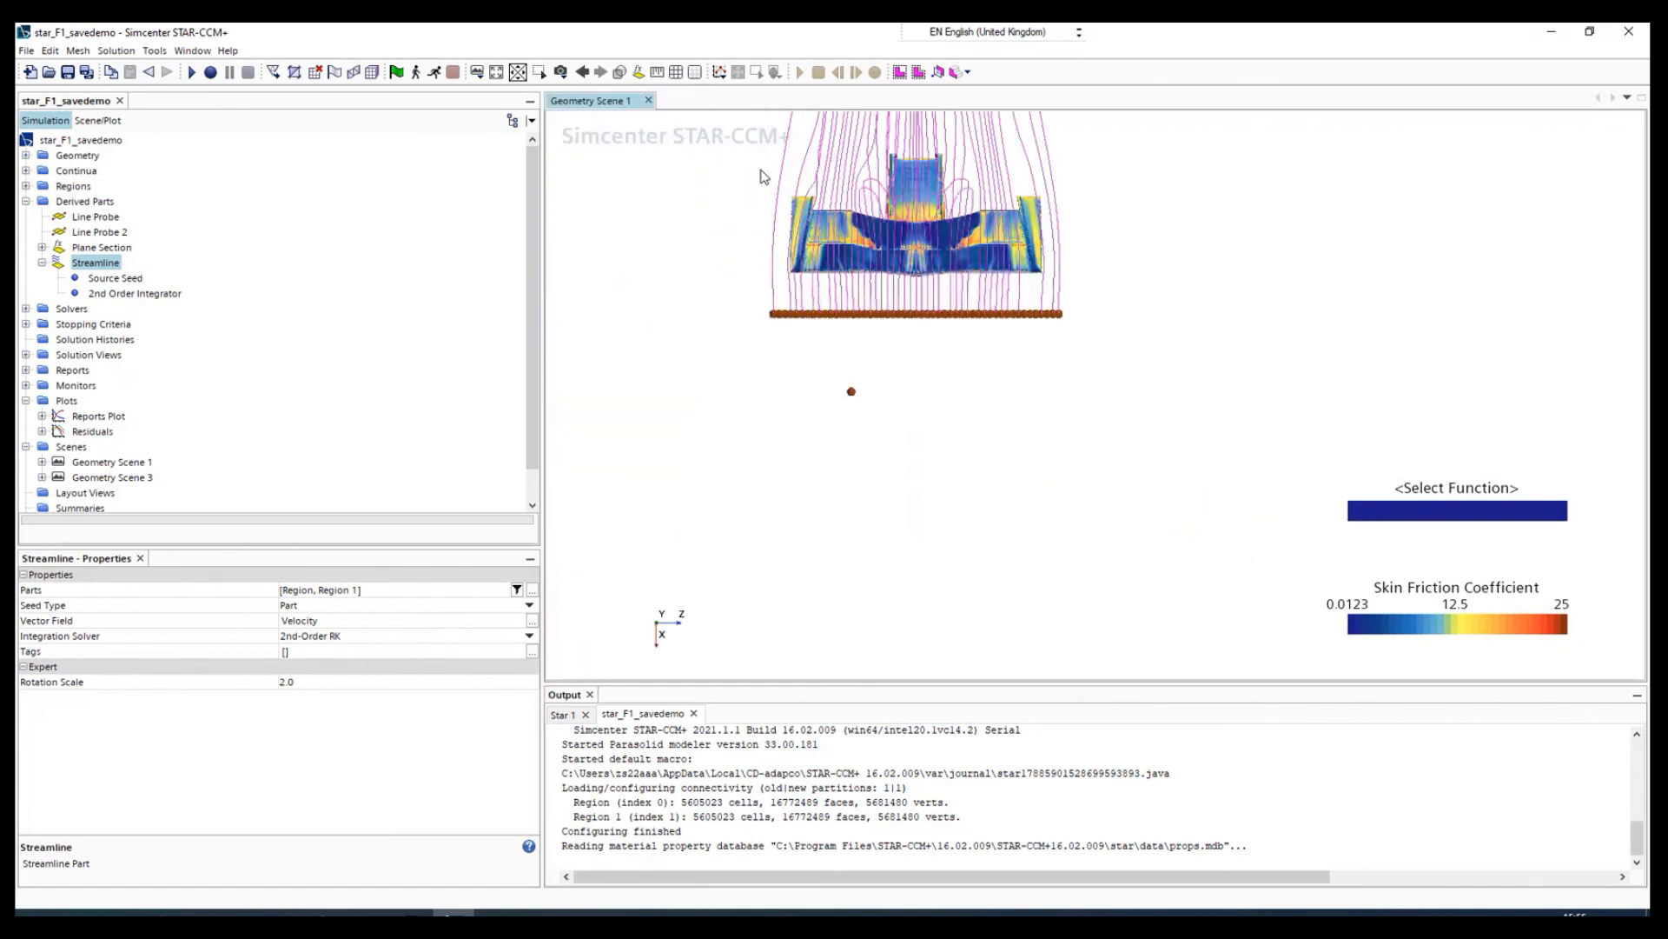
# - Examine the streamlines passing beneath and behind the wing from the underside, the side and the front
pyautogui.scroll(5, 1003, 273)
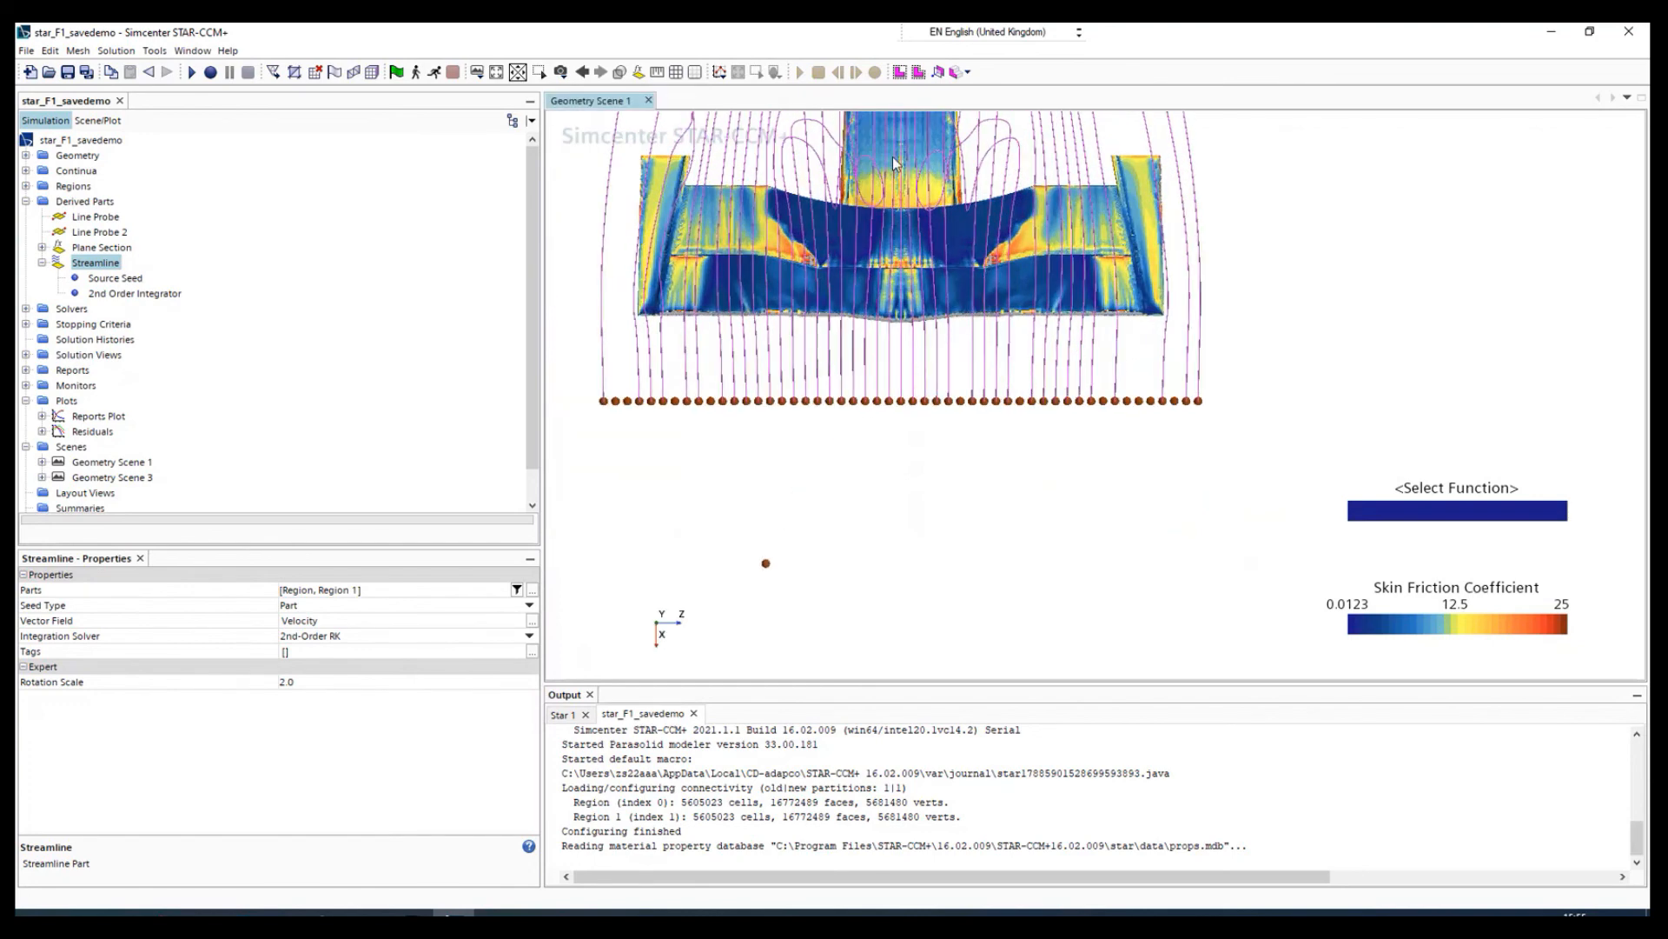
pyautogui.scroll(-2, 878, 165)
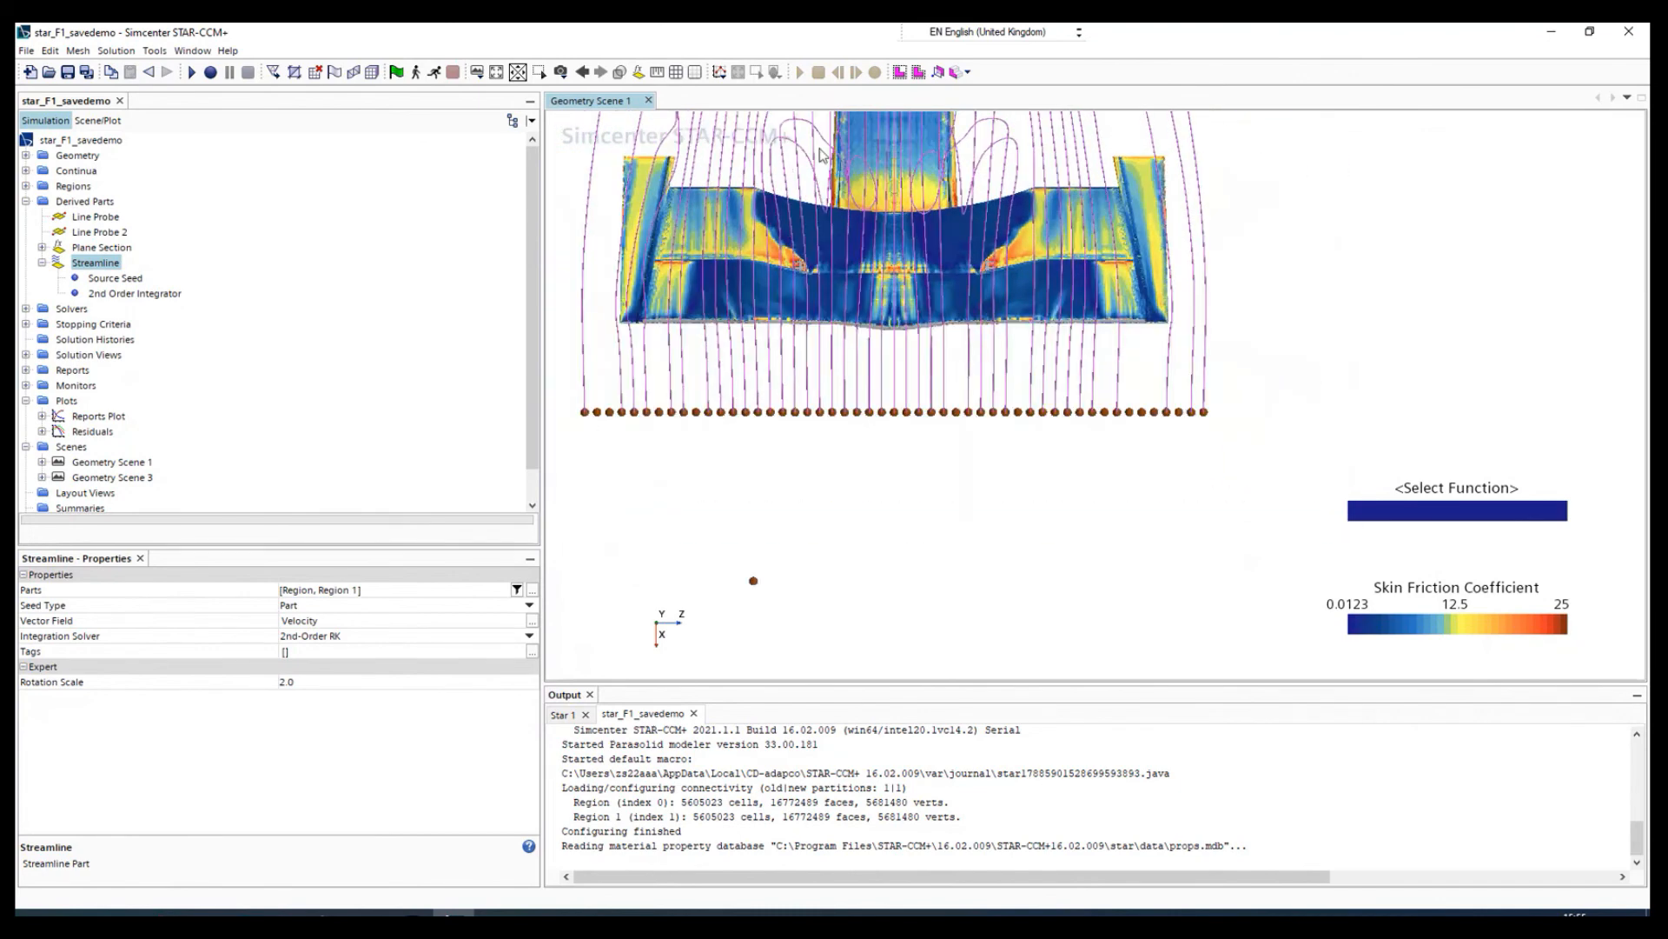
pyautogui.scroll(4, 851, 124)
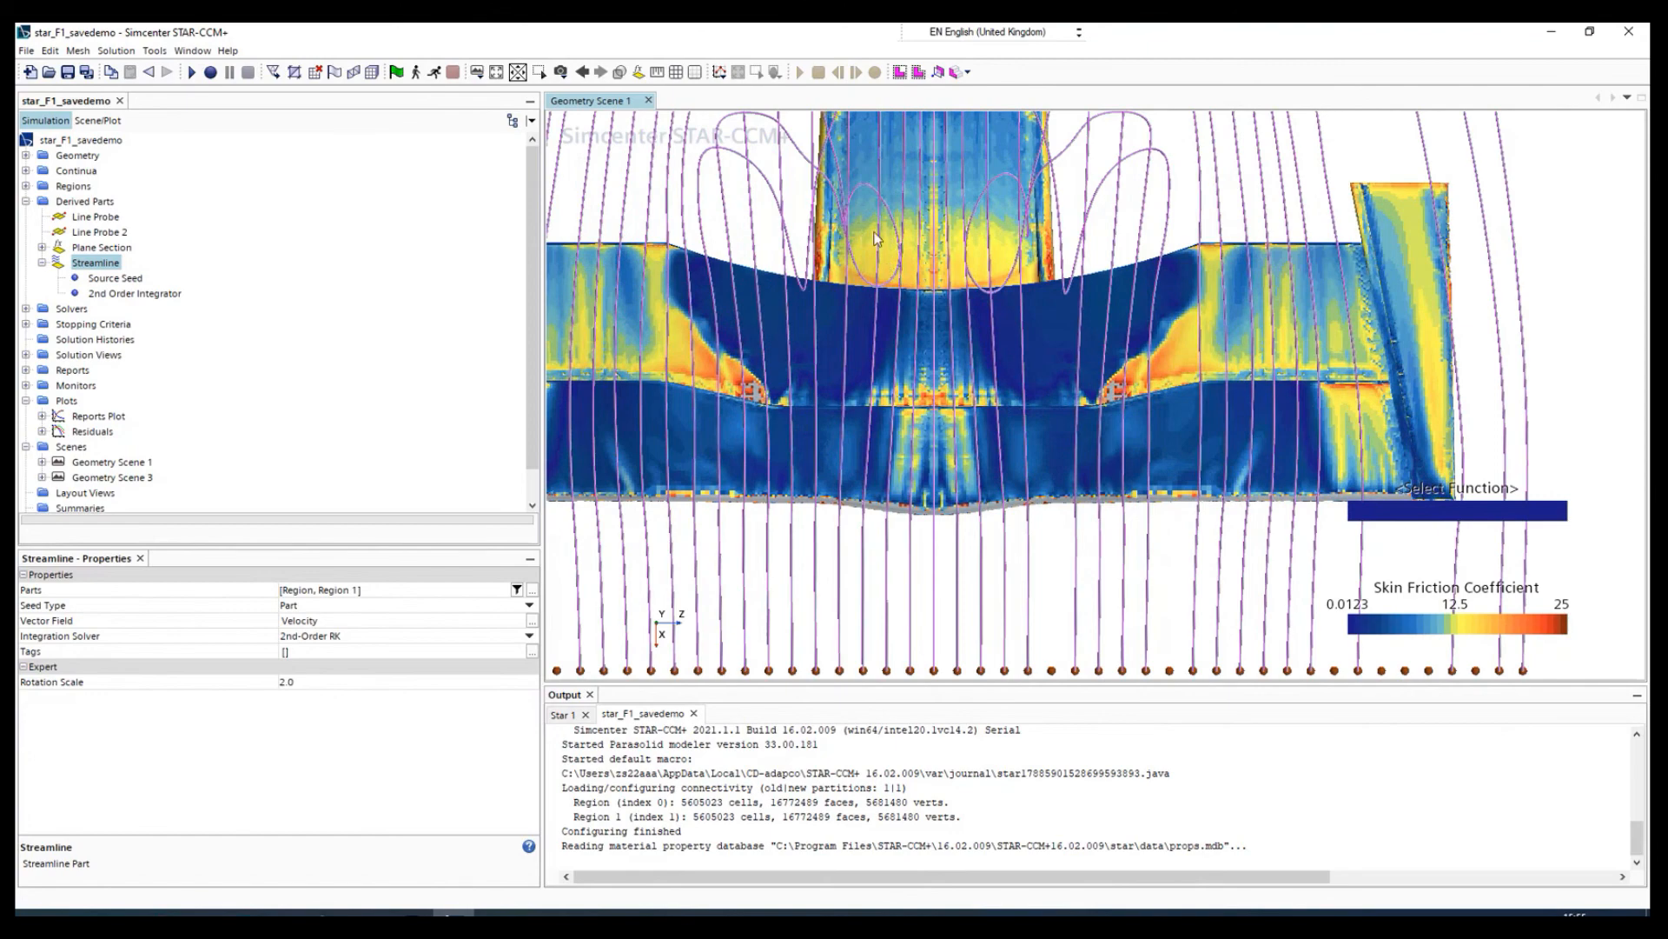
pyautogui.moveTo(912, 238); pyautogui.dragTo(849, 291)
pyautogui.moveTo(719, 299); pyautogui.dragTo(725, 379)
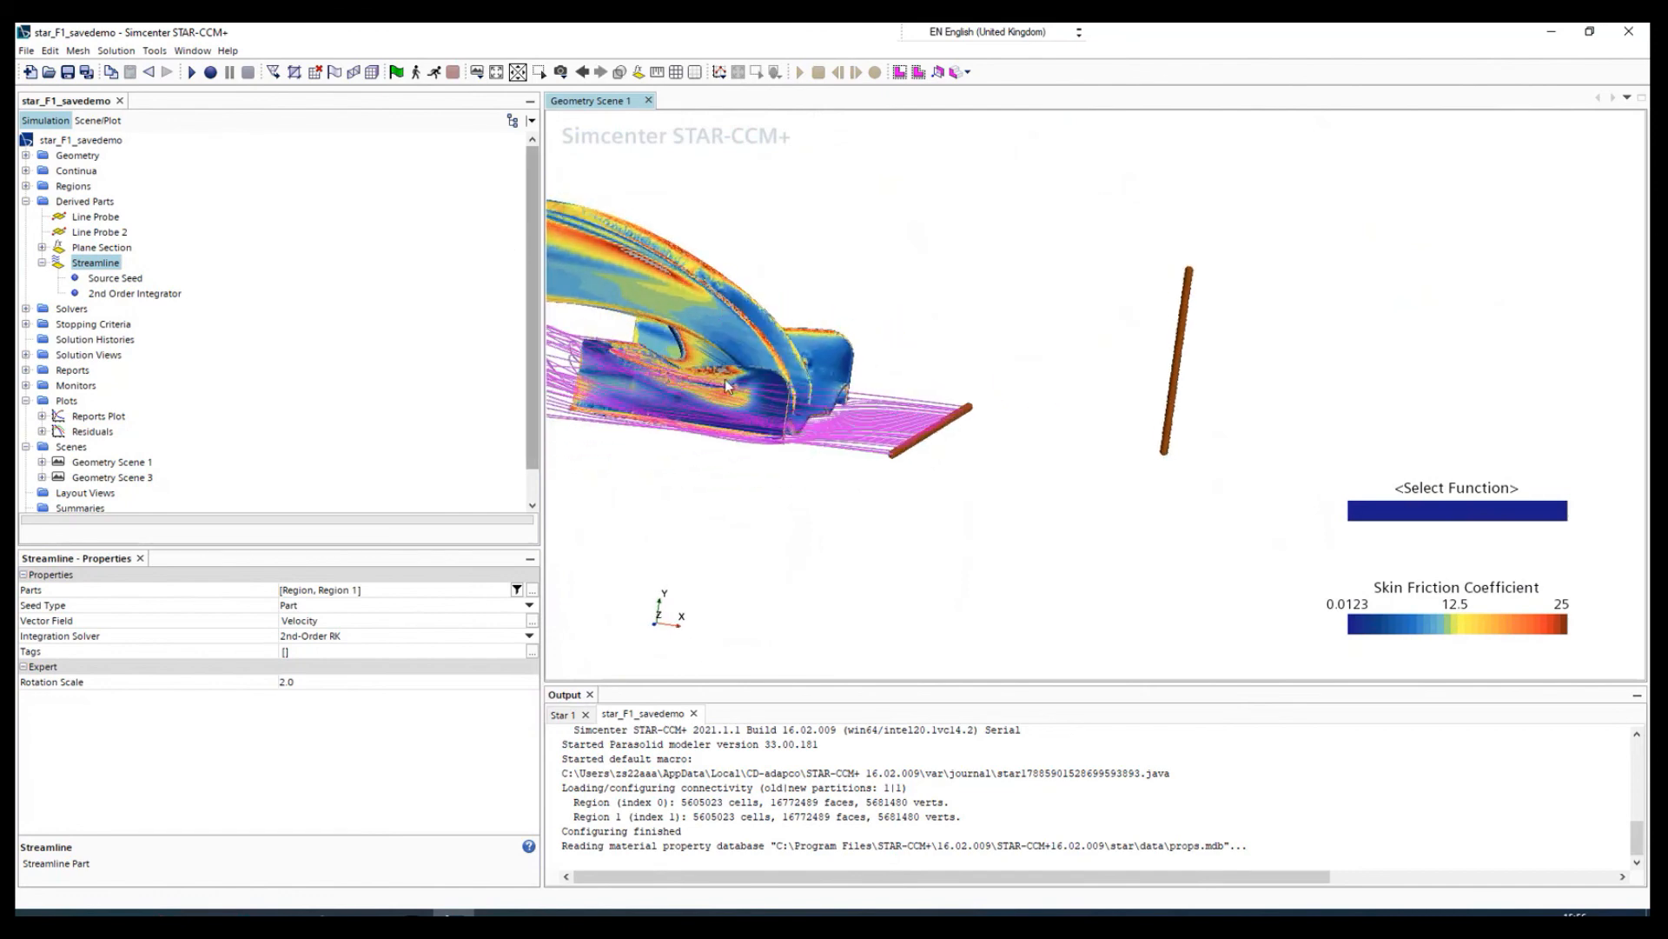
pyautogui.scroll(-4, 752, 386)
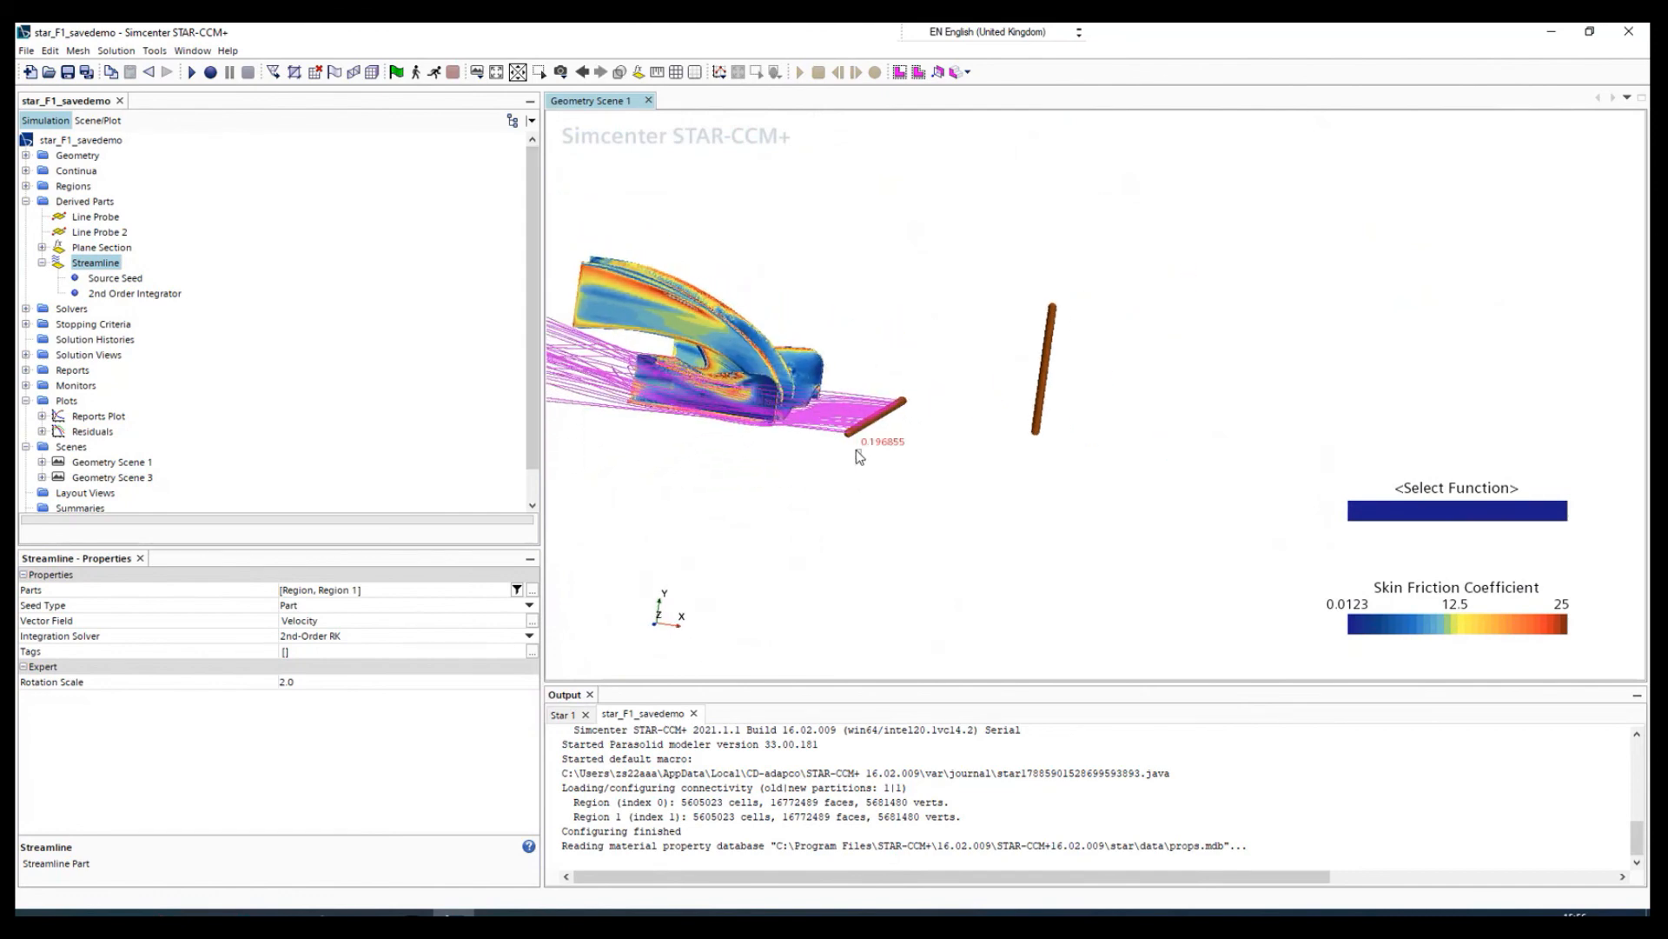
pyautogui.moveTo(857, 452); pyautogui.dragTo(825, 226)
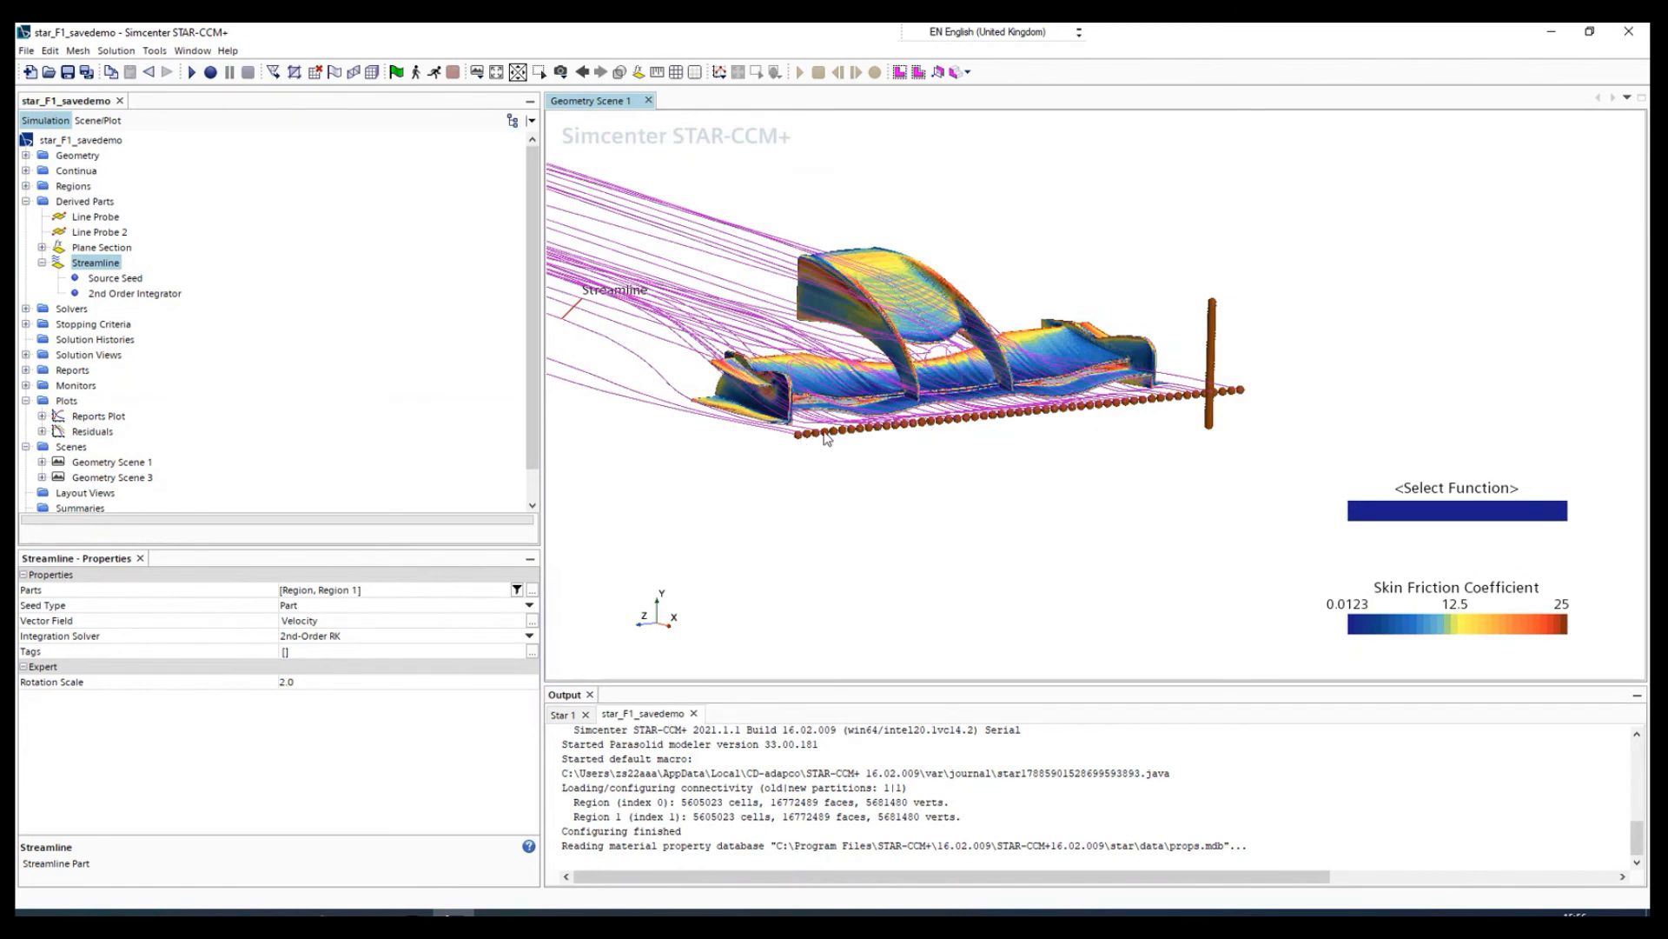
pyautogui.moveTo(729, 426); pyautogui.dragTo(1019, 245)
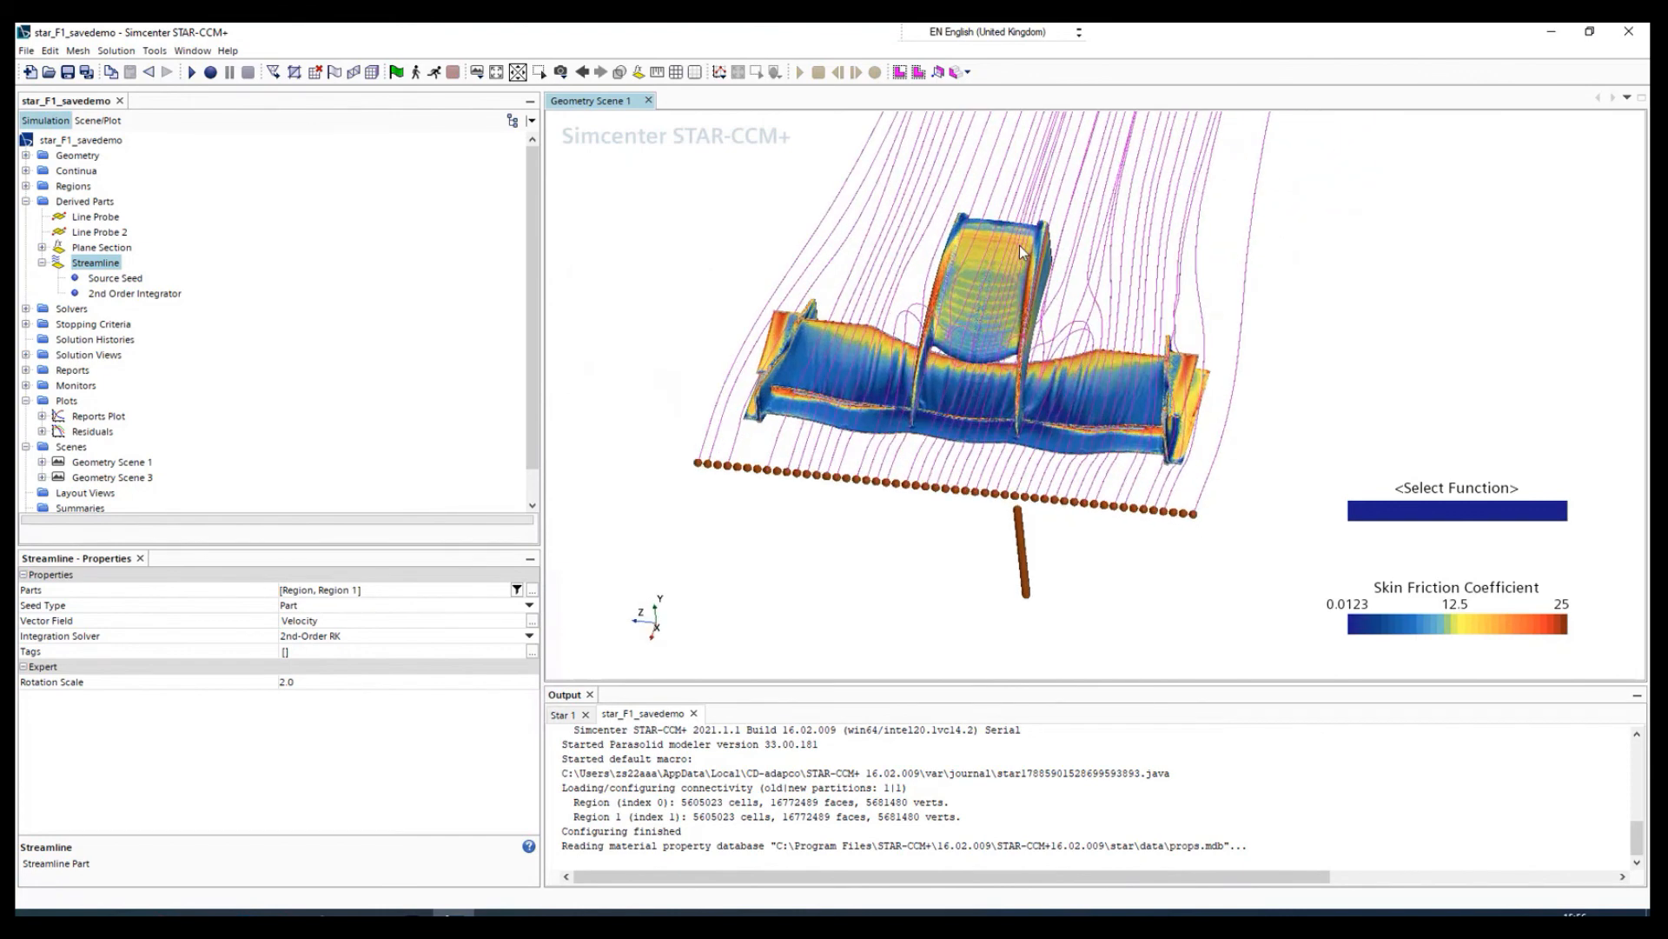
pyautogui.scroll(1, 1020, 246)
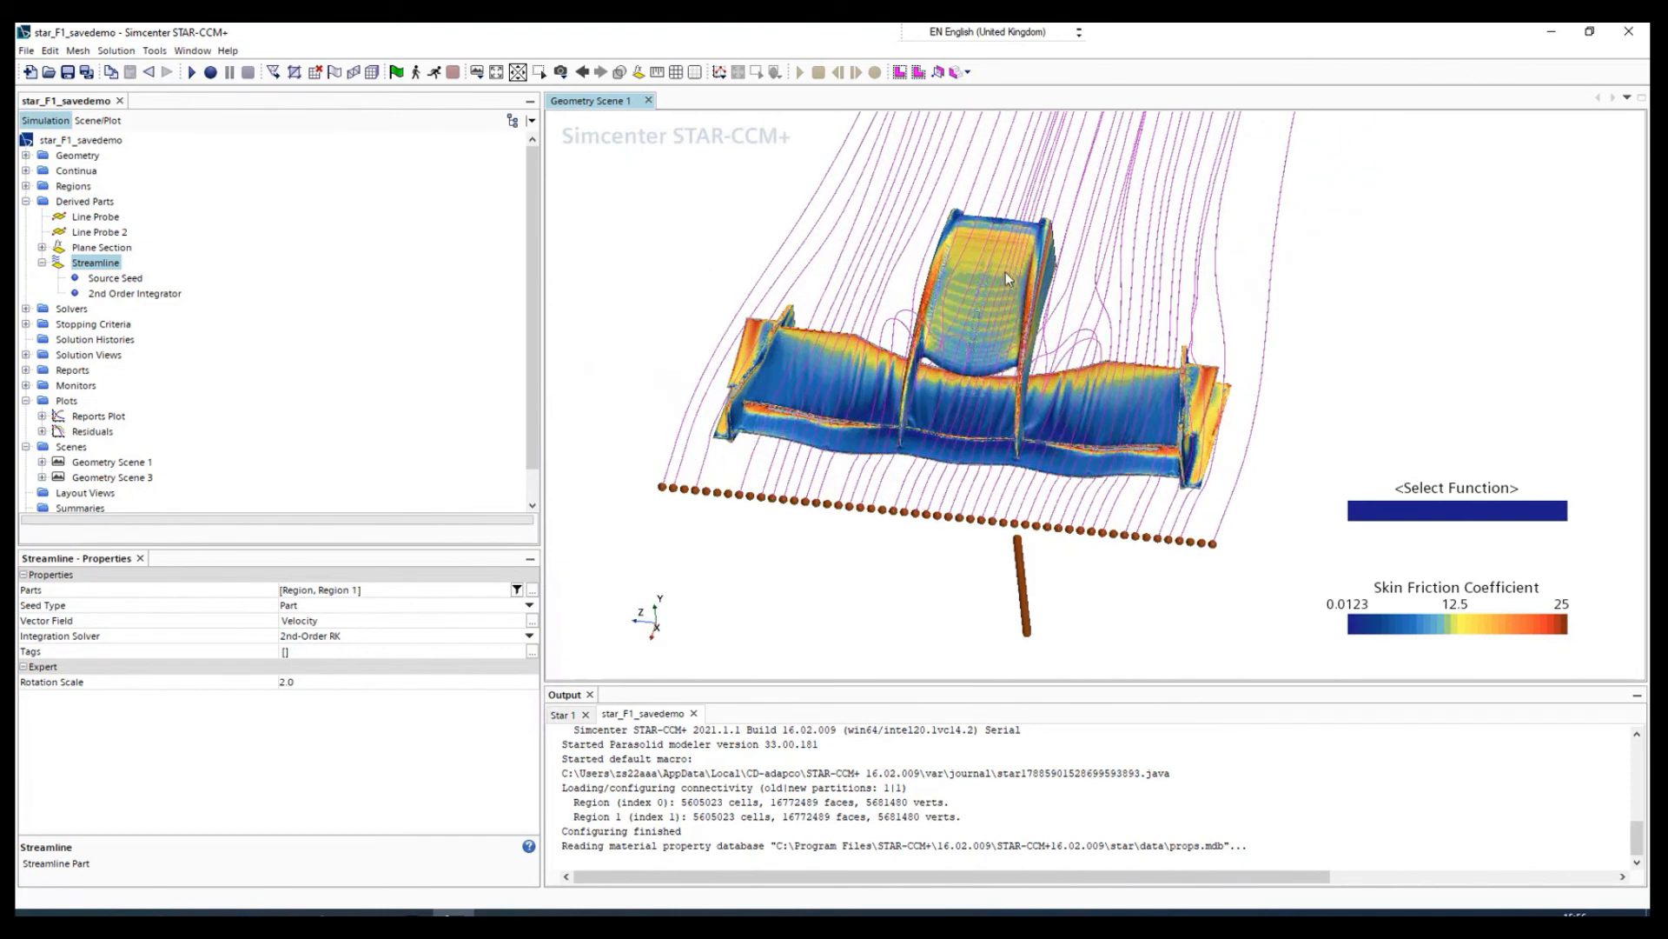